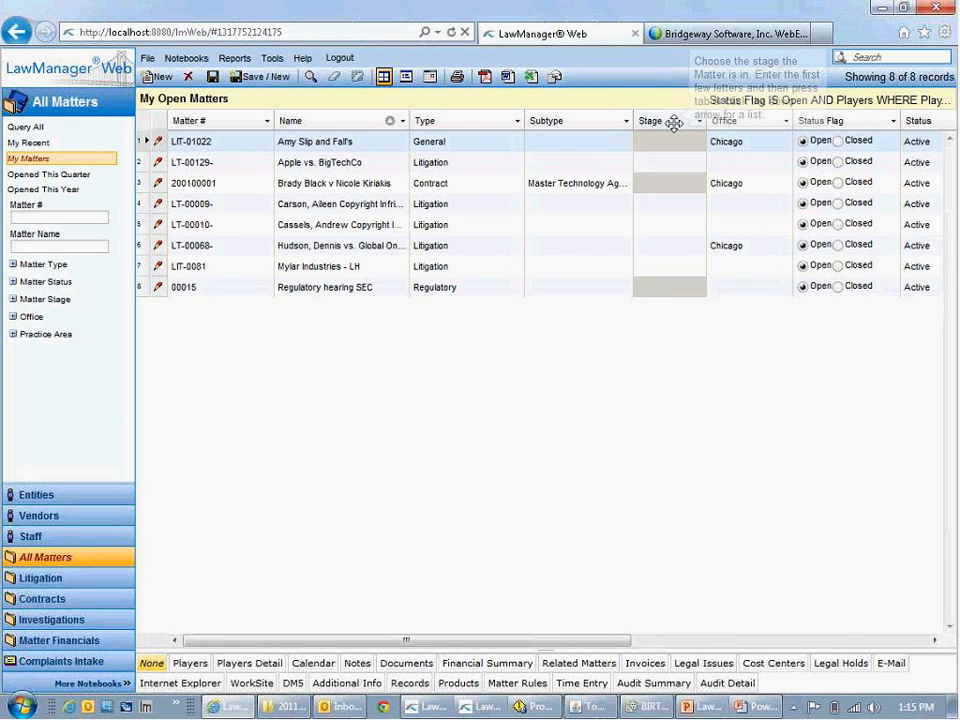
Move the Office column directly after Name in My Open Matters and sort the list by Matter # in ascending order.
left_click_drag(718, 122, 405, 122)
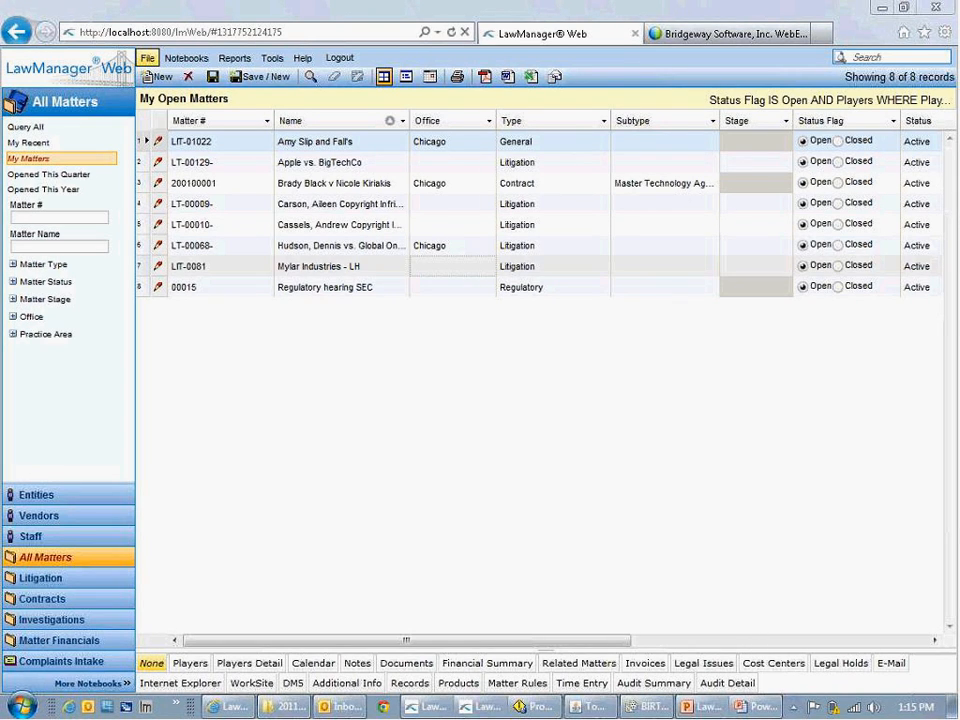
left_click(255, 124)
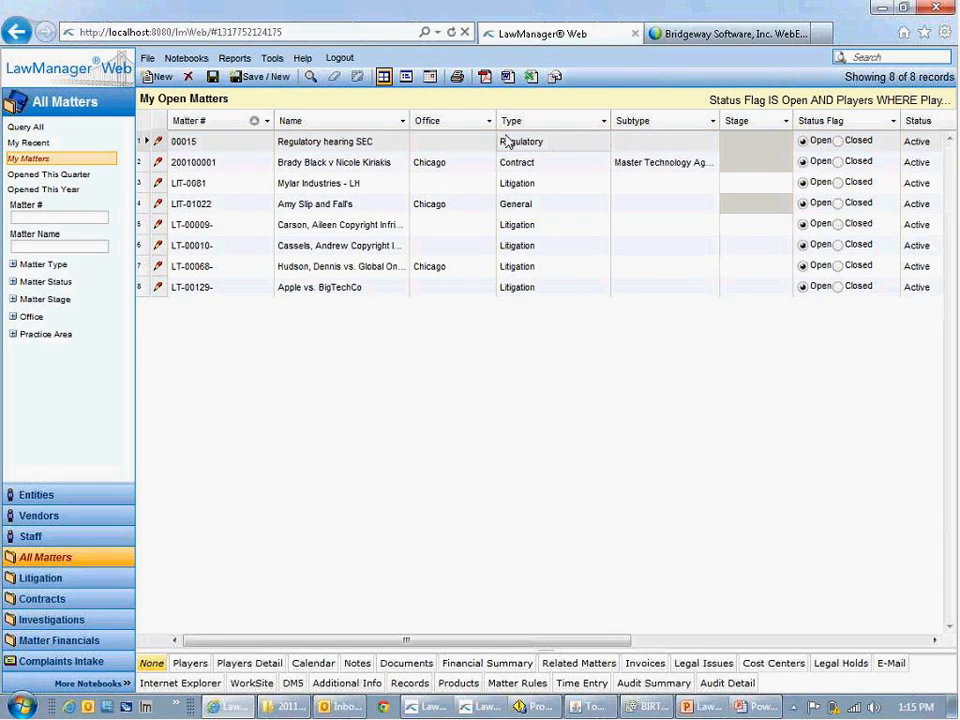
Generate a PDF report of the open matters list and return to the matters grid.
left_click(484, 76)
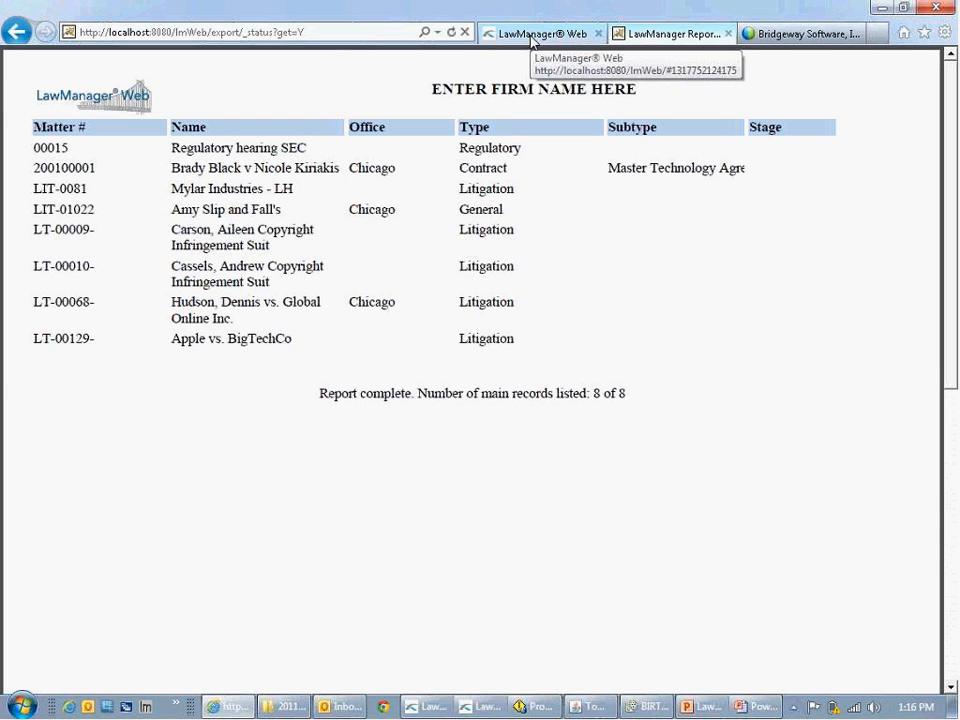
left_click(534, 36)
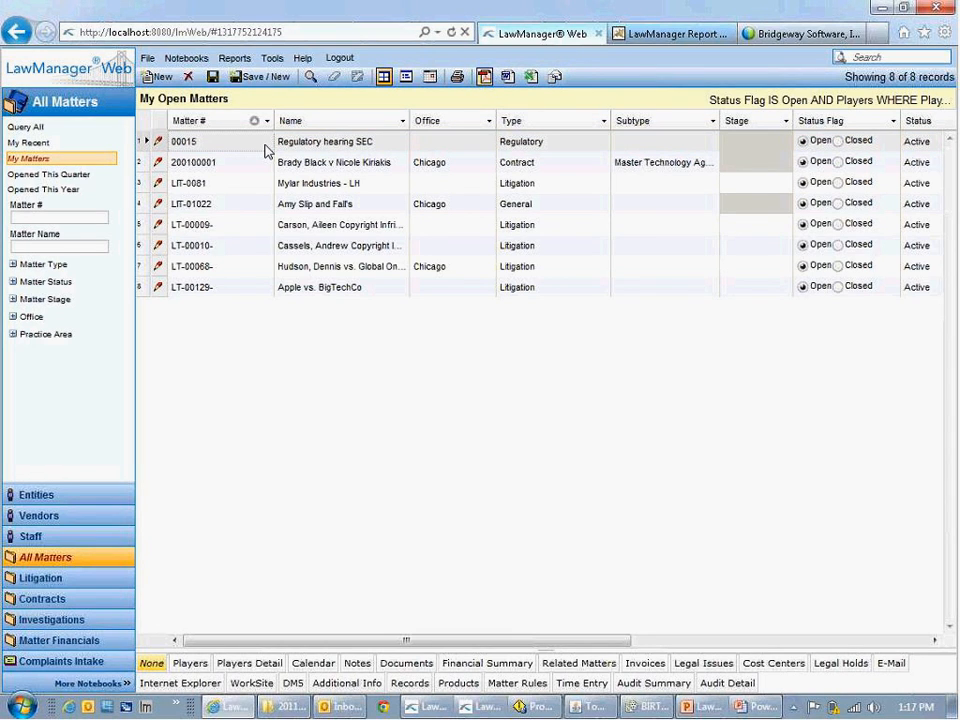
Narrow the Matter #, Office and Type columns, and place a narrowed Opened column between Type and Subtype.
left_click_drag(273, 121, 217, 132)
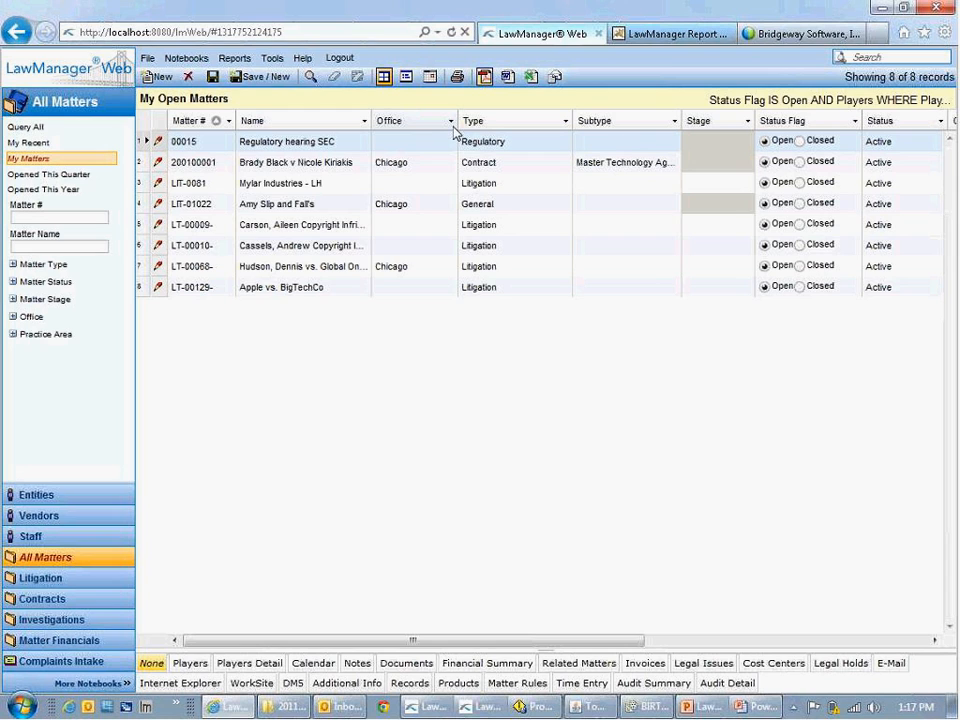
left_click_drag(457, 124, 422, 124)
left_click_drag(545, 125, 508, 124)
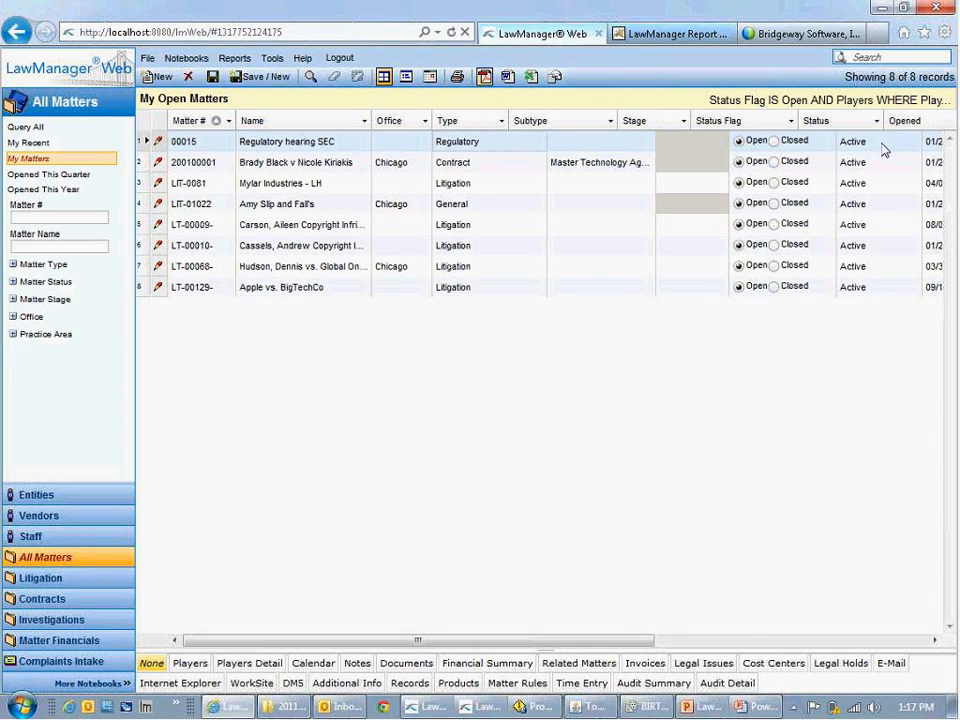
left_click_drag(902, 122, 527, 121)
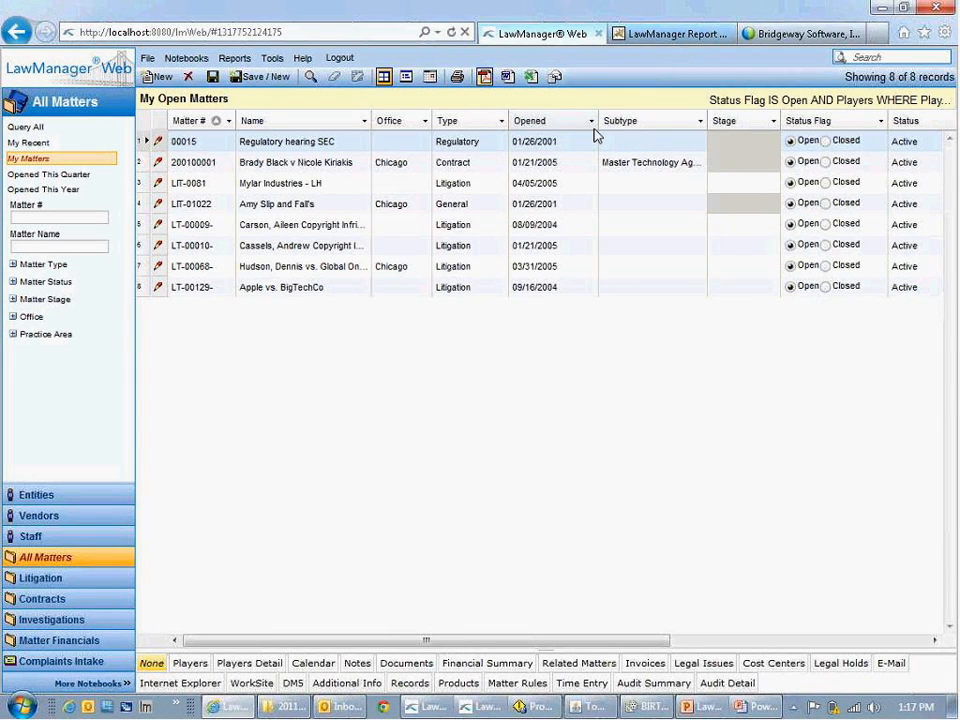
left_click_drag(597, 121, 565, 124)
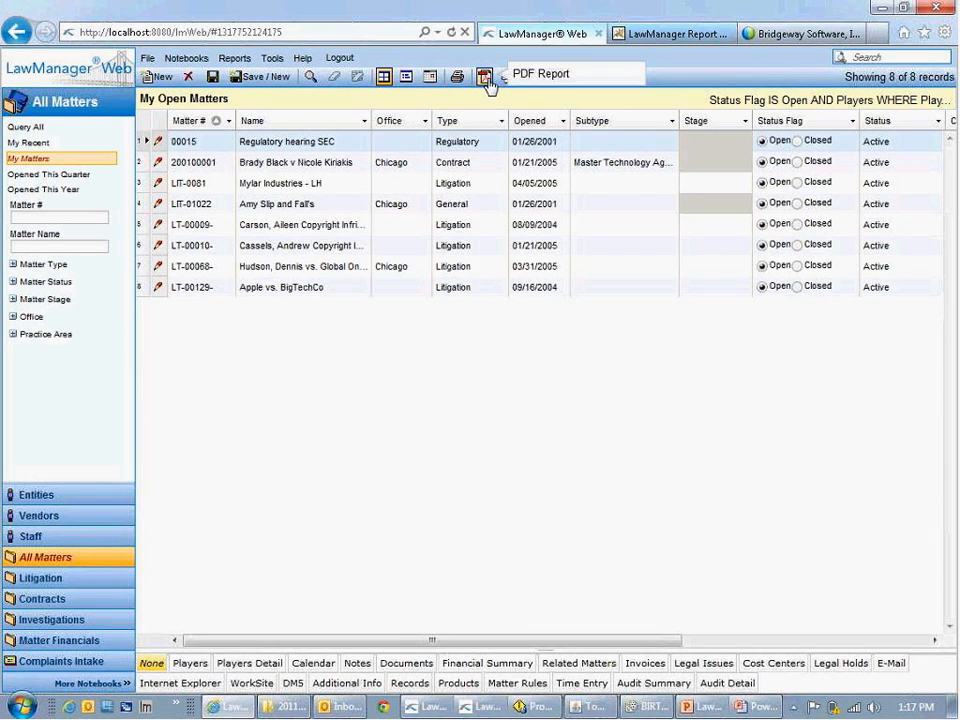
Generate a PDF report with the rearranged columns, review it, and return to the matters grid.
left_click(486, 78)
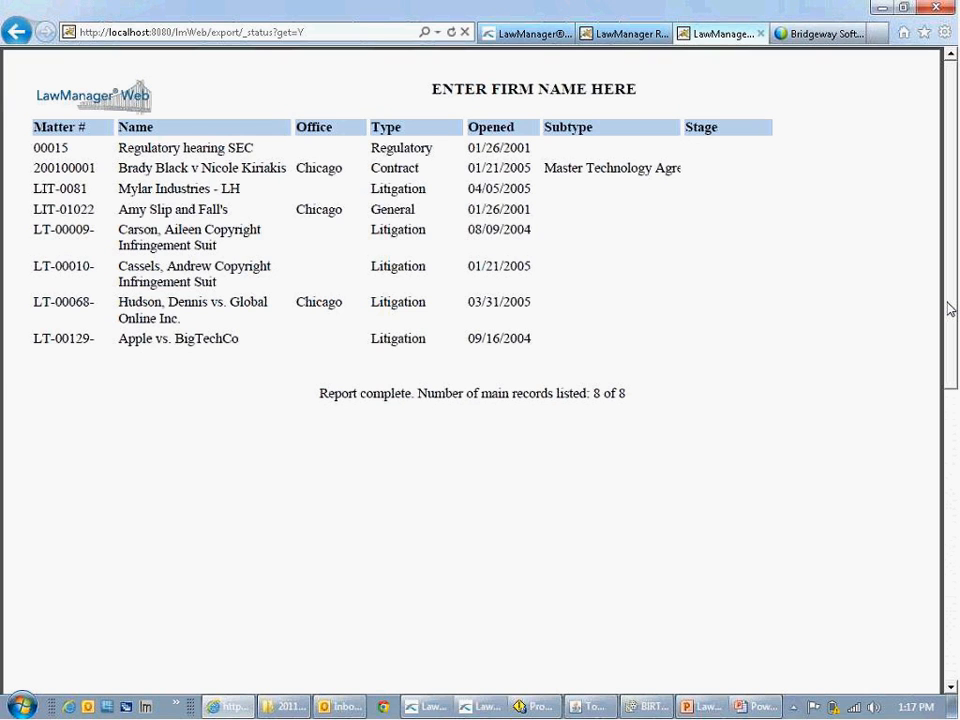
mouse_move(951, 309)
left_mouse_down()
mouse_move(951, 402)
mouse_move(951, 305)
left_mouse_up()
right_click(365, 85)
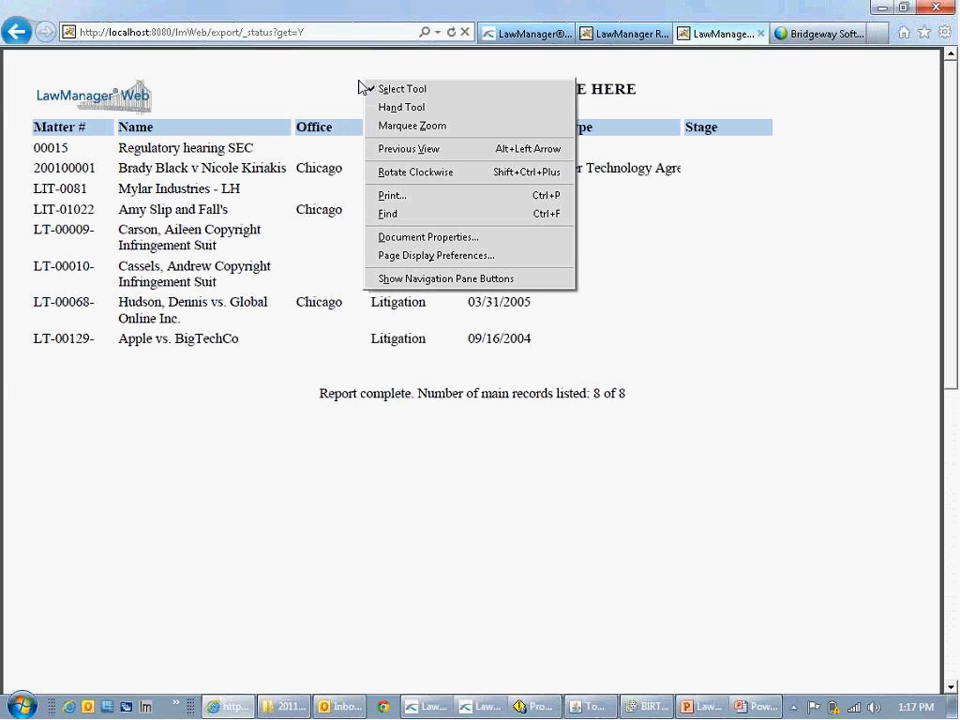
left_click(359, 87)
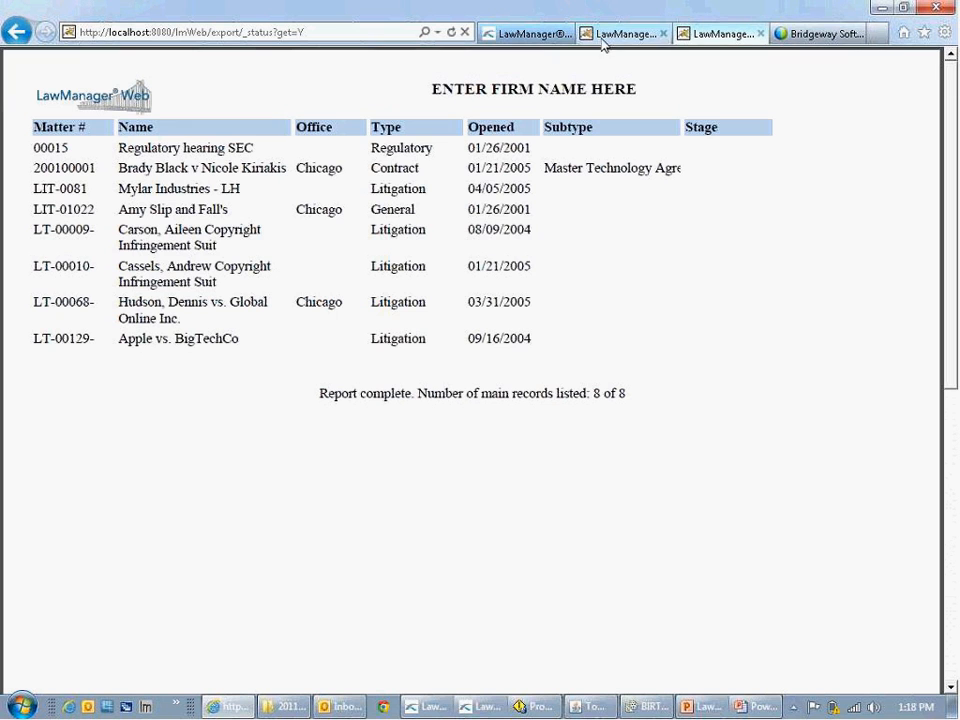
left_click(530, 37)
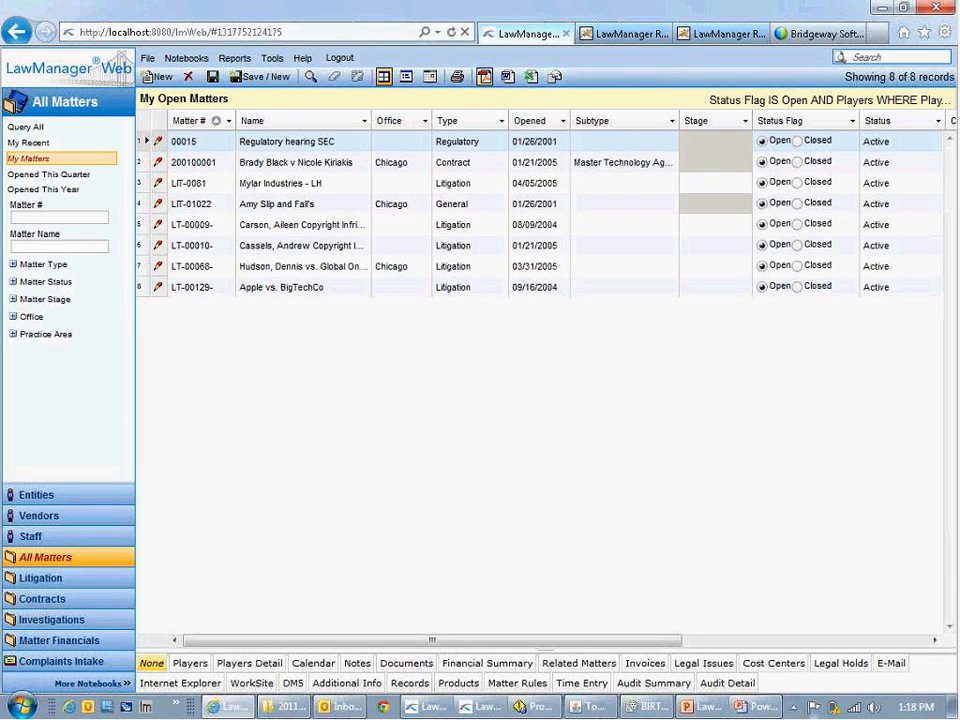
left_click(761, 708)
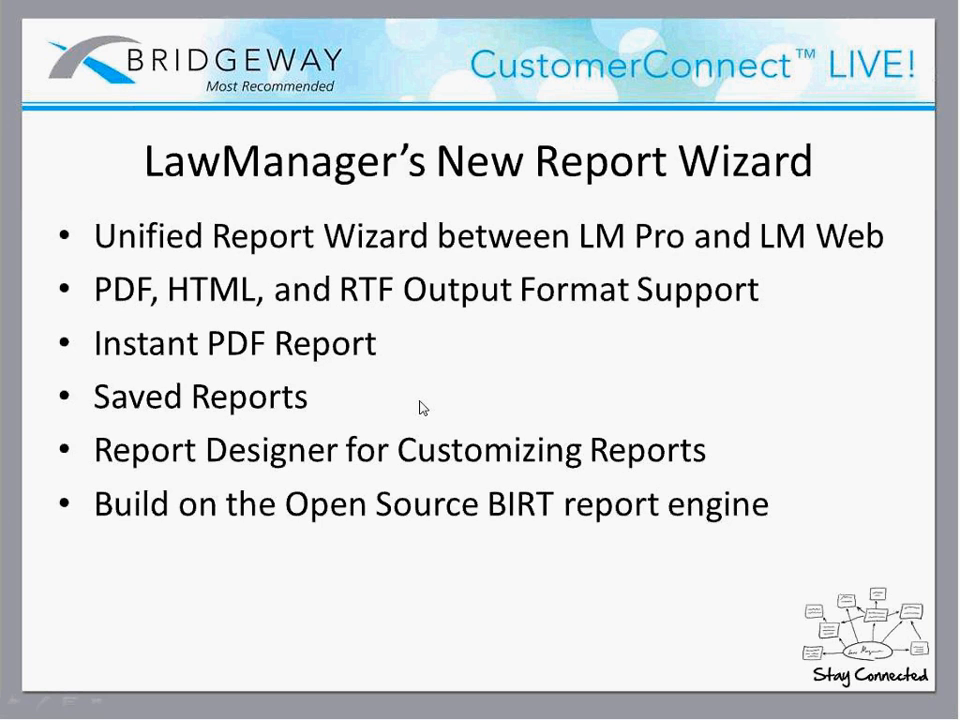
key("Right")
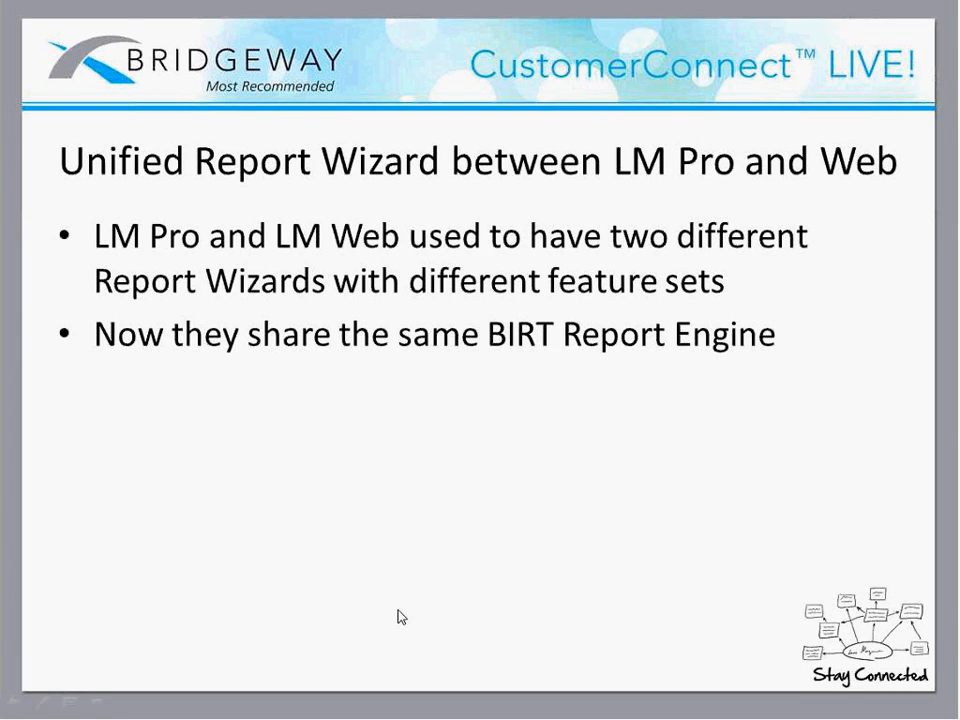
Switch to LawManager Pro, maximize it, and bring the All Matters notebook in front of the Saved Reports window.
key("alt+Tab")
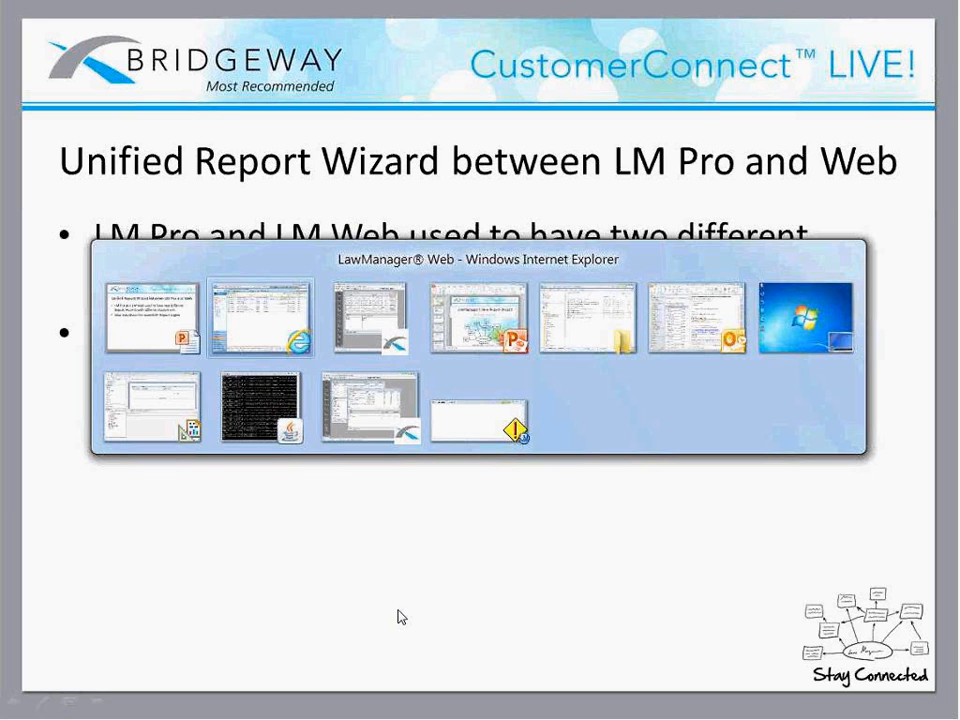
key("alt+Tab")
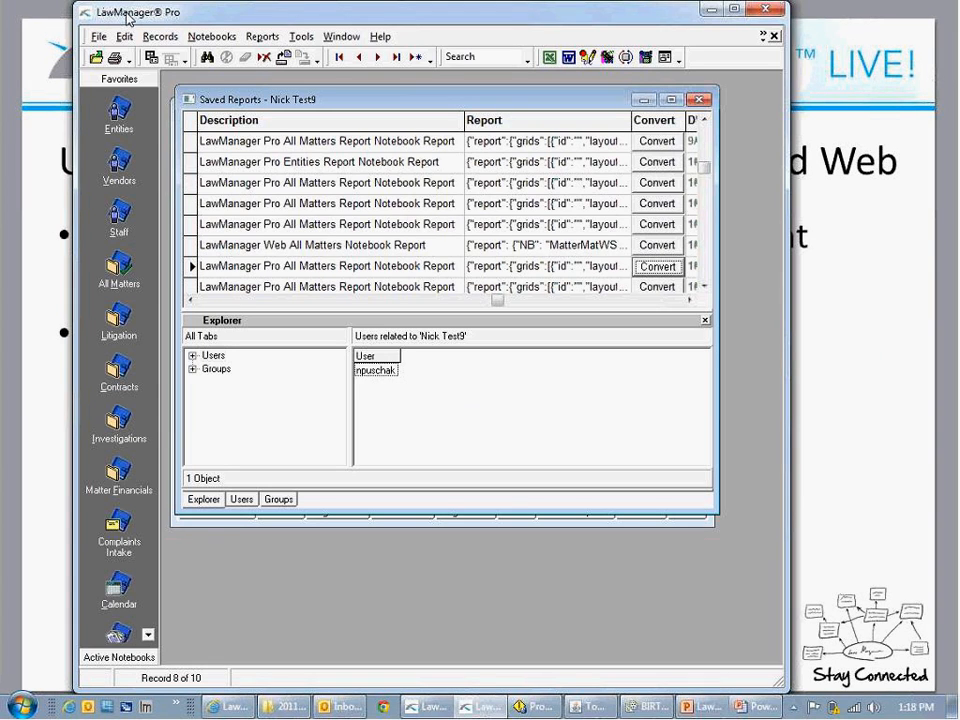
double_click(127, 15)
double_click(188, 101)
left_click_drag(228, 97, 422, 142)
left_click(270, 101)
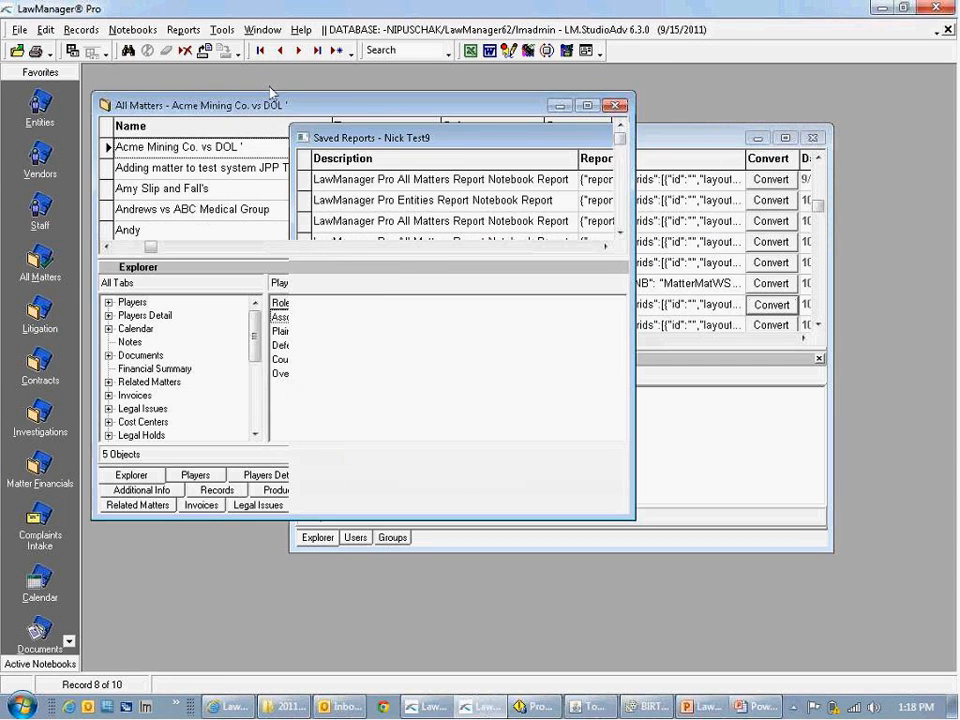
left_click_drag(270, 92, 264, 85)
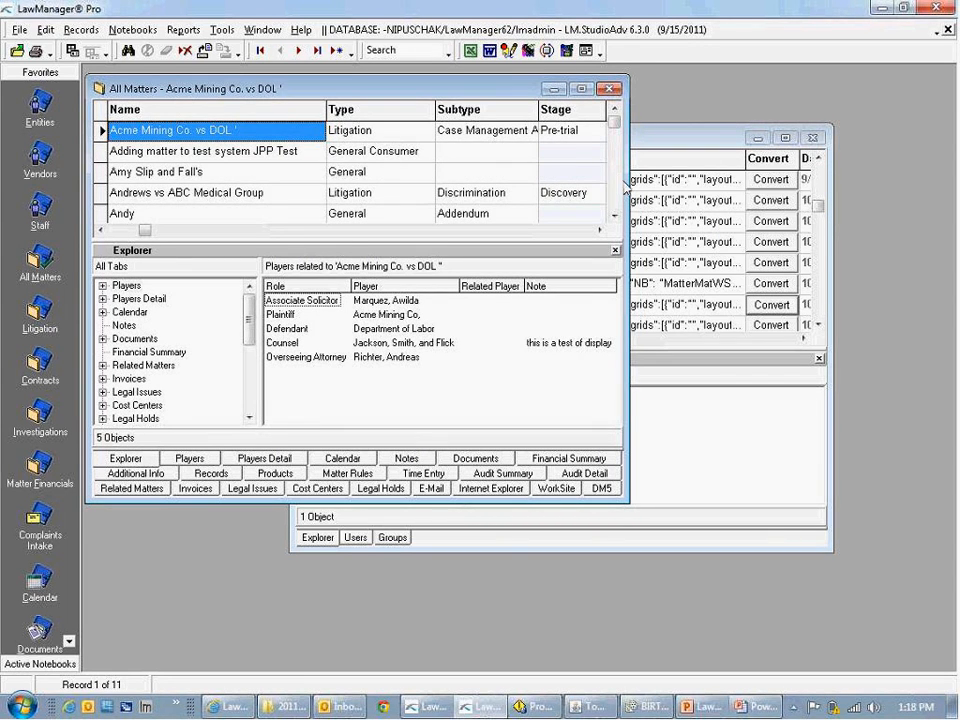
Widen the All Matters notebook window and narrow its Matter # column.
left_click_drag(626, 186, 790, 186)
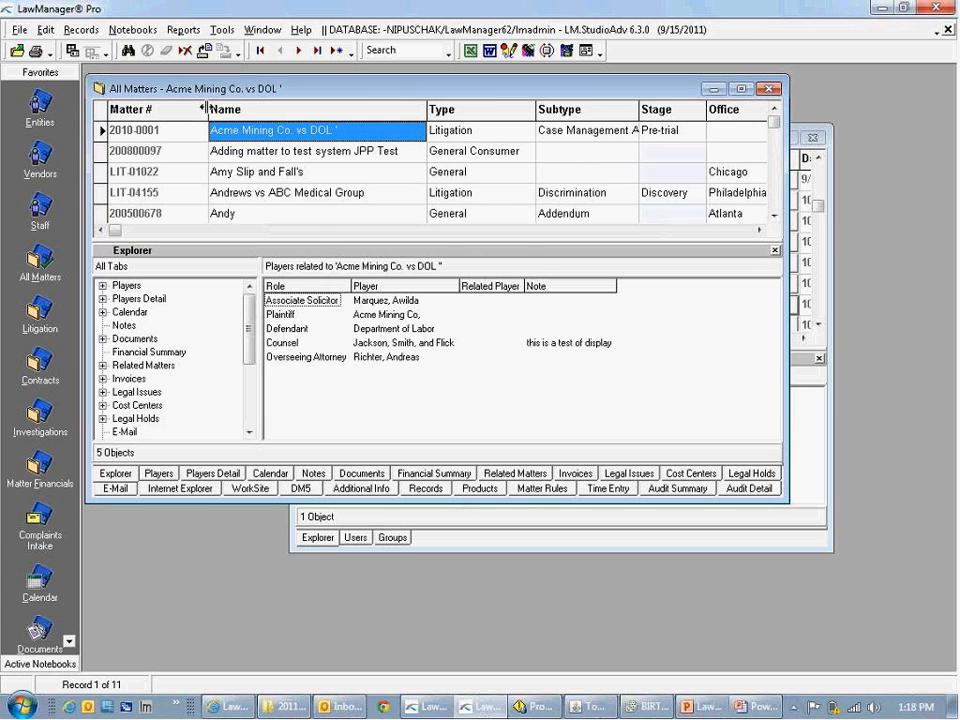
left_click_drag(205, 116, 186, 113)
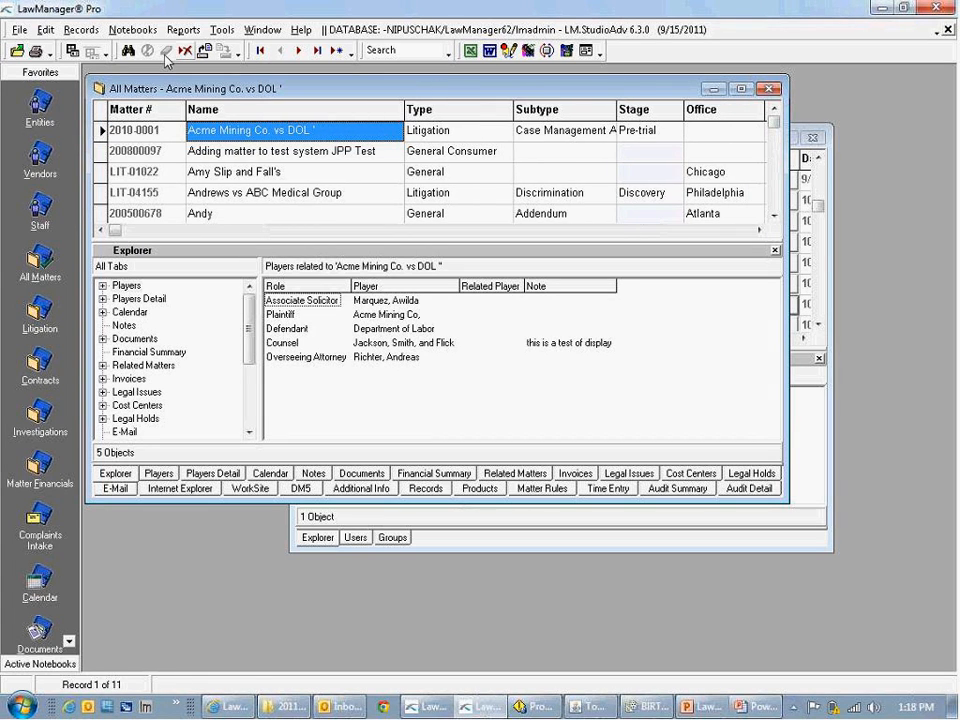
Run the All Matters Report from the Notebook Report Wizard in PDF format, then close the generated document.
left_click(50, 58)
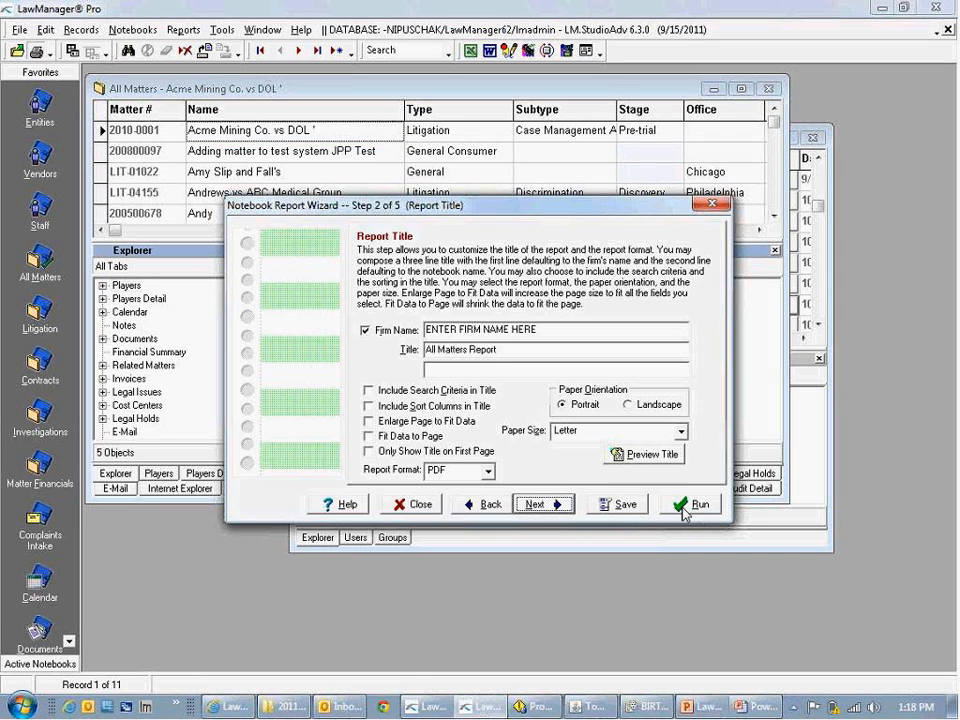
left_click(688, 506)
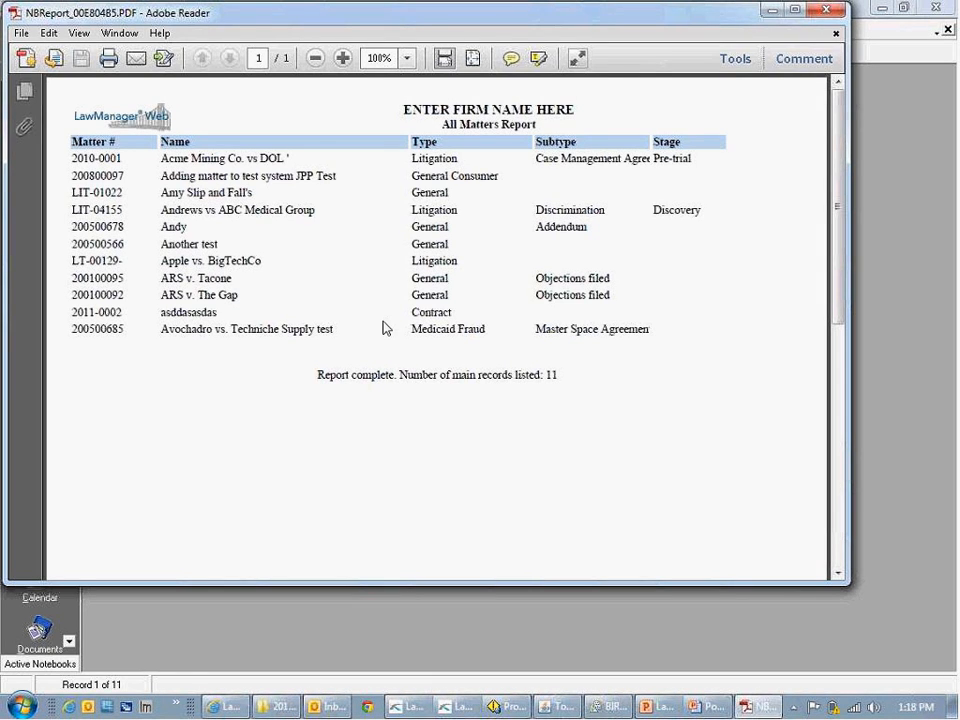
left_click(828, 12)
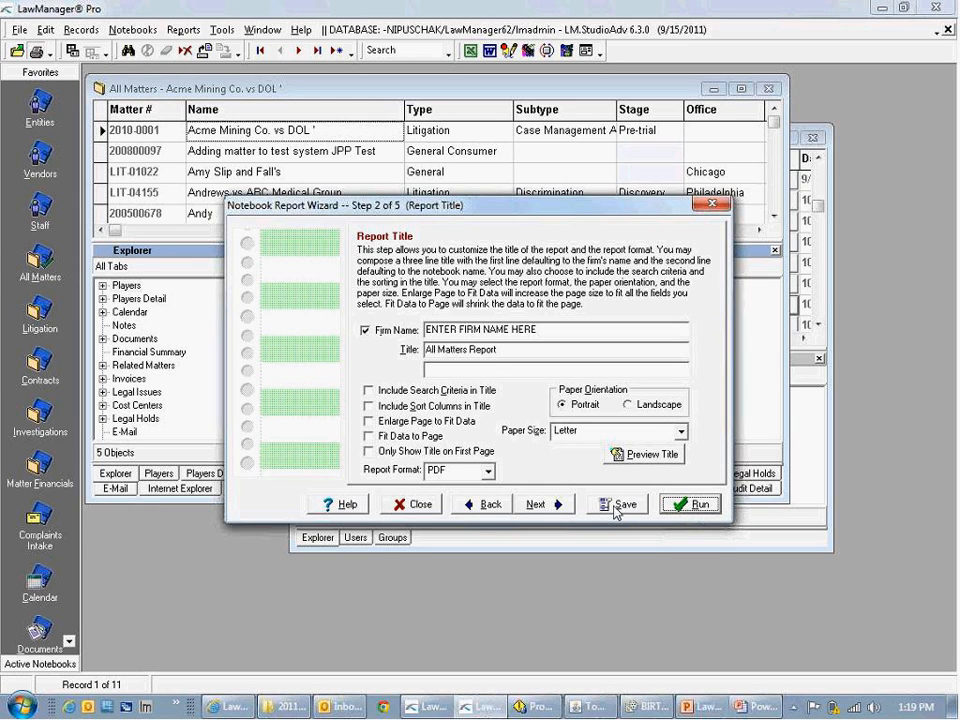
Save the report with Public visibility, captioned with the author's first name followed by "Report 1".
left_click(617, 510)
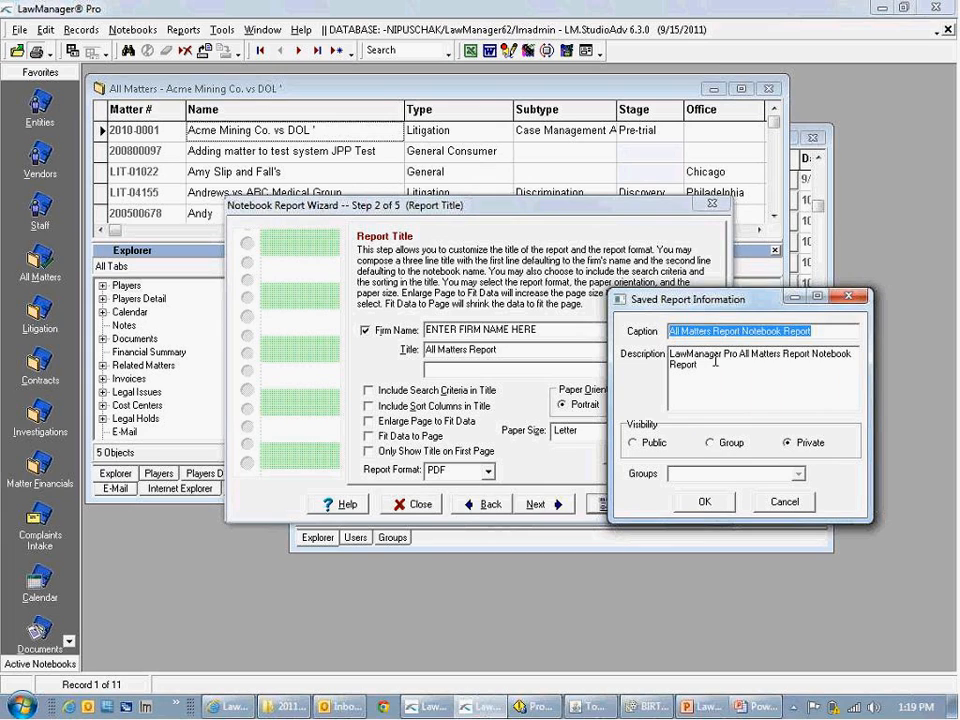
type("Nick T")
key("BackSpace")
type("RE")
key("BackSpace")
type("eport 1")
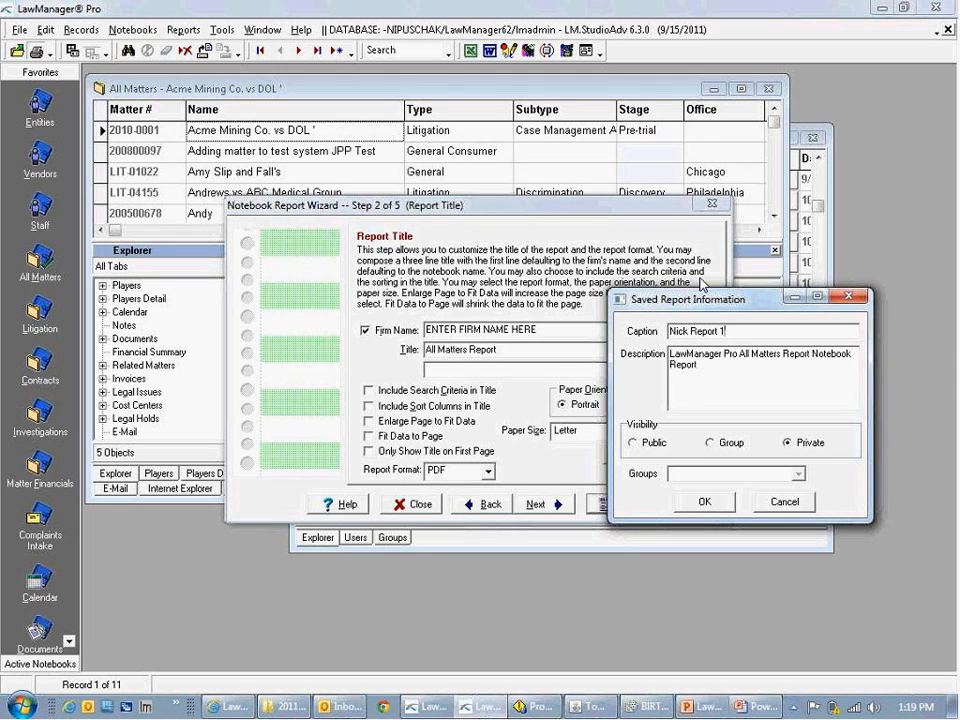
left_click(632, 443)
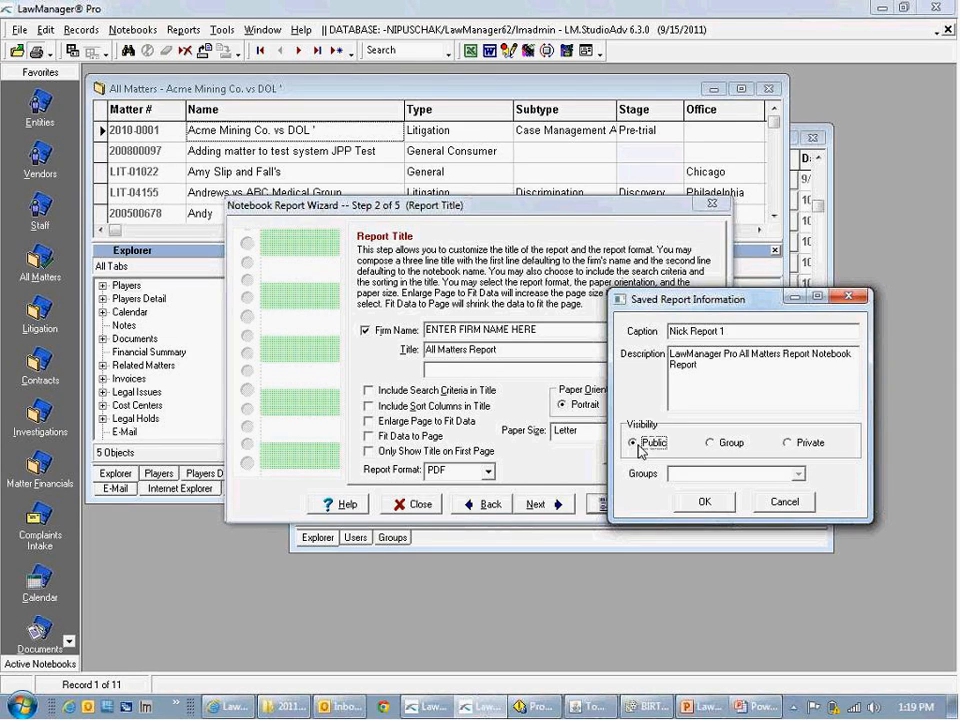
left_click(705, 502)
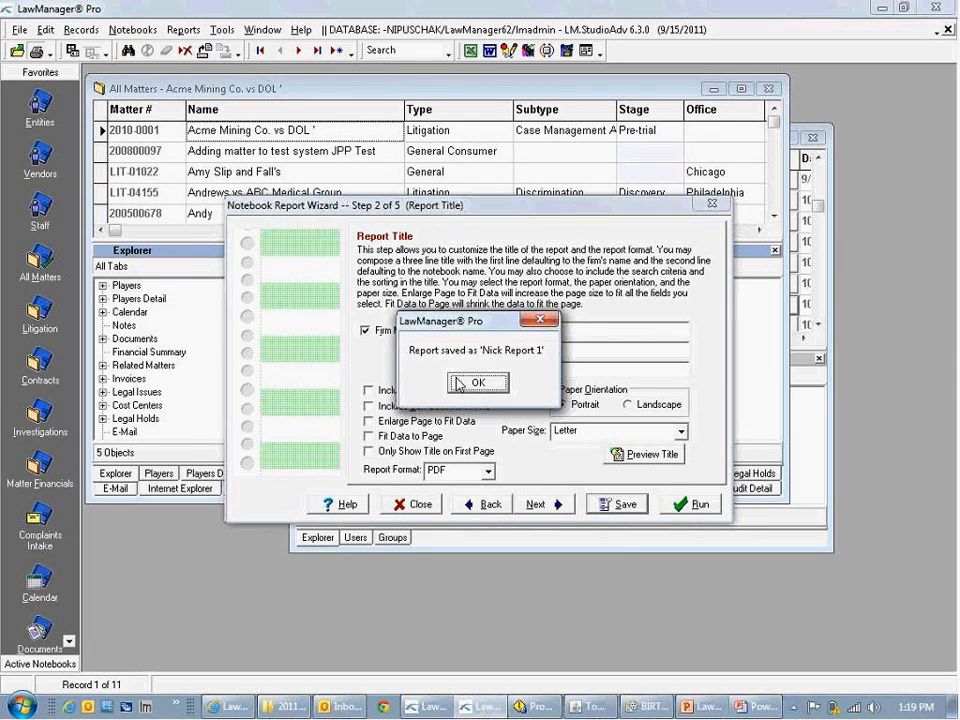
left_click(477, 385)
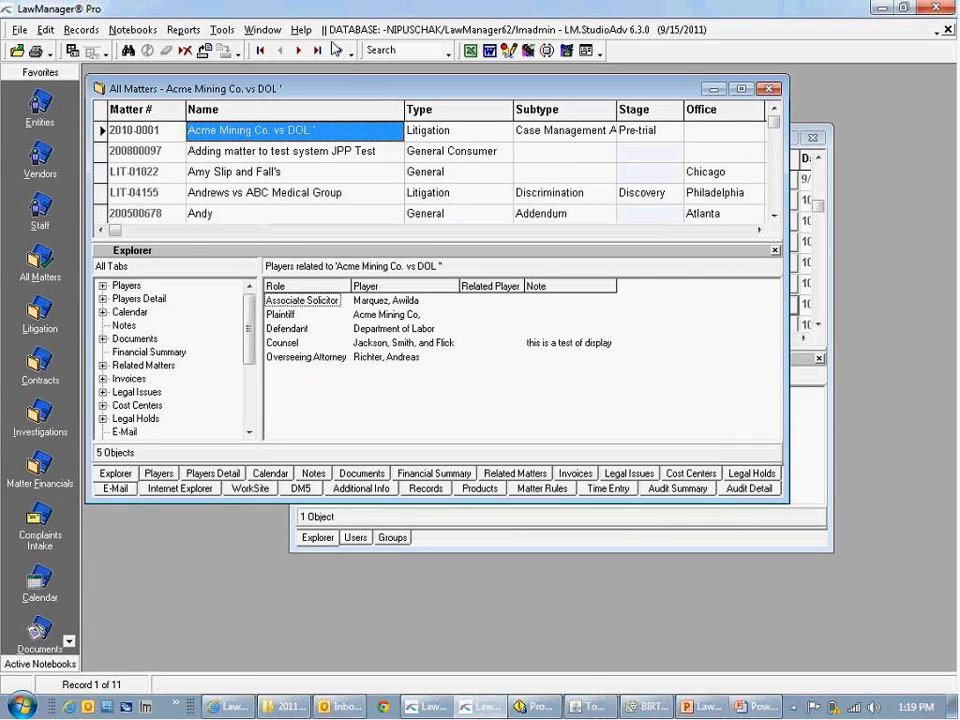
Run the newly saved public report on the active notebook as a PDF and close the generated document.
left_click(190, 30)
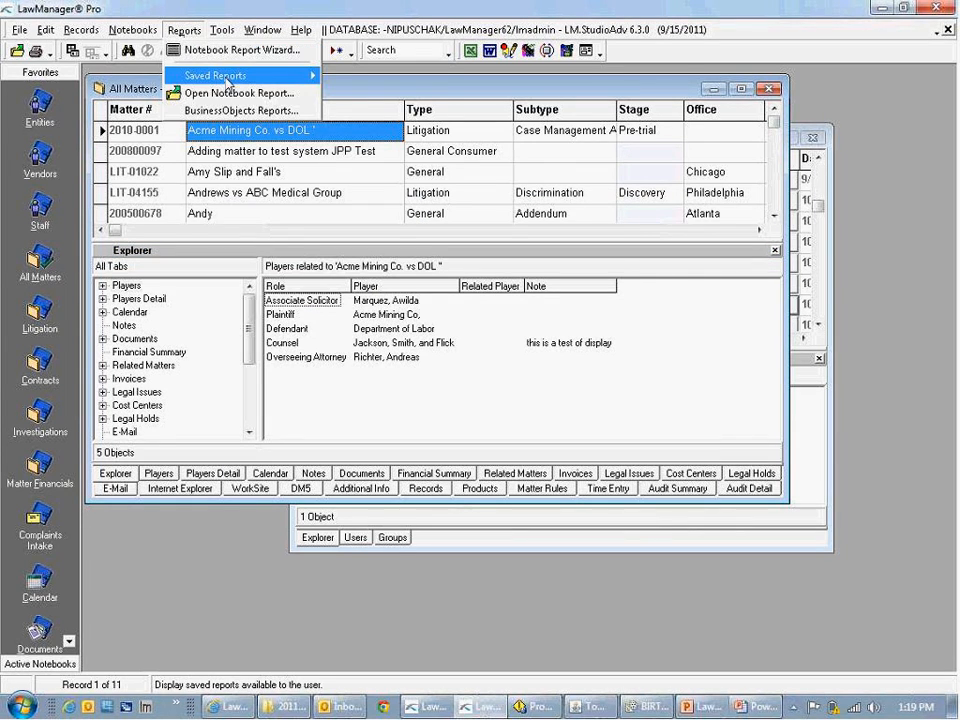
mouse_move(228, 78)
mouse_move(380, 76)
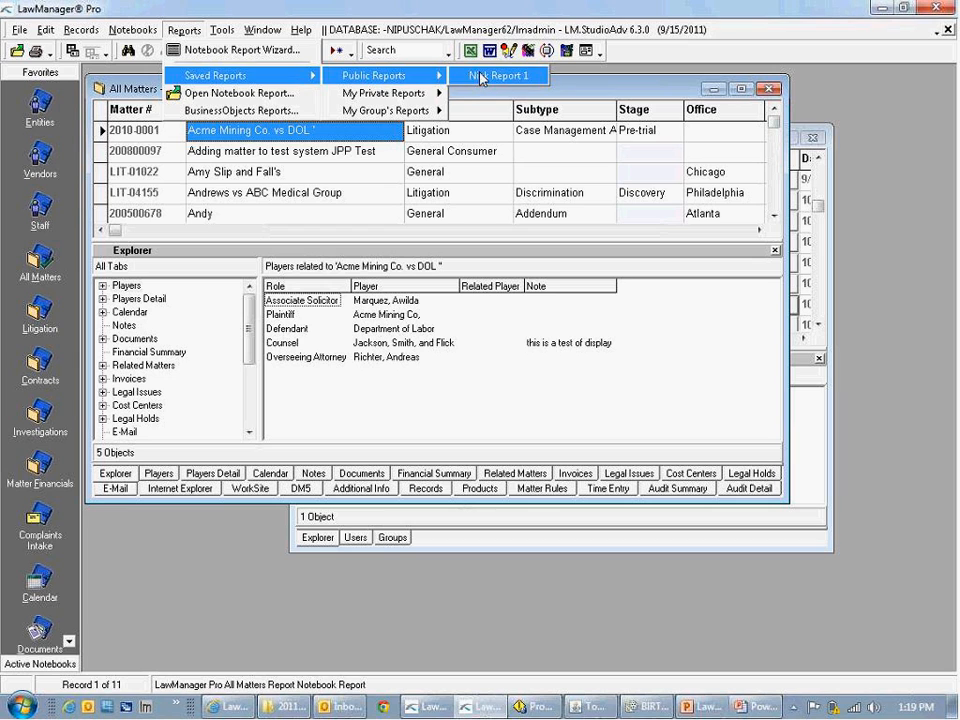
left_click(481, 76)
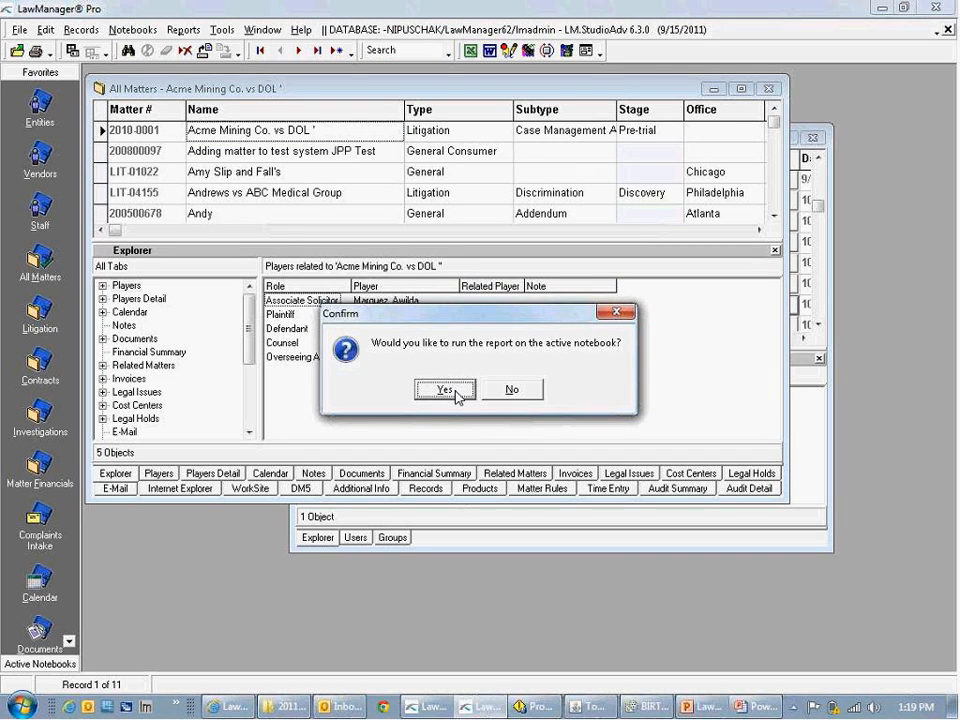
left_click(445, 390)
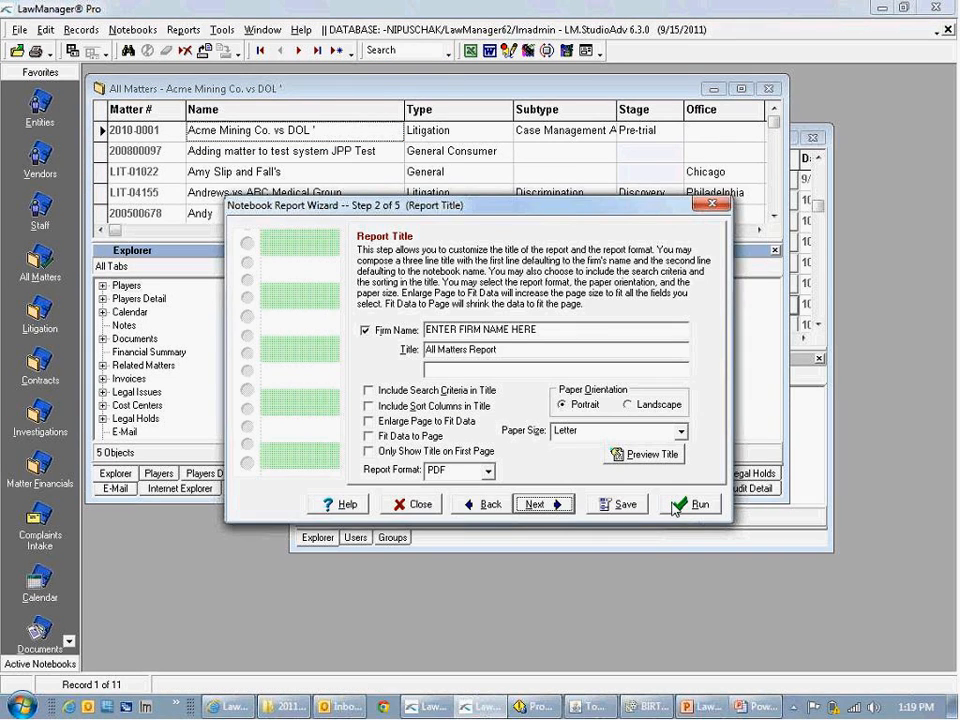
left_click(690, 505)
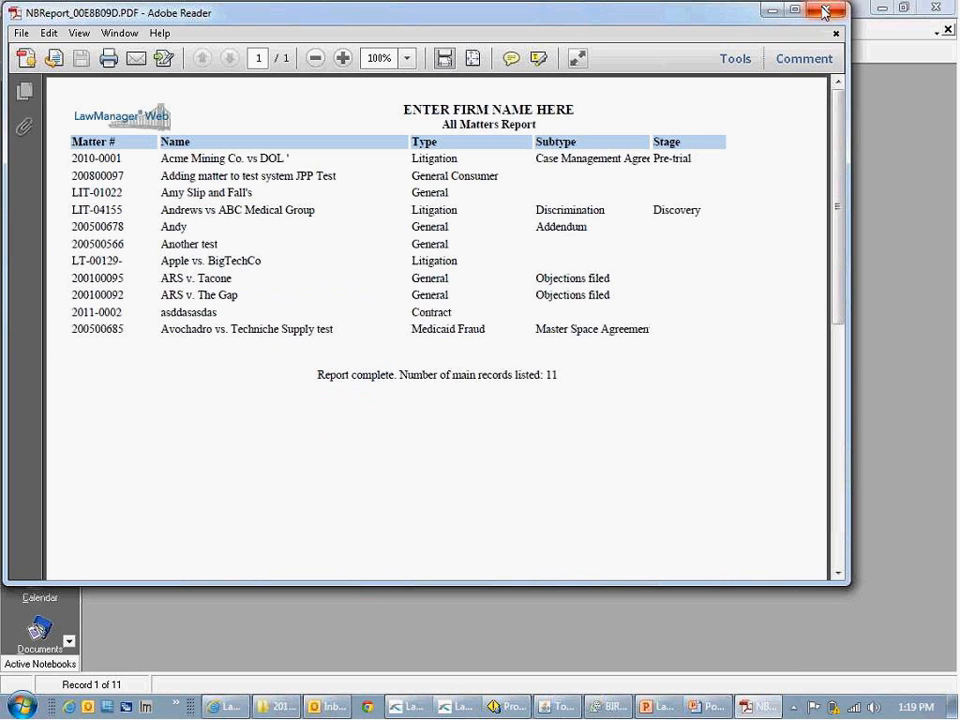
left_click(824, 12)
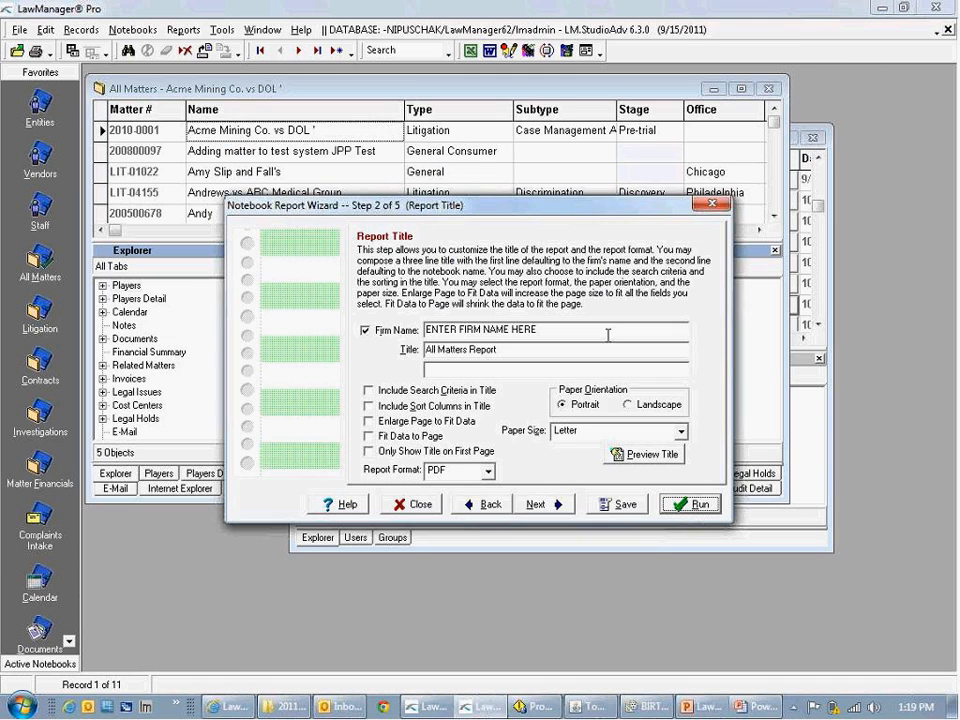
Switch to LawManager Web, run the public report saved from Pro on All Matters, and dismiss the battery alert.
left_click(234, 709)
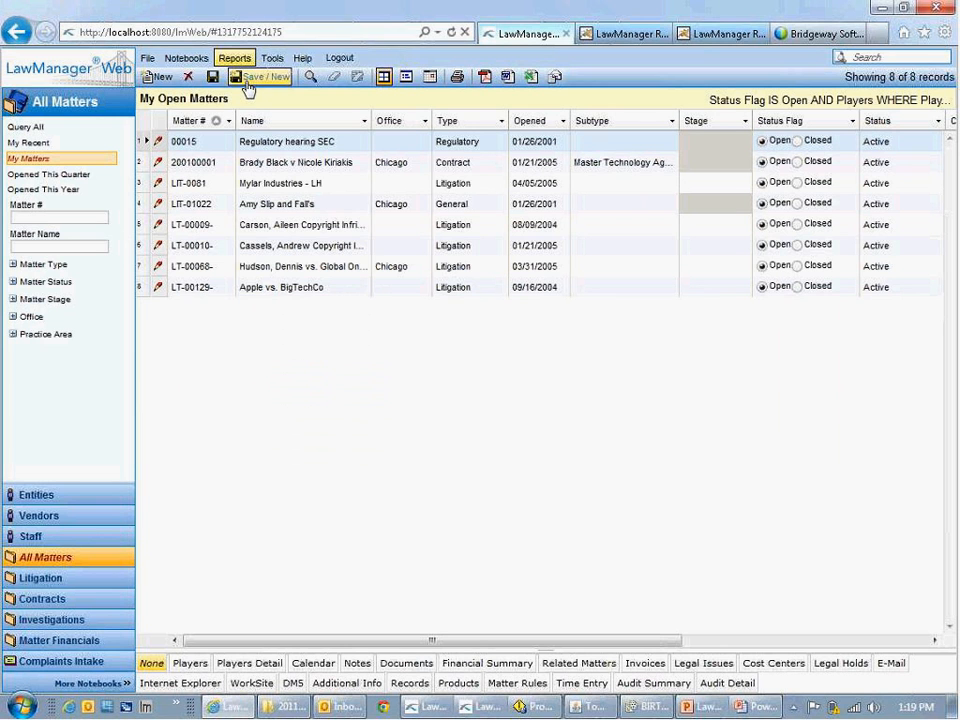
left_click(237, 63)
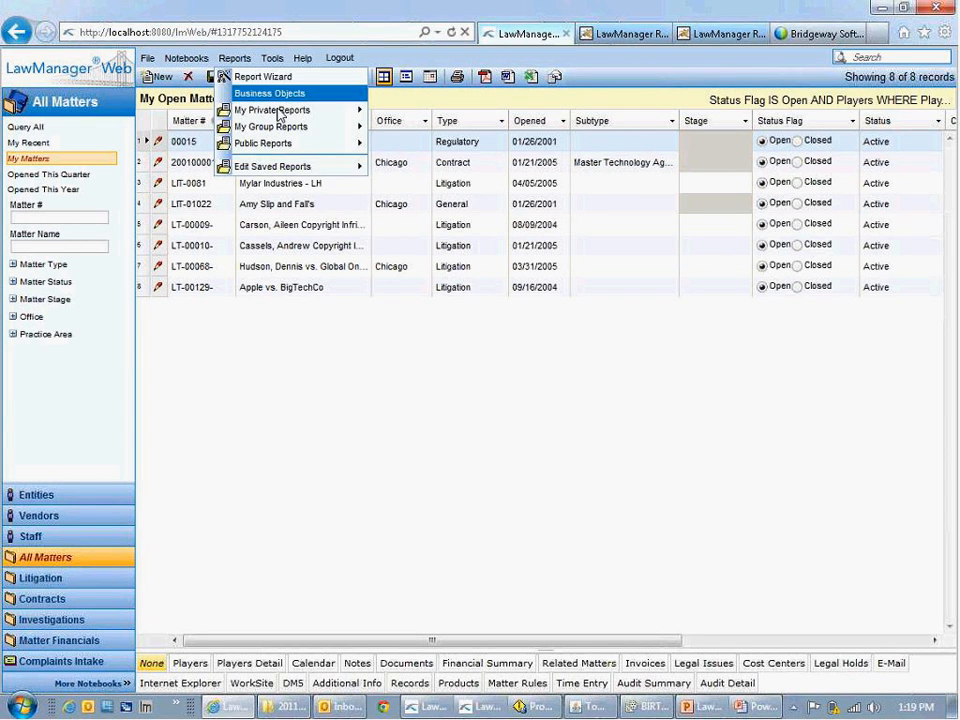
mouse_move(300, 143)
left_click(414, 145)
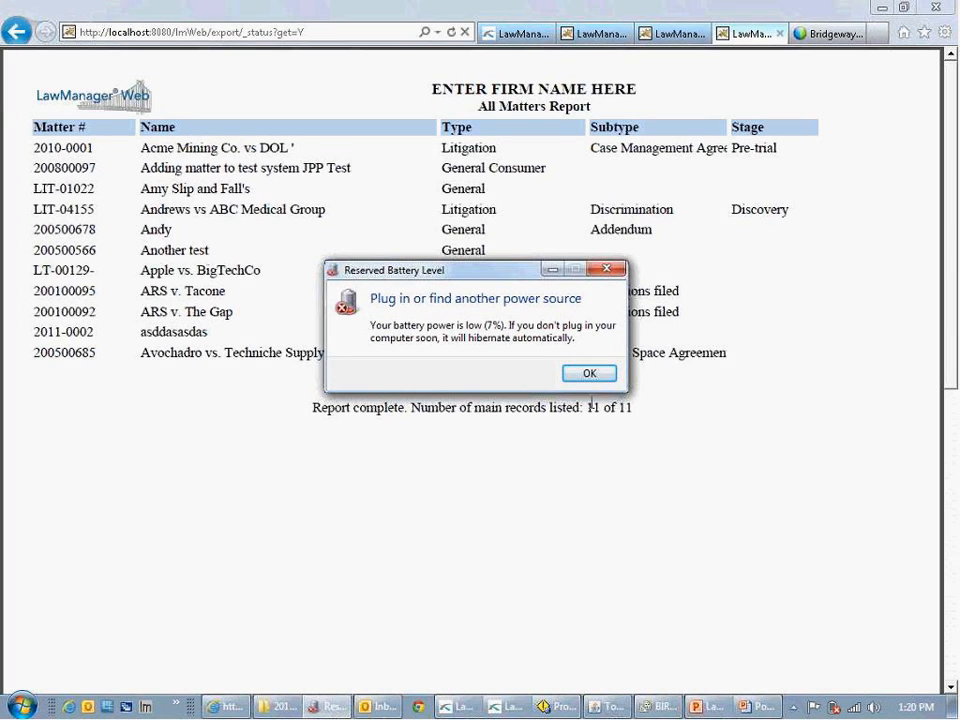
left_click(598, 373)
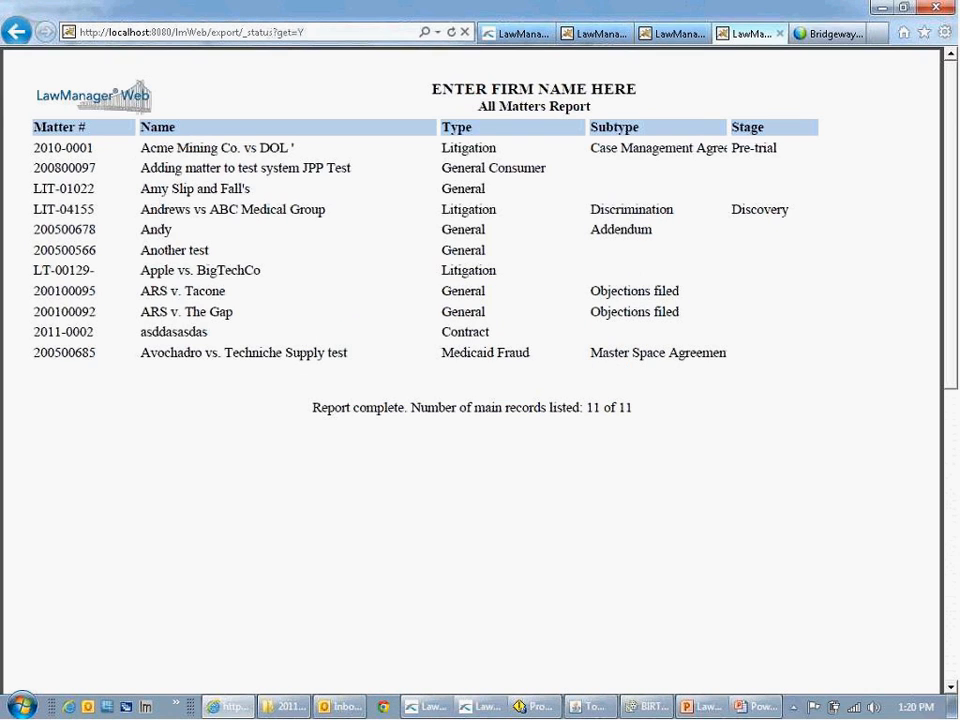
Close the Bridgeway tab and two report tabs in the browser, and switch back to LawManager Pro.
left_click(857, 33)
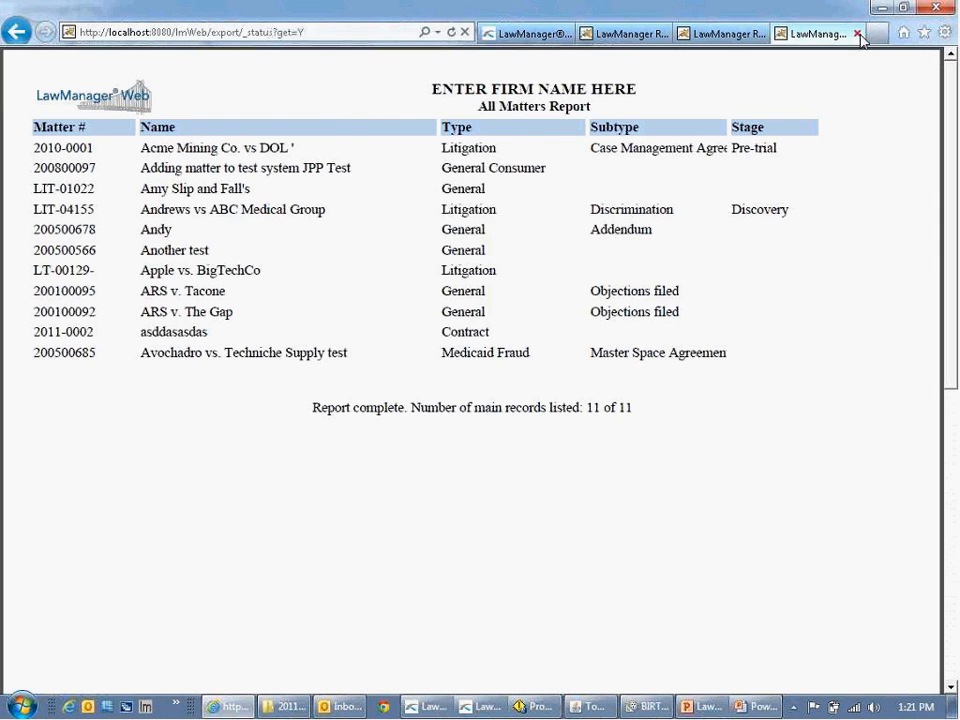
left_click(857, 34)
left_click(856, 35)
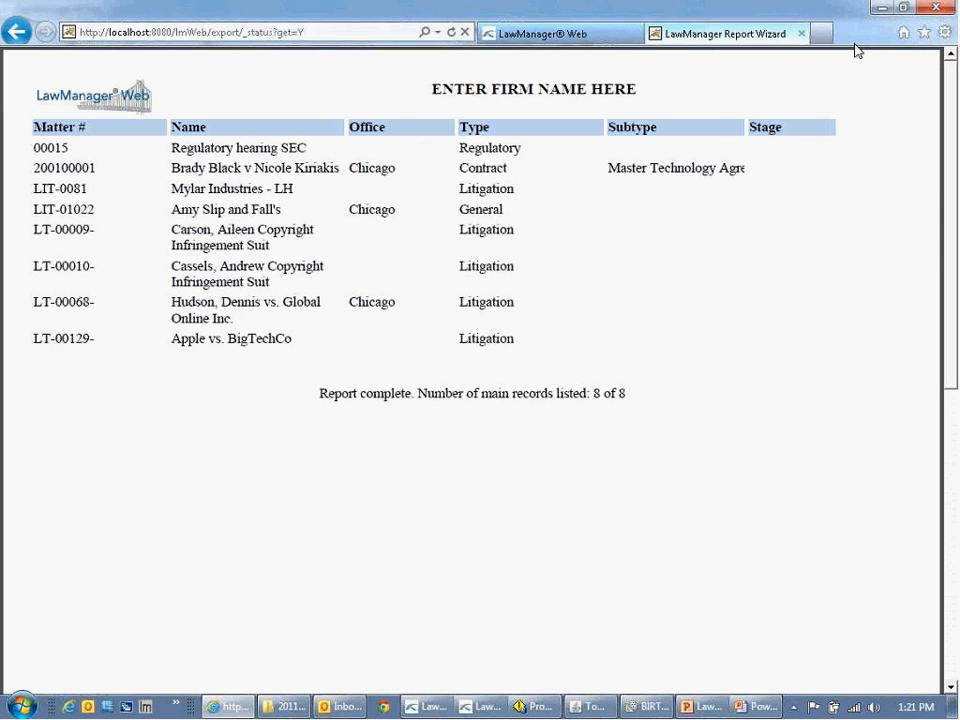
left_click(609, 36)
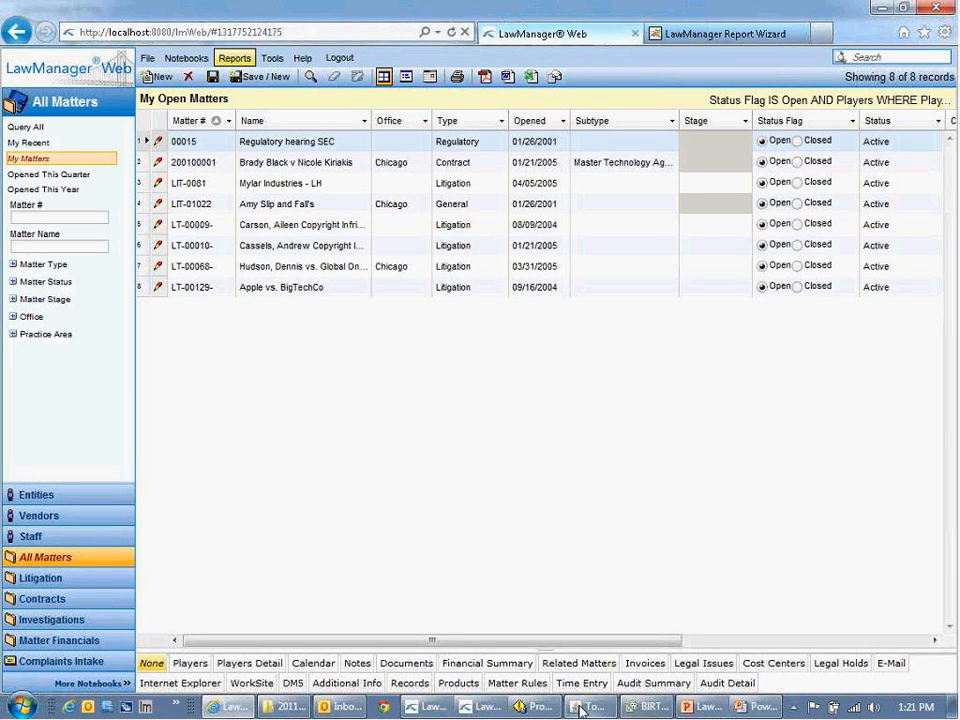
mouse_move(477, 709)
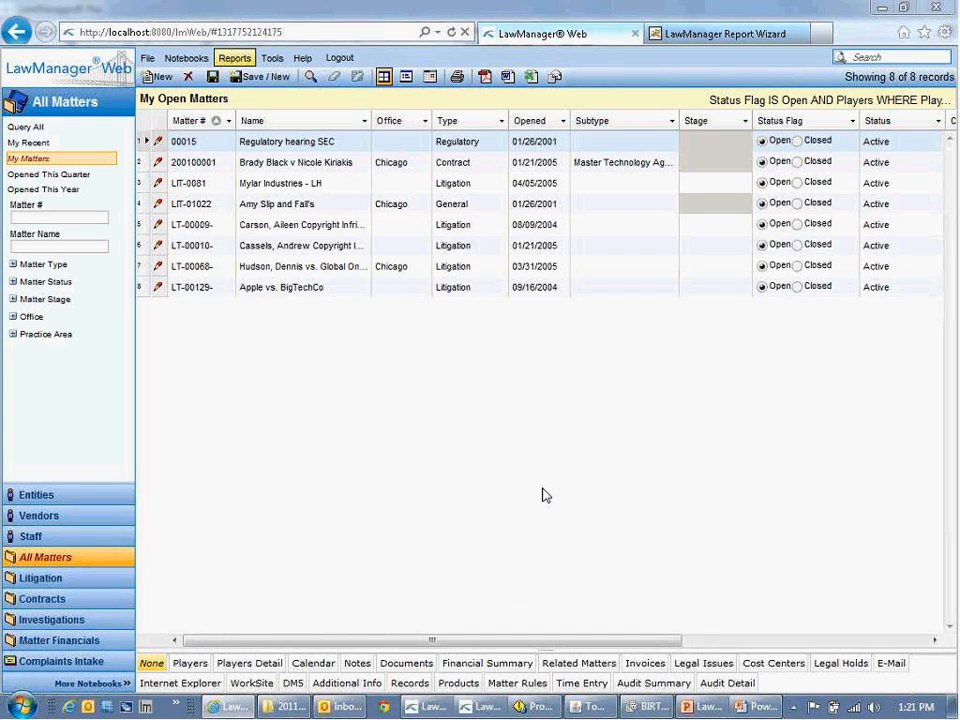
key("alt+Tab")
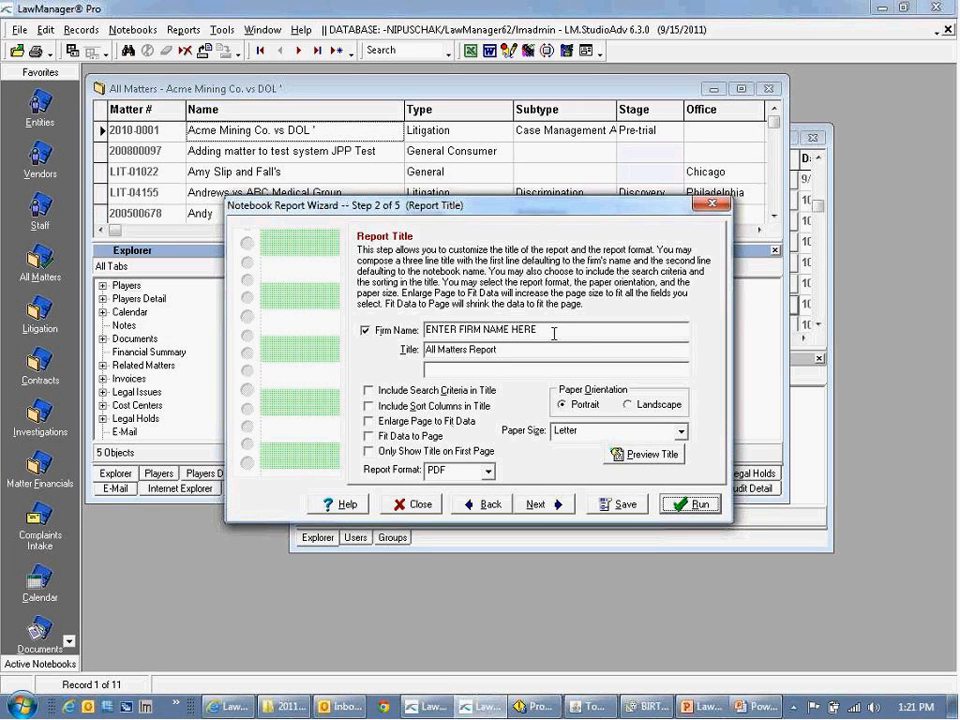
Preview the report title with firm name Acme, search criteria included and landscape orientation, and close the wizard.
left_click_drag(556, 331, 392, 321)
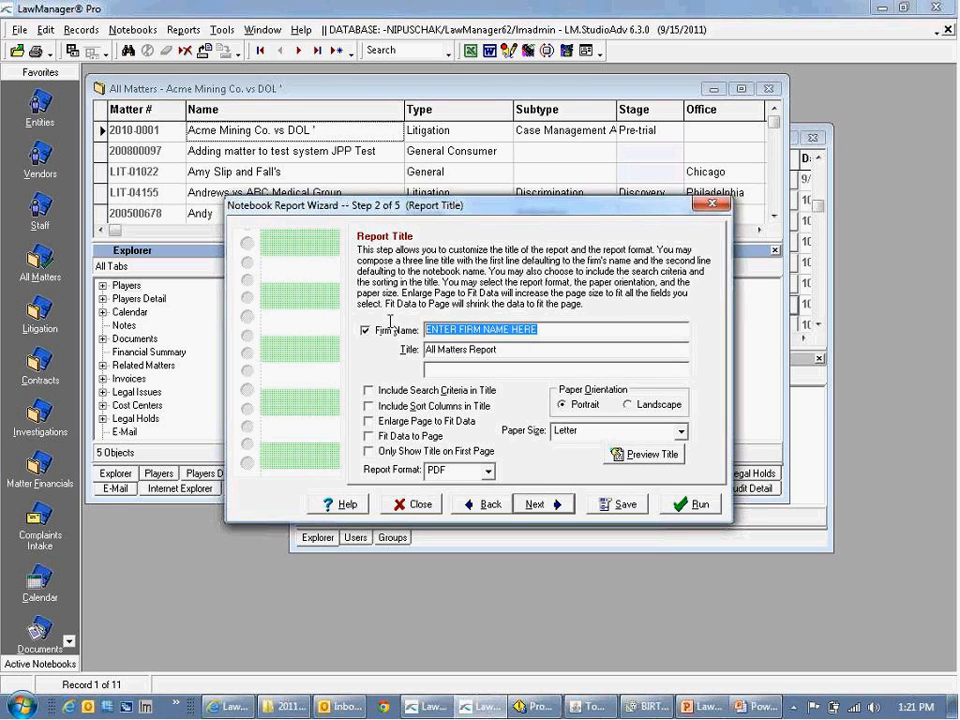
type("Acme")
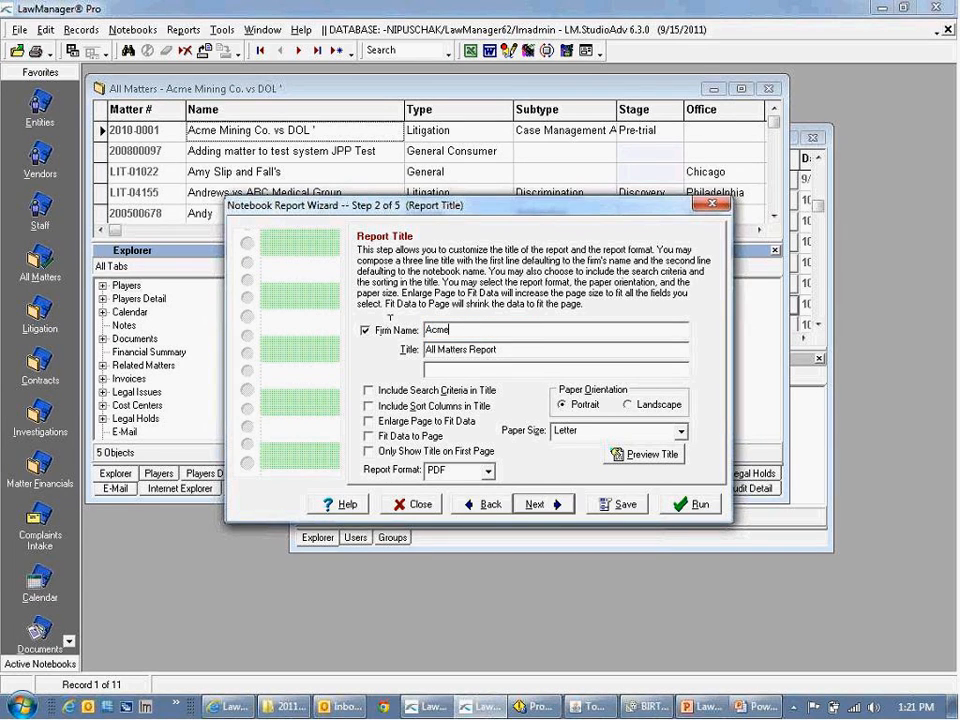
left_click(405, 392)
left_click(655, 410)
left_click(634, 458)
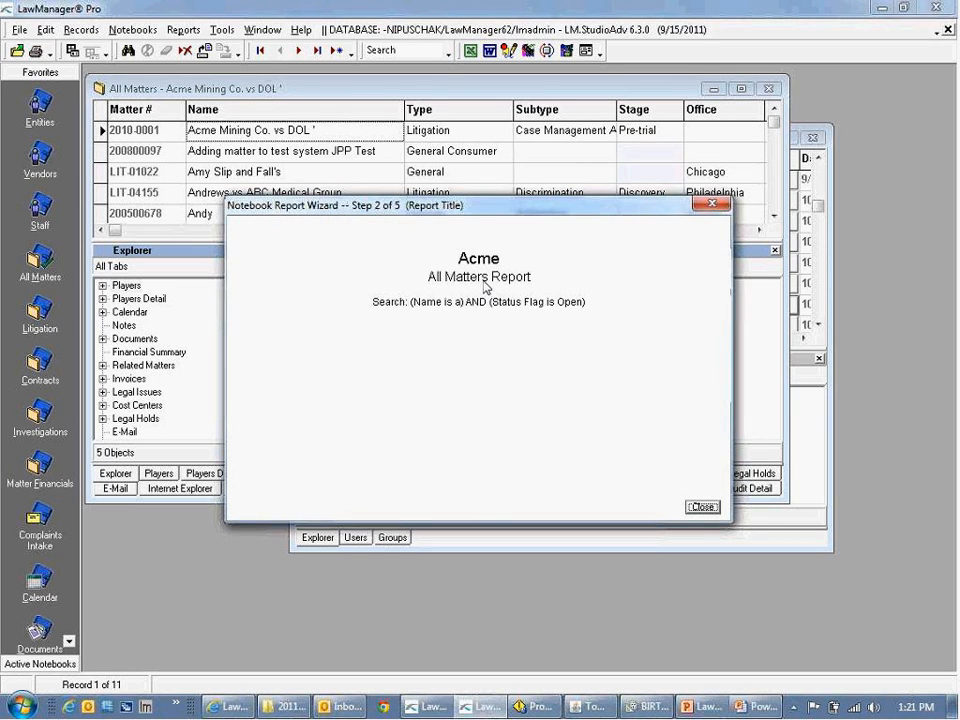
left_click(713, 205)
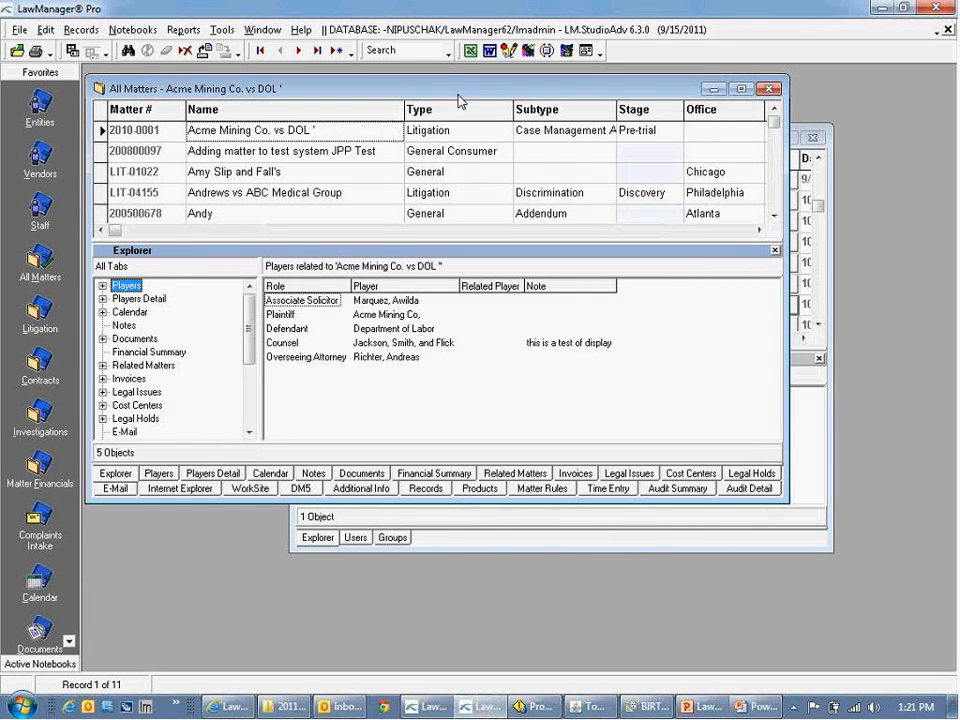
left_click(37, 51)
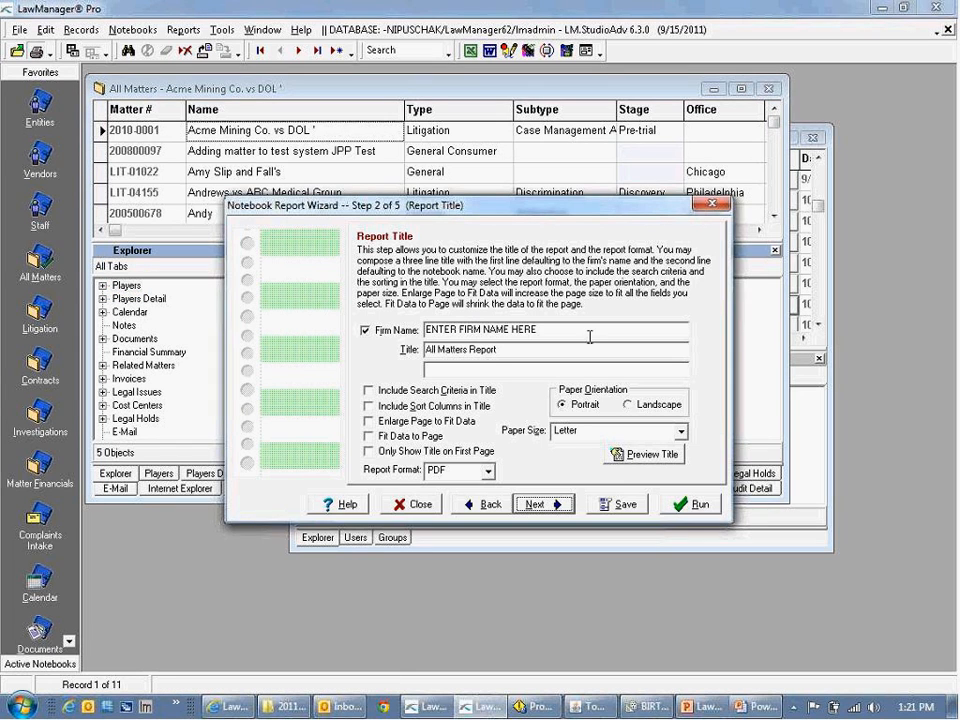
left_click_drag(566, 330, 424, 330)
type("ACme")
key("BackSpace")
key("BackSpace")
key("BackSpace")
type("cme")
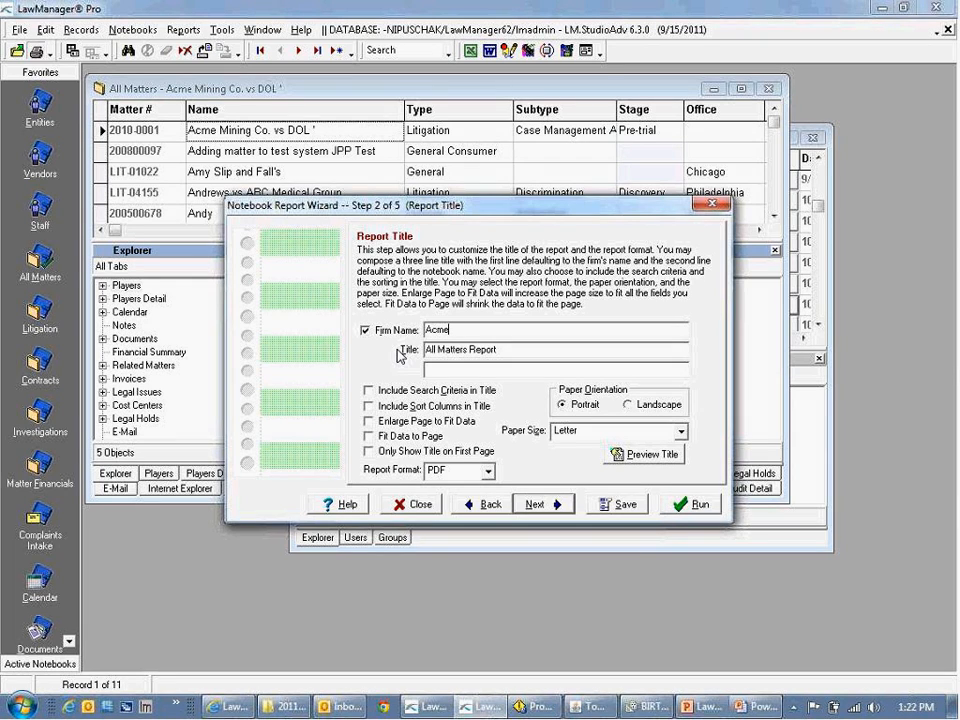
left_click(370, 391)
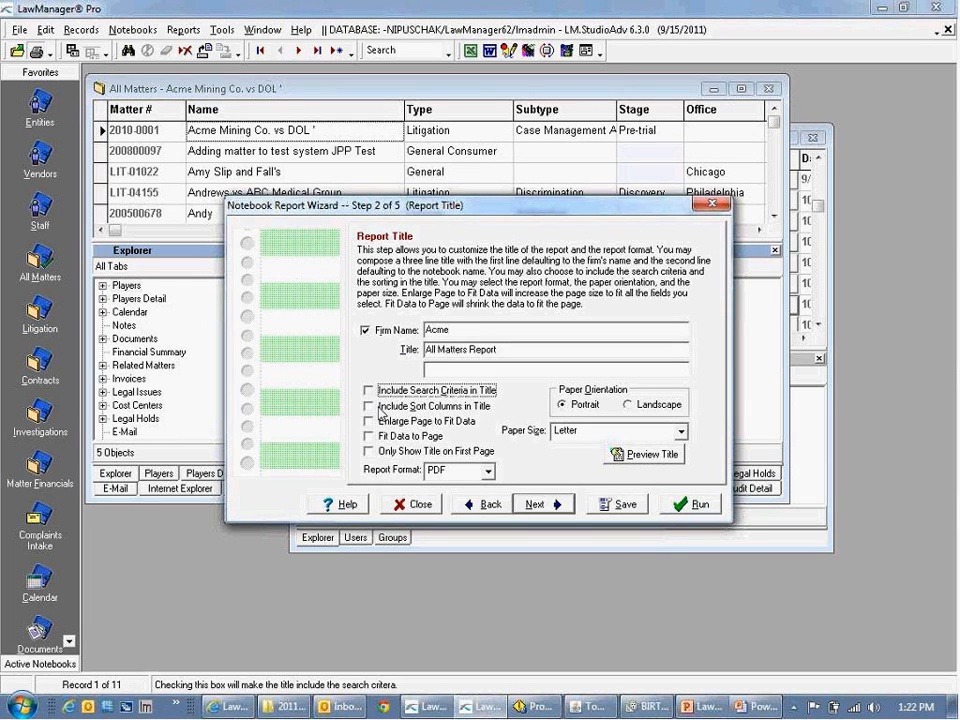
left_click(444, 476)
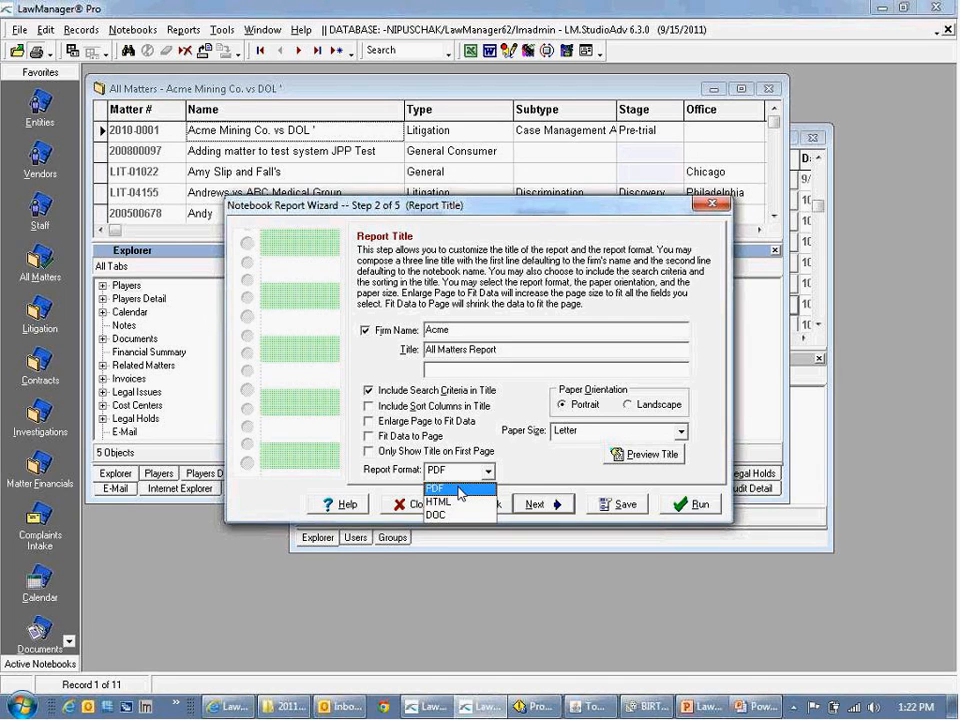
left_click(459, 492)
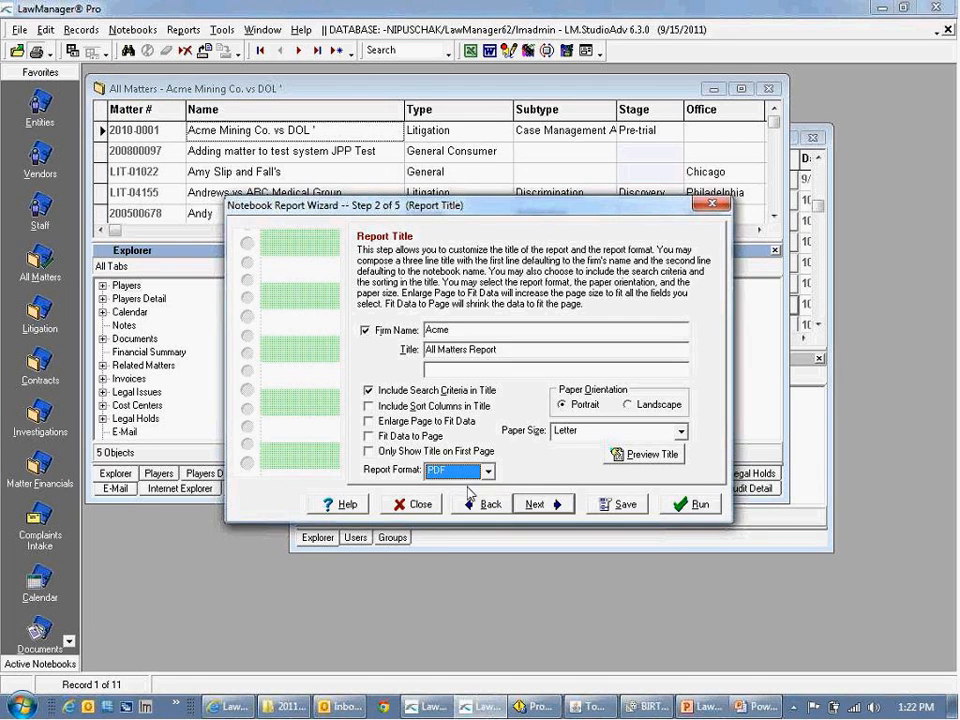
left_click(546, 506)
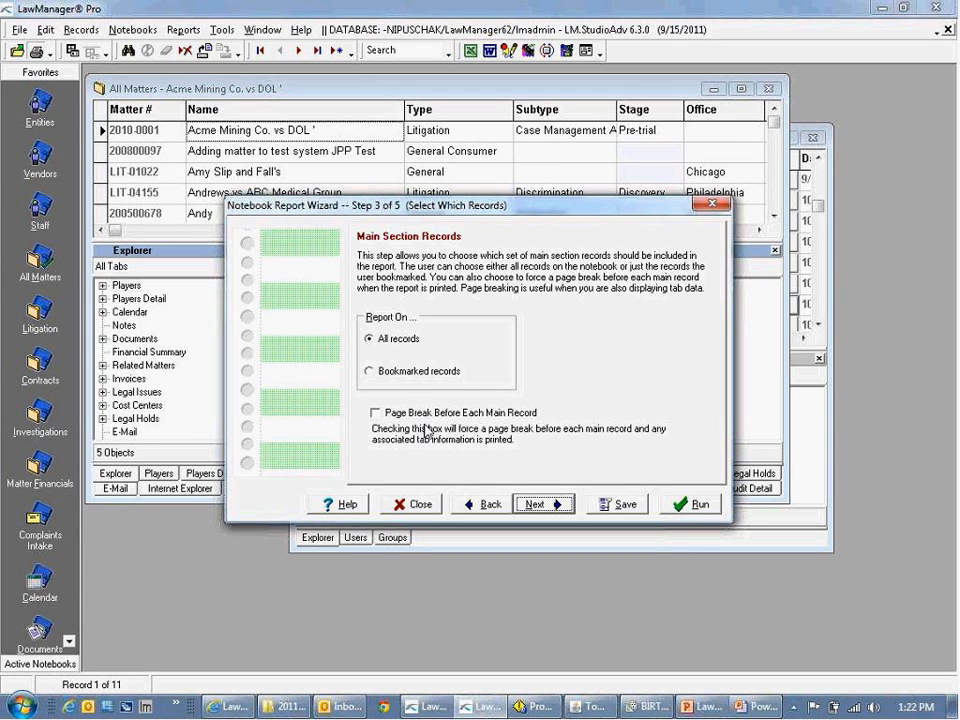
left_click(418, 504)
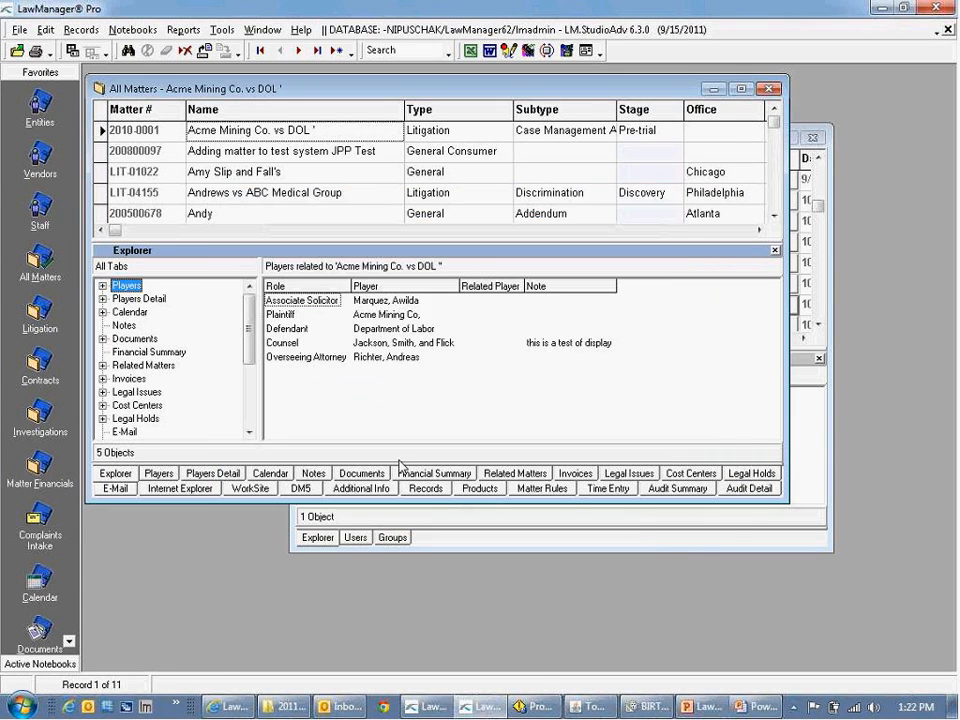
Enlarge the All Matters record list and bookmark its first, second and eighth matters.
left_click(150, 243)
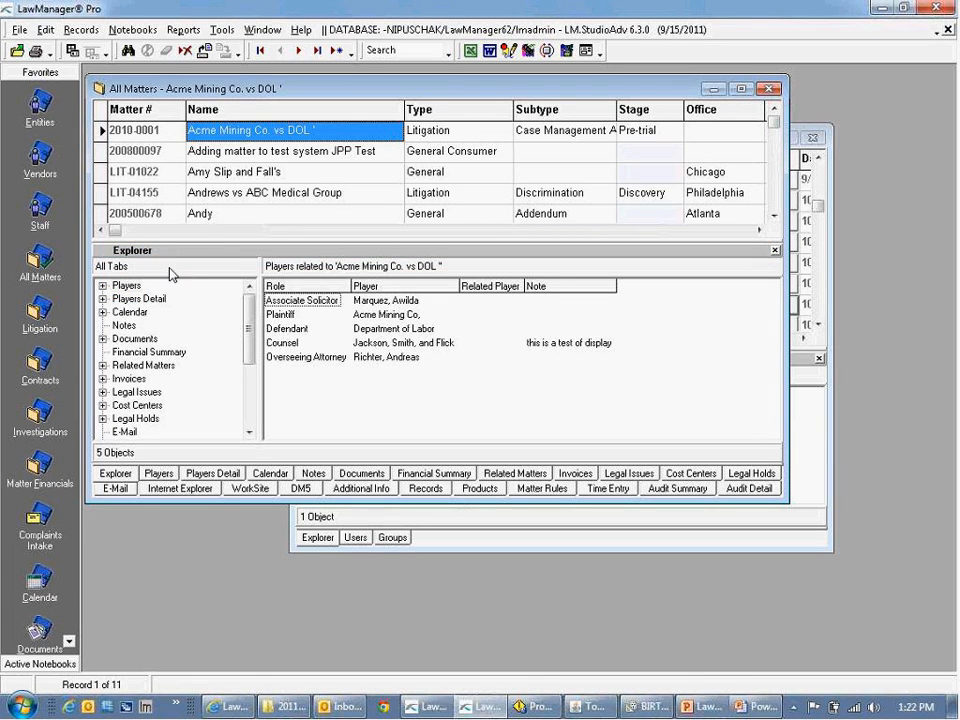
left_click_drag(174, 240, 174, 372)
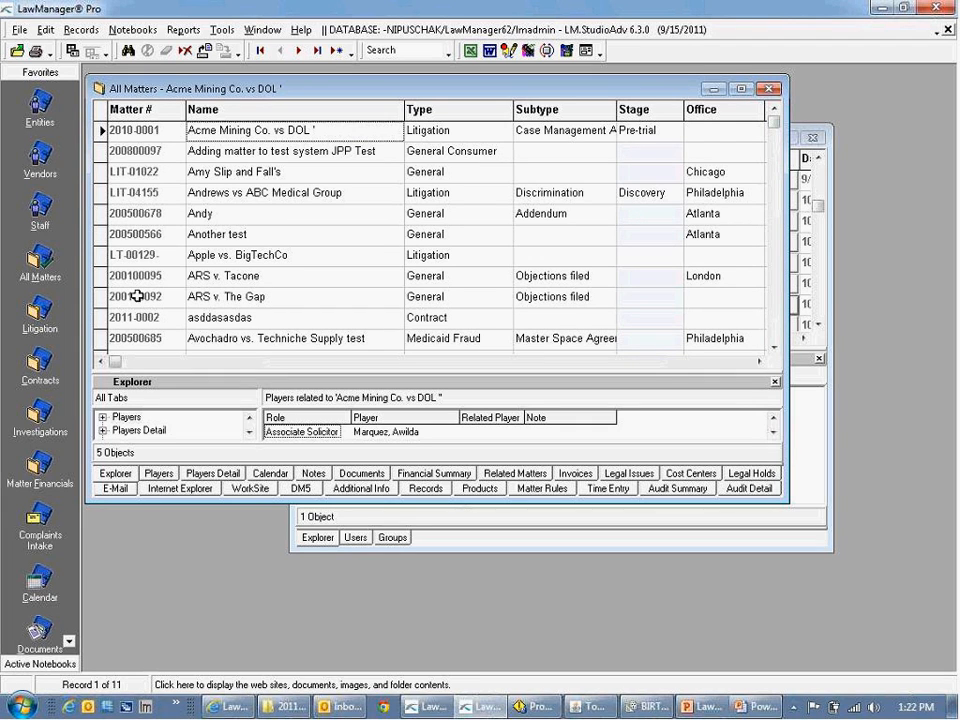
right_click(102, 133)
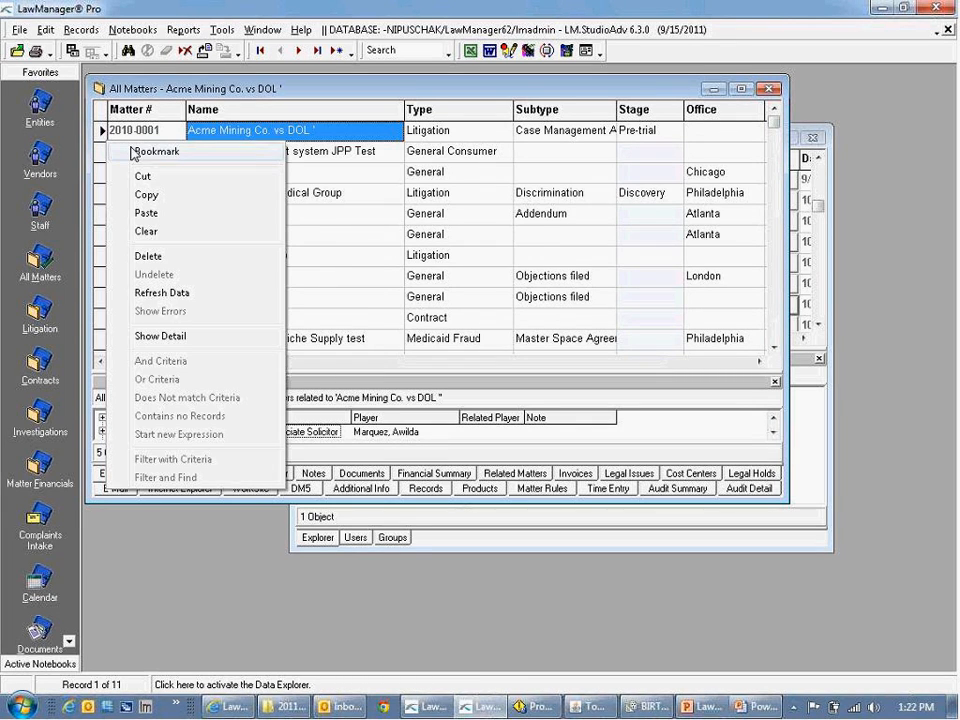
left_click(115, 157)
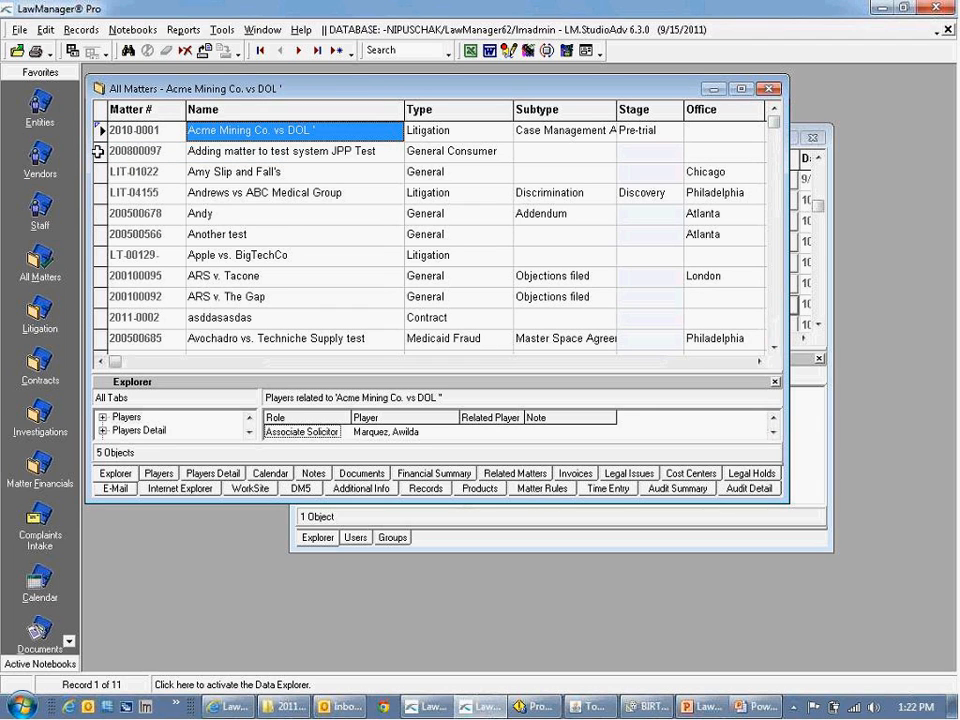
right_click(98, 151)
left_click(115, 172)
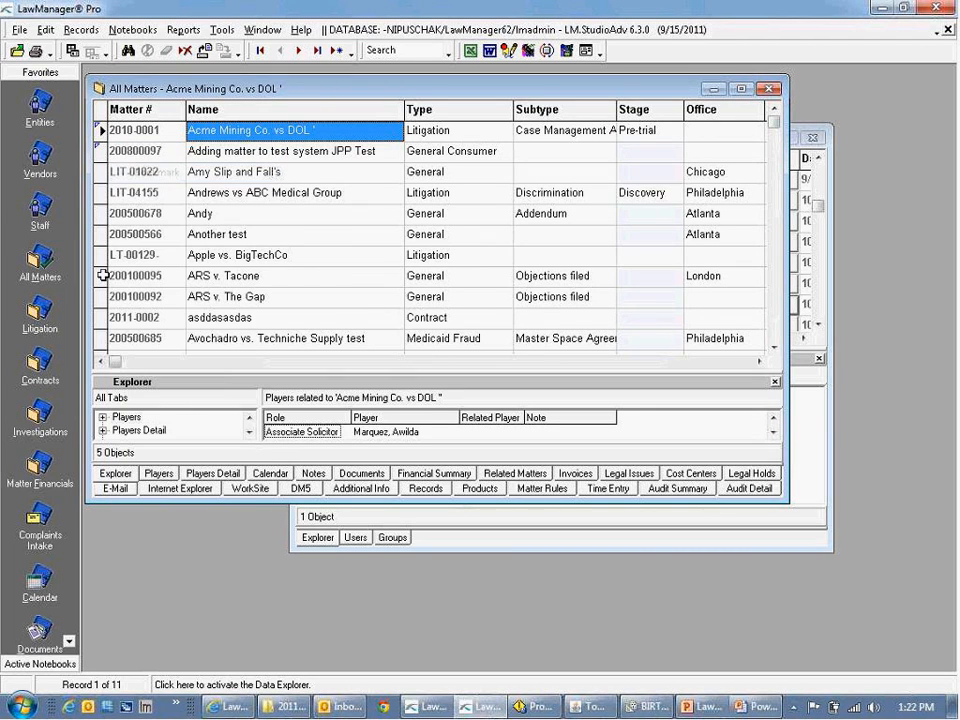
right_click(101, 273)
left_click(118, 294)
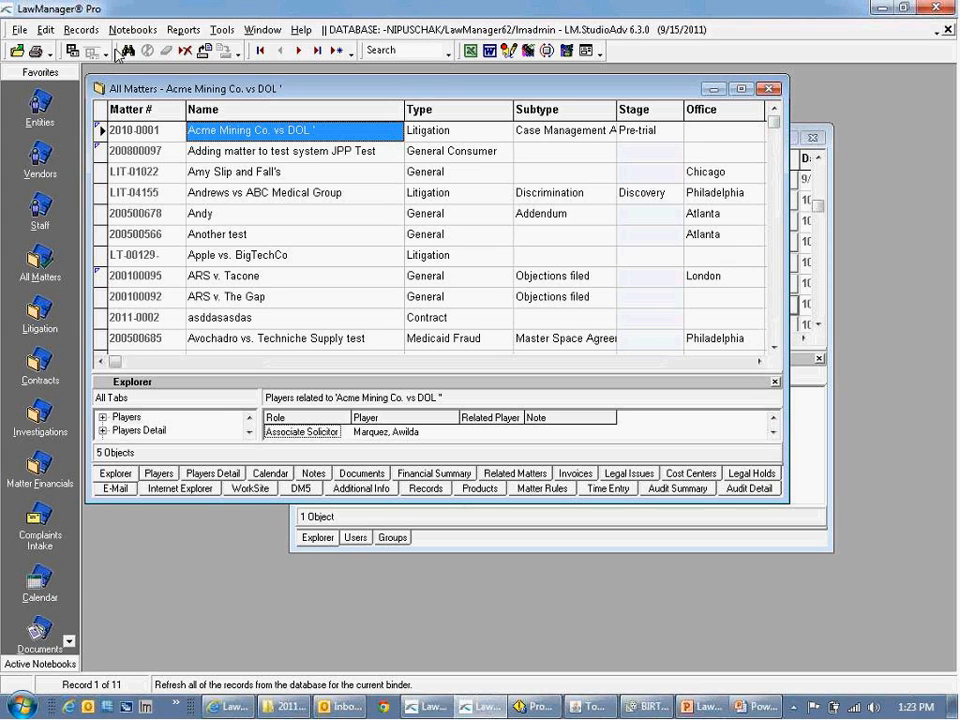
Run the All Matters Report on the bookmarked records only, in PDF format, and close the generated document.
left_click(17, 52)
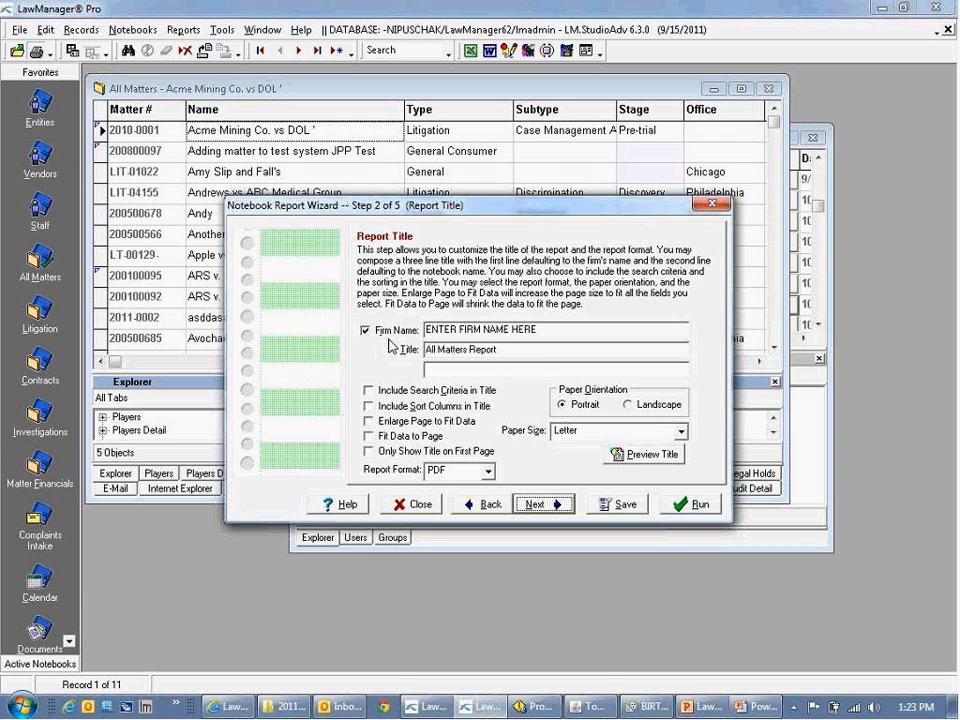
left_click(542, 505)
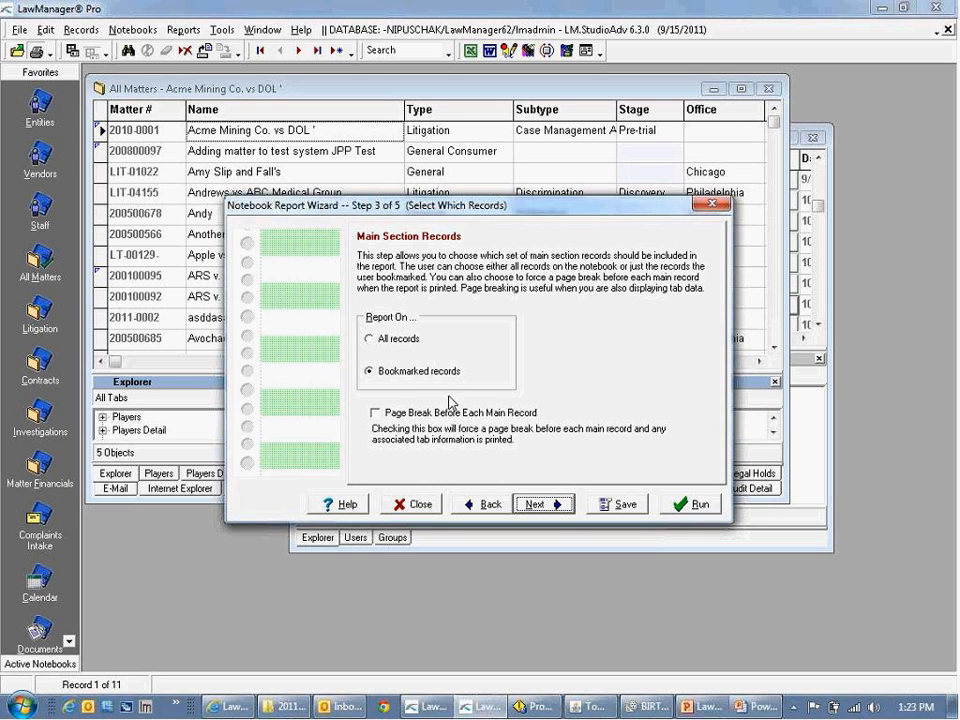
left_click(704, 505)
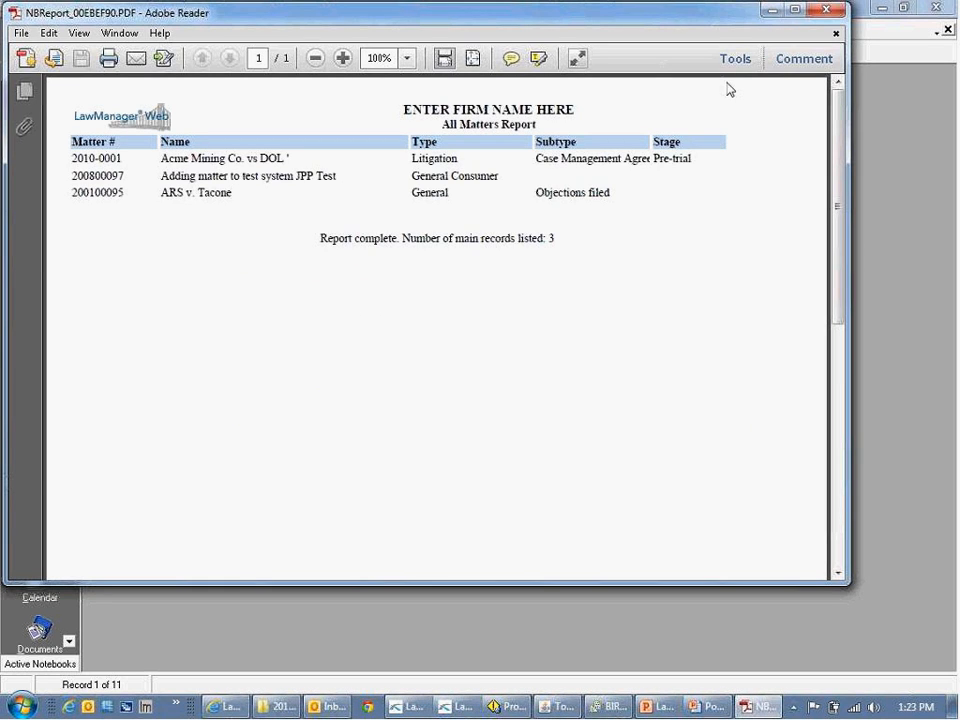
left_click(826, 12)
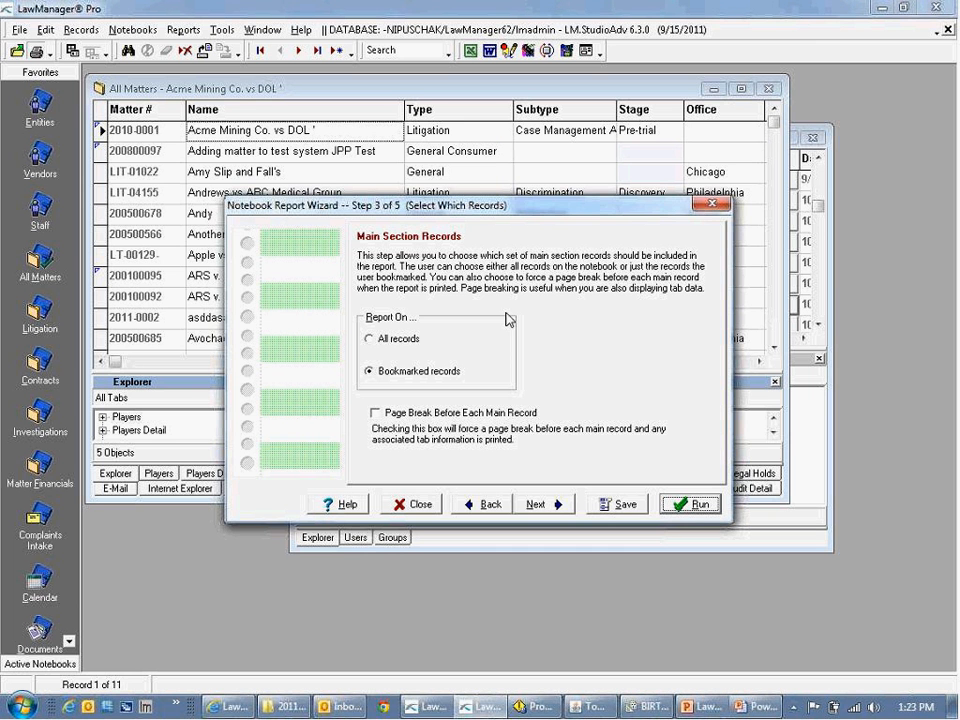
Set the report to cover all records, with firm name Acme and the search criteria included in the title.
left_click(403, 340)
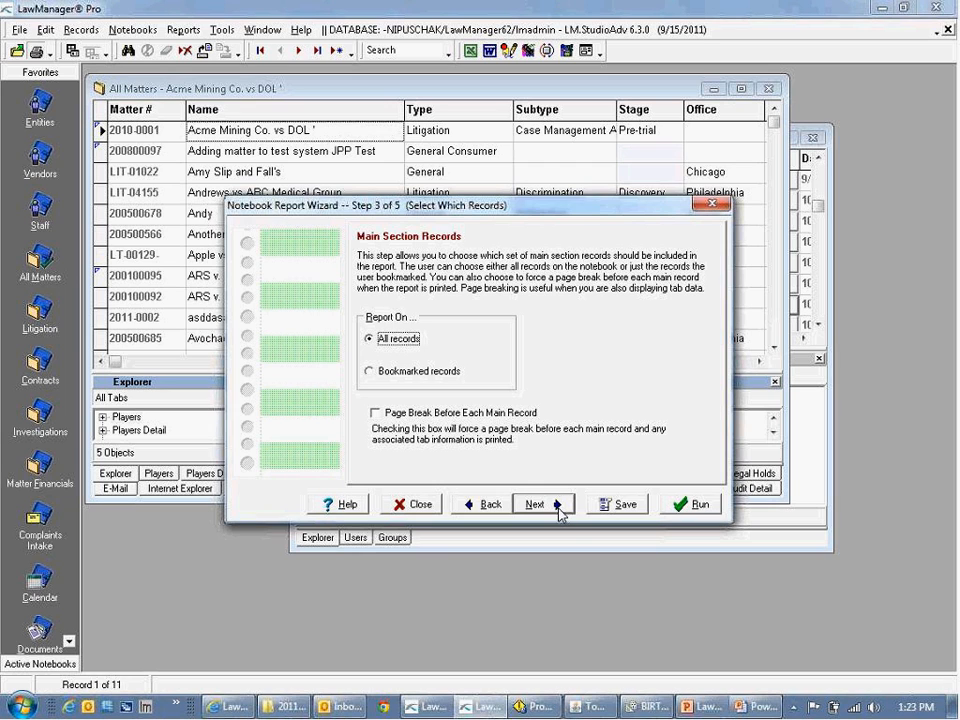
left_click(488, 504)
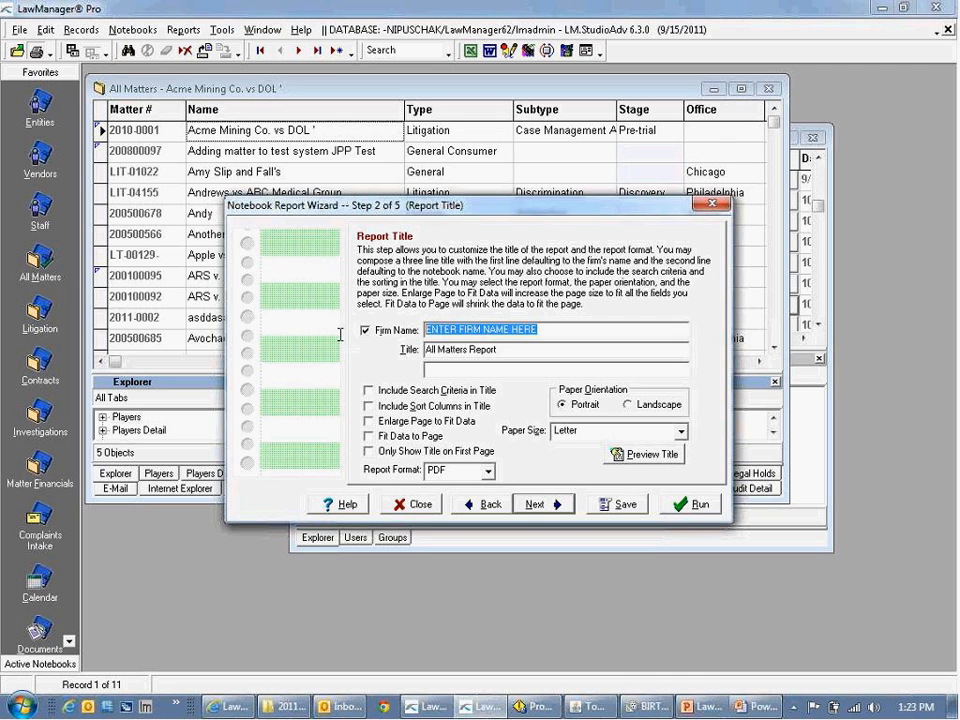
type("Acme")
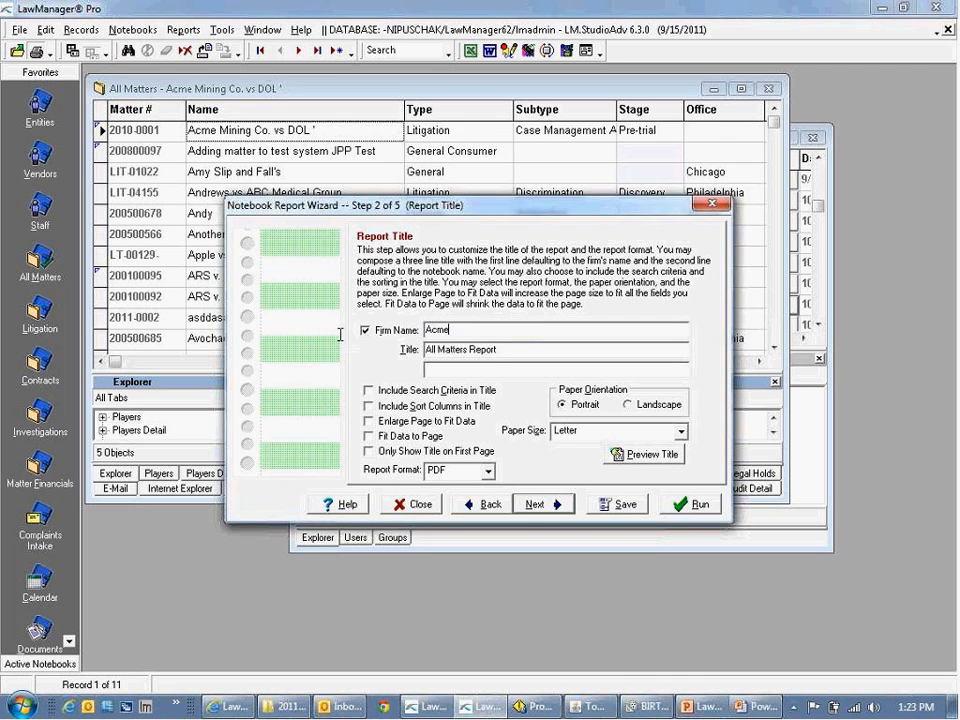
left_click(401, 390)
left_click(560, 507)
Choose Matter #, Name and Type as the report's main columns and include the Players tab in the report.
left_click(562, 512)
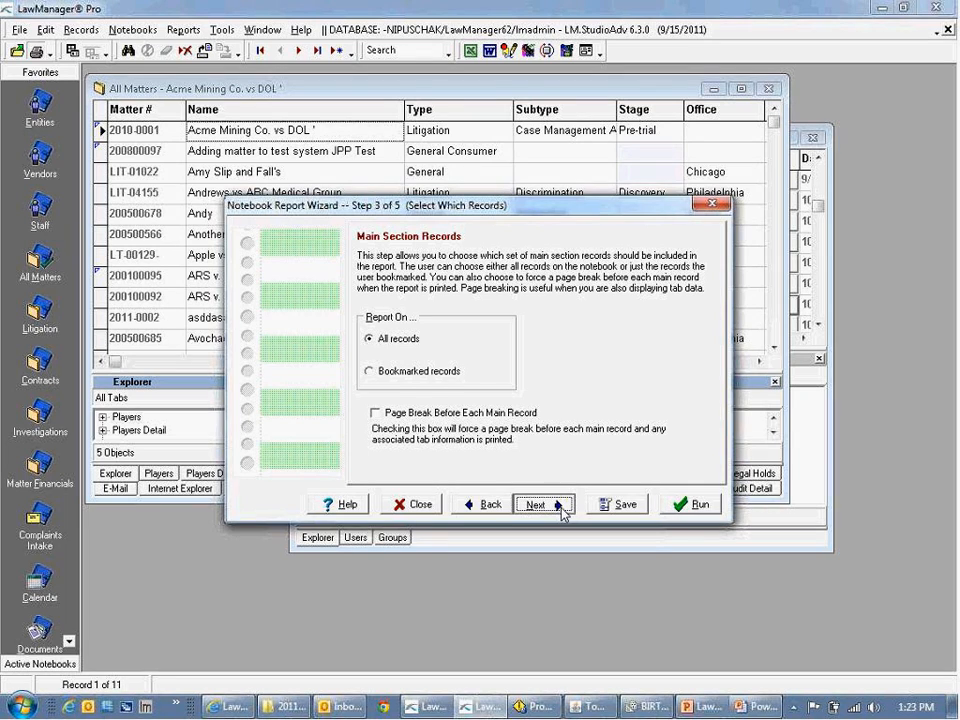
left_click(561, 366)
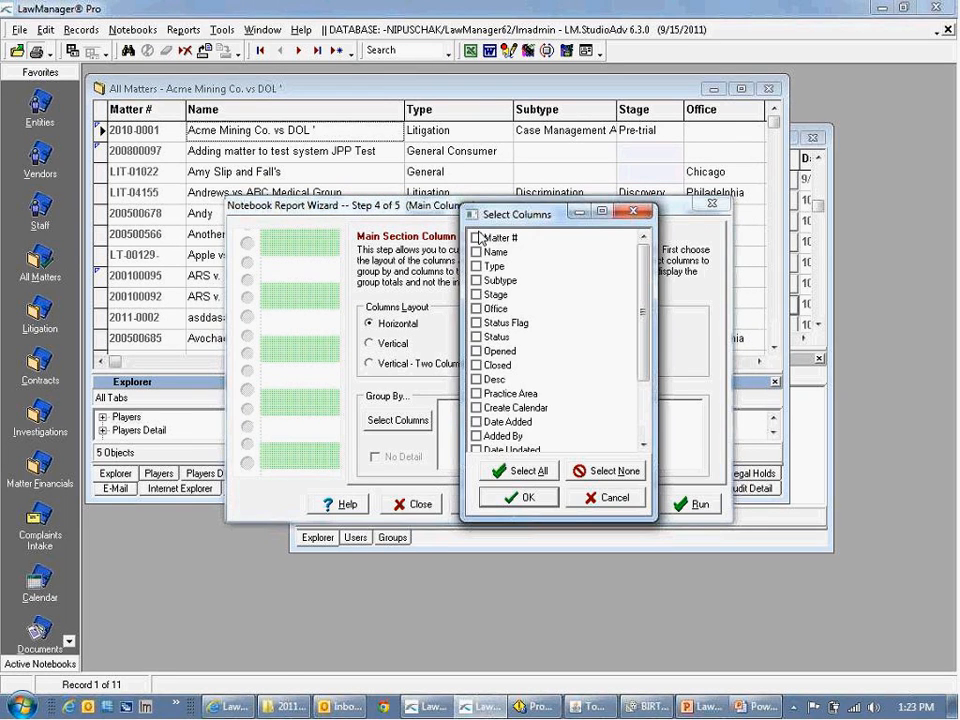
left_click(477, 253)
left_click(477, 266)
left_click(519, 497)
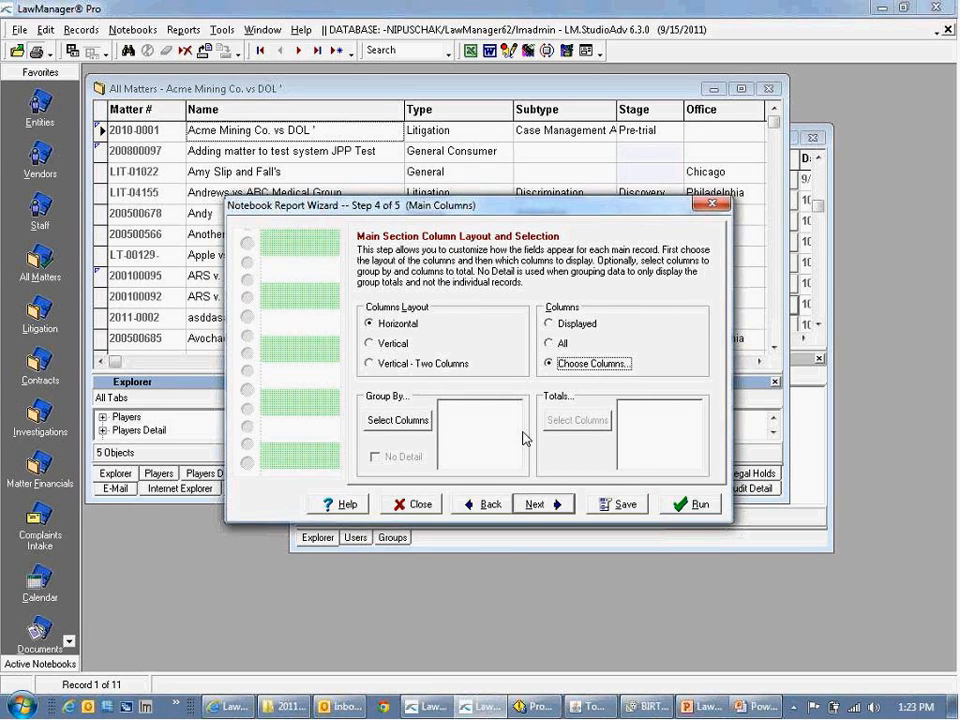
left_click(537, 504)
left_click(370, 305)
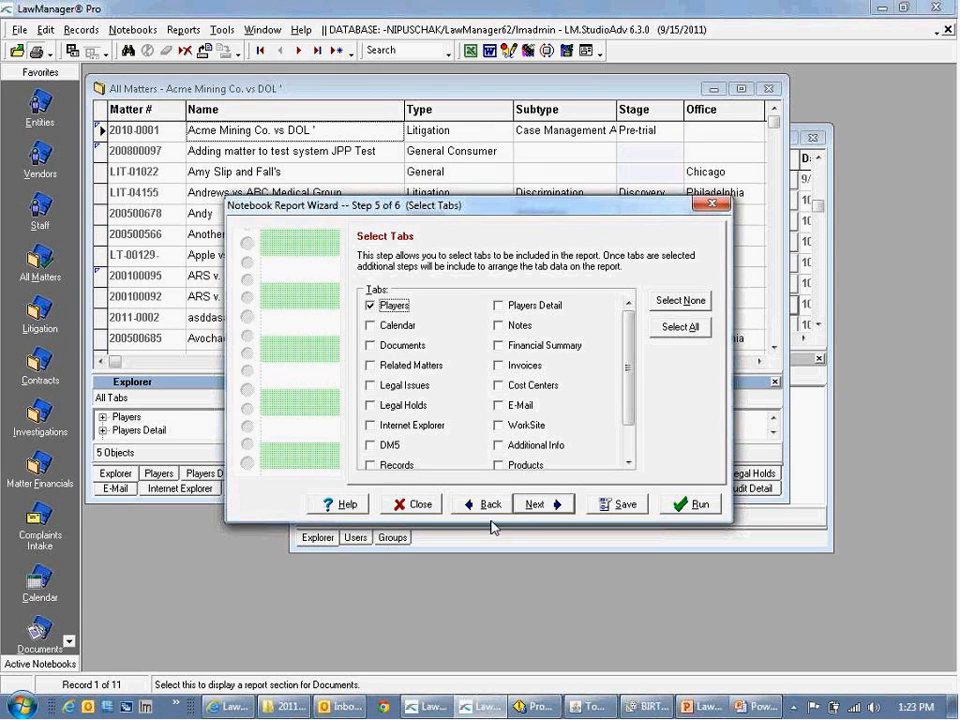
left_click(537, 505)
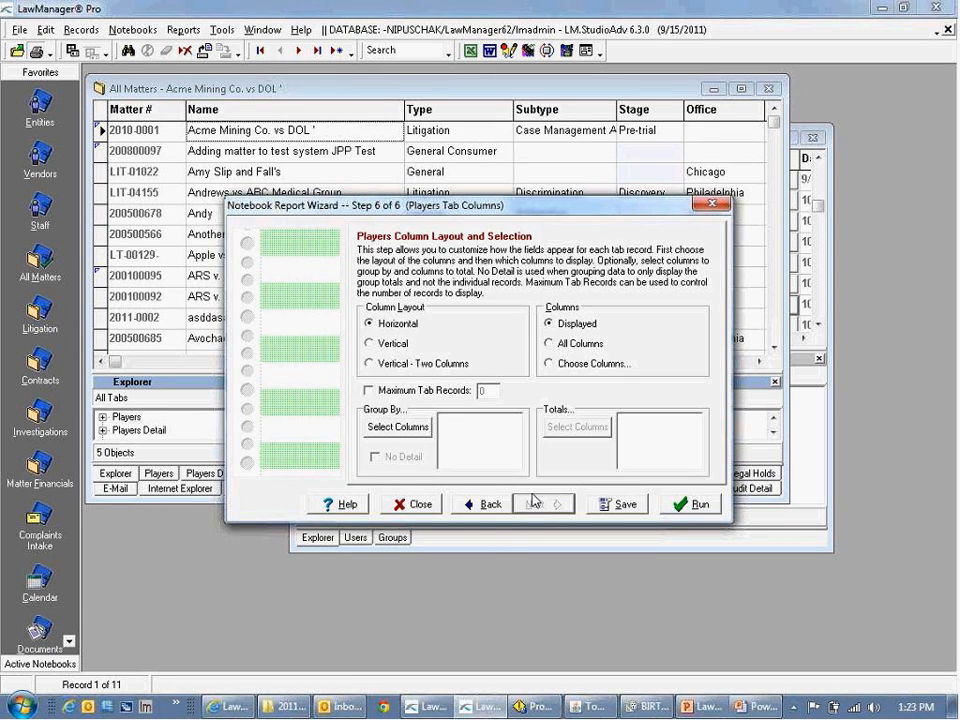
Limit the Players section to the Player column, run the report and close the generated PDF.
left_click(549, 363)
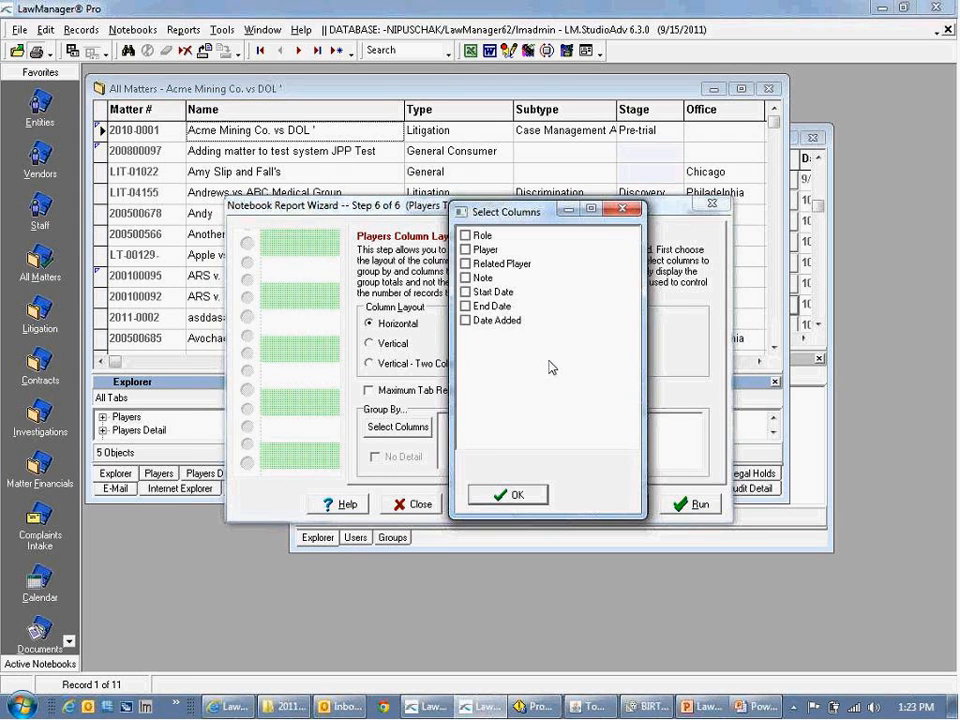
left_click(466, 251)
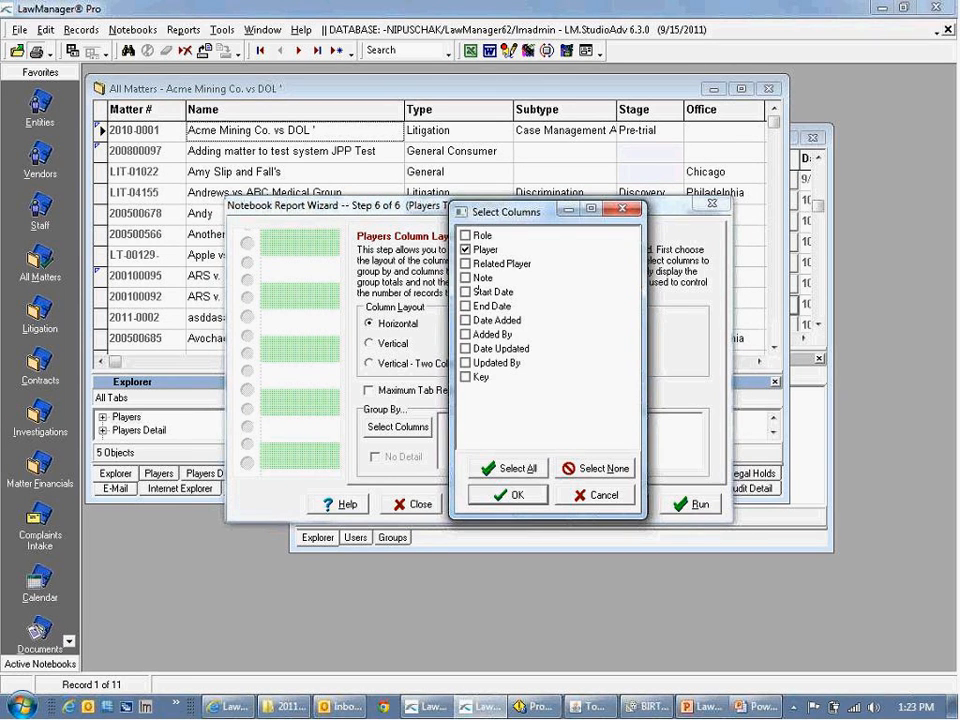
left_click(512, 496)
left_click(686, 511)
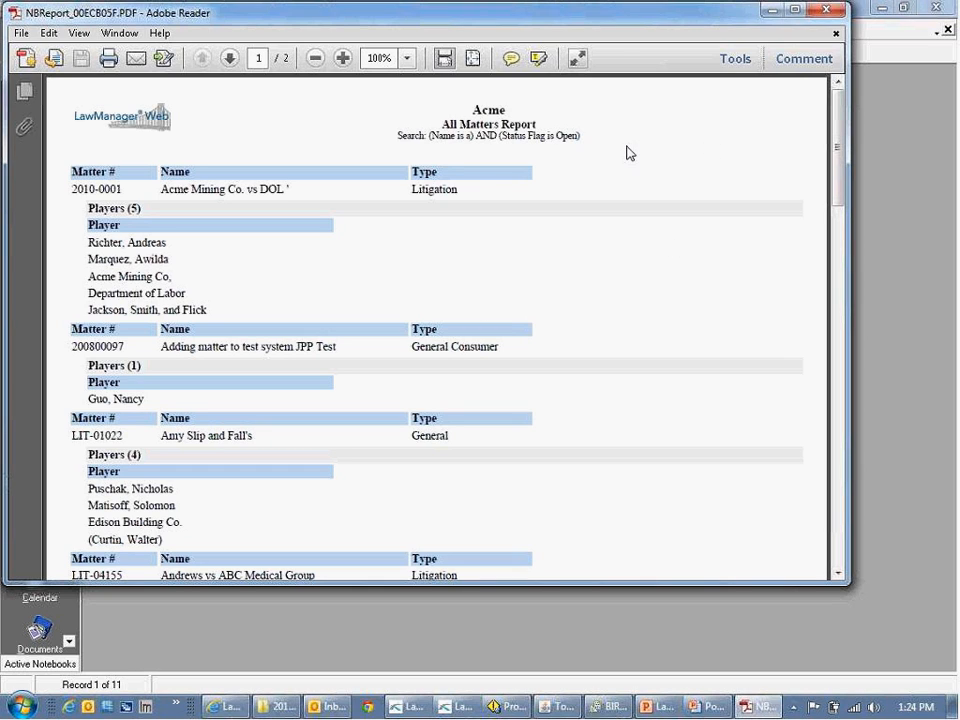
left_click(833, 11)
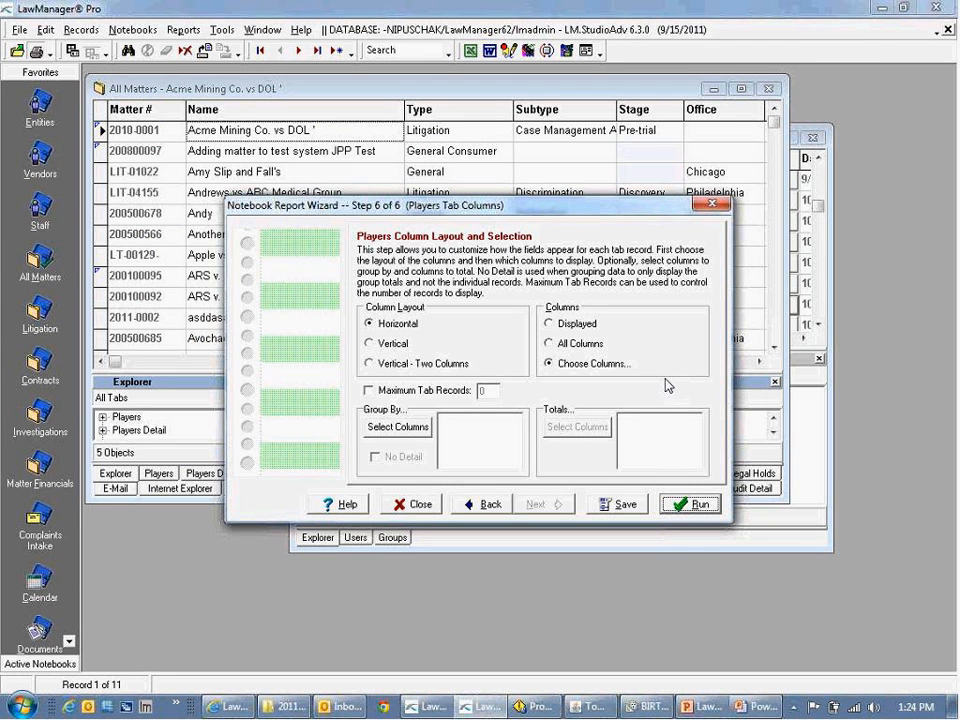
Save the report with Public visibility, using the presenter's first name followed by 2 as its caption.
left_click(608, 504)
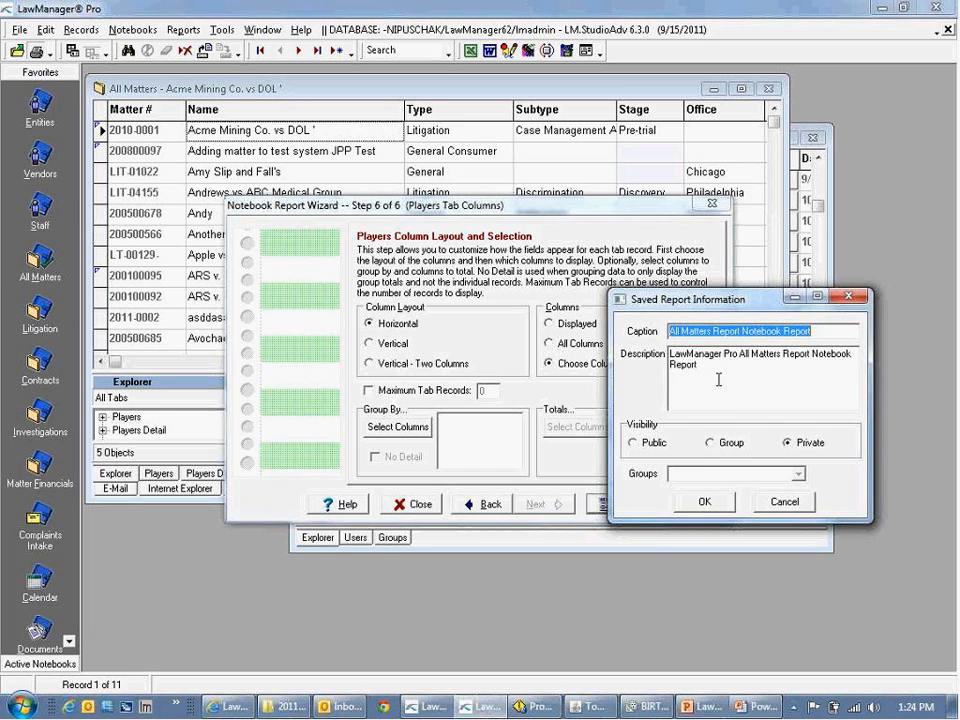
type("Nick")
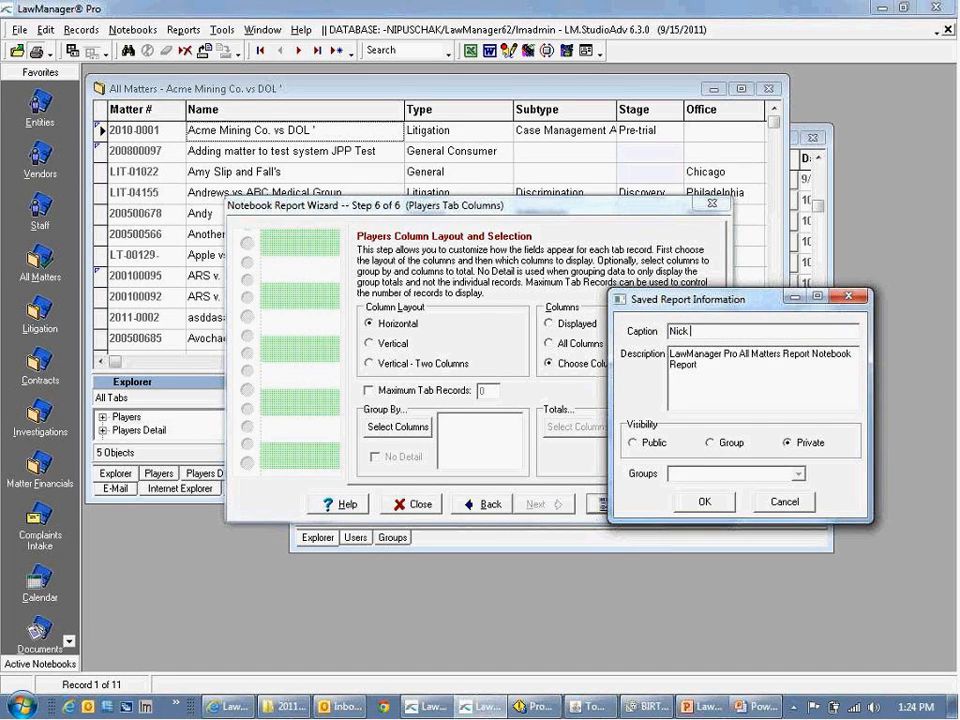
type(" 2")
left_click(634, 442)
left_click(706, 502)
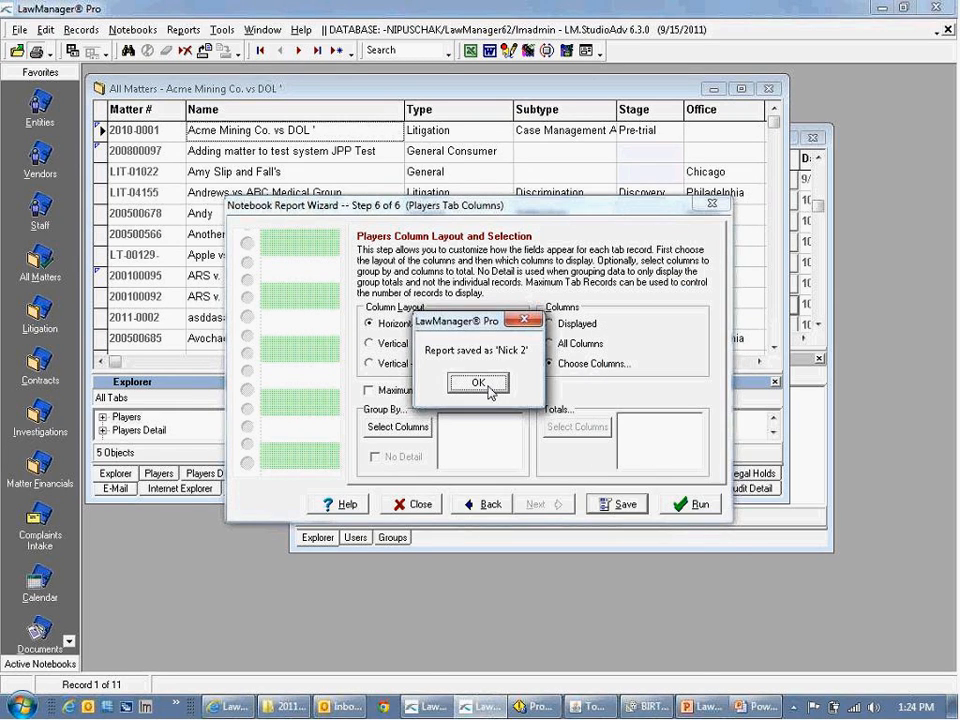
left_click(489, 386)
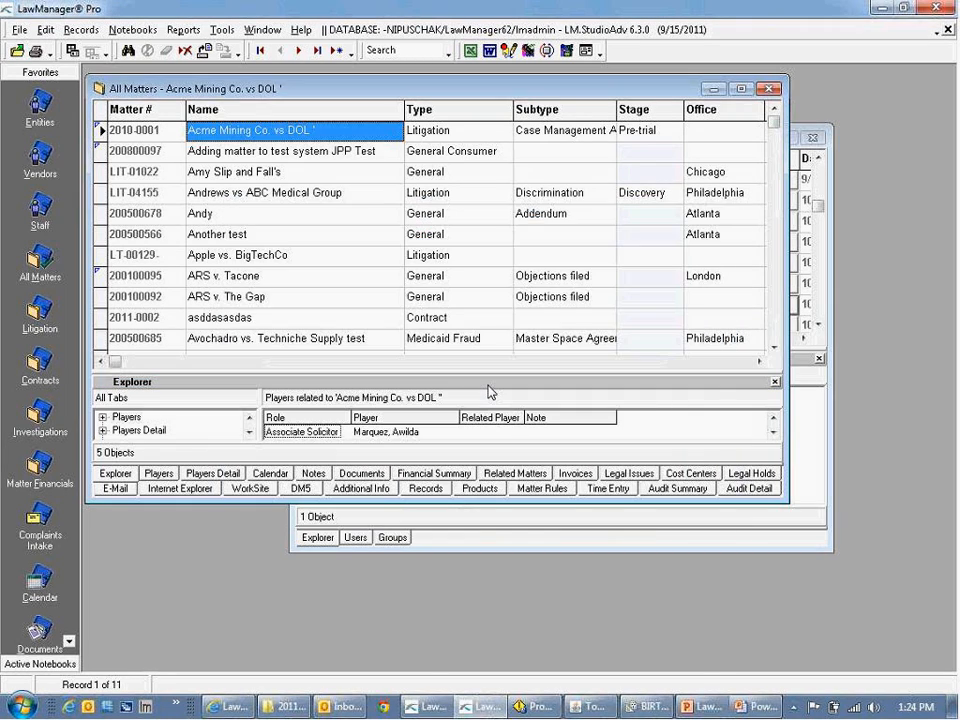
Look for the newly saved report among the public saved reports of the All Matters notebook.
left_click(185, 30)
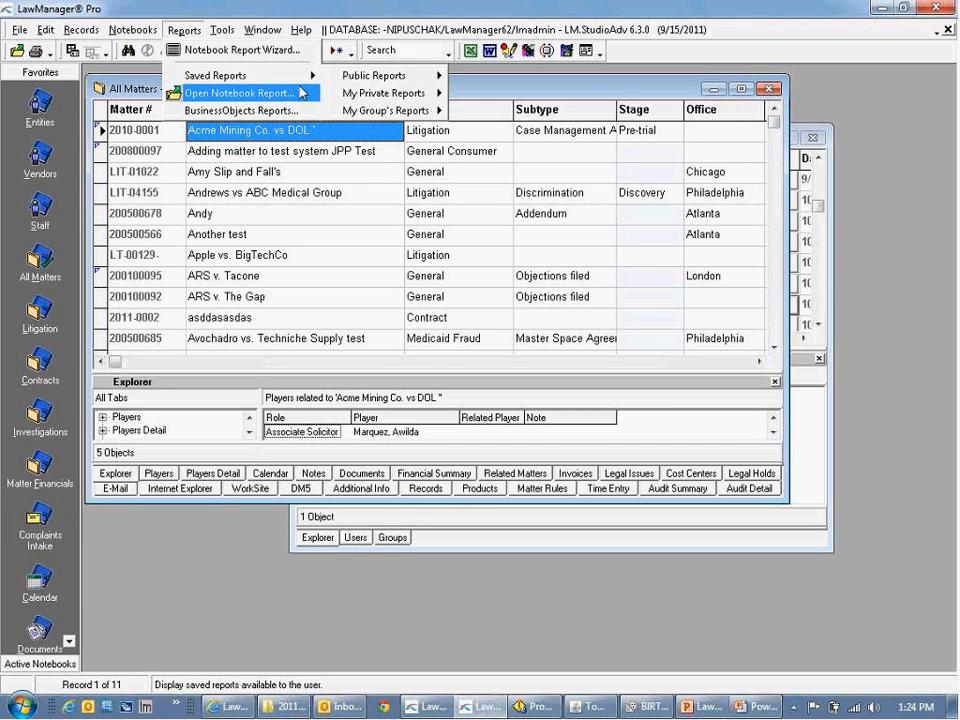
mouse_move(360, 81)
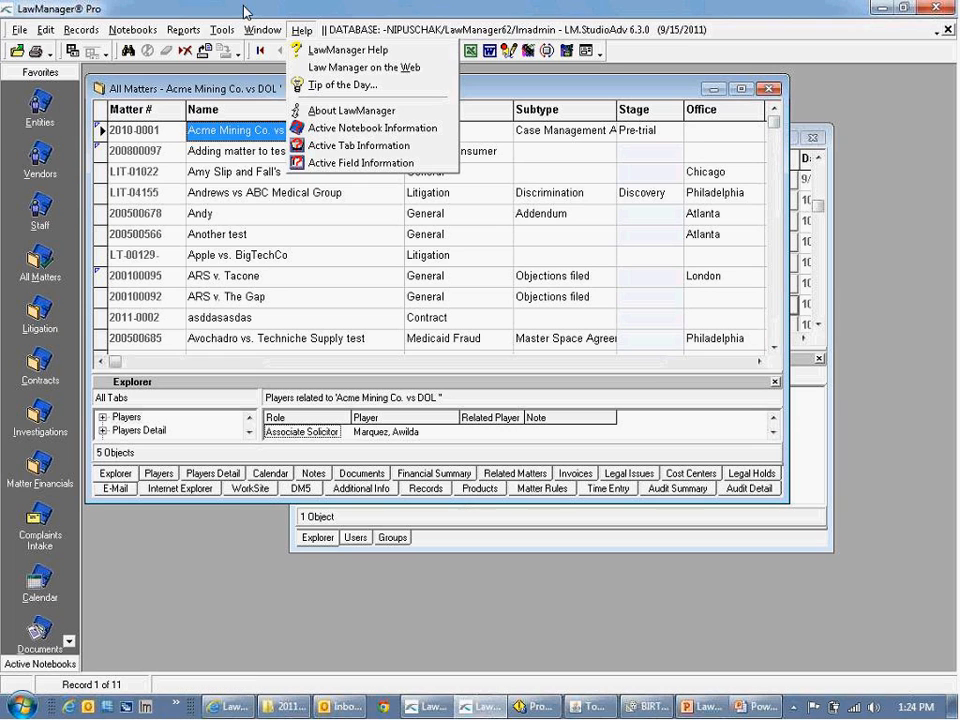
left_click(165, 7)
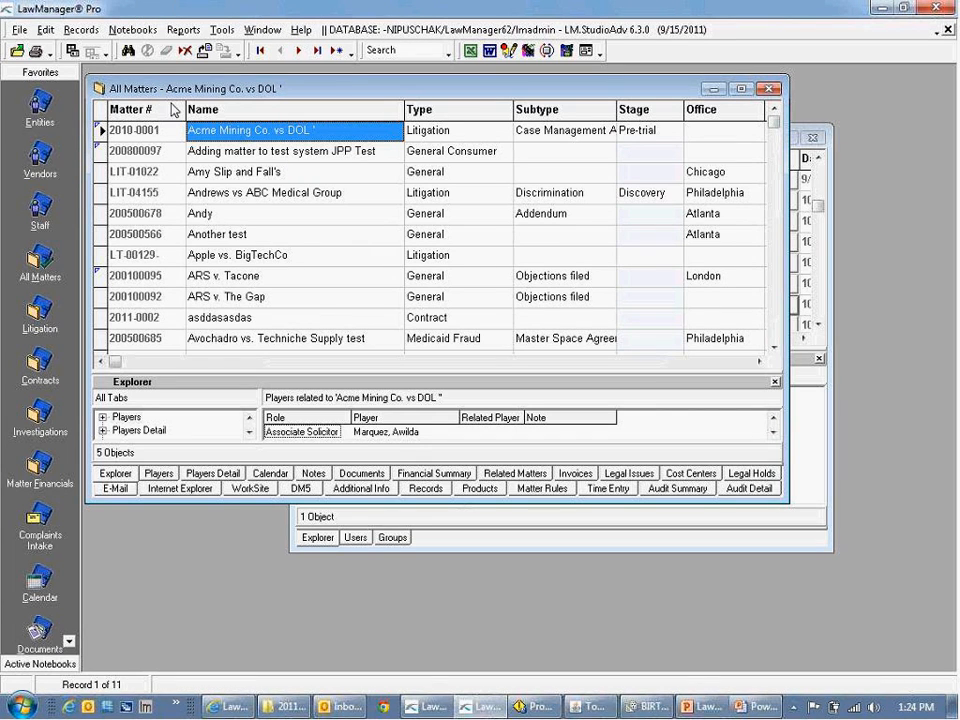
Bring the Saved Reports notebook forward, search for all its records again and select the newly saved public report.
left_click_drag(361, 76, 212, 107)
left_click(395, 130)
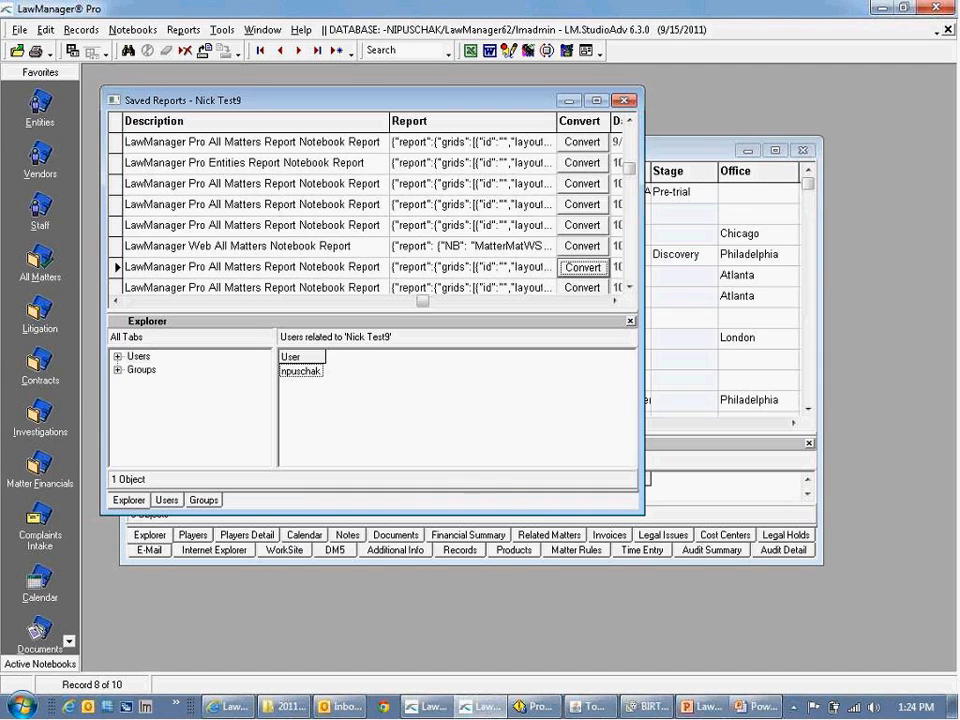
left_click(166, 305)
left_click(146, 304)
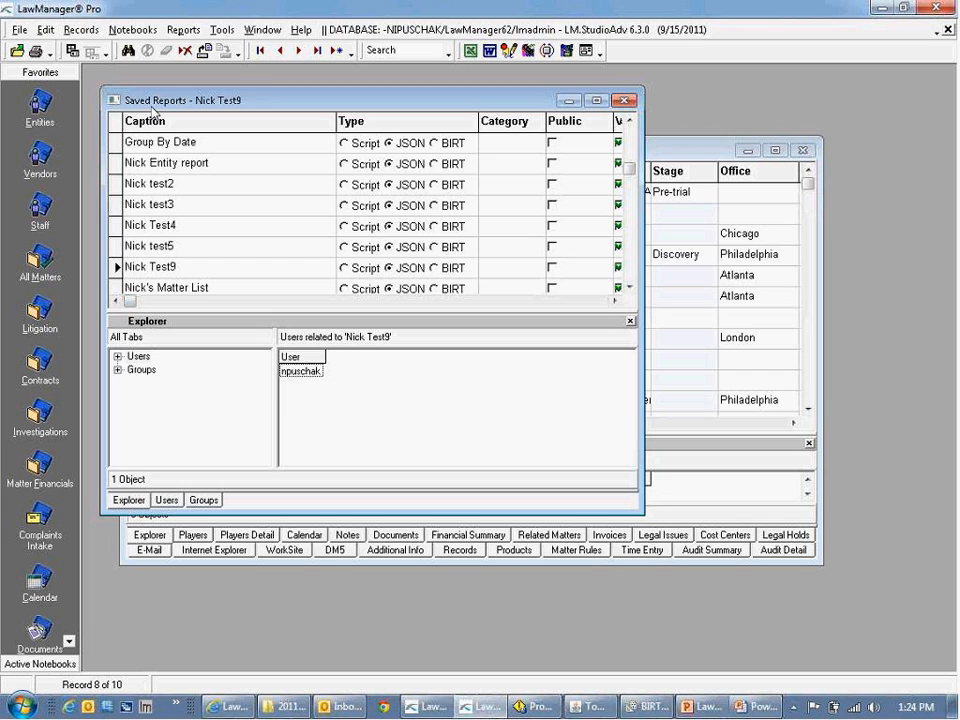
left_click(129, 54)
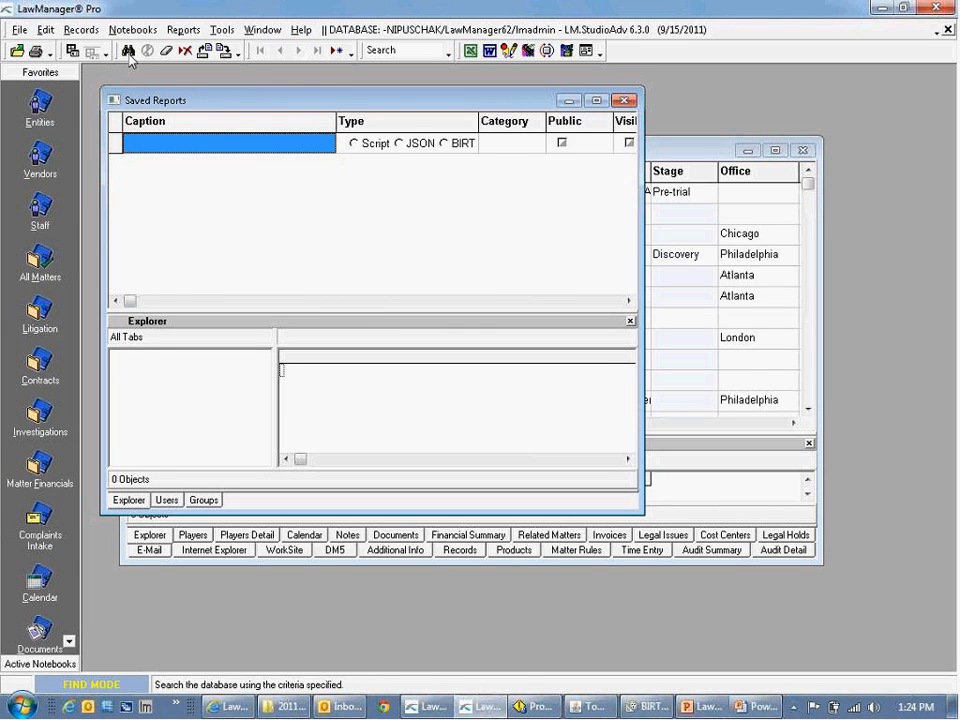
left_click(129, 54)
left_click(171, 188)
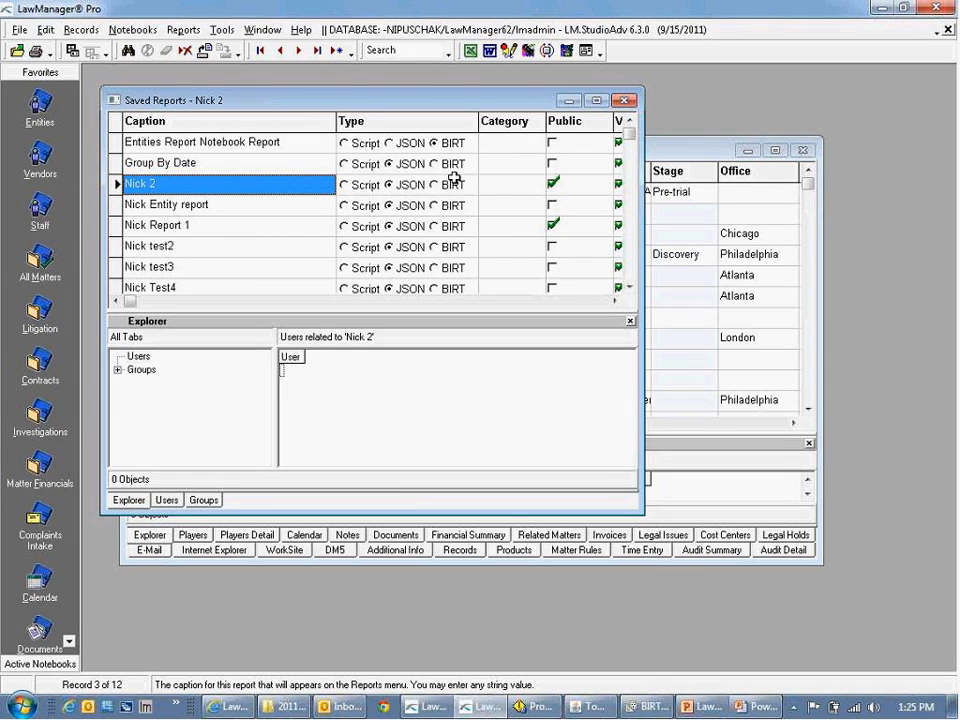
Open the newly saved report's record in a widened Saved Reports window and convert its JSON definition into a BIRT report design.
left_click_drag(643, 221, 920, 221)
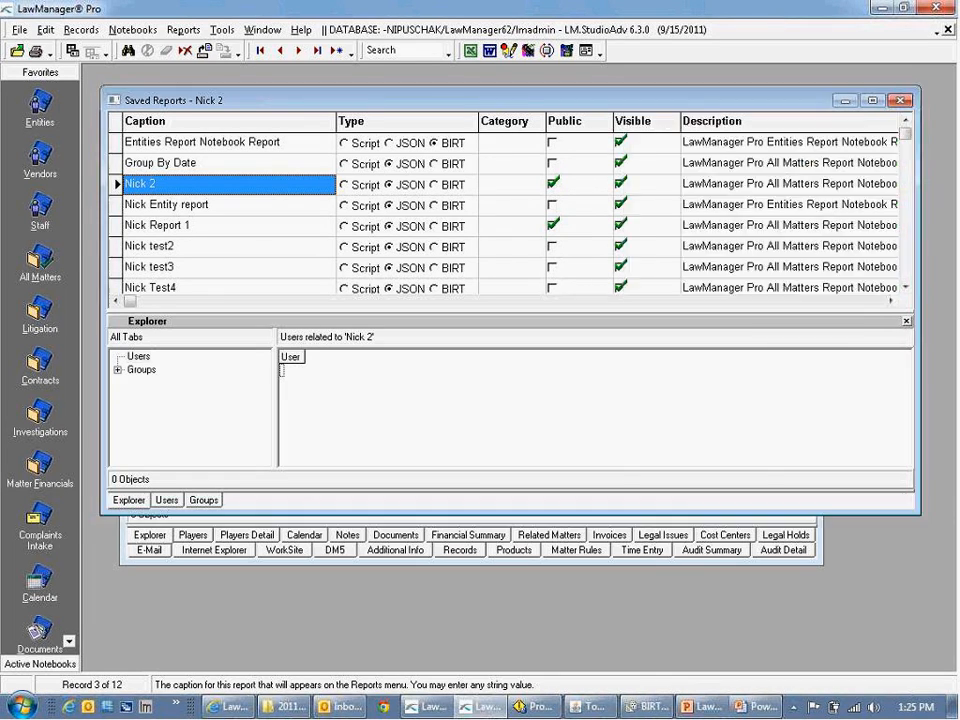
double_click(116, 184)
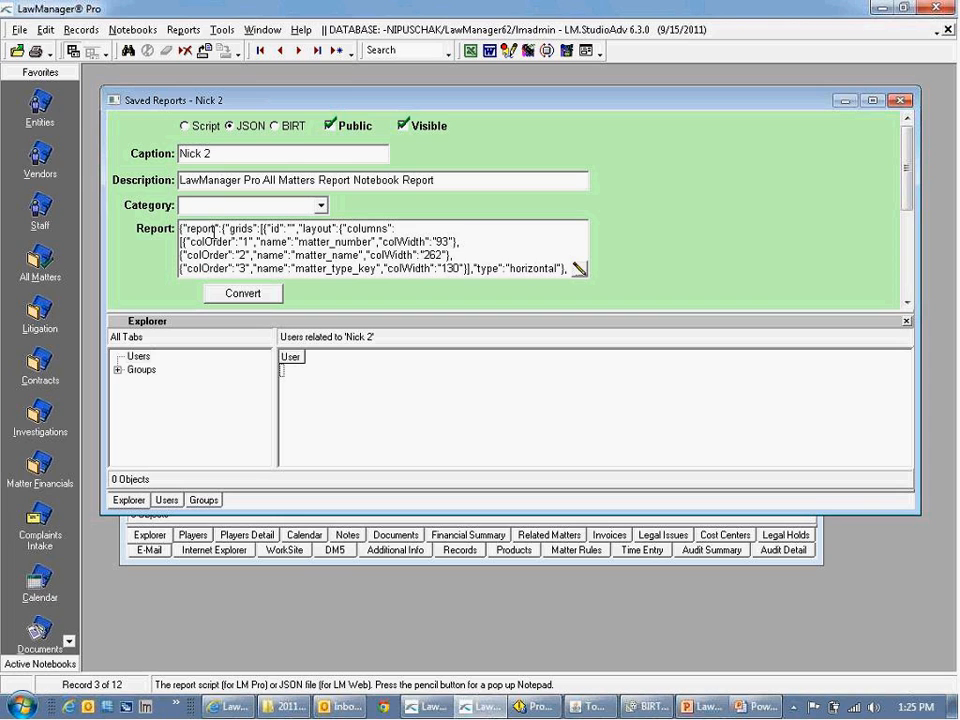
left_click_drag(181, 229, 215, 215)
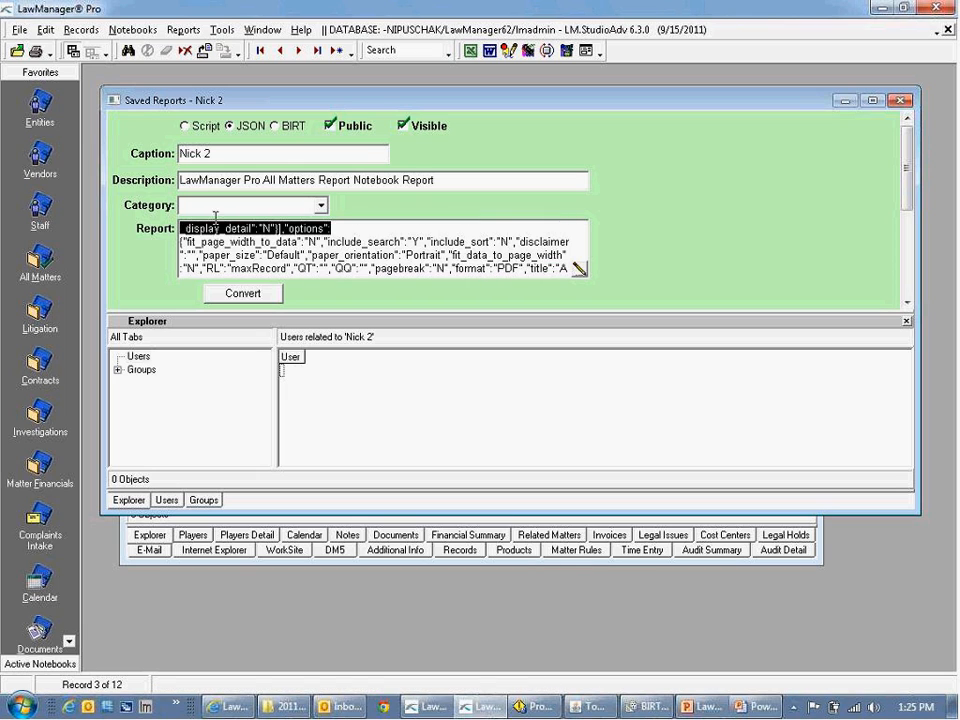
left_click(287, 241)
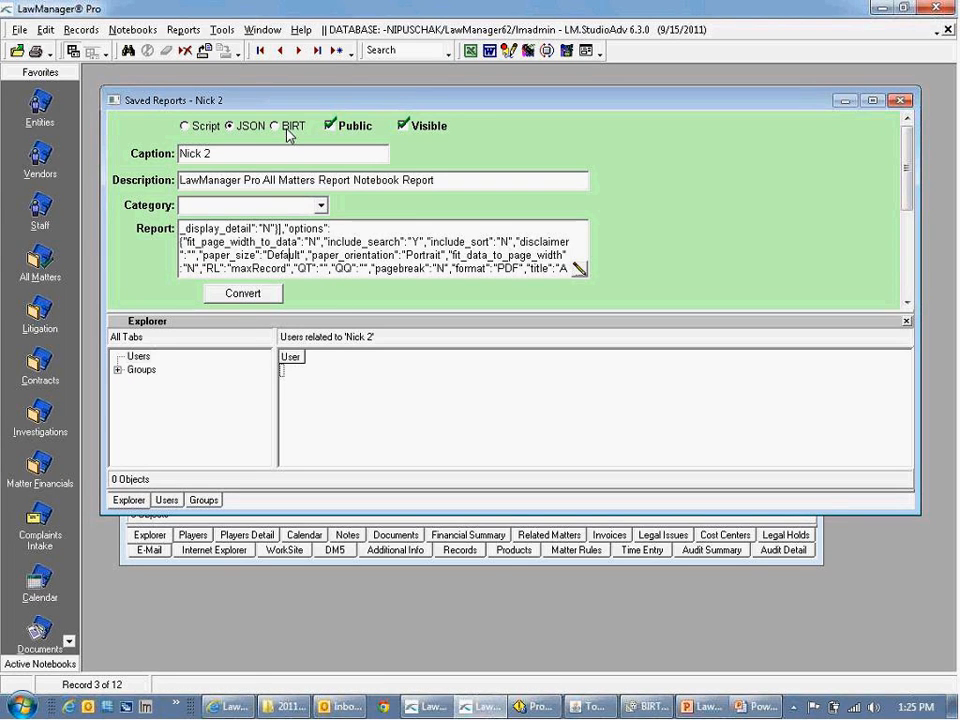
left_click(251, 296)
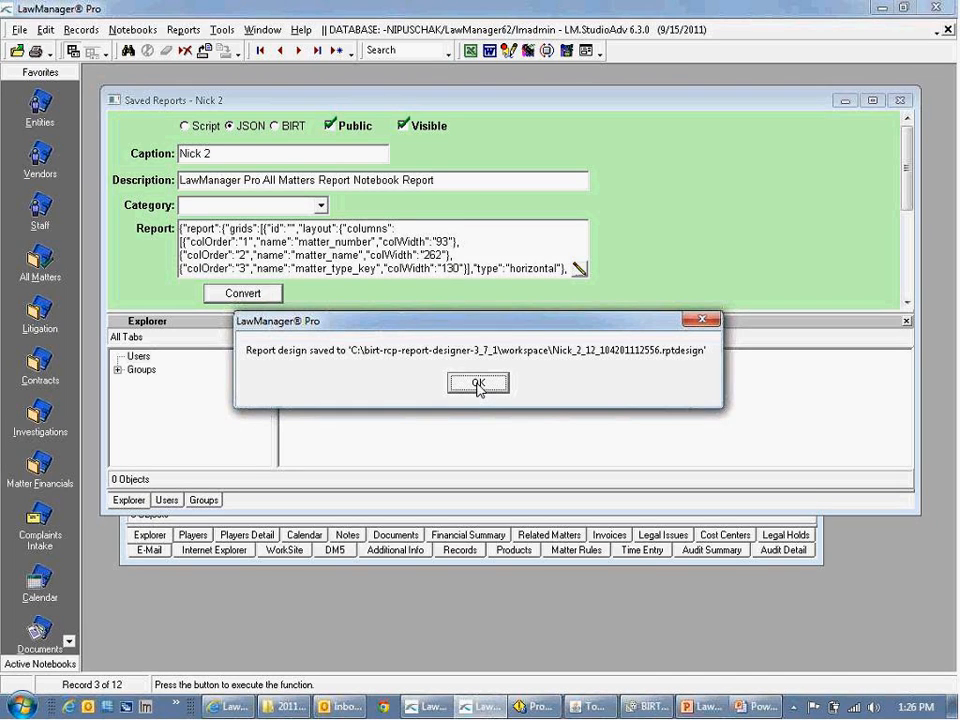
left_click(478, 384)
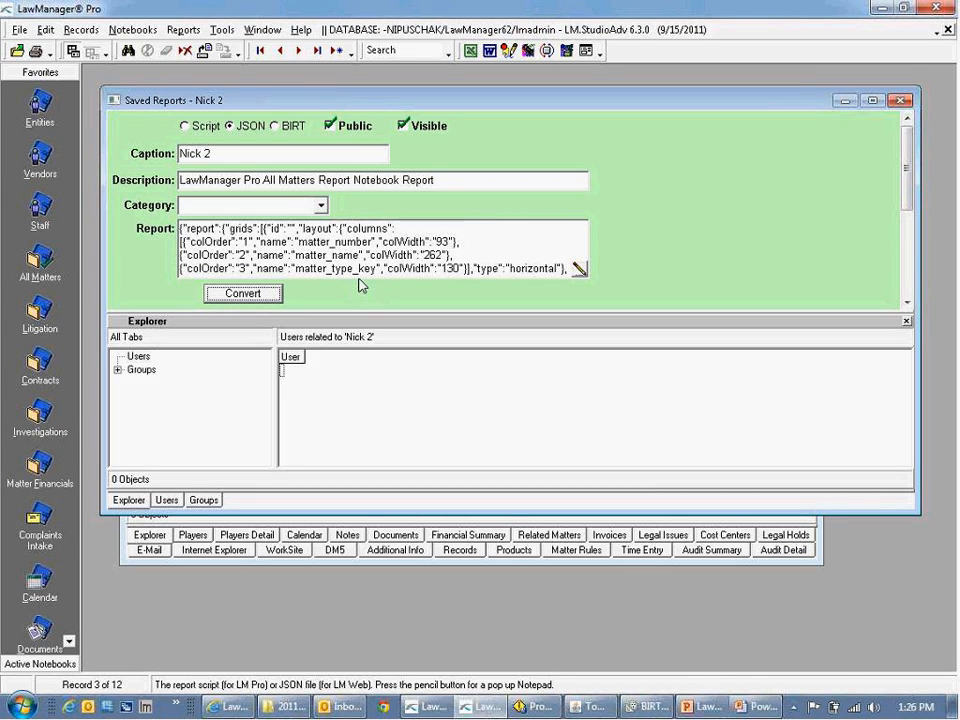
Open the System Variables notebook and widen the Value column to read the full BIRTReportDesignerWorkspacePath value.
left_click(143, 34)
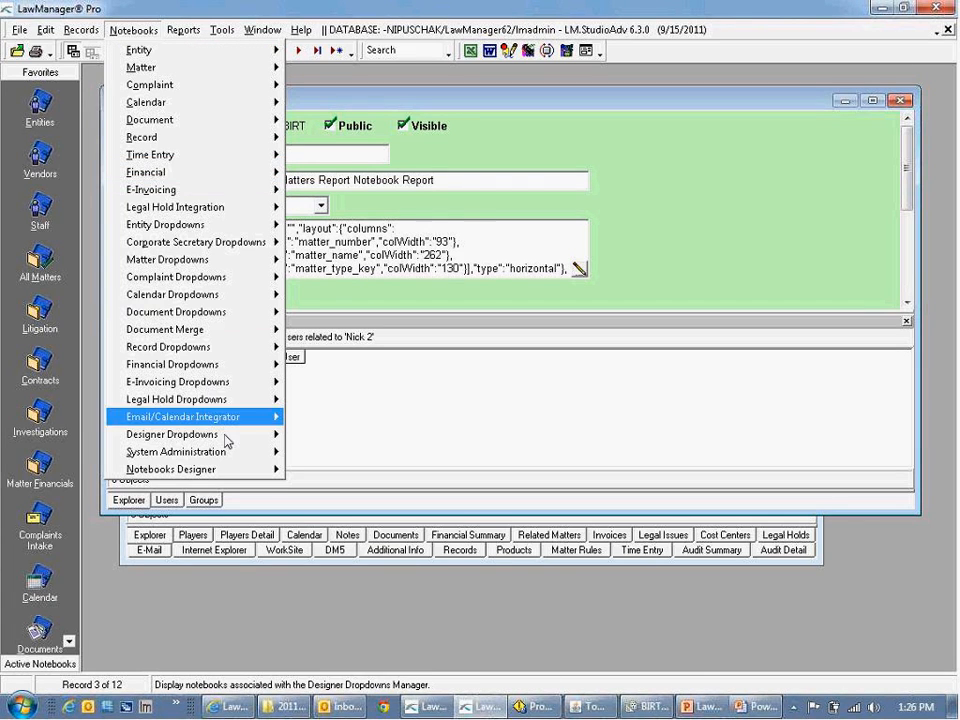
mouse_move(253, 450)
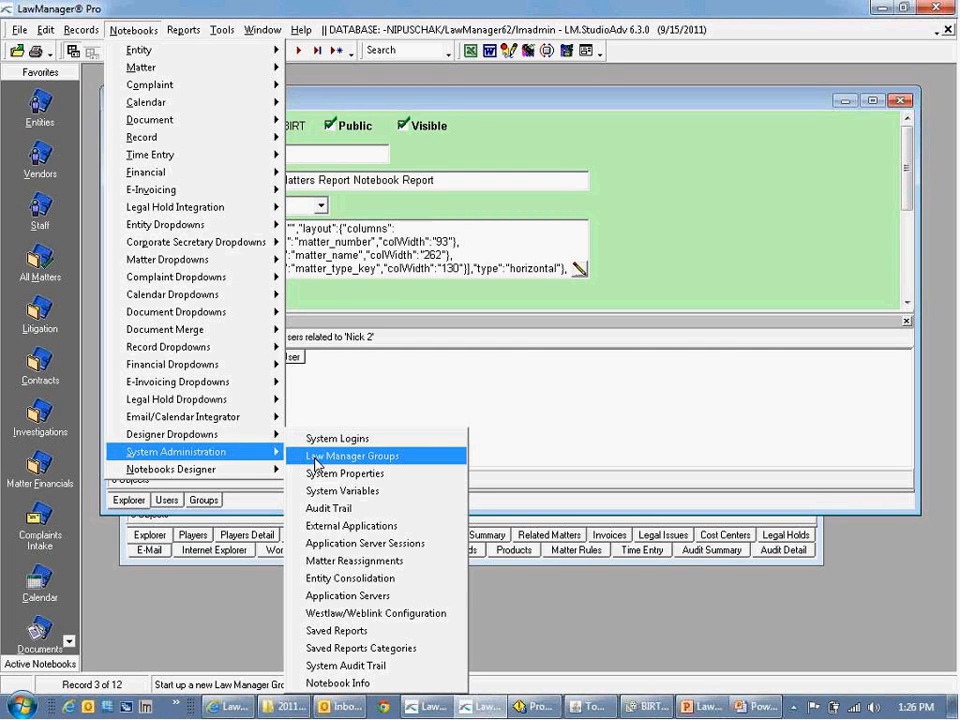
left_click(340, 494)
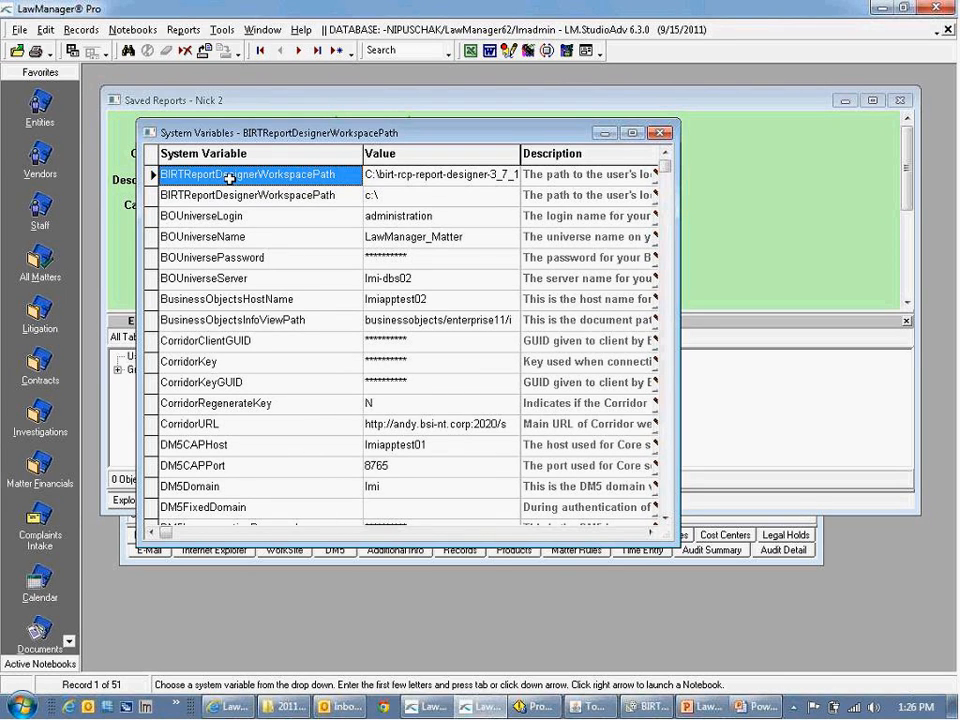
left_click(402, 176)
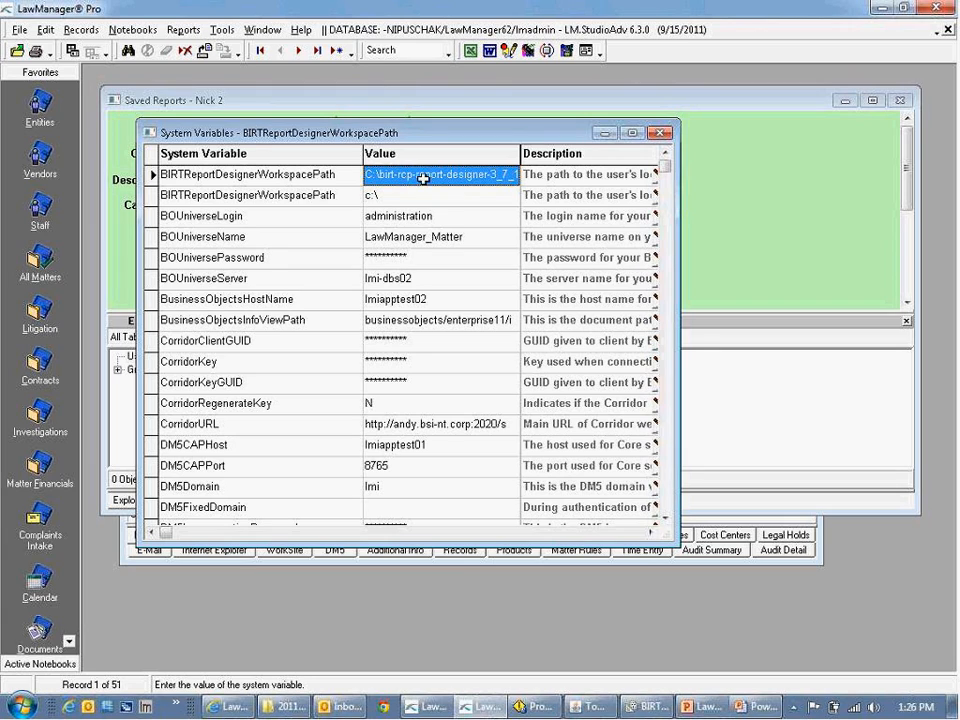
left_click_drag(520, 154, 596, 145)
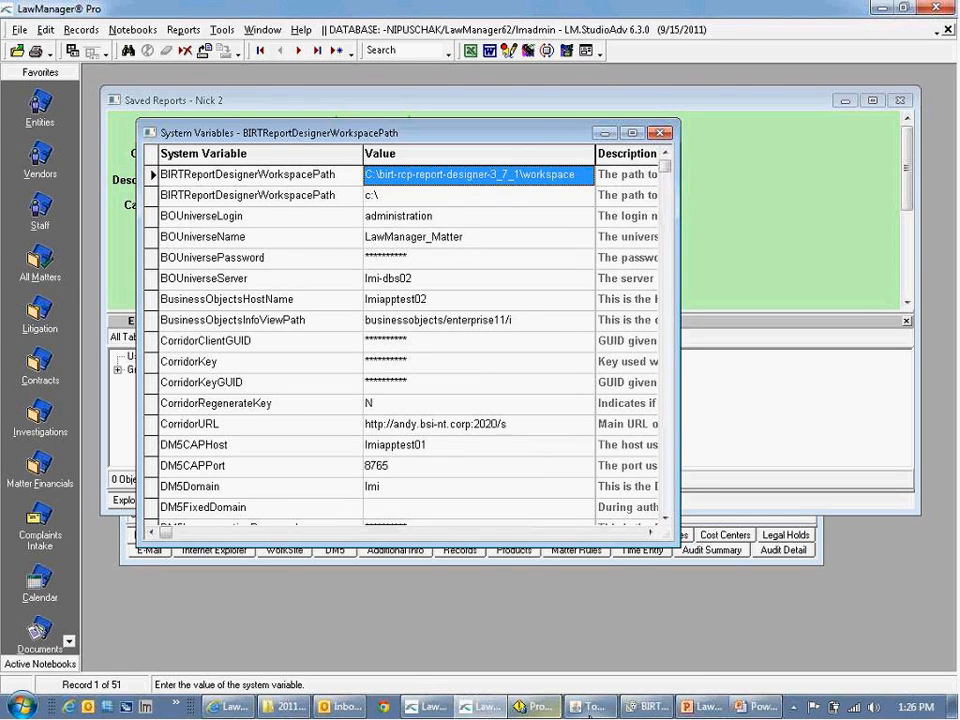
Switch to BIRT Report Designer and close the open report design, and open the birt-rcp-report-designer-2_6_1 folder in Windows Explorer.
left_click(651, 707)
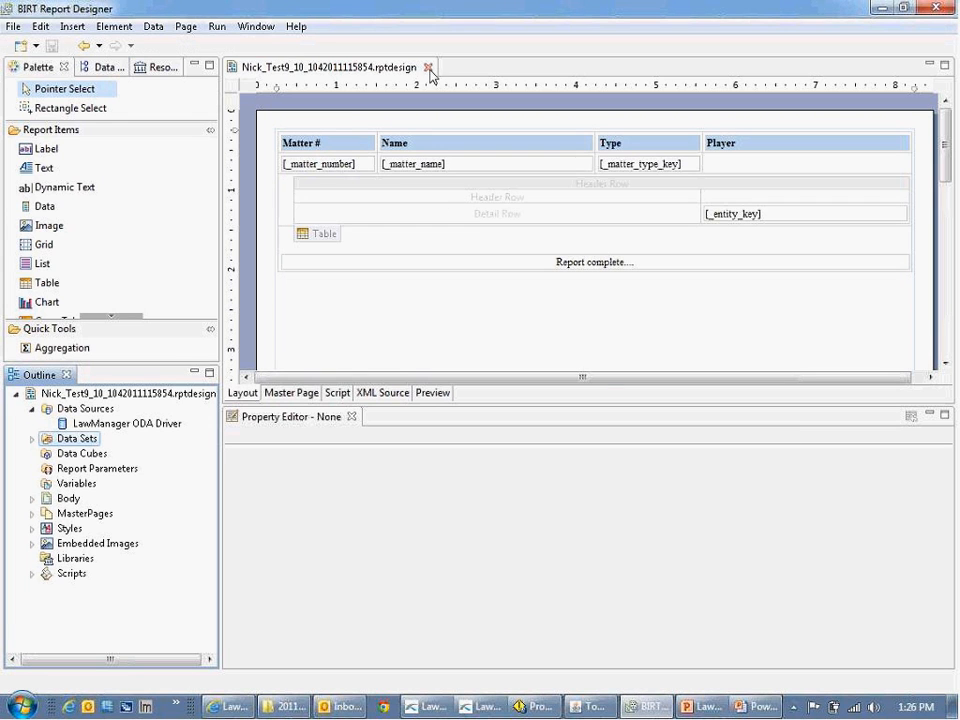
left_click(429, 69)
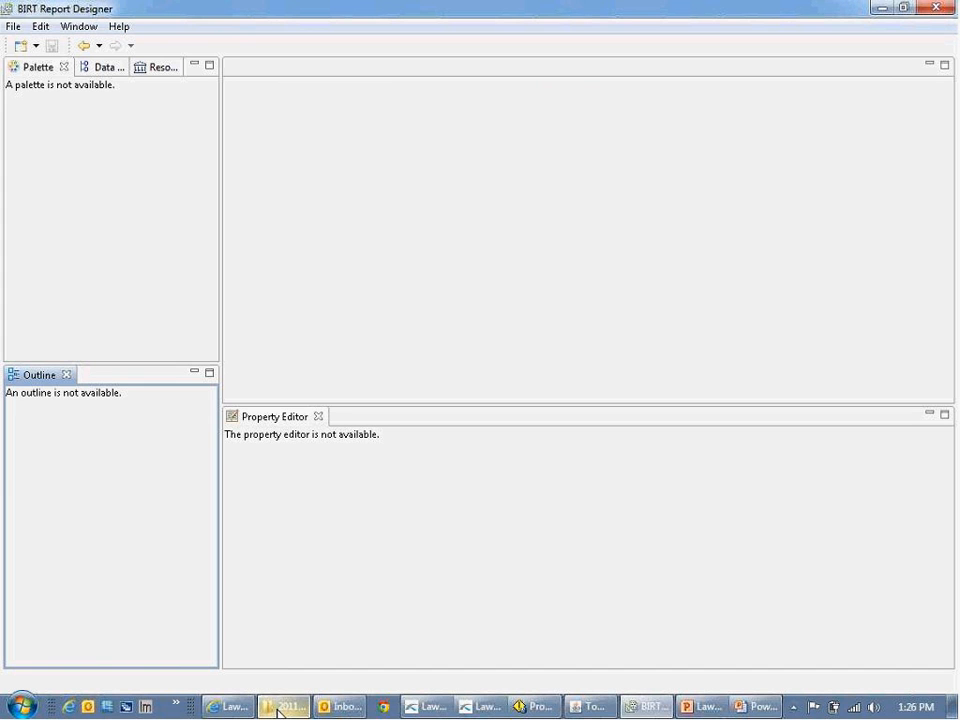
left_click(282, 707)
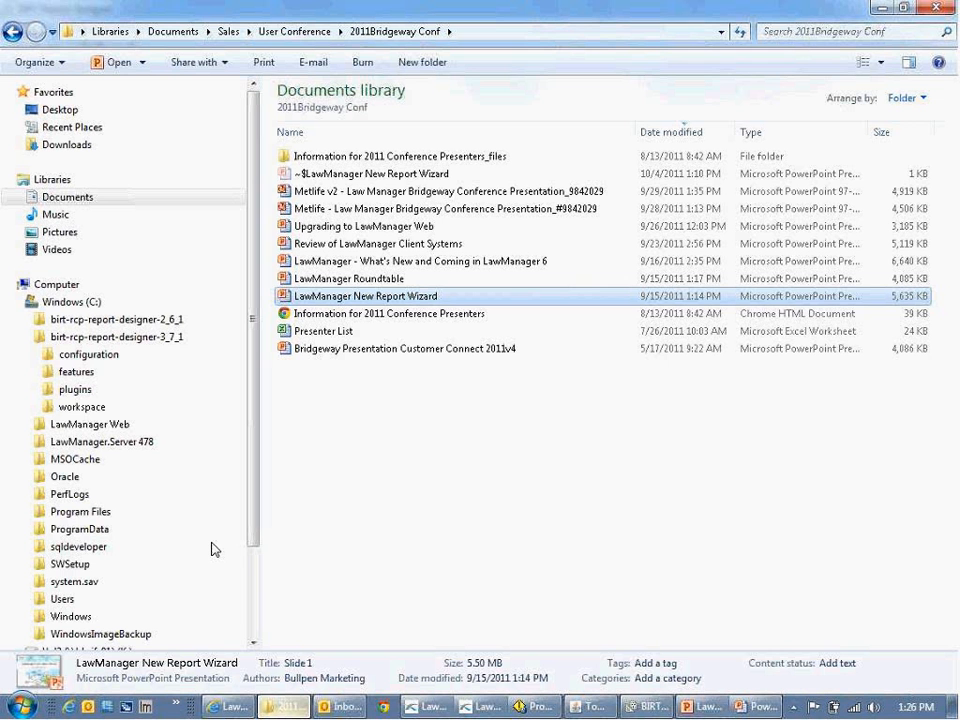
left_click(132, 322)
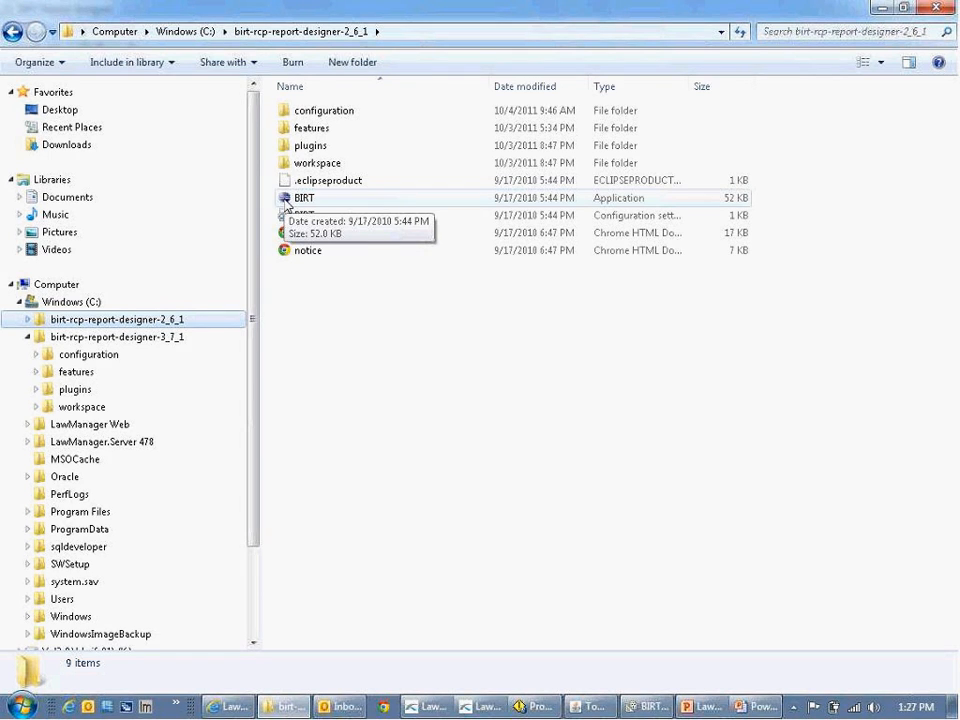
Switch to BIRT Report Designer and open the converted report design whose file name ends in 2_12_104201112556.rptdesign from the 3_7_1 workspace folder.
left_click(650, 708)
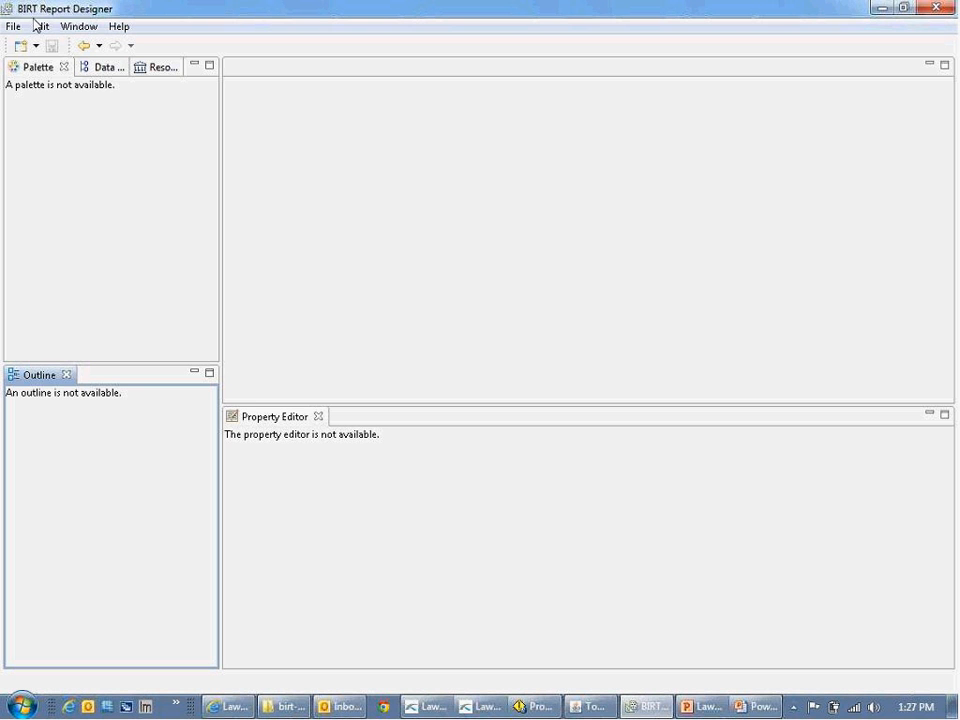
left_click(14, 27)
left_click(38, 65)
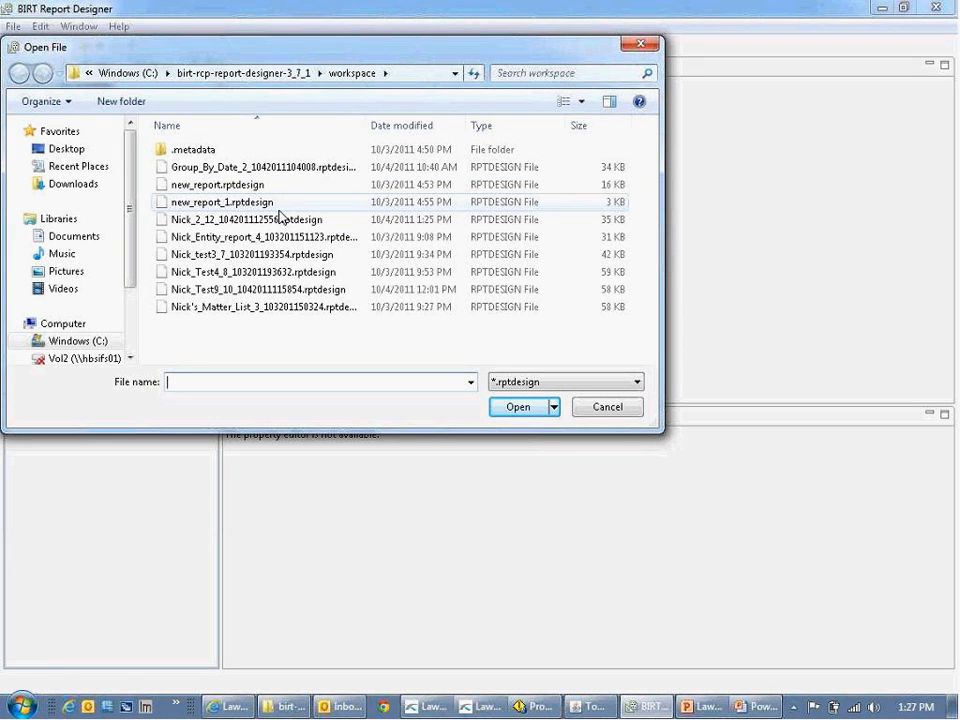
left_click(250, 226)
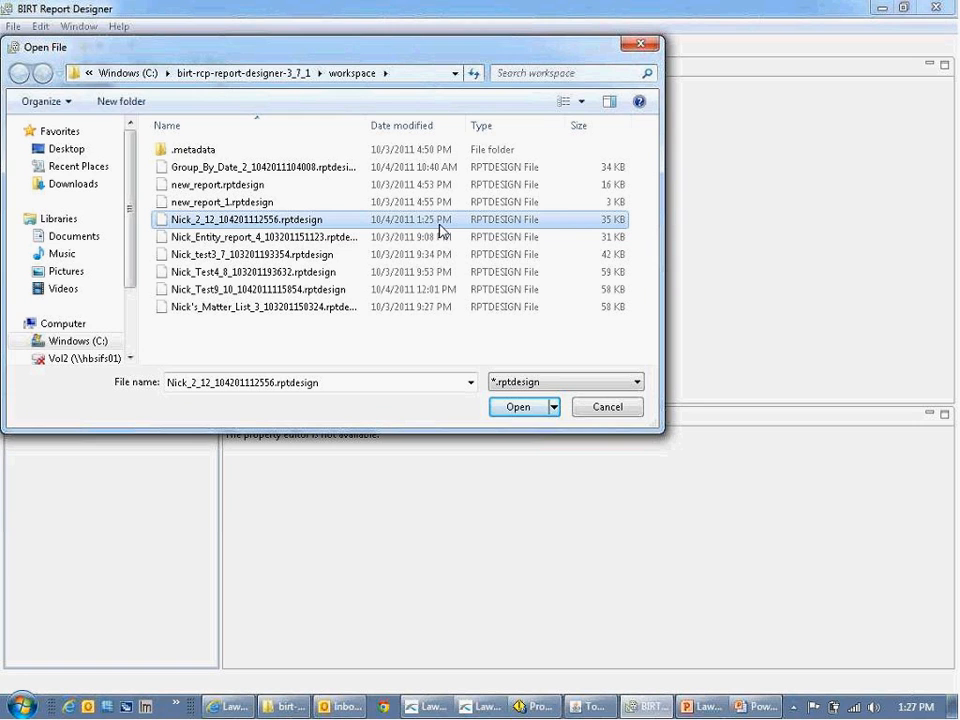
double_click(254, 220)
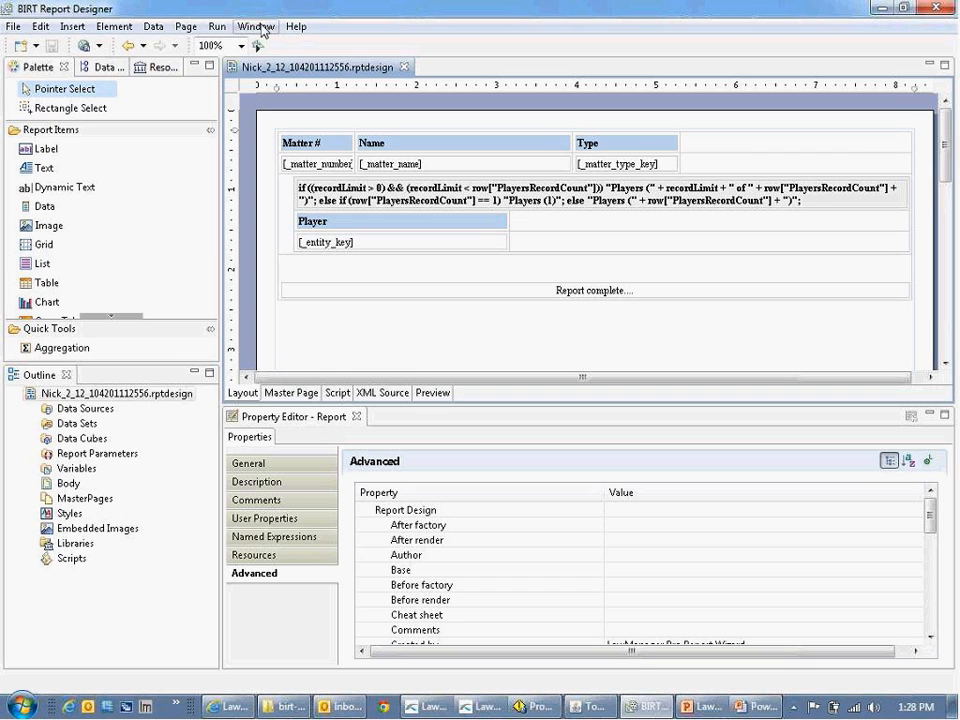
Review the LawManager62 profile's connection settings in the LawManager ODA preferences and close the preferences without changes.
left_click(260, 28)
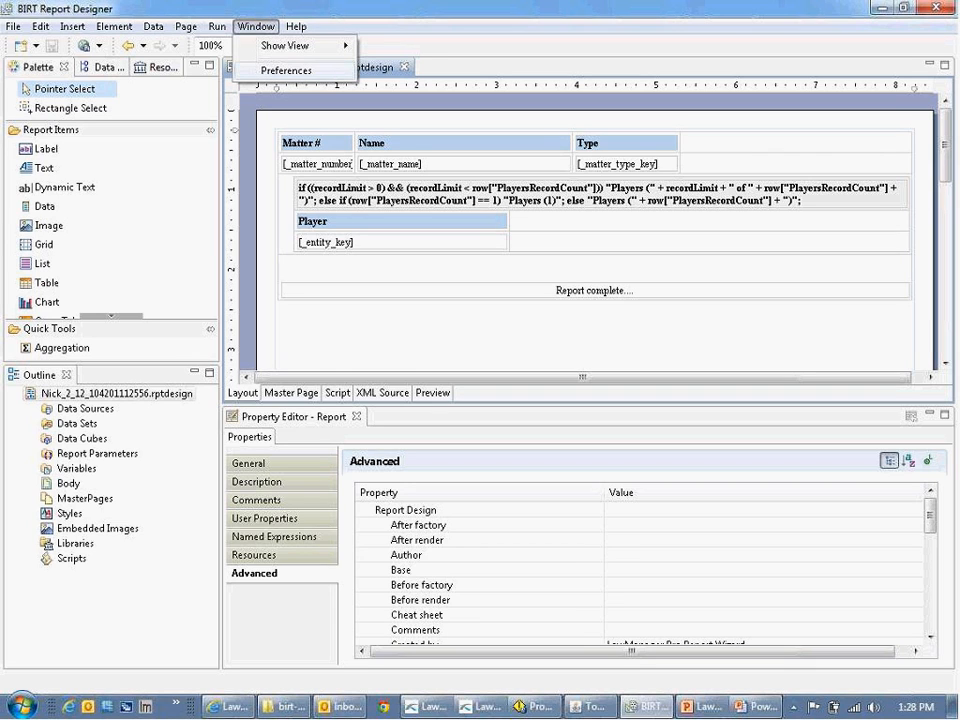
left_click(270, 72)
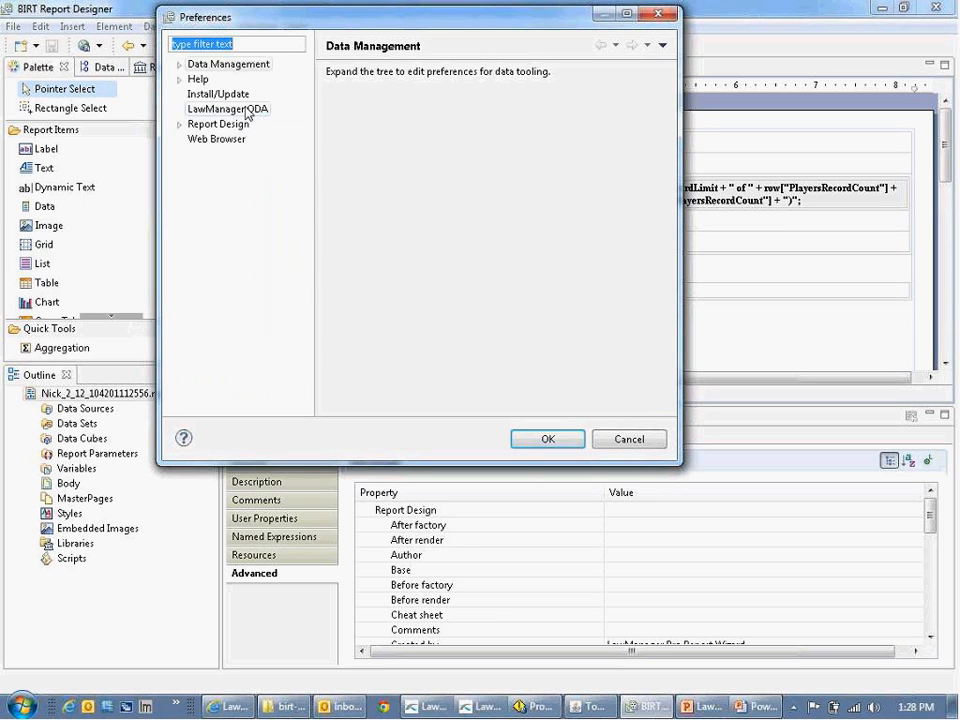
left_click(248, 110)
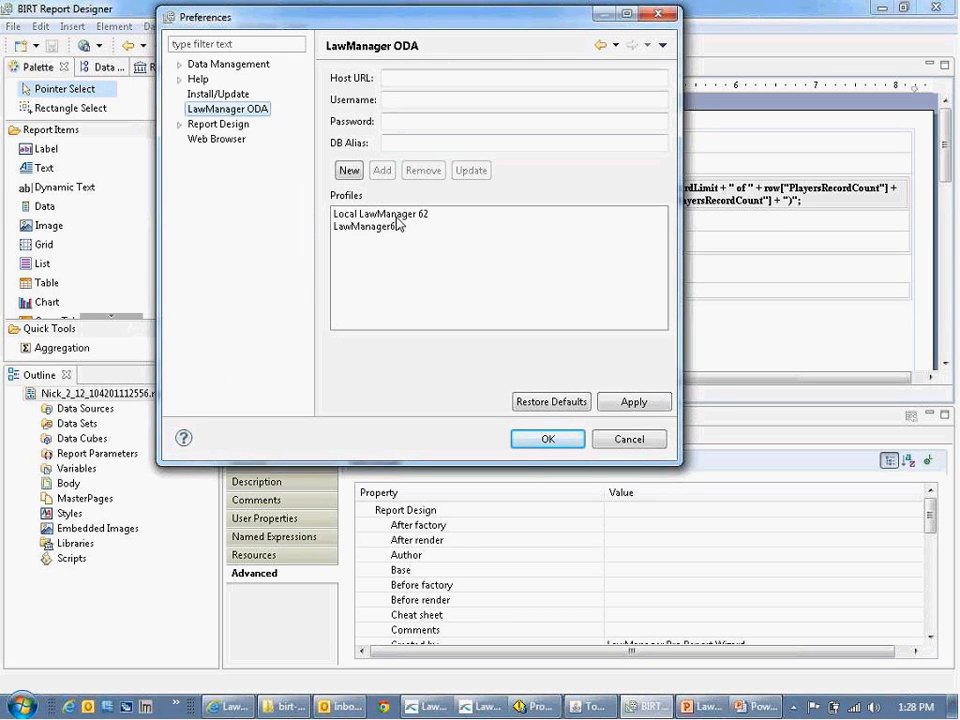
left_click(390, 226)
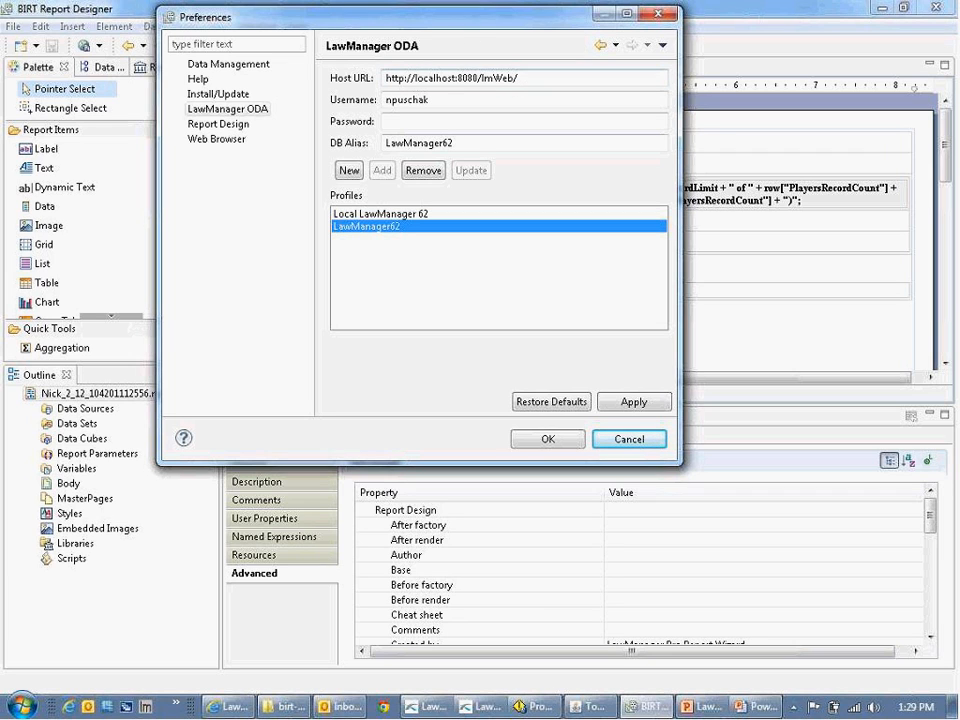
left_click_drag(337, 29, 335, 56)
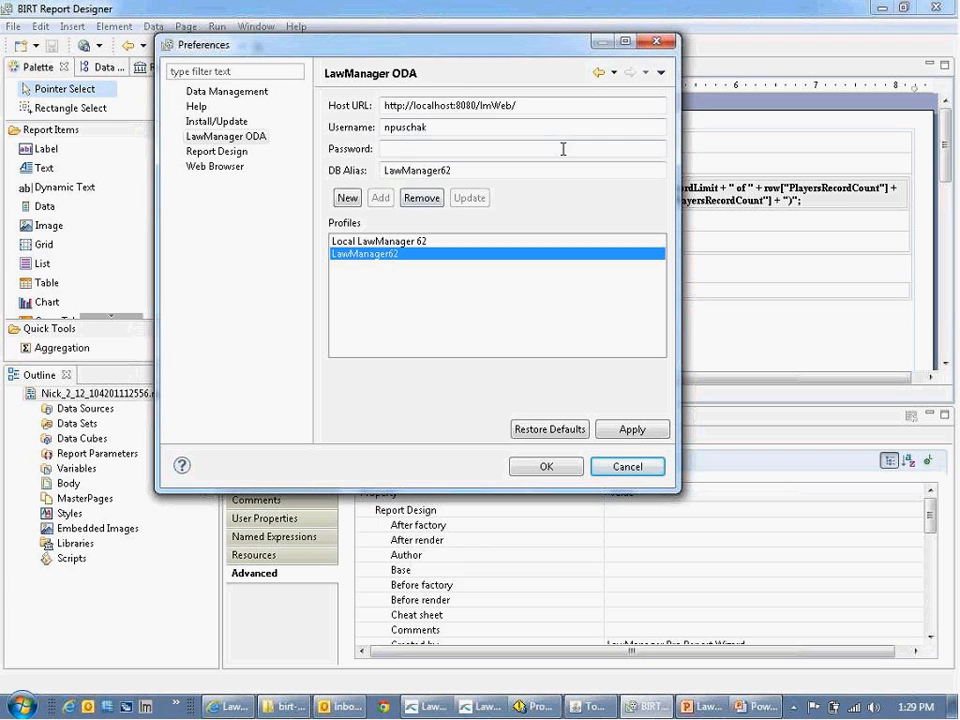
left_click(657, 43)
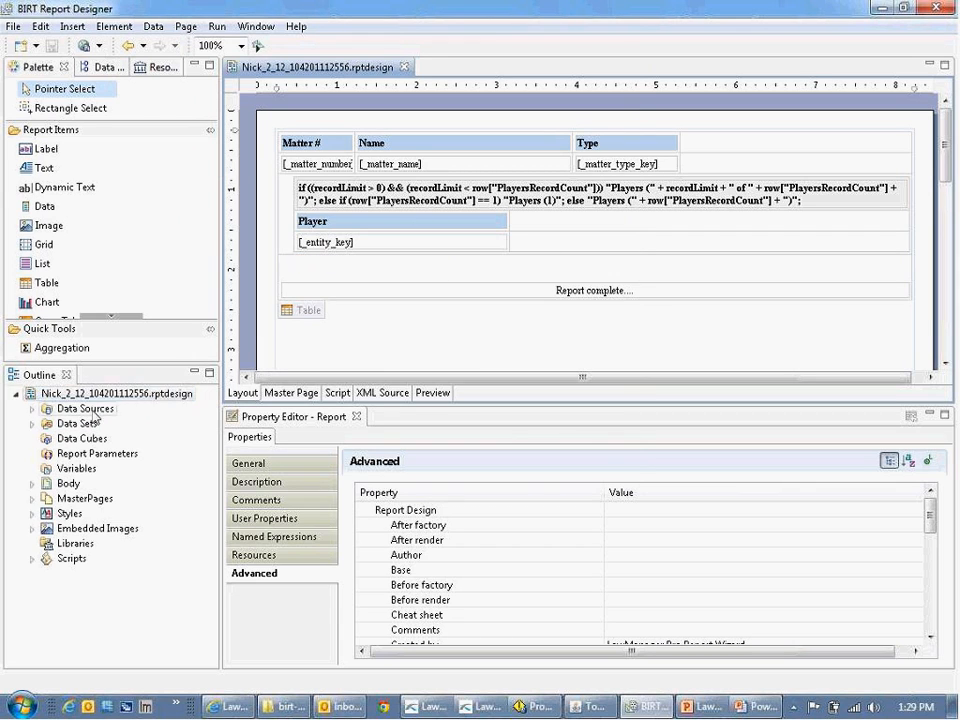
Set the LawManager ODA Driver data source's Connection Profile property to LawManager62, and preview the report before returning to its layout.
left_click(32, 409)
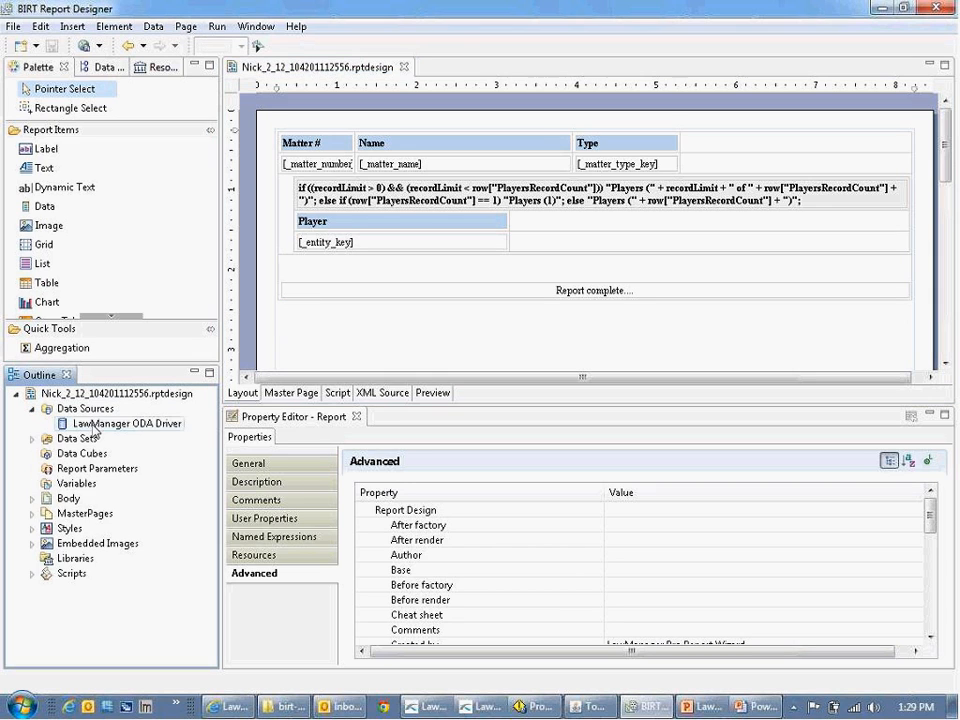
left_click(94, 424)
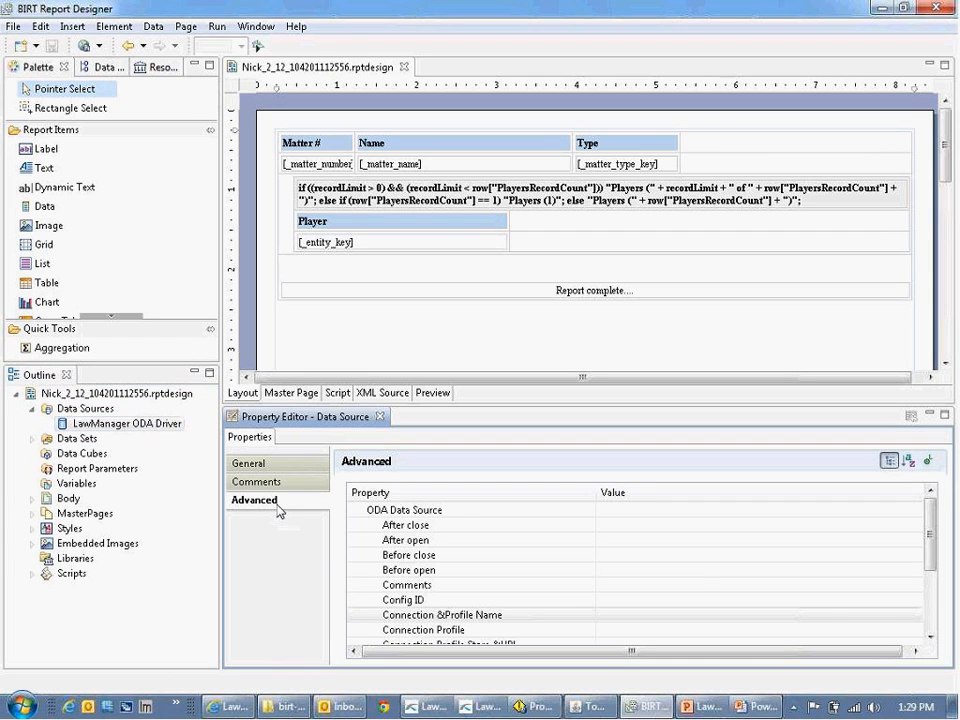
left_click(928, 602)
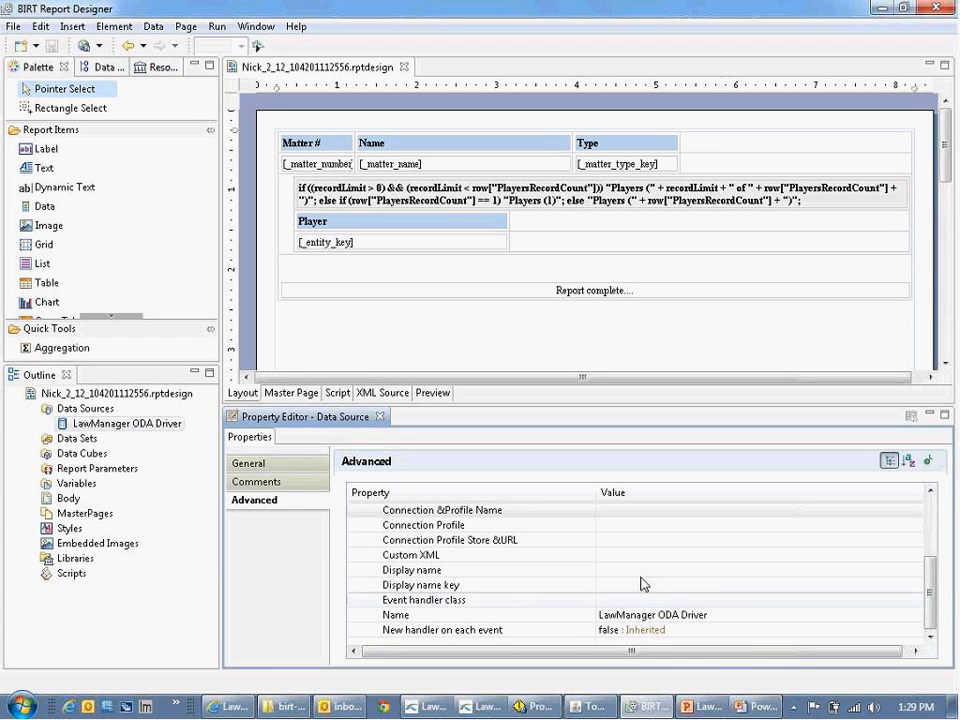
left_click(604, 531)
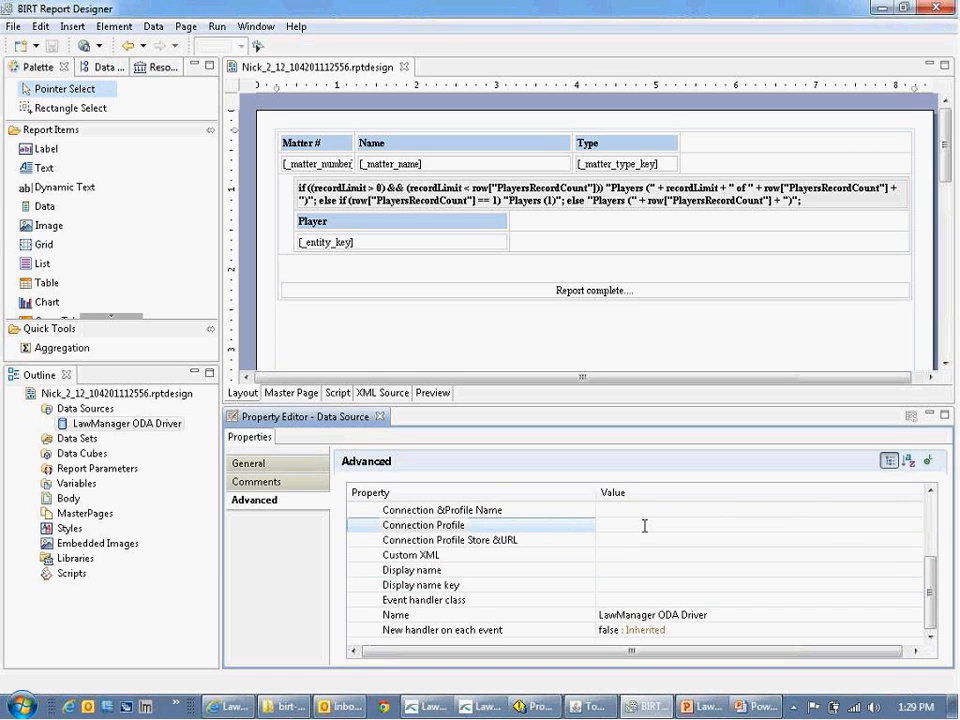
type("LawManager62")
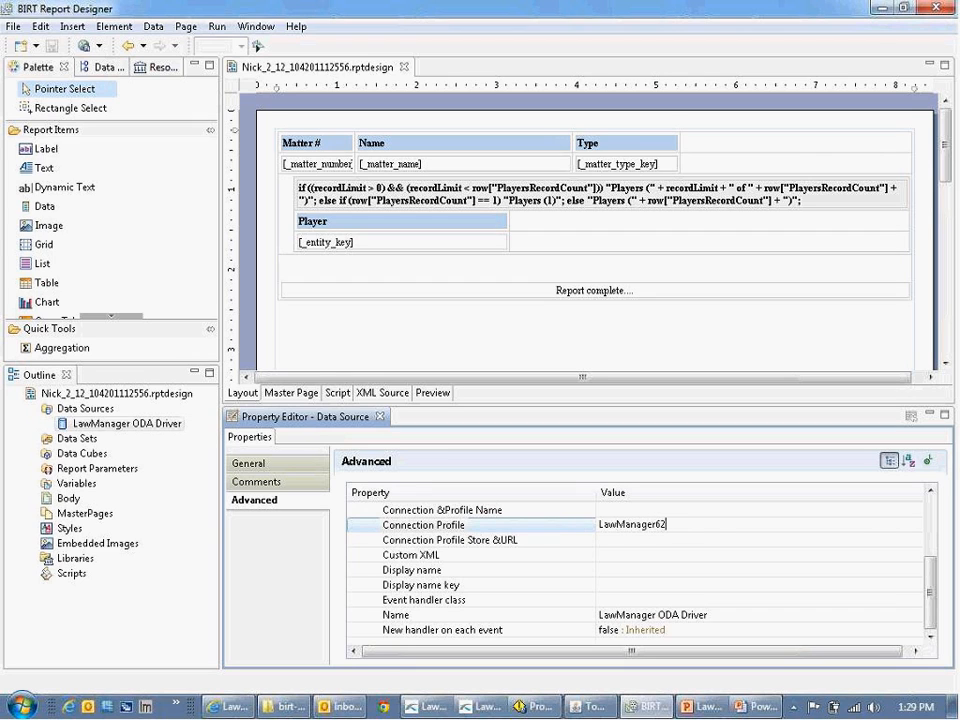
left_click(605, 510)
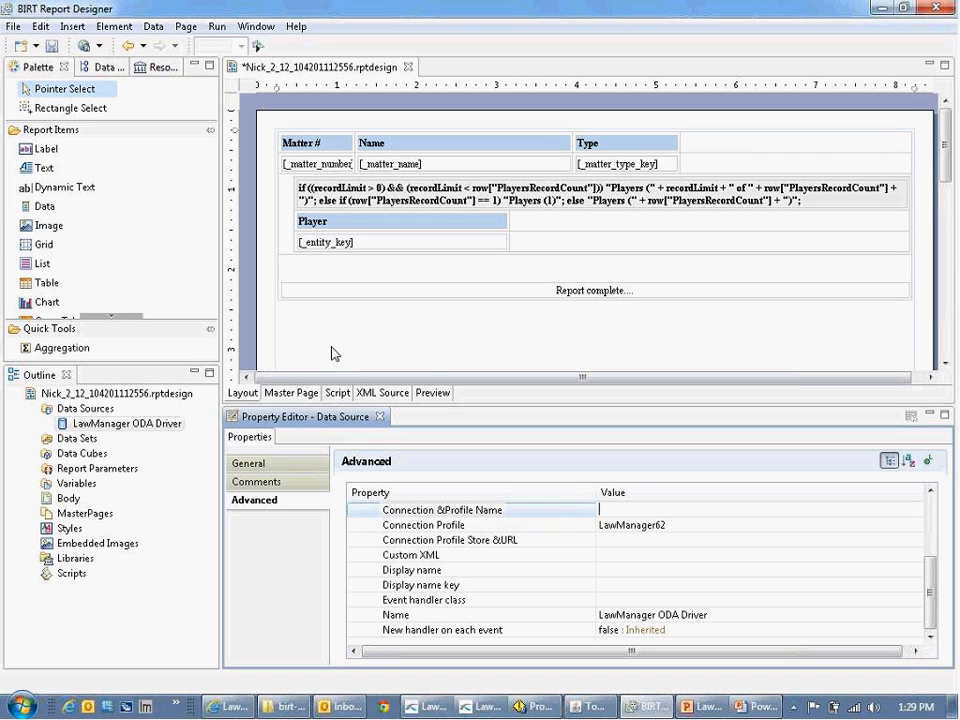
left_click(434, 393)
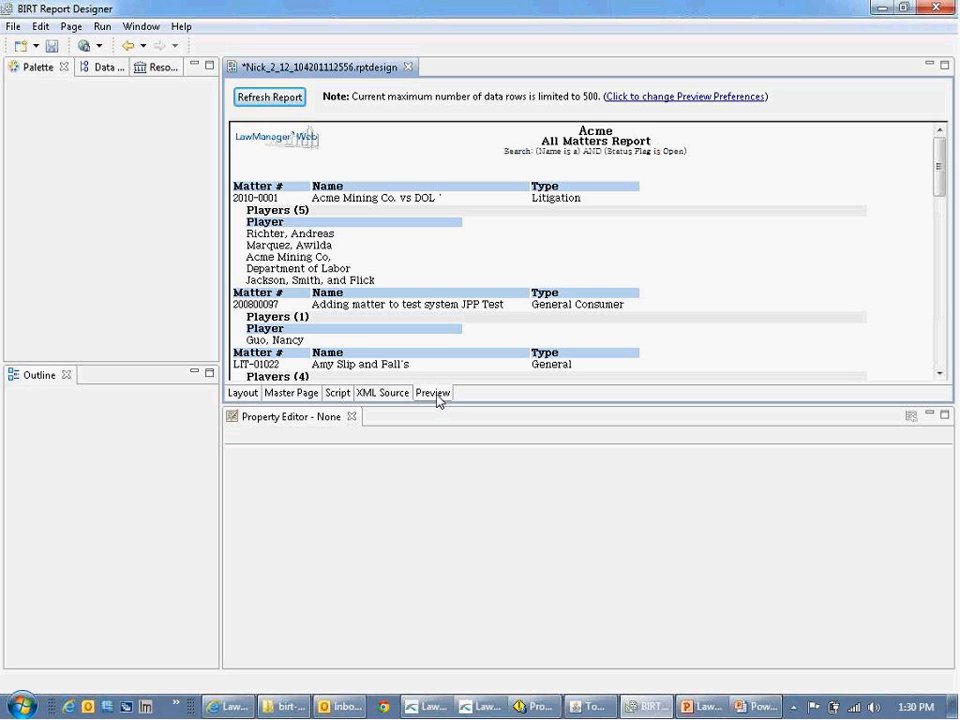
left_click(243, 393)
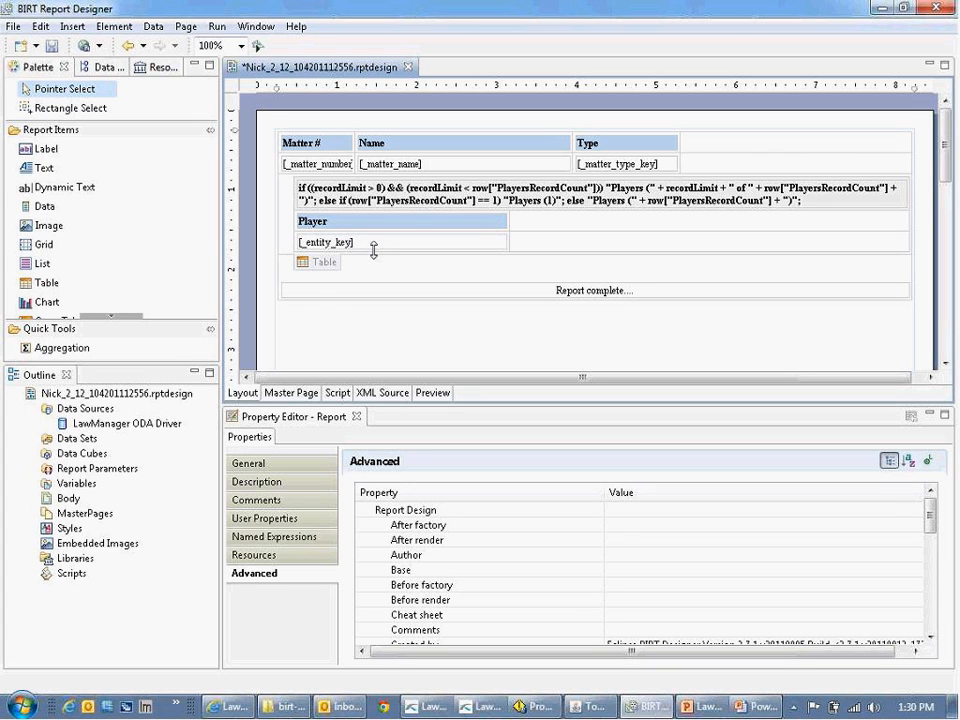
Check the LawManager ODA Driver's connection profile property and show the LawManager62 profile's details in the LawManager ODA preferences.
left_click(97, 424)
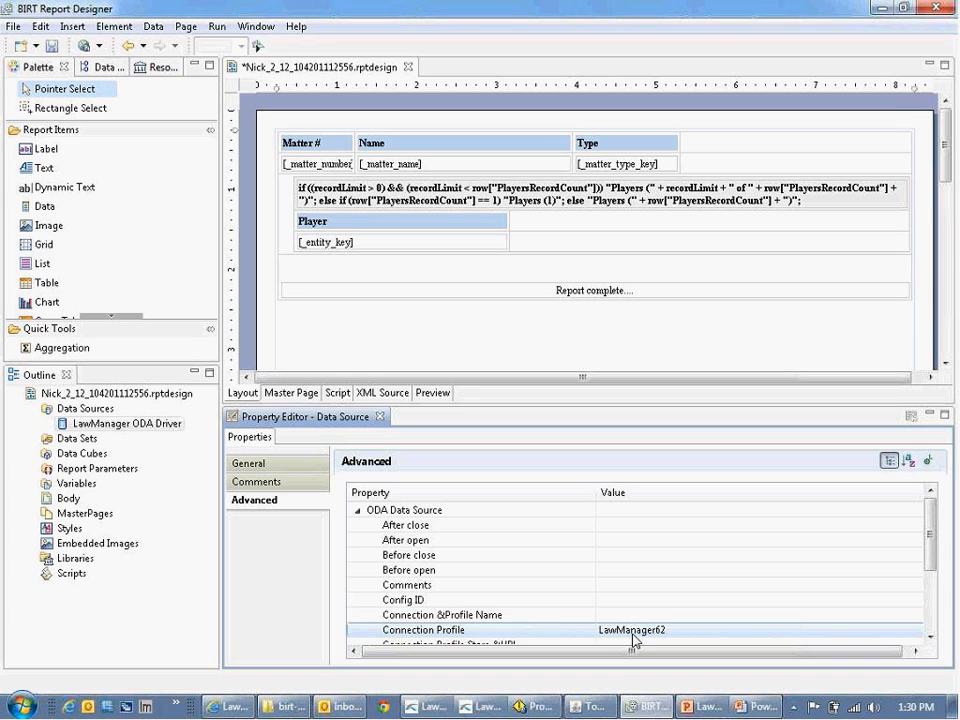
left_click(92, 410)
left_click(97, 425)
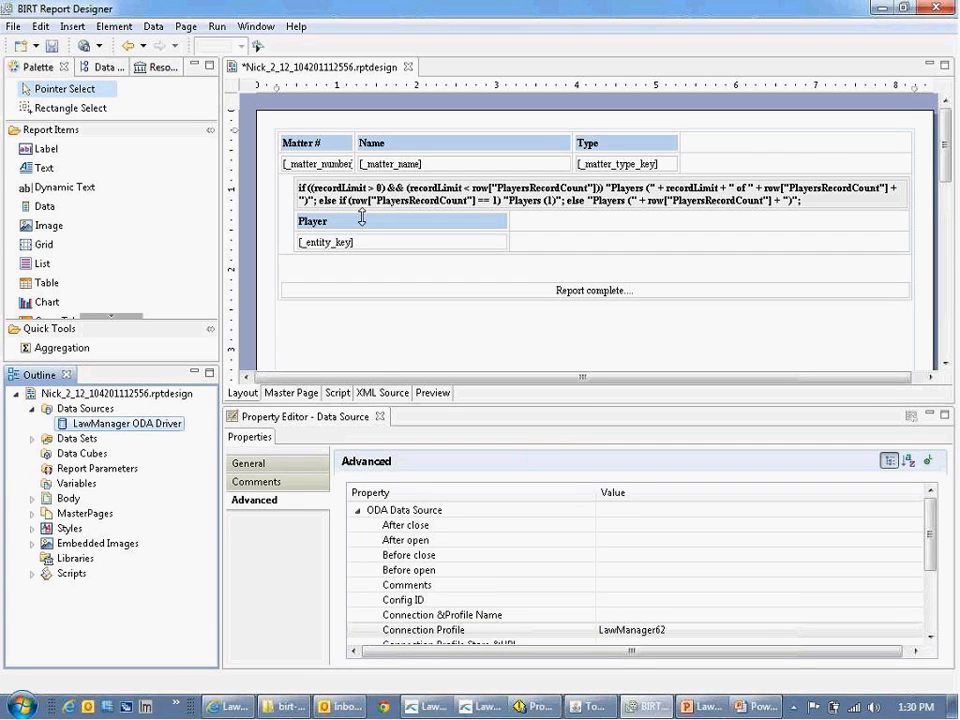
left_click(255, 27)
left_click(270, 76)
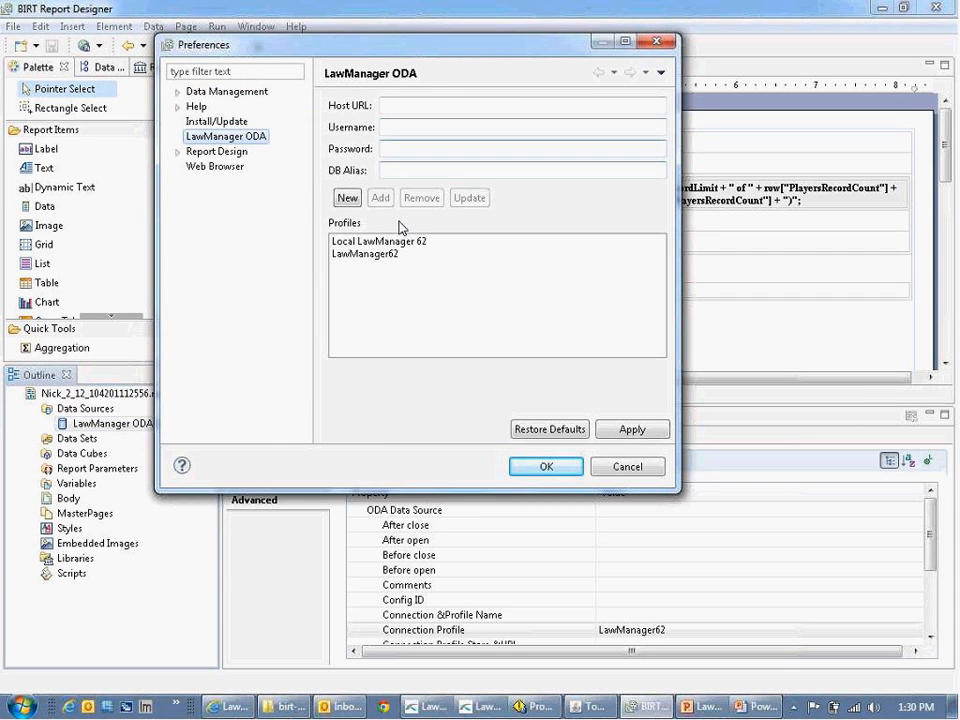
left_click(380, 256)
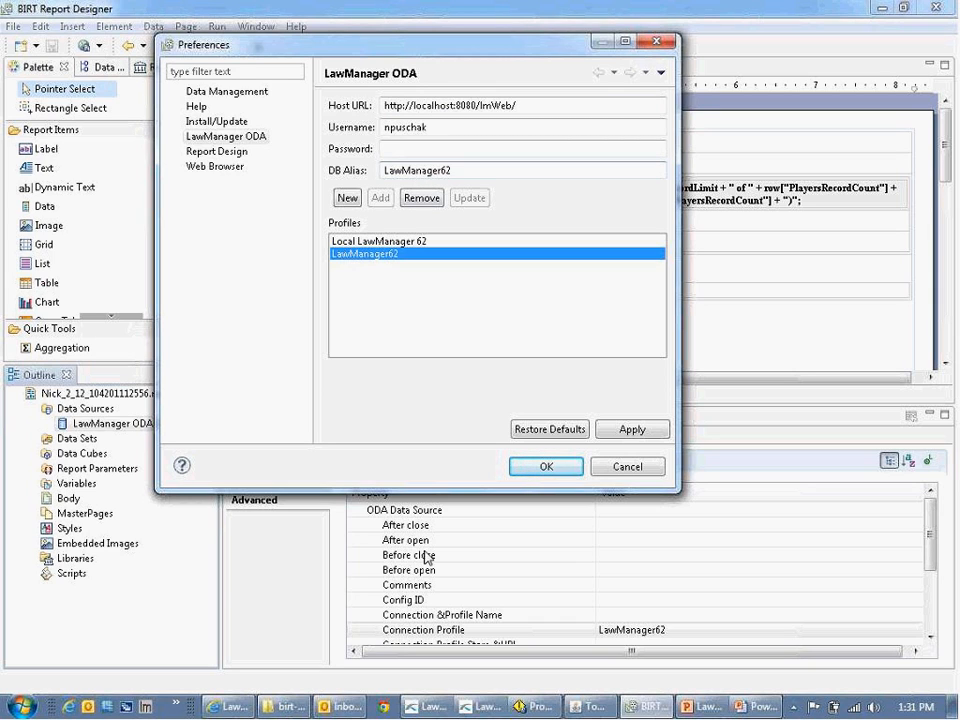
Switch to Windows Explorer and open the lm6-db properties file from the conf folder of LawManager Web.
left_click(284, 707)
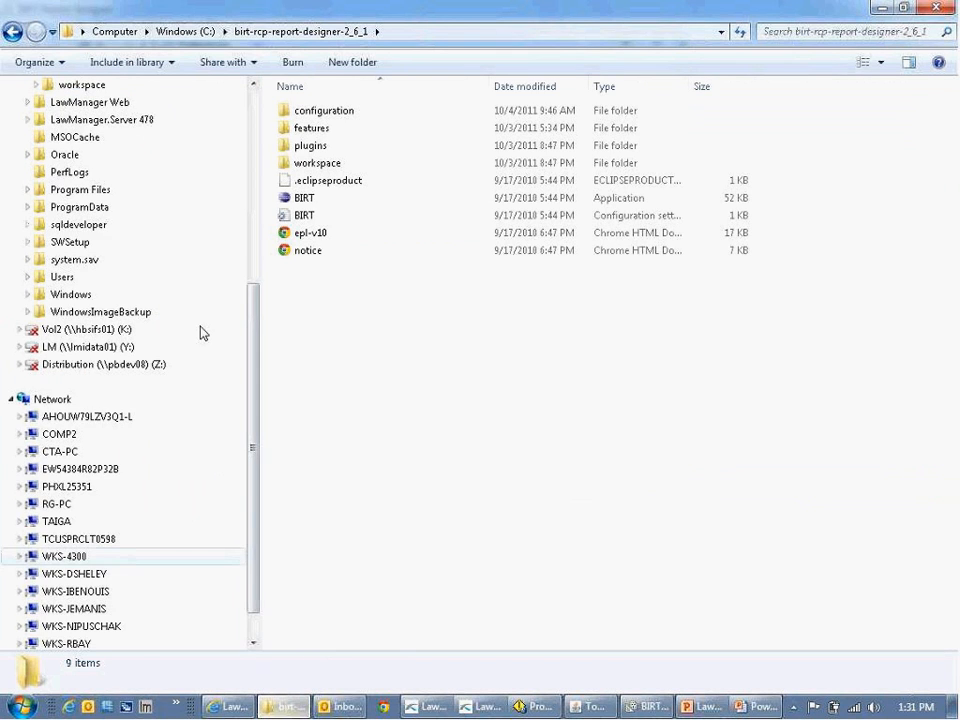
left_click_drag(261, 196, 257, 93)
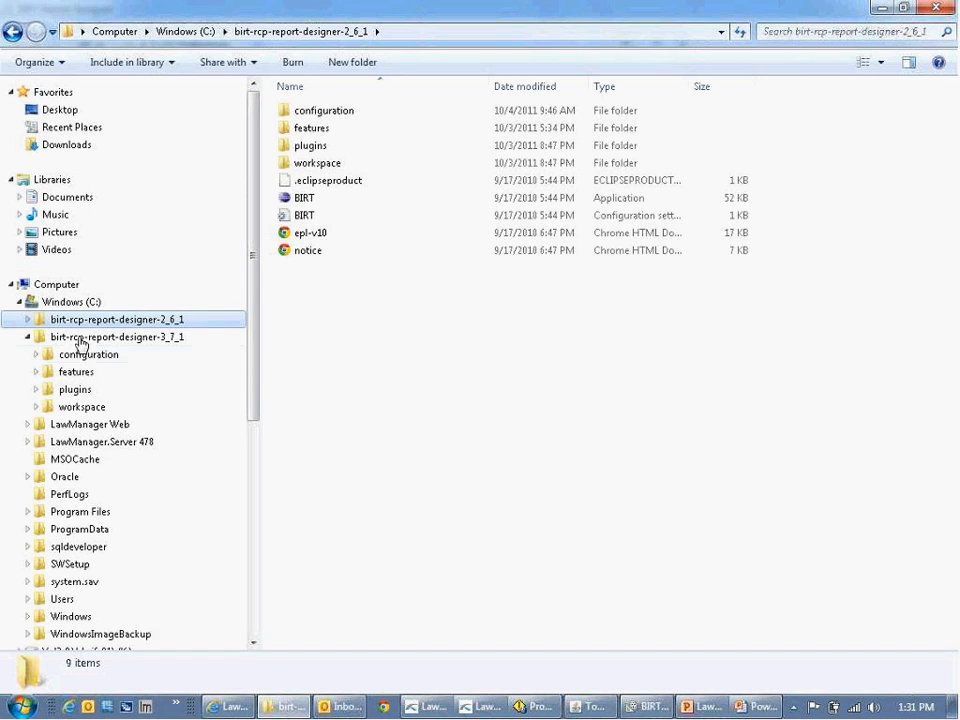
left_click(27, 337)
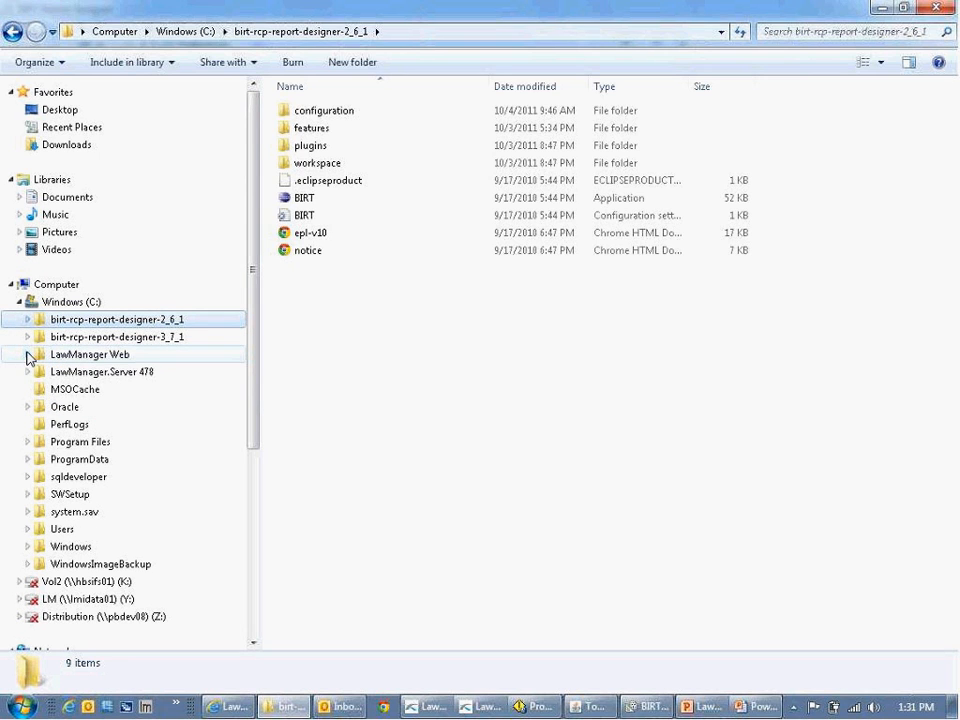
left_click(27, 355)
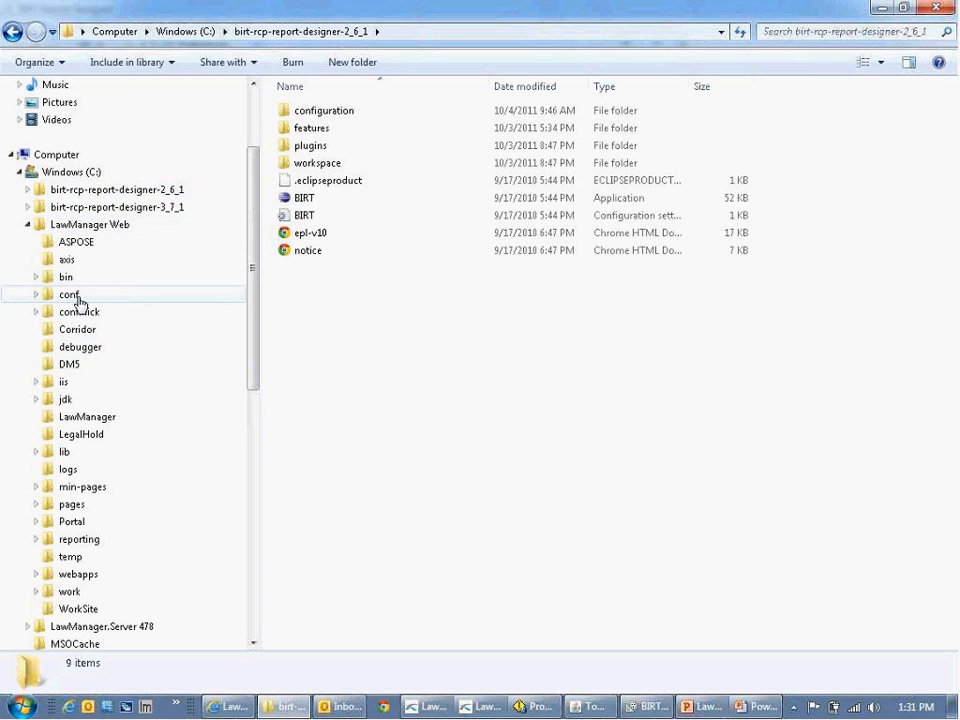
left_click(76, 297)
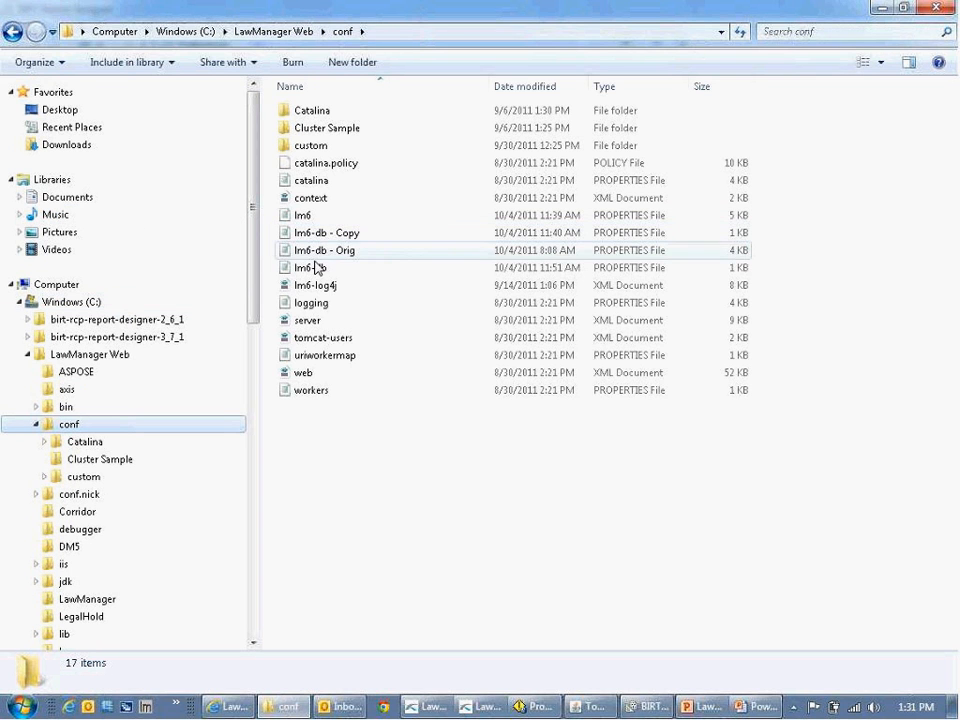
left_click(309, 272)
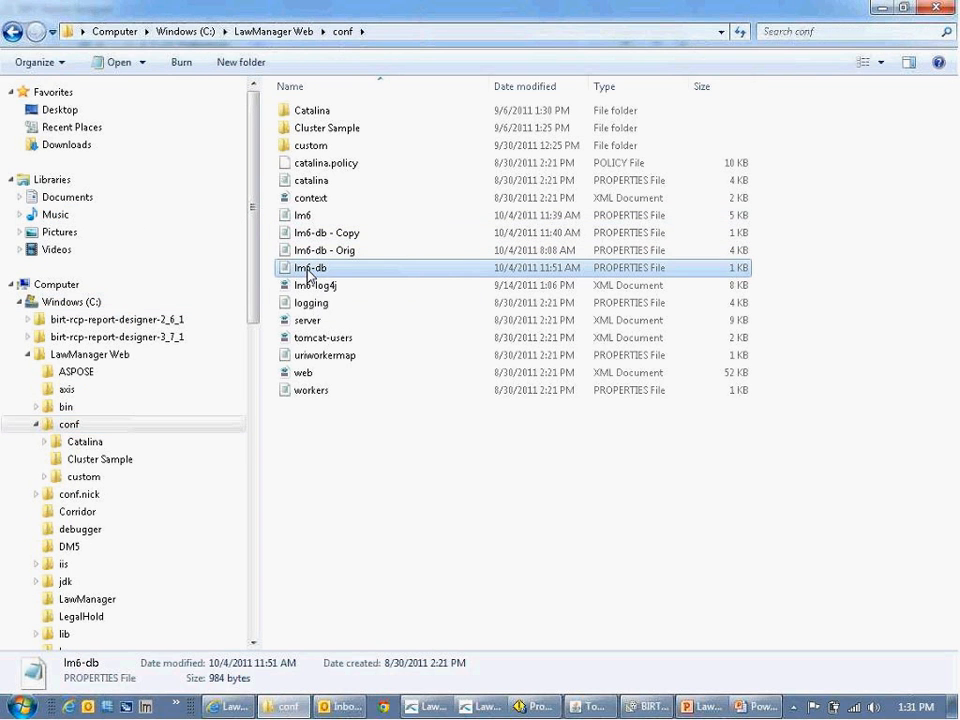
double_click(309, 270)
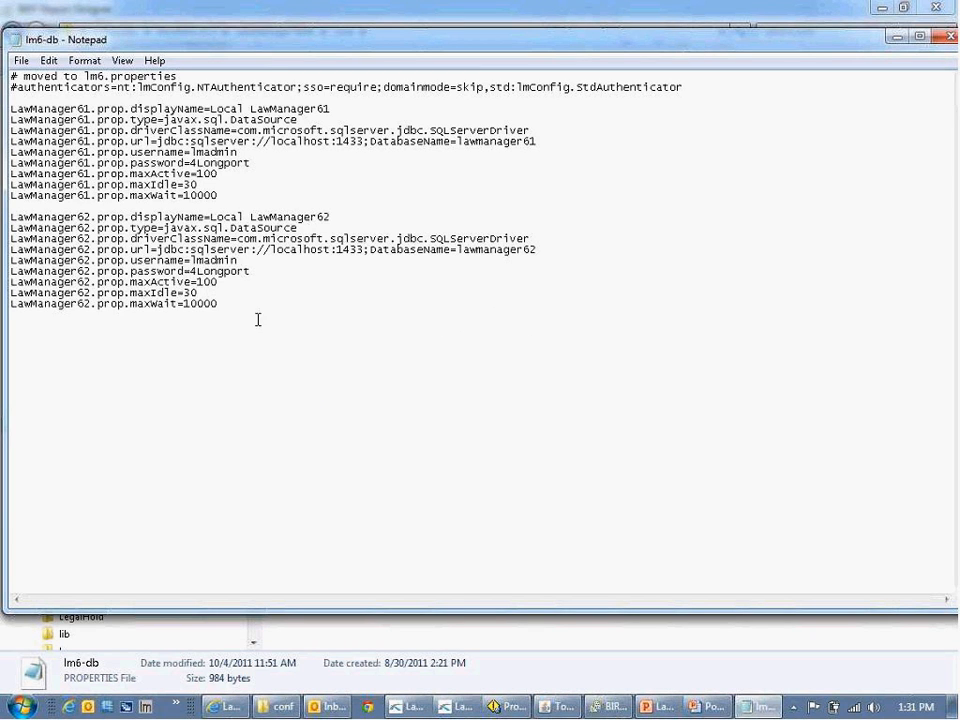
Examine the LawManager62 block and its database URL in the file, close it and return to BIRT Report Designer.
left_click_drag(240, 302, 10, 216)
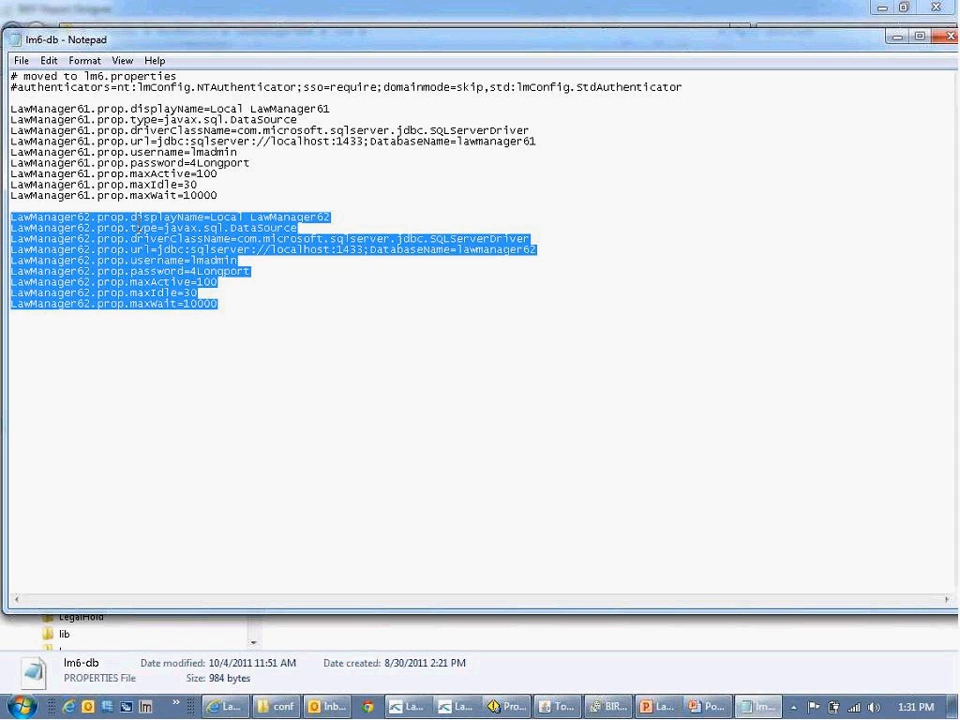
left_click(423, 250)
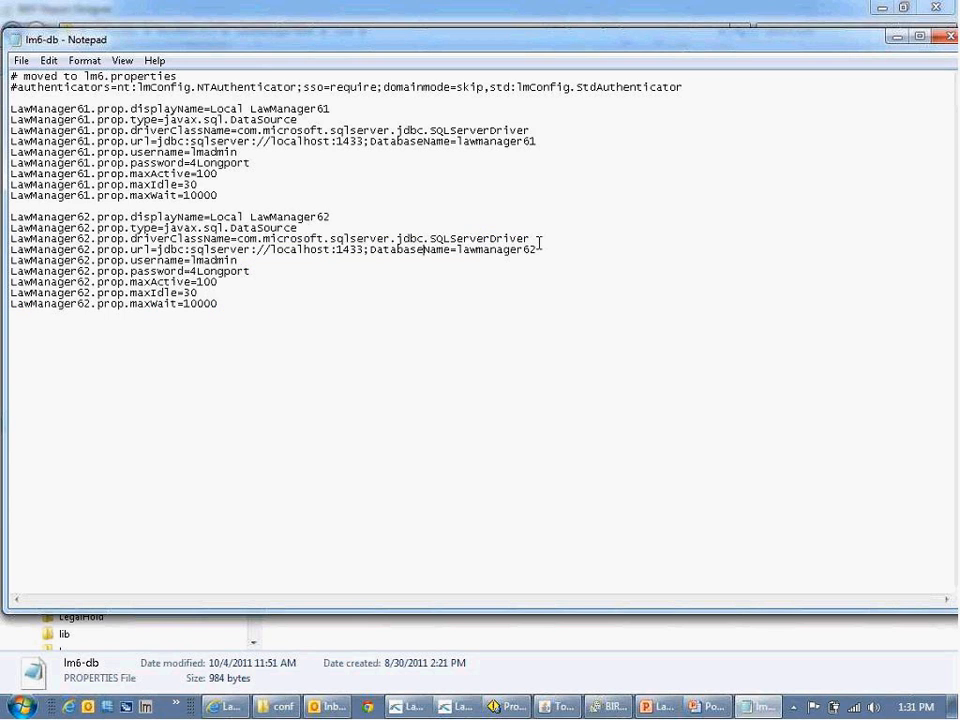
double_click(471, 249)
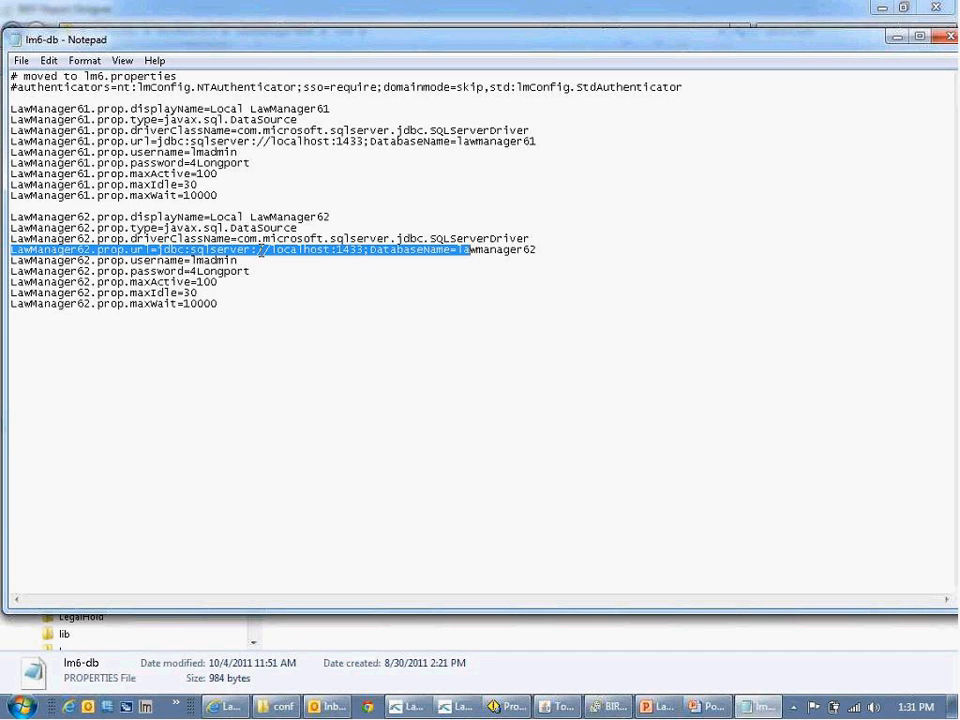
left_click_drag(190, 249, 540, 251)
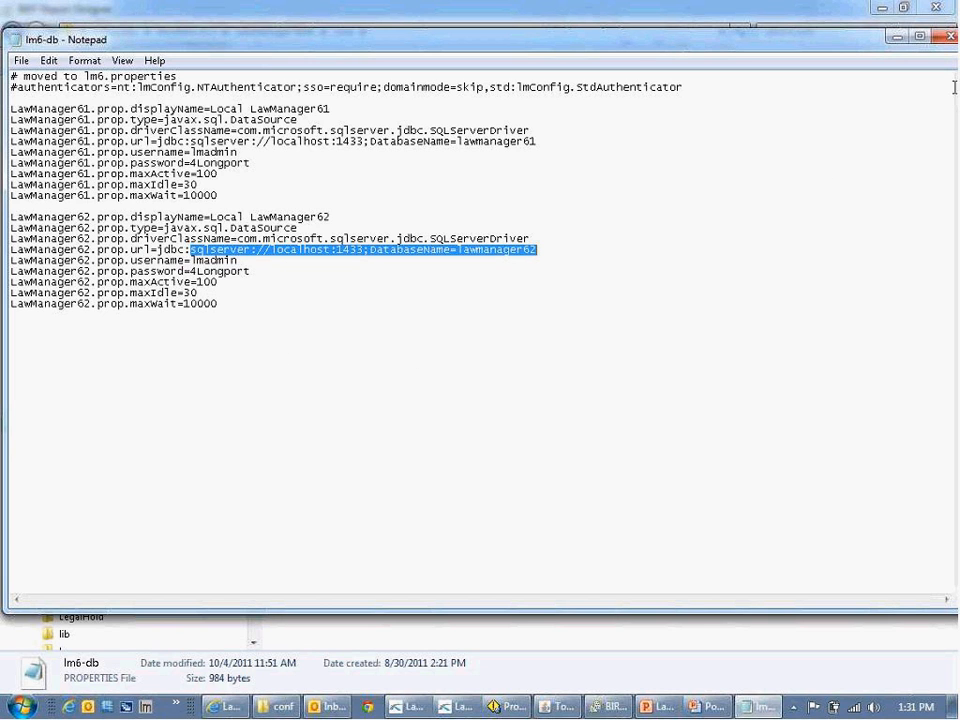
left_click(951, 40)
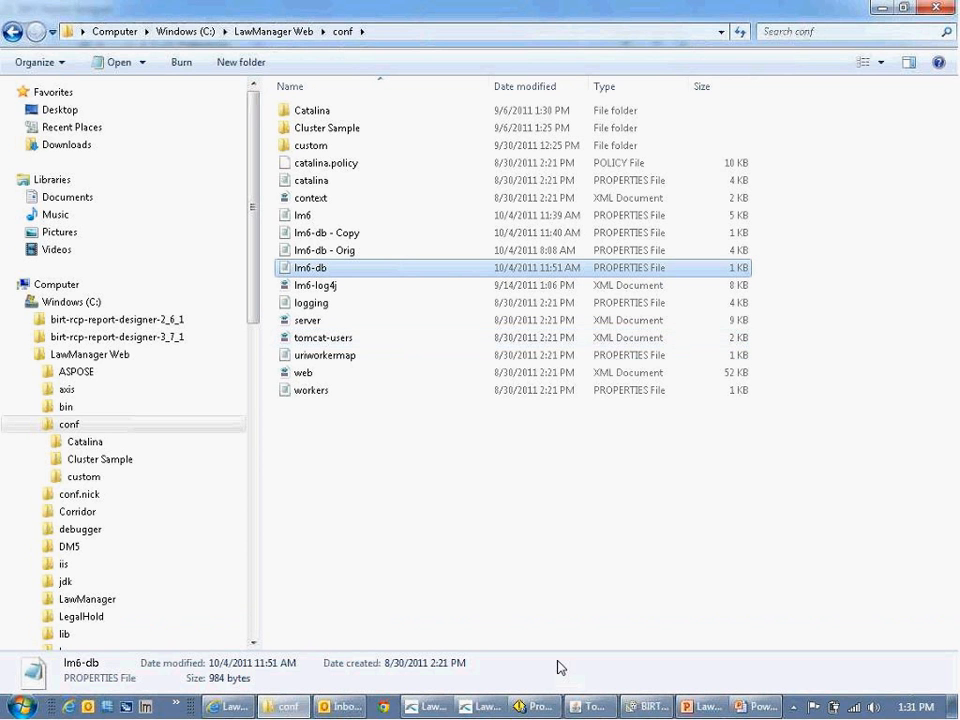
left_click(668, 709)
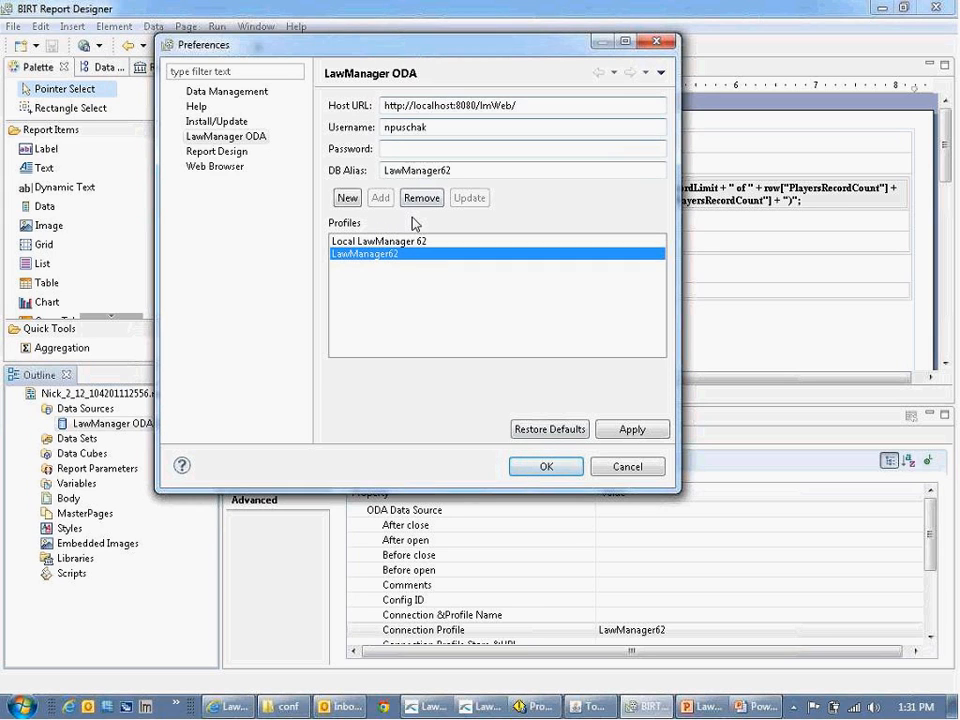
Close the preferences unchanged, and examine the LawManager ODA Driver data source and the fields of the dsMatterMatWS data set.
left_click(628, 467)
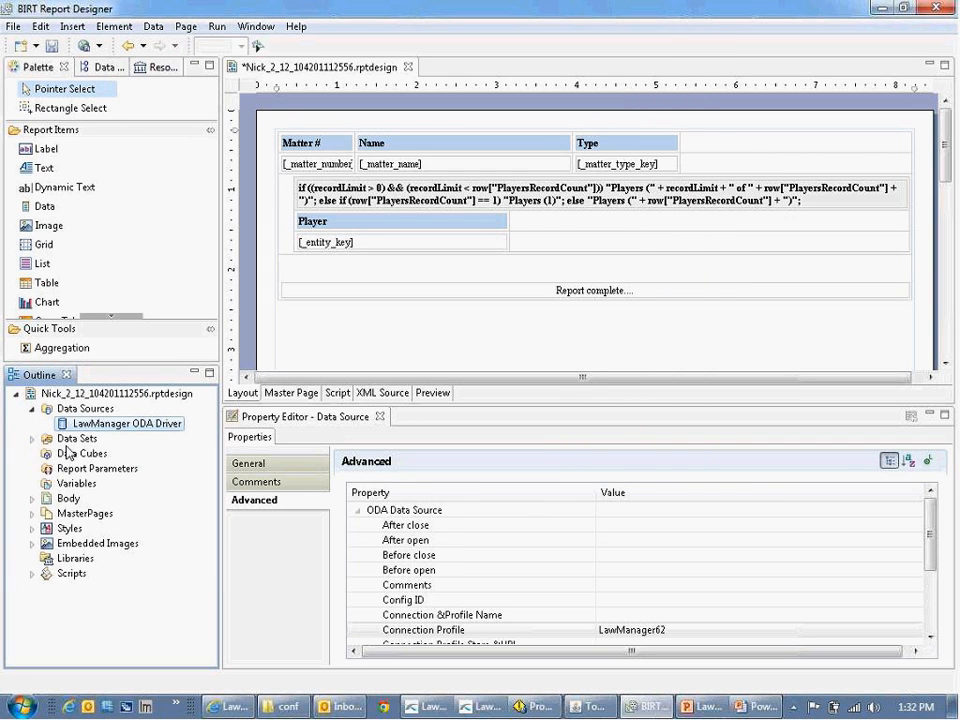
right_click(88, 411)
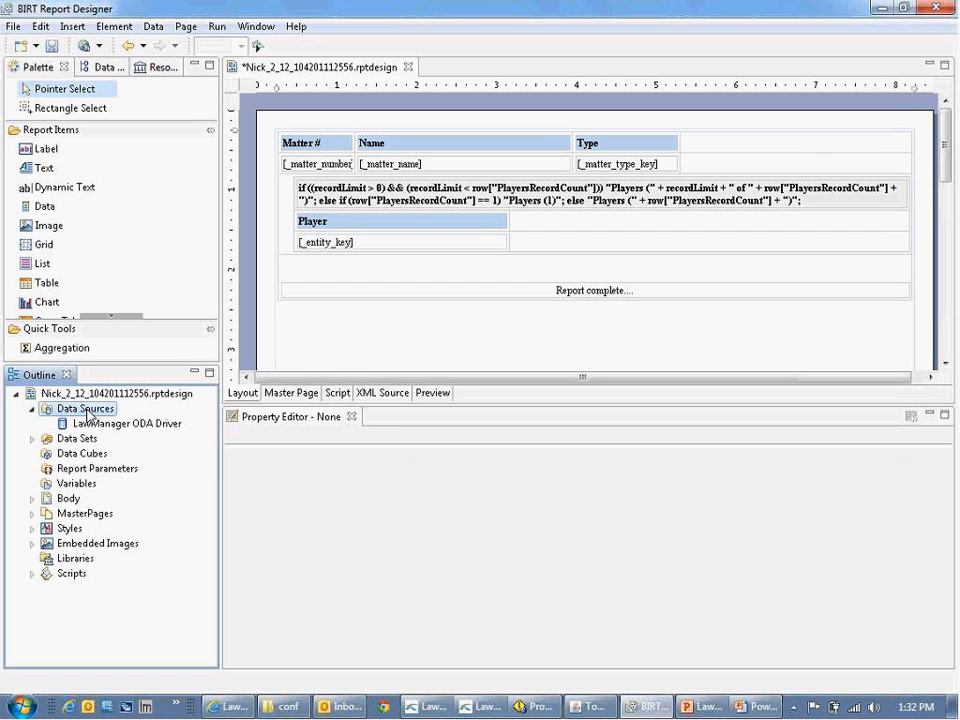
left_click(89, 425)
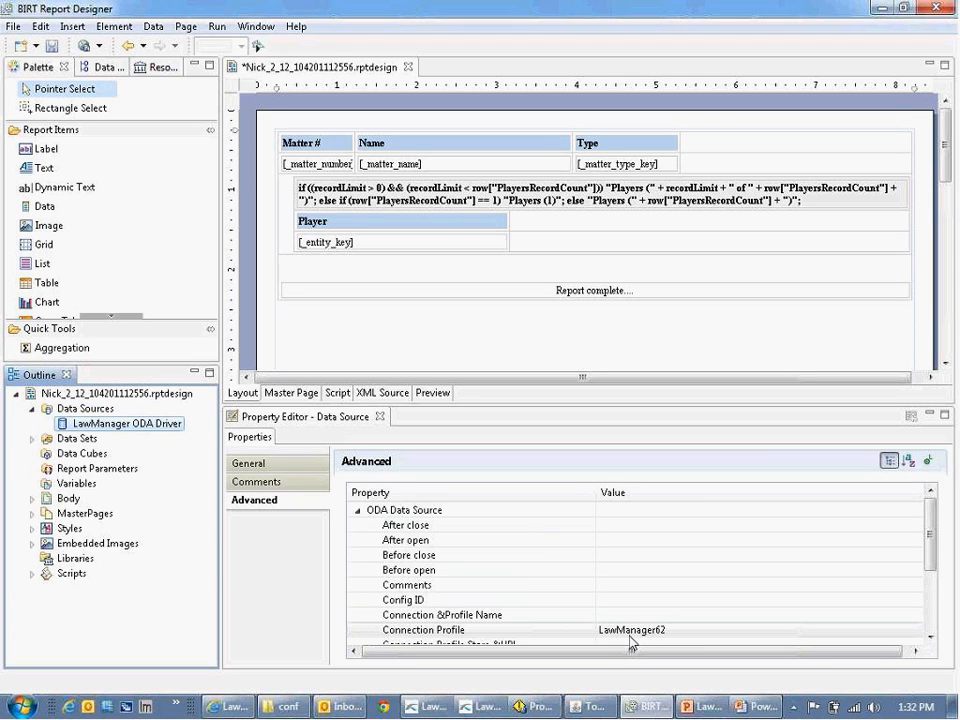
left_click(33, 439)
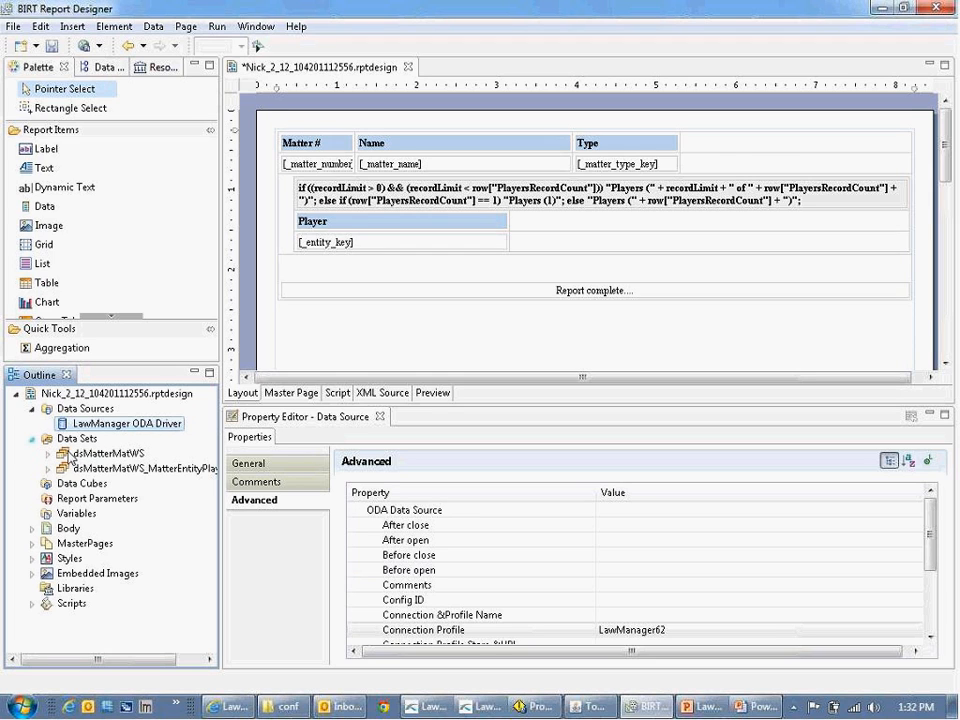
left_click(110, 455)
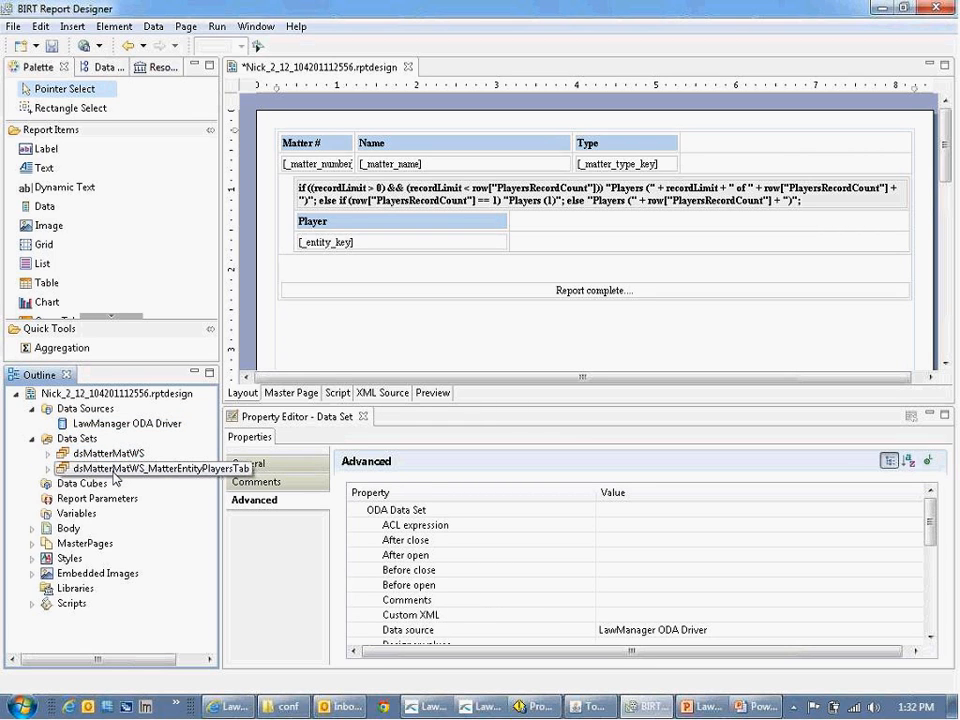
left_click(48, 454)
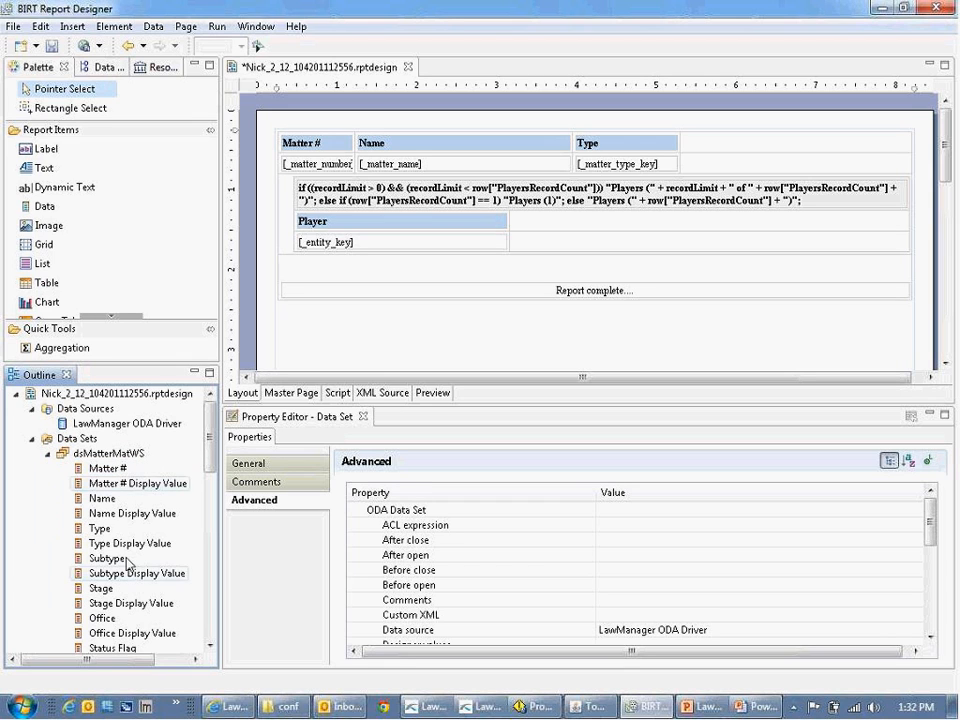
left_click(49, 454)
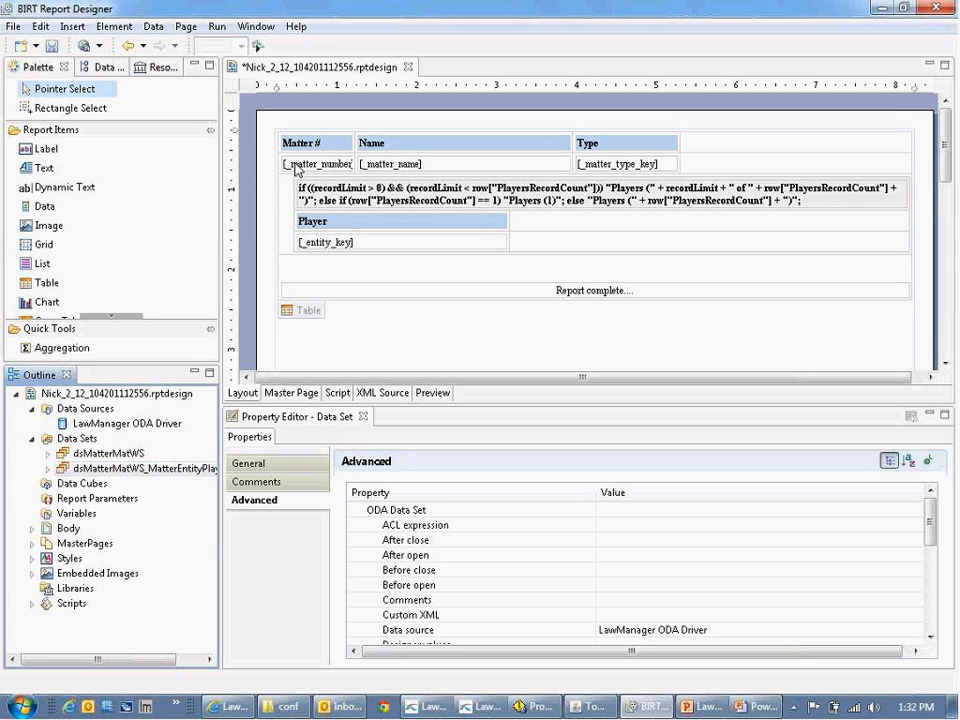
Inspect the Matter # label and its matter number data field in the layout, and preview the report before returning to the layout.
left_click(297, 166)
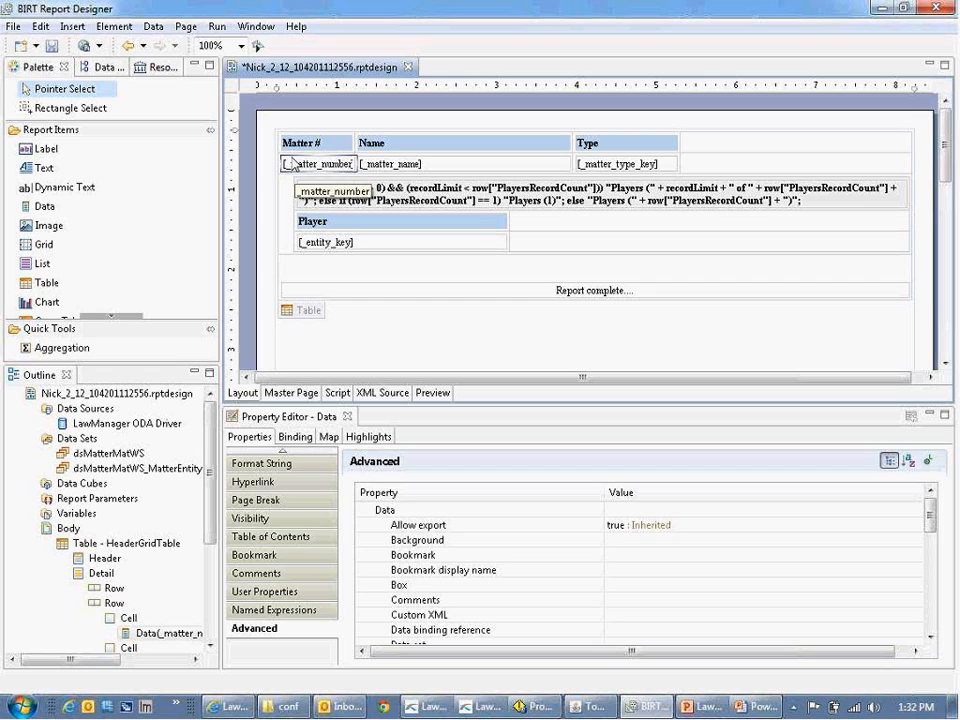
left_click(297, 151)
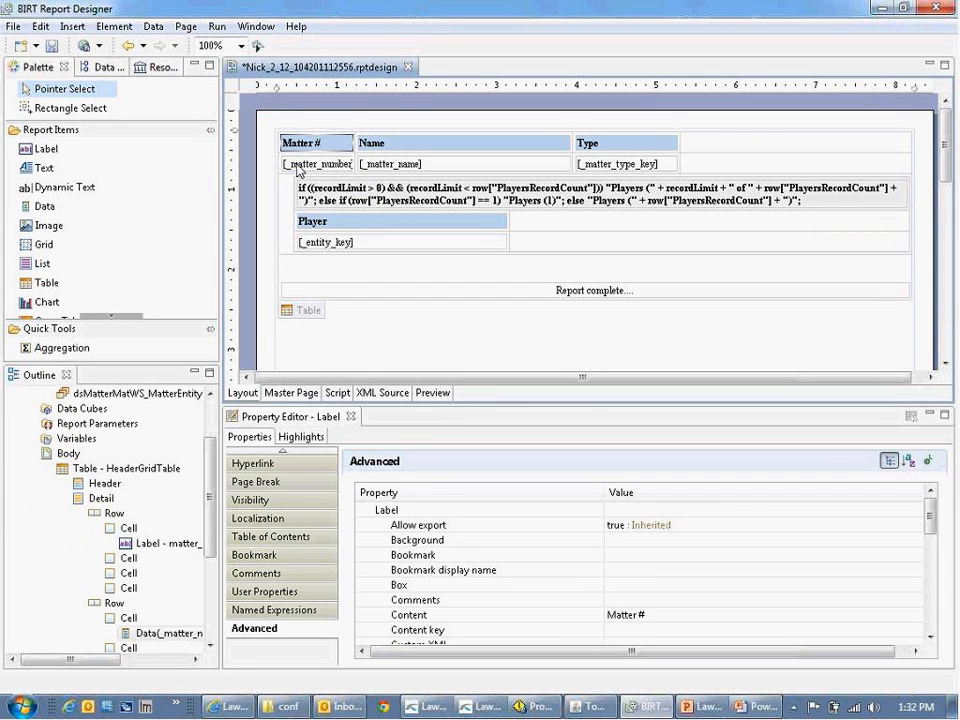
left_click(297, 167)
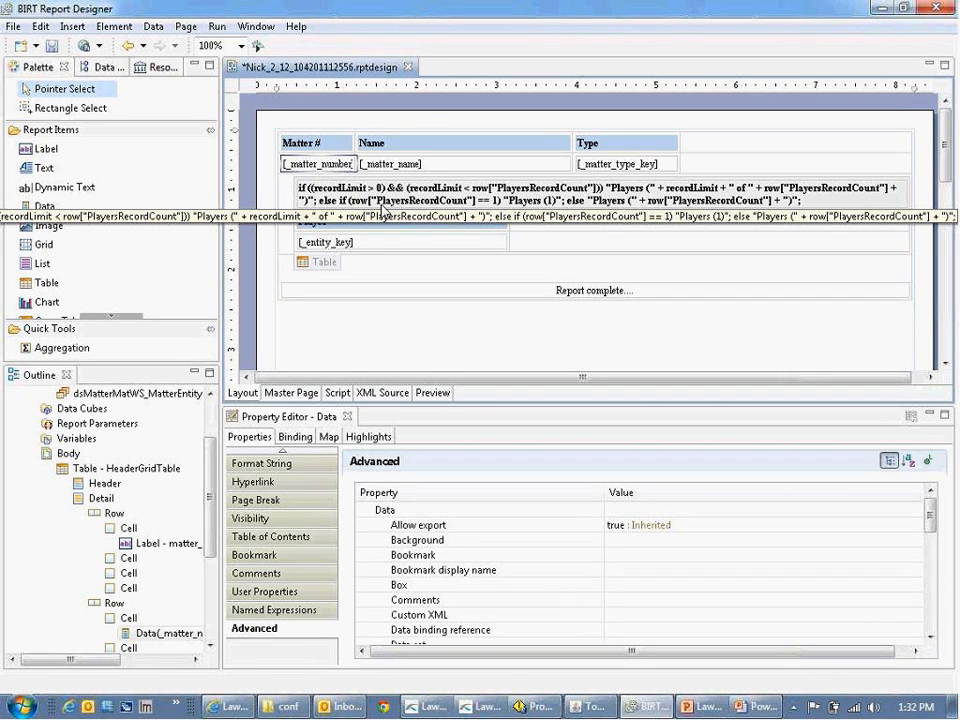
left_click(436, 393)
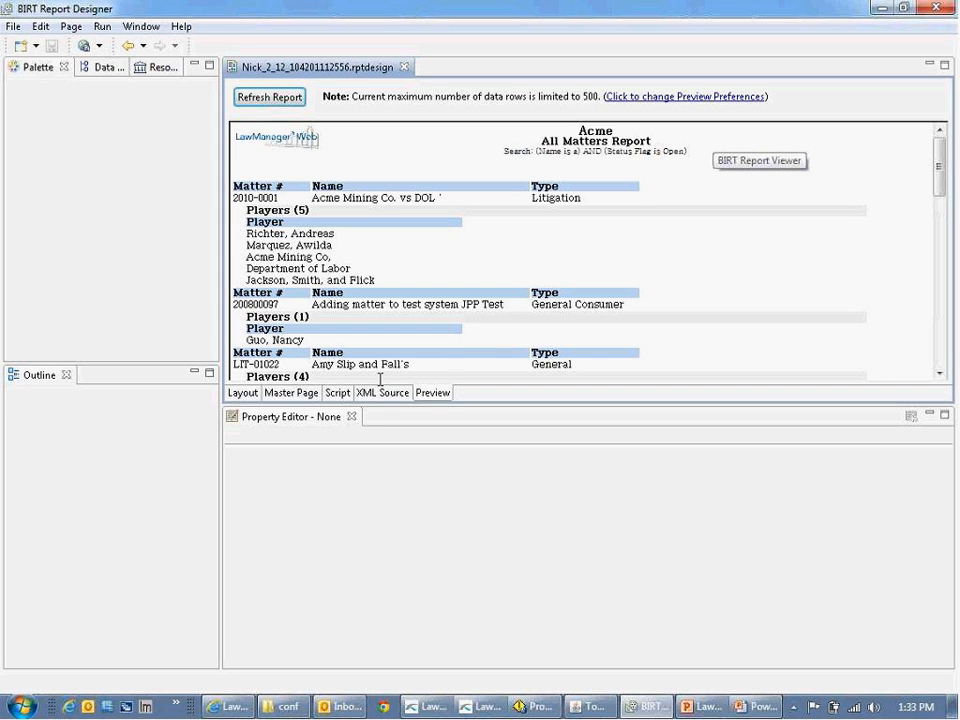
left_click(243, 393)
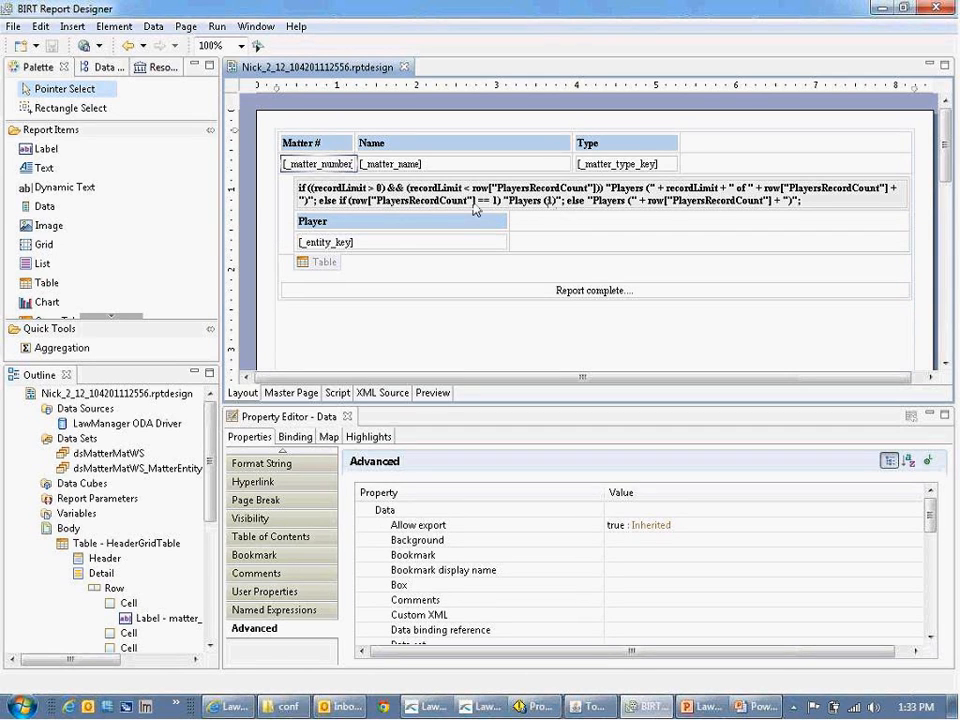
Move the Player label into the empty heading cell beside Type, and delete the dynamic text that builds the players record count.
left_click_drag(462, 228, 686, 144)
left_click(268, 207)
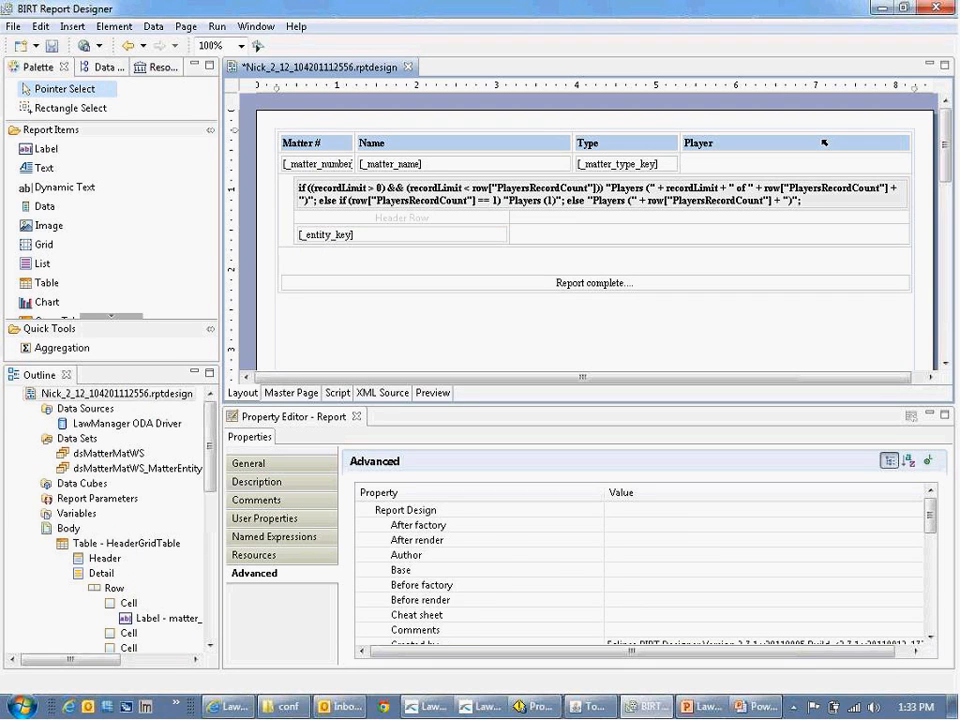
left_click(476, 203)
right_click(476, 203)
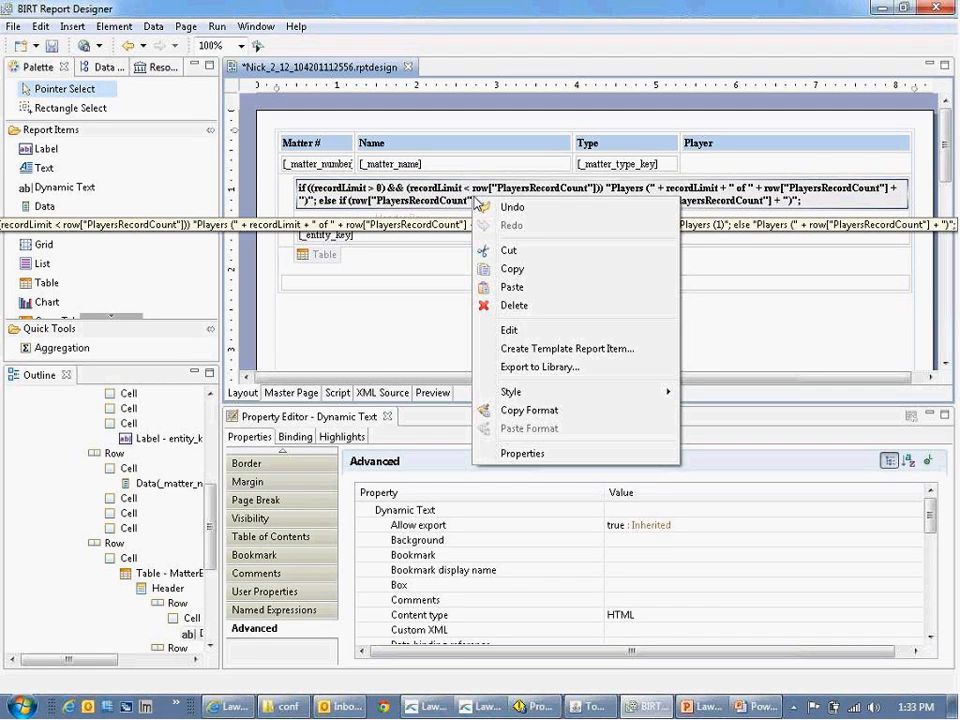
left_click(548, 306)
Move the _entity_key data field into the detail cell beneath the Player heading, and preview the report before returning to the layout.
left_click_drag(347, 222, 681, 197)
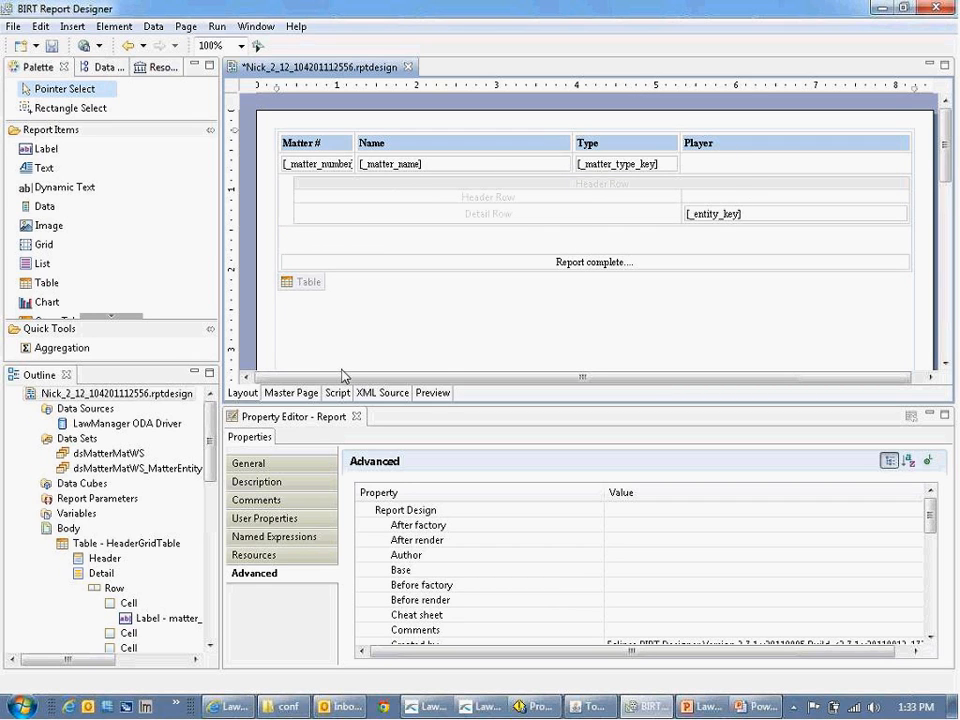
left_click(433, 393)
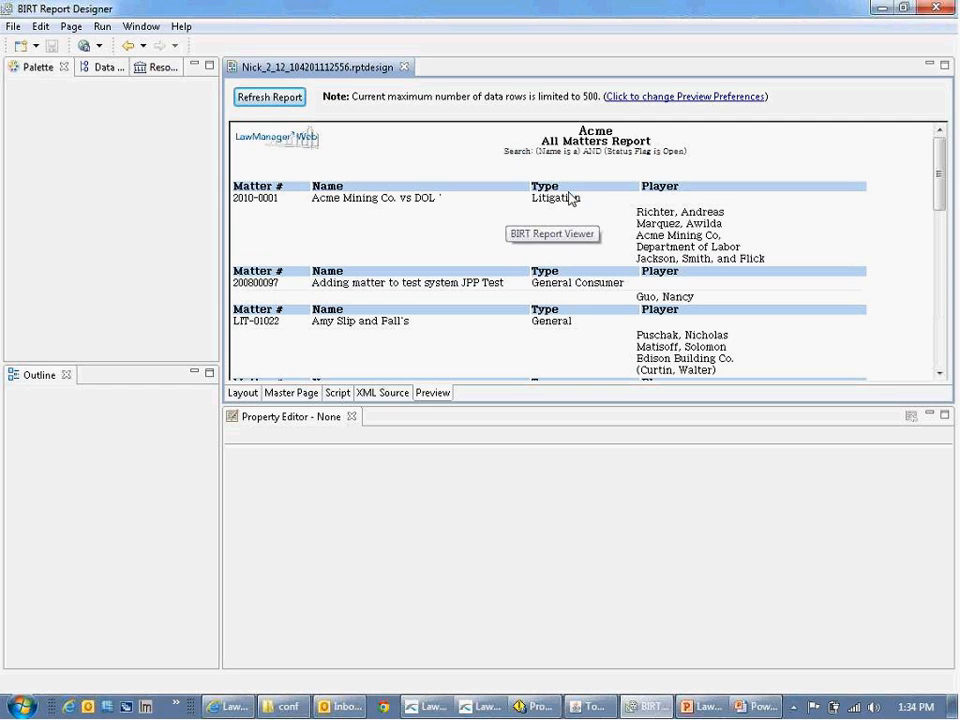
left_click(232, 396)
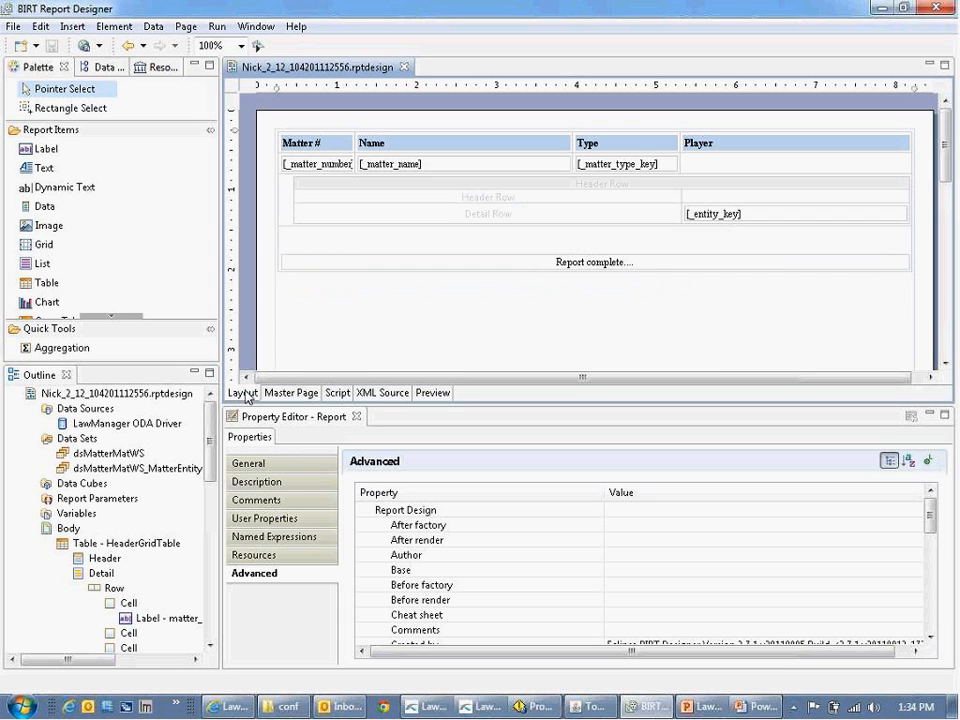
Review the data sources and dsMatterMatWS fields in the outline, and look over the report items available for the design.
left_click(32, 528)
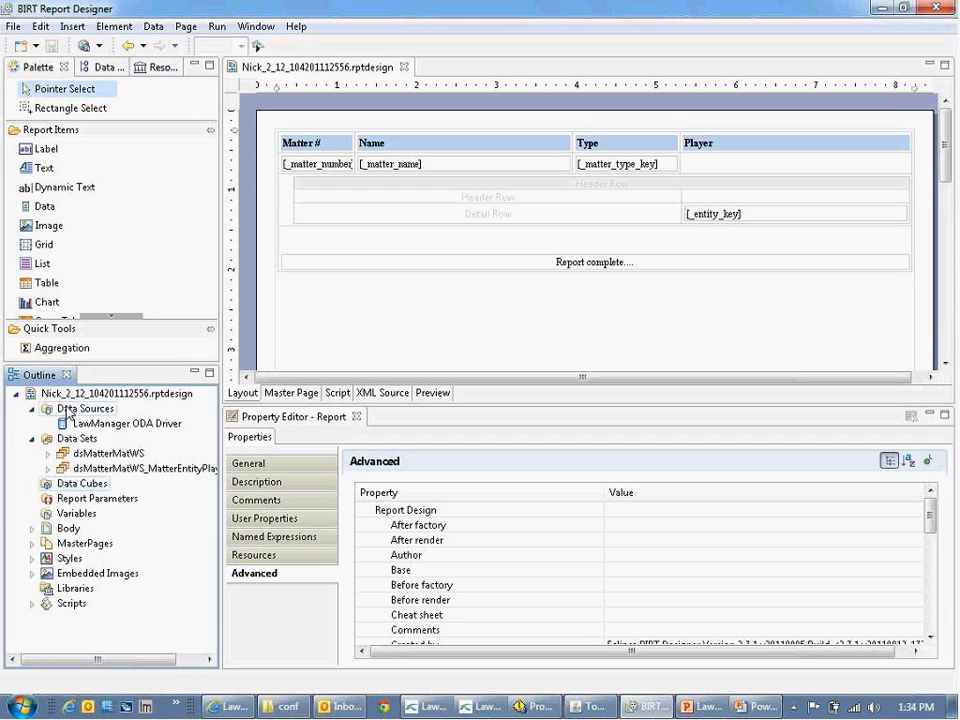
left_click(88, 457)
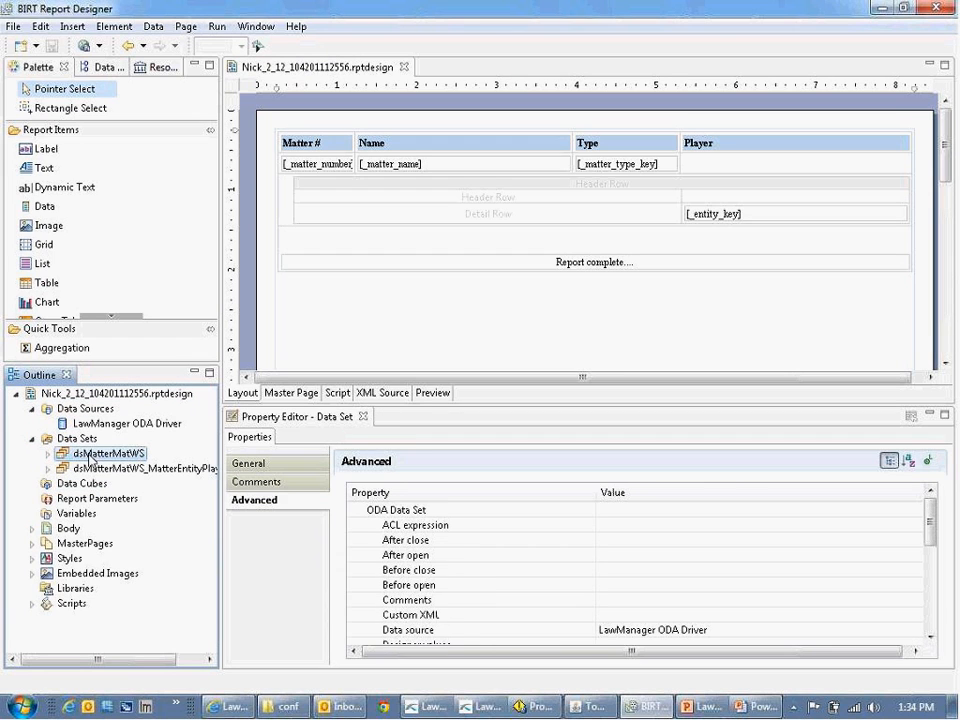
left_click(47, 454)
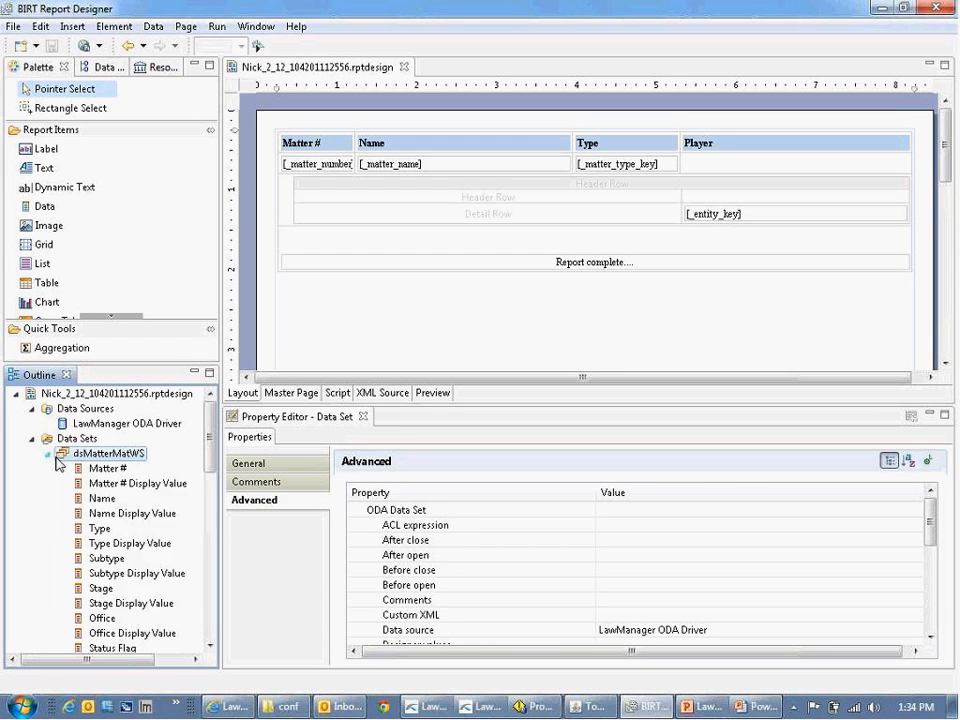
left_click(104, 470)
left_click(48, 455)
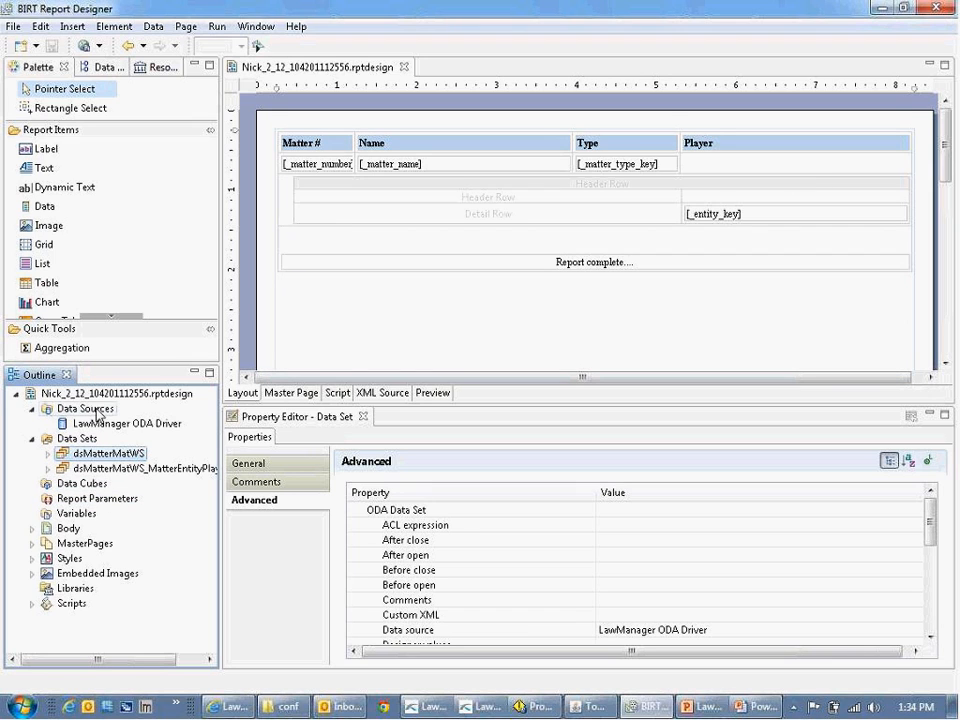
left_click(47, 305)
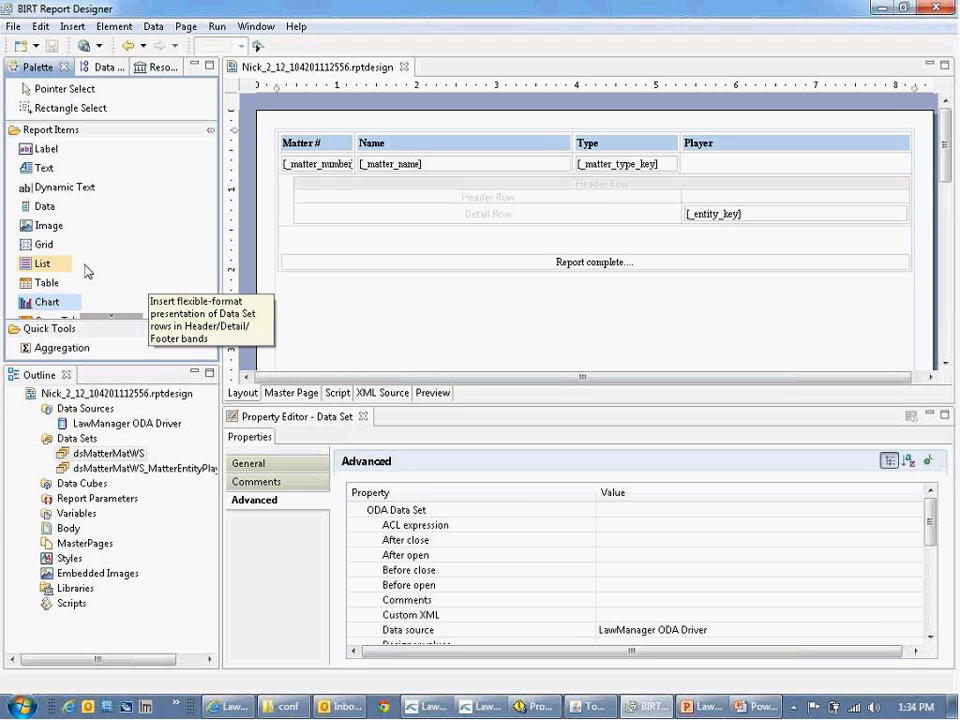
scroll(88, 271, "down", 1)
scroll(88, 271, "up", 1)
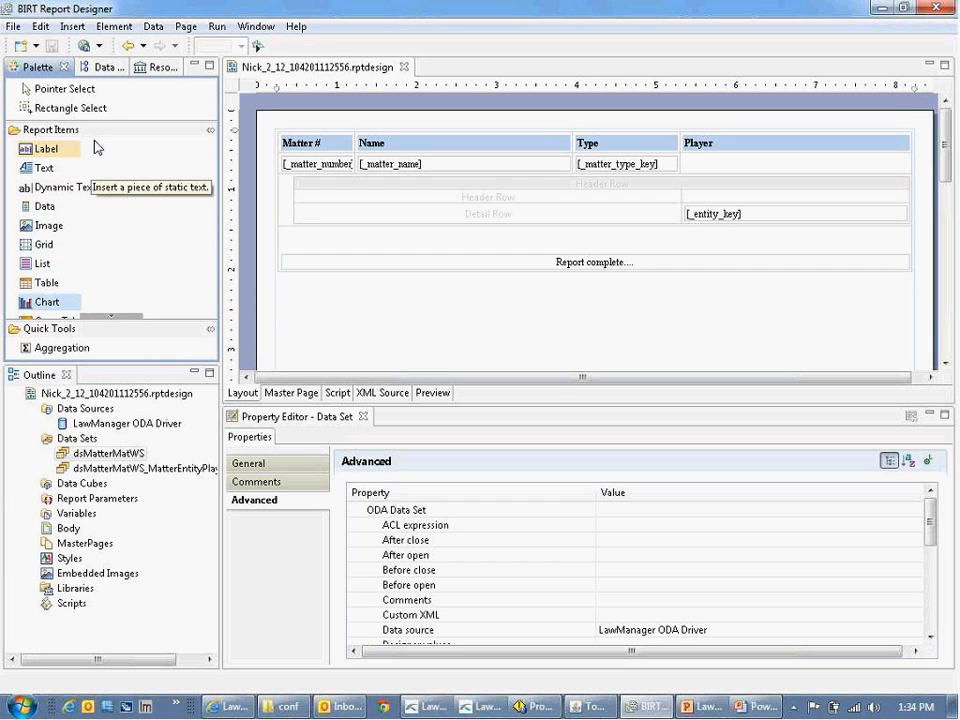
left_click_drag(96, 147, 264, 138)
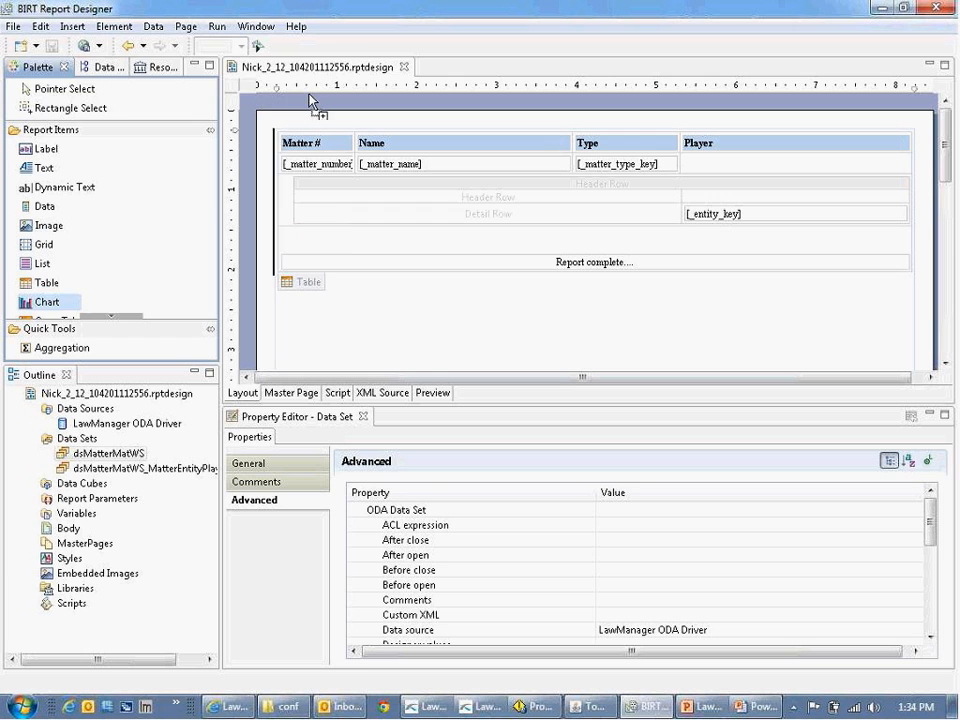
Save a copy of the report design as Nick.rptdesign in the default workspace directory.
left_click(14, 26)
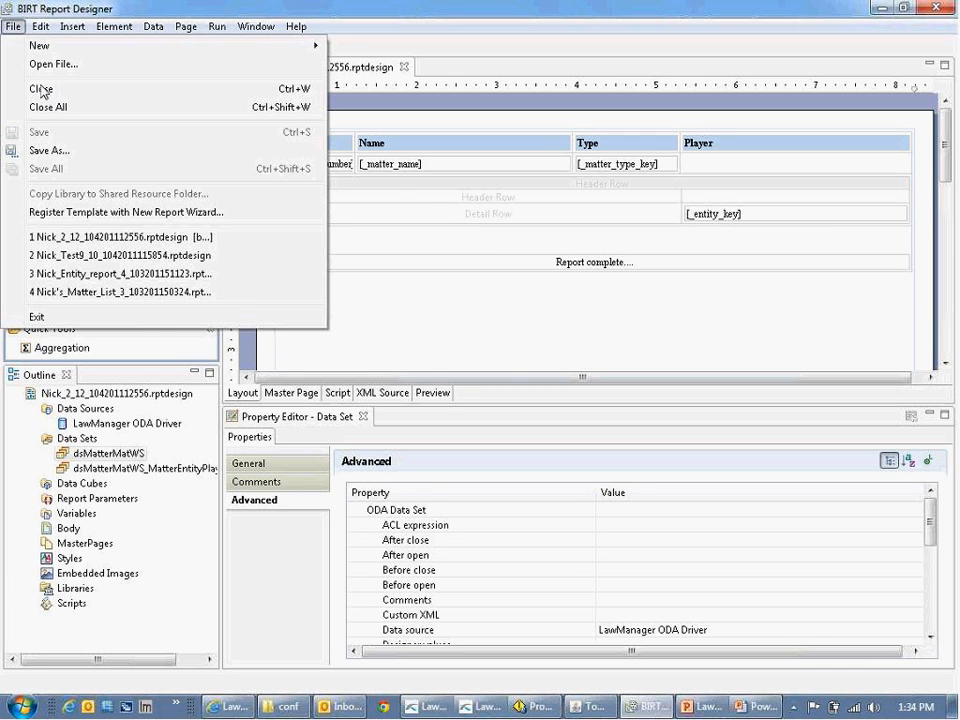
left_click(50, 158)
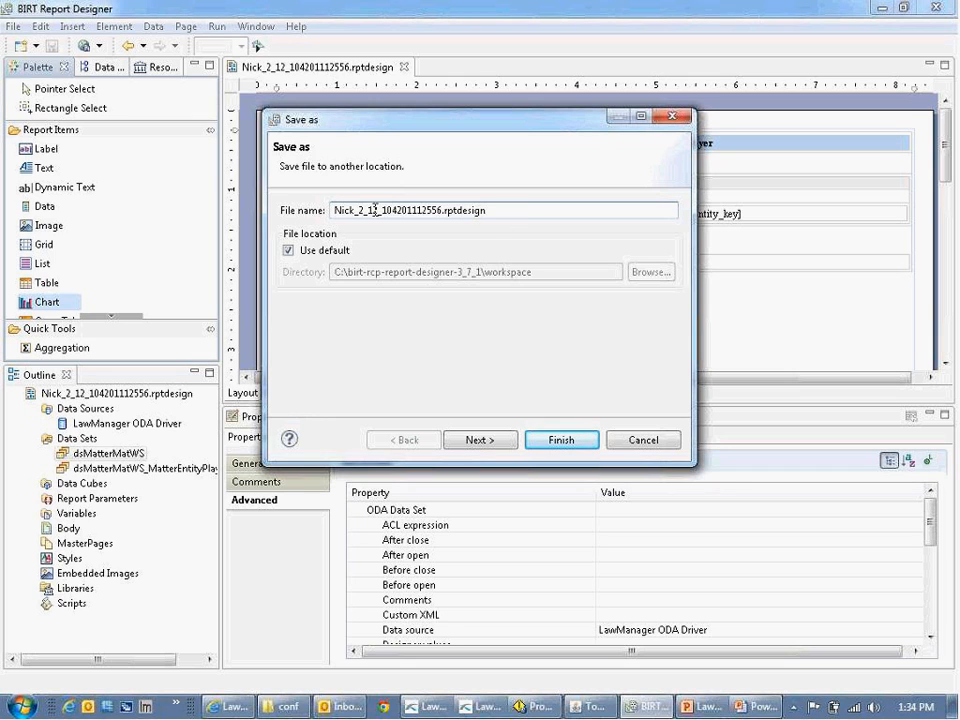
left_click(336, 210)
left_click_drag(354, 210, 441, 211)
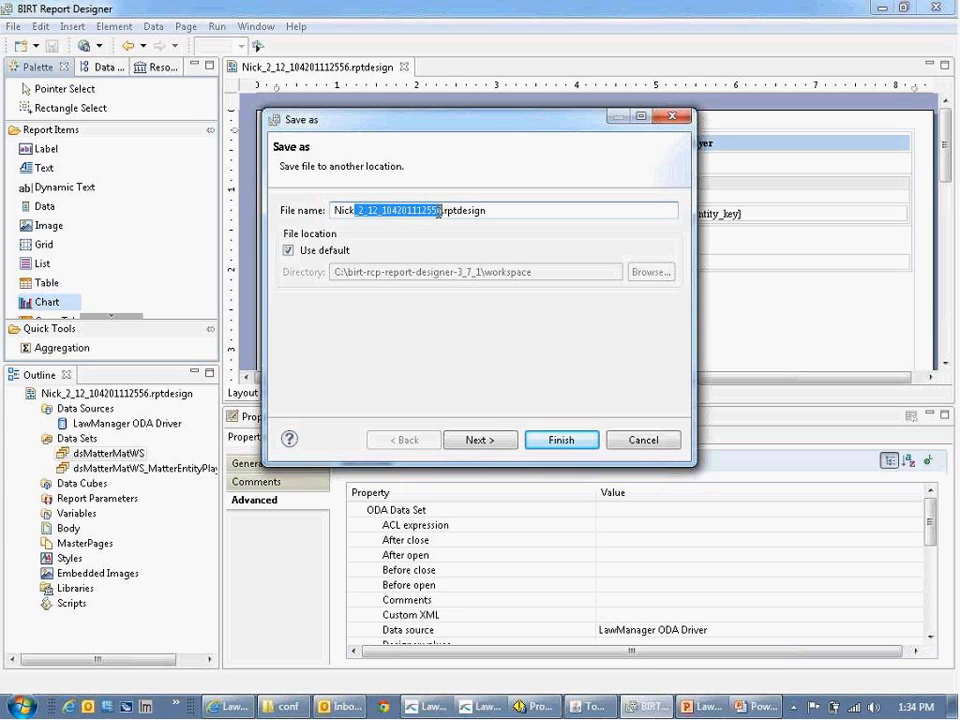
key("BackSpace")
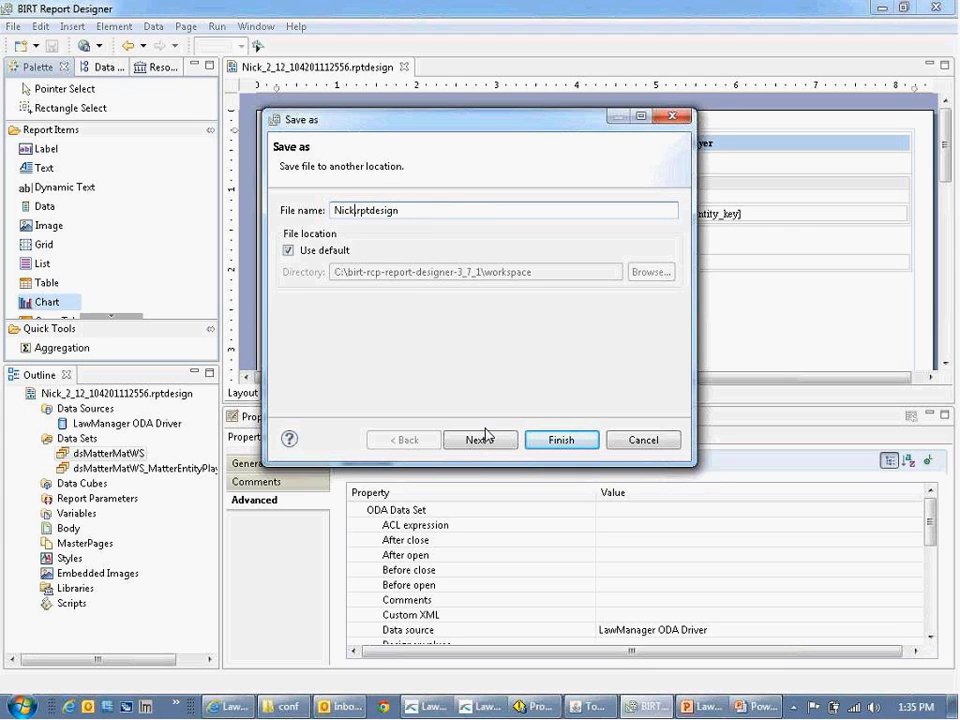
left_click(561, 440)
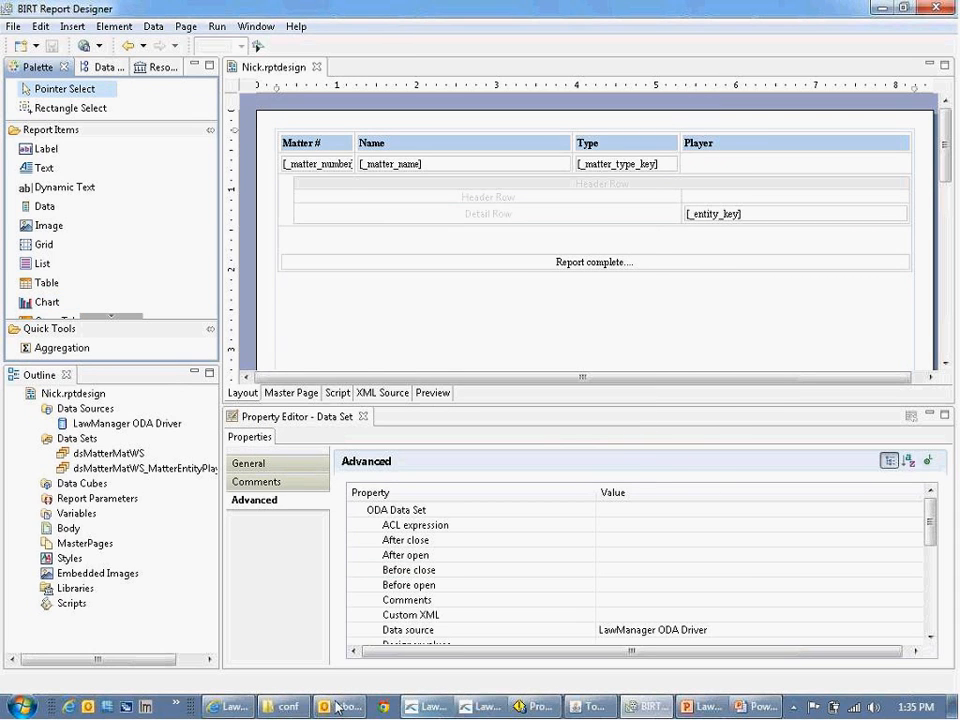
Switch to File Explorer and locate Nick.rptdesign in the workspace folder of birt-rcp-report-designer-3_7_1.
left_click(280, 706)
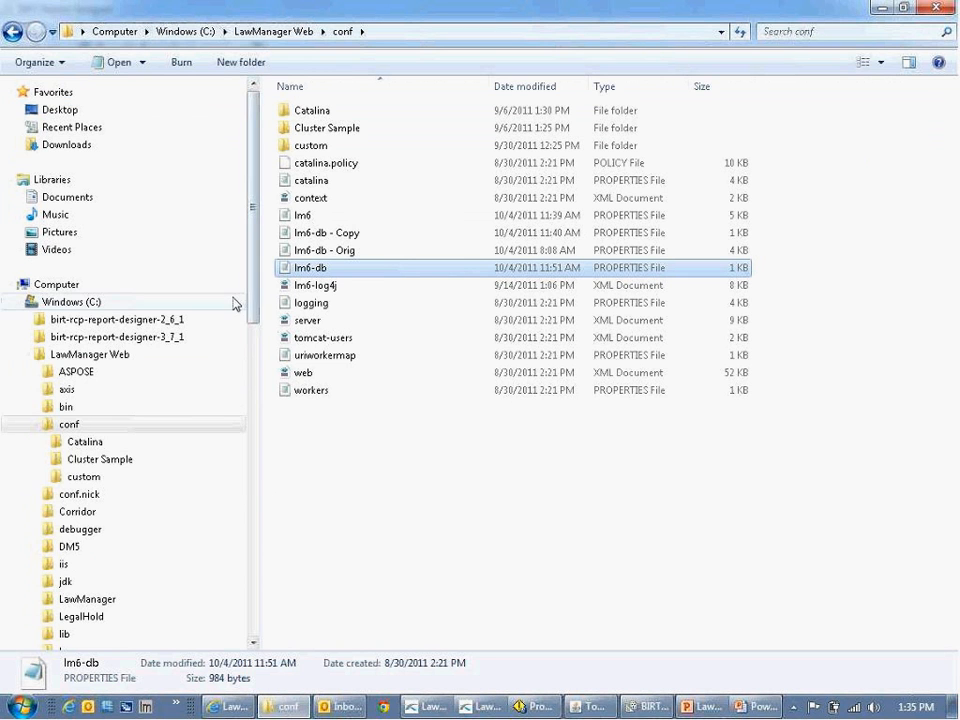
left_click(98, 320)
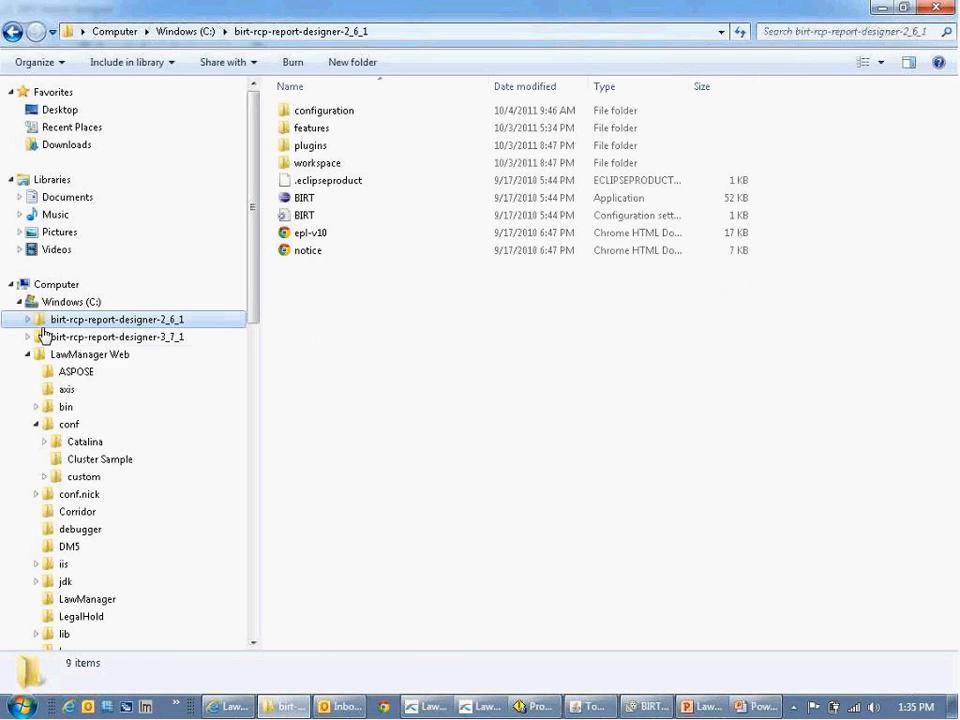
left_click(28, 337)
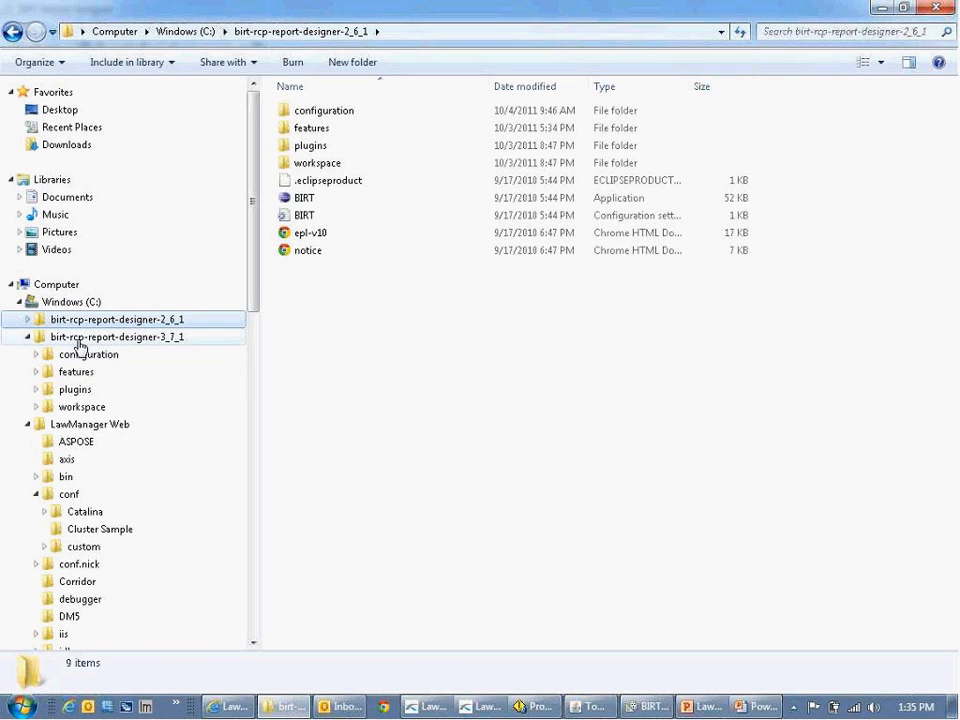
left_click(84, 406)
left_click(324, 189)
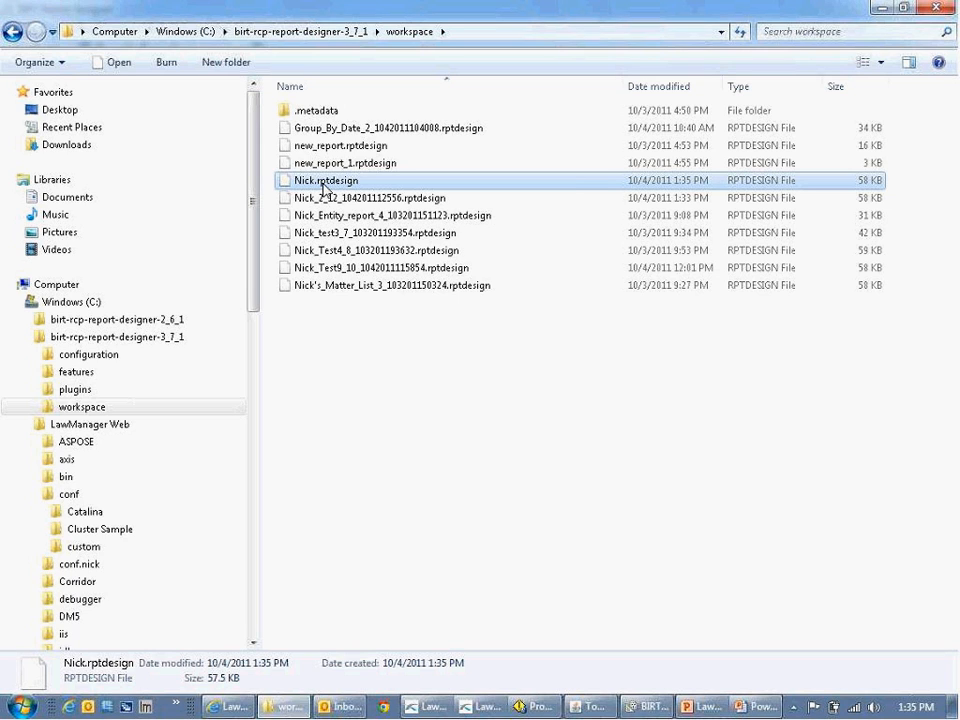
right_click(323, 185)
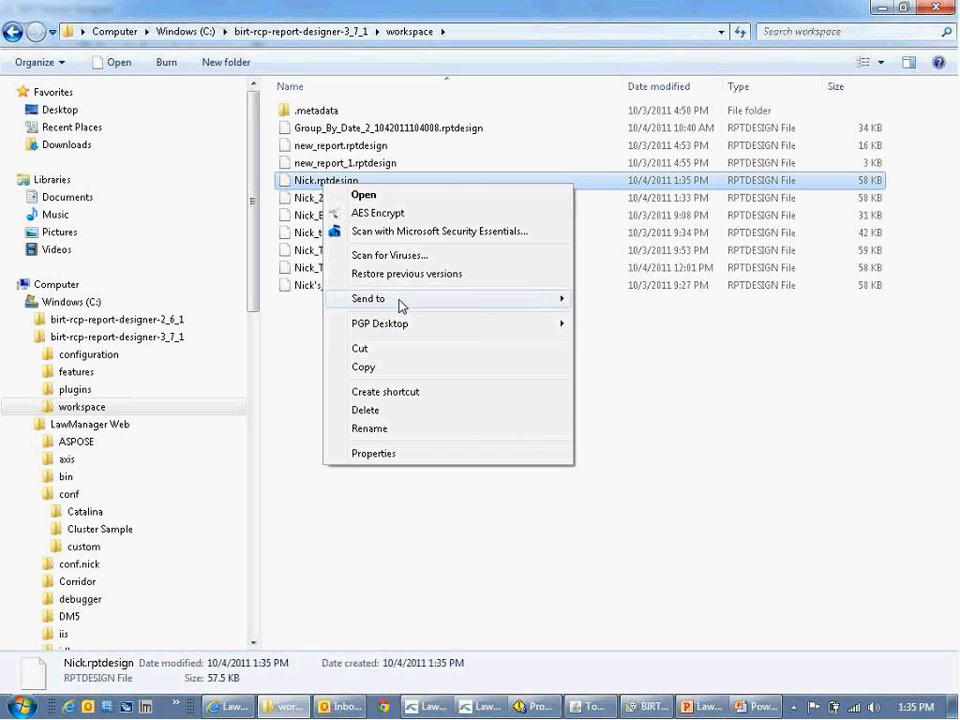
mouse_move(401, 306)
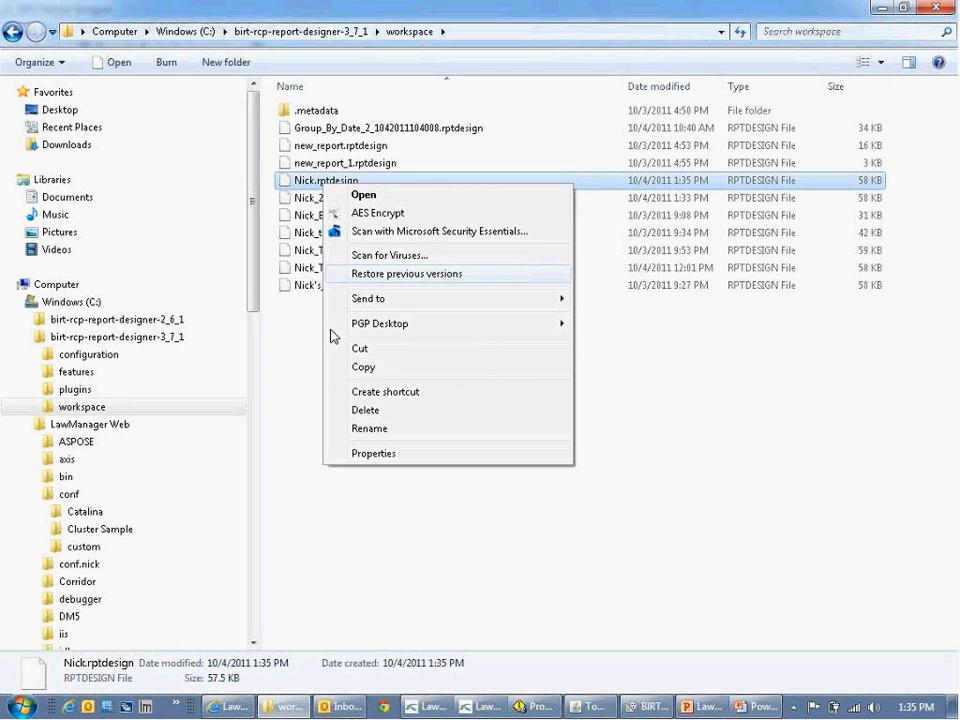
left_click(304, 378)
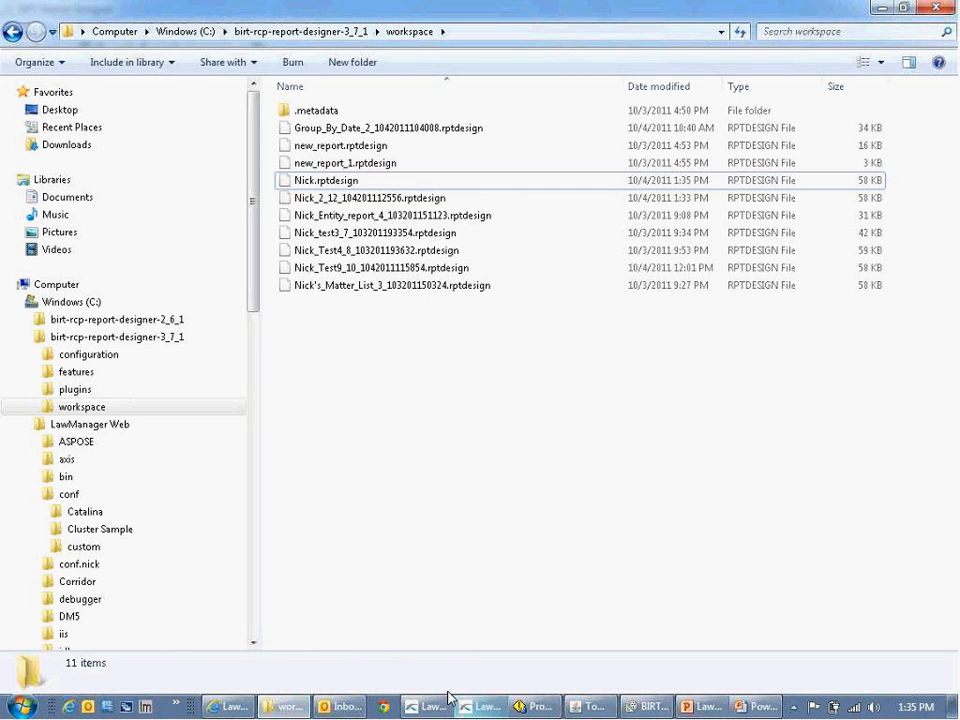
Switch to LawManager Pro and close the System Variables window.
key("alt+Tab")
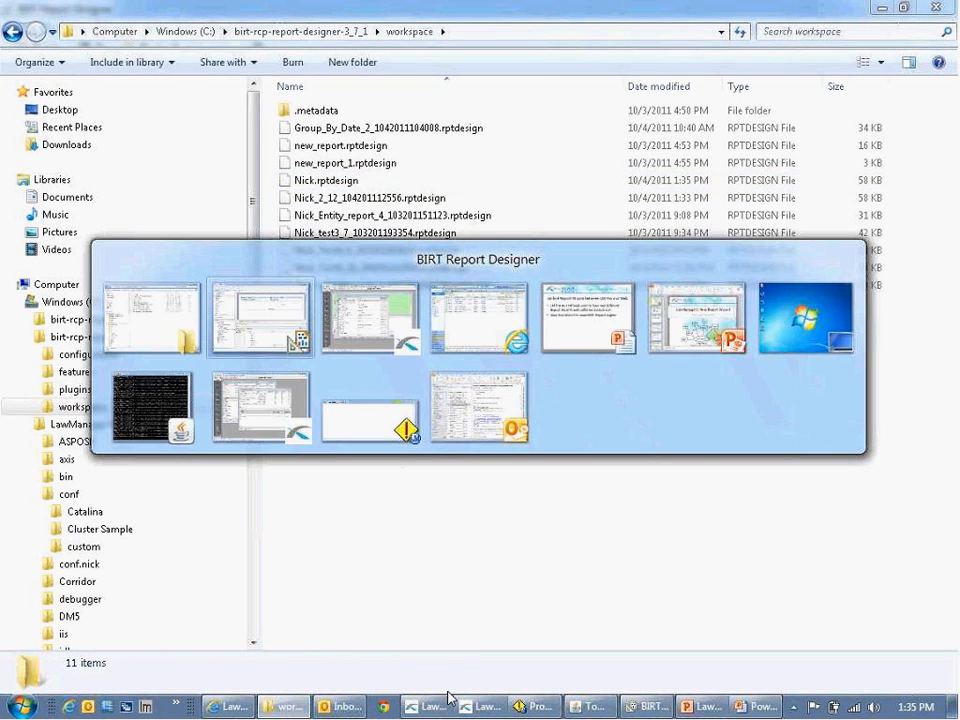
key("alt+Tab")
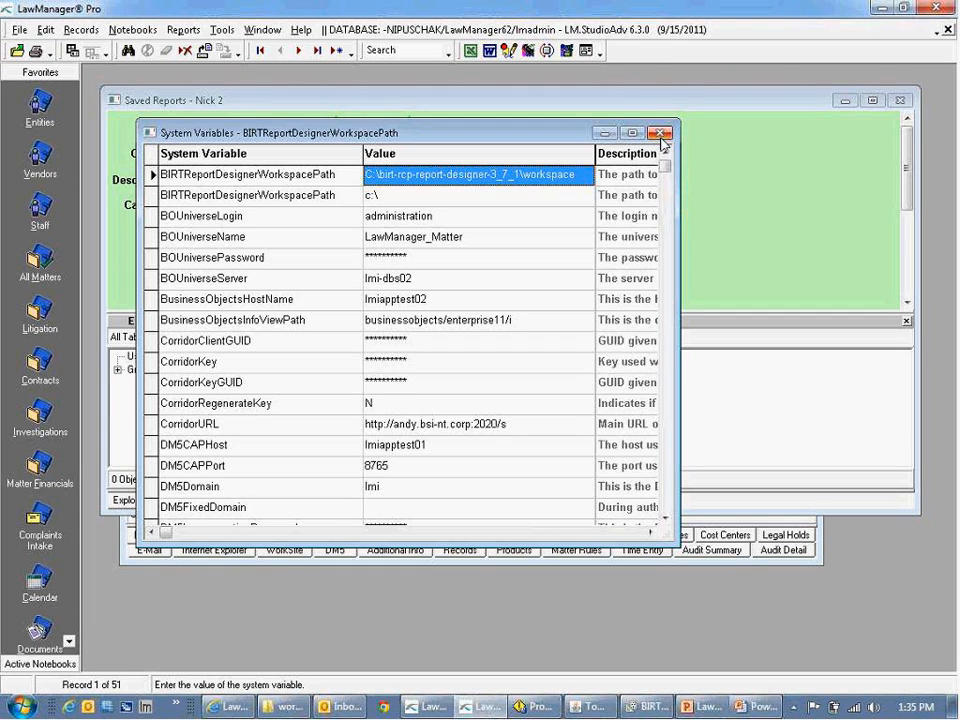
left_click(661, 133)
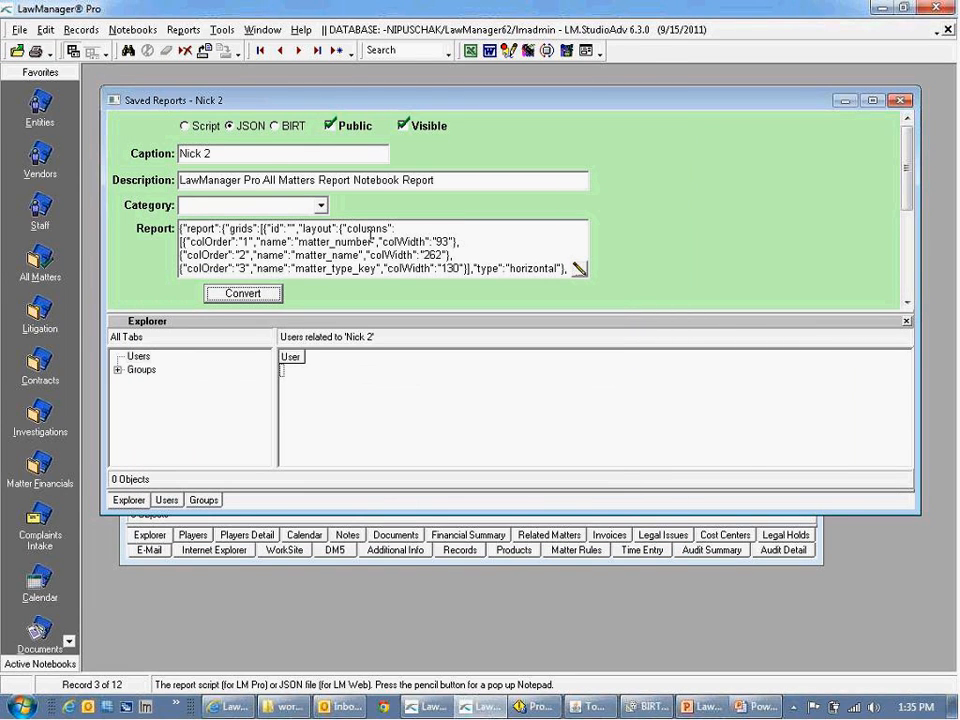
Open the Nick 2 saved report's text in the memo editor and delete all of its JSON content.
left_click(577, 269)
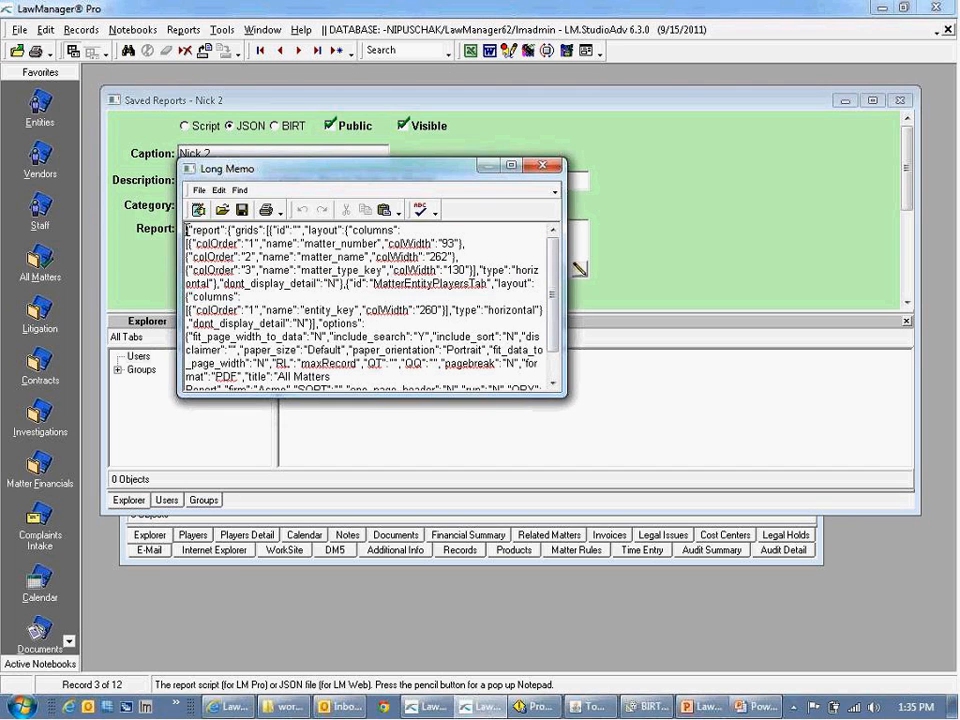
left_click_drag(187, 231, 582, 425)
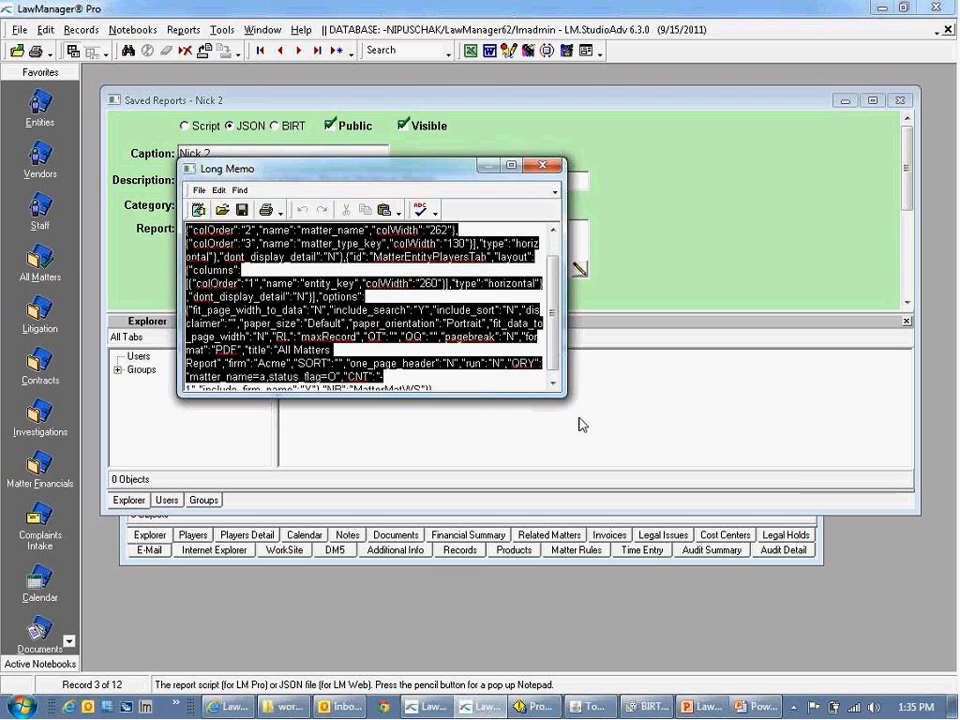
key("Delete")
left_click_drag(459, 272, 114, 271)
key("Delete")
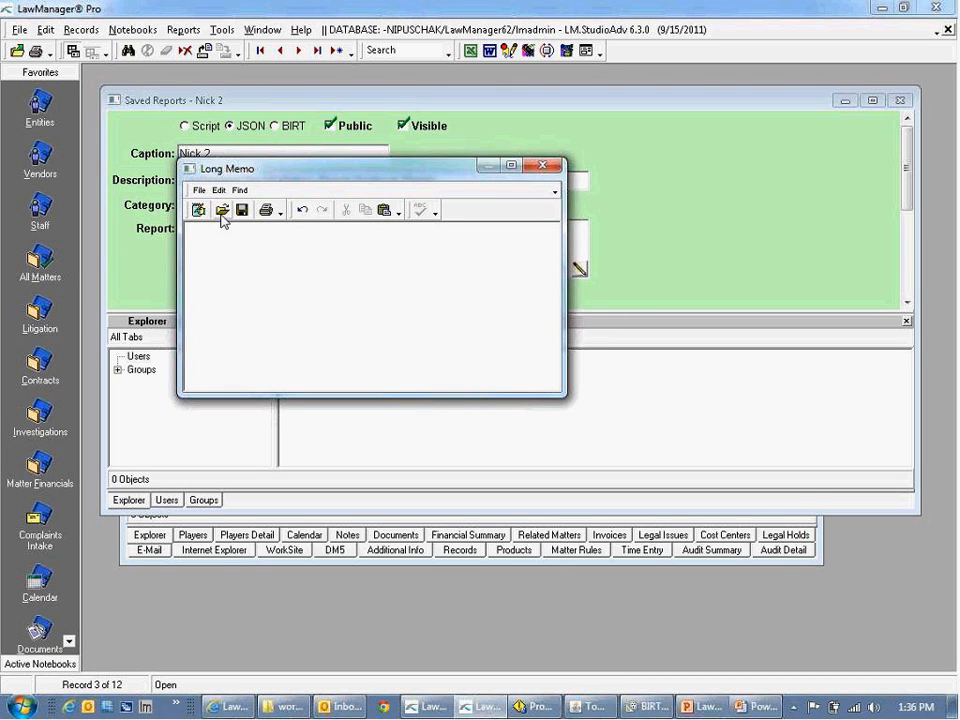
left_click(222, 210)
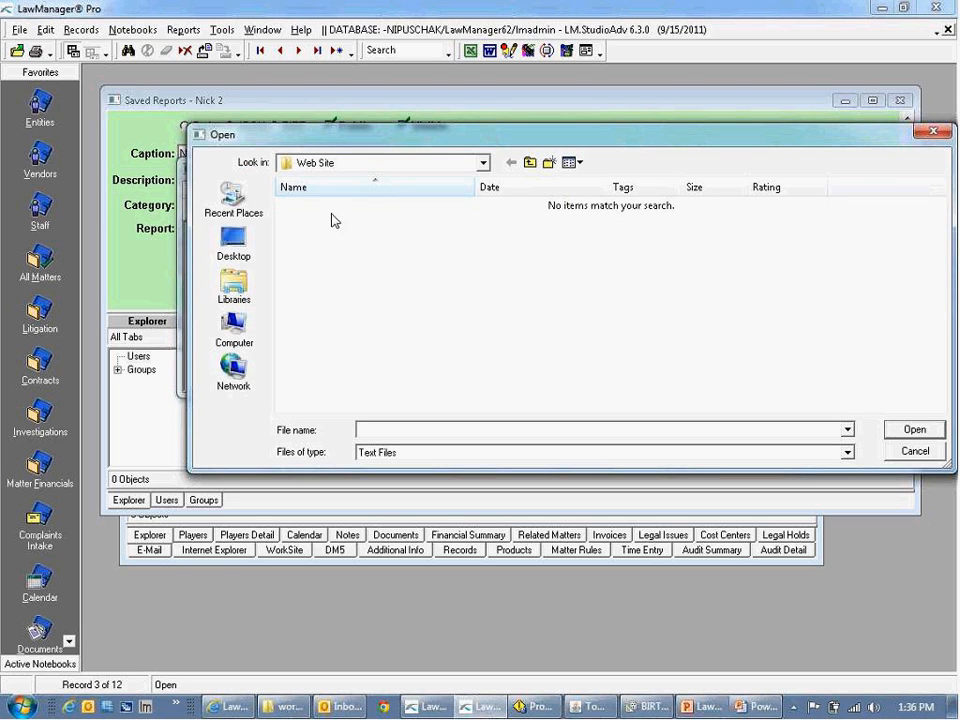
left_click(424, 454)
left_click(424, 466)
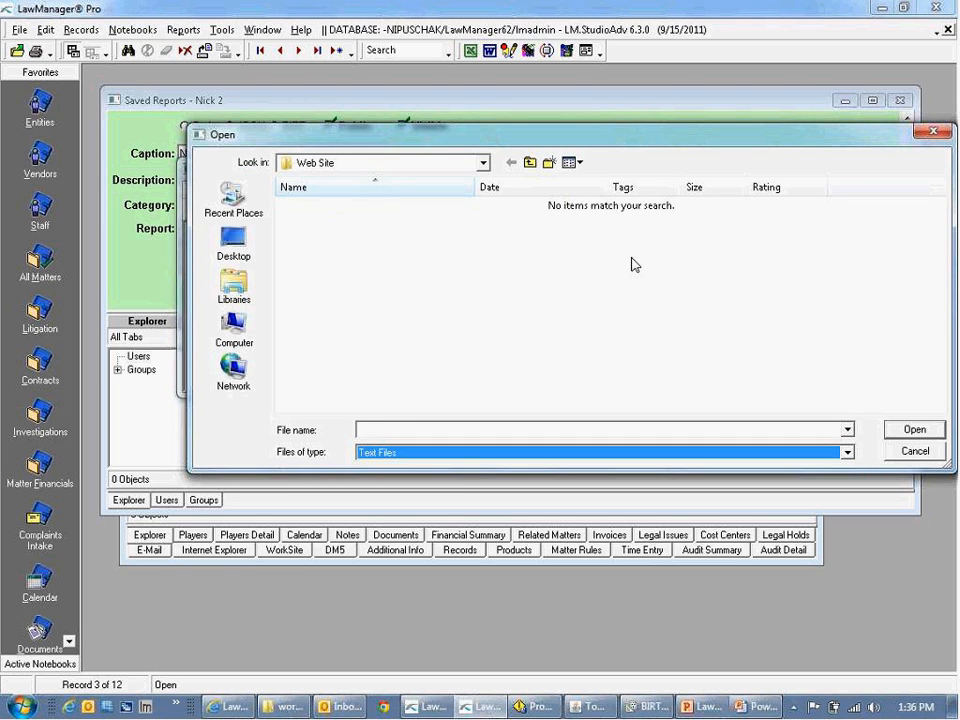
left_click(938, 130)
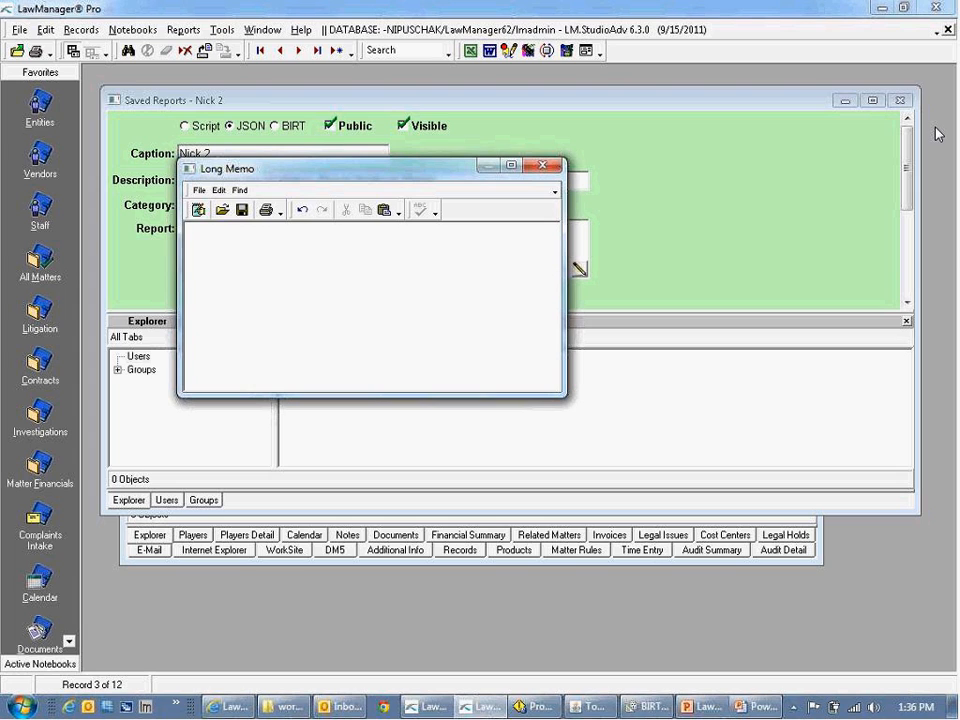
Switch to File Explorer and rename Nick.rptdesign in the workspace folder as Nick.txt.
key("alt+Tab")
left_click(345, 186)
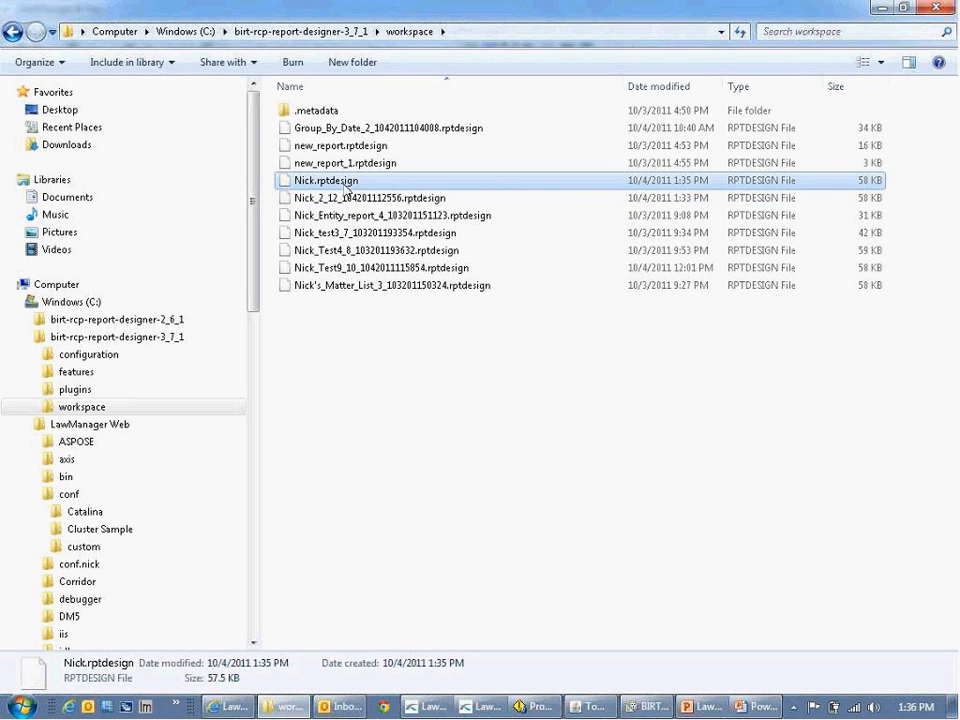
key("F2")
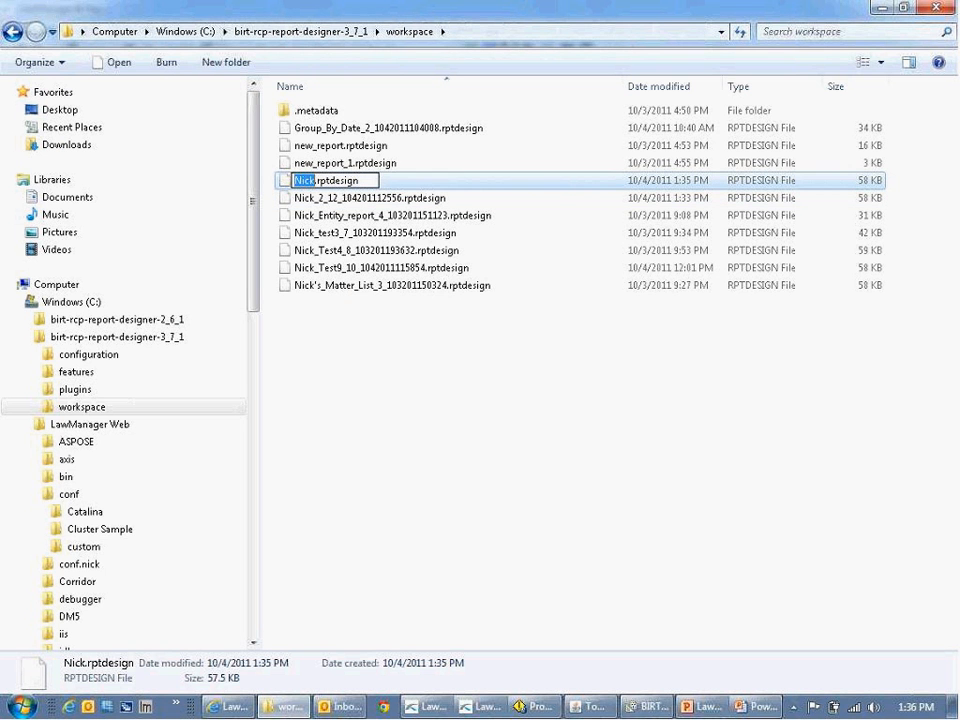
left_click_drag(316, 180, 395, 187)
type(".txt")
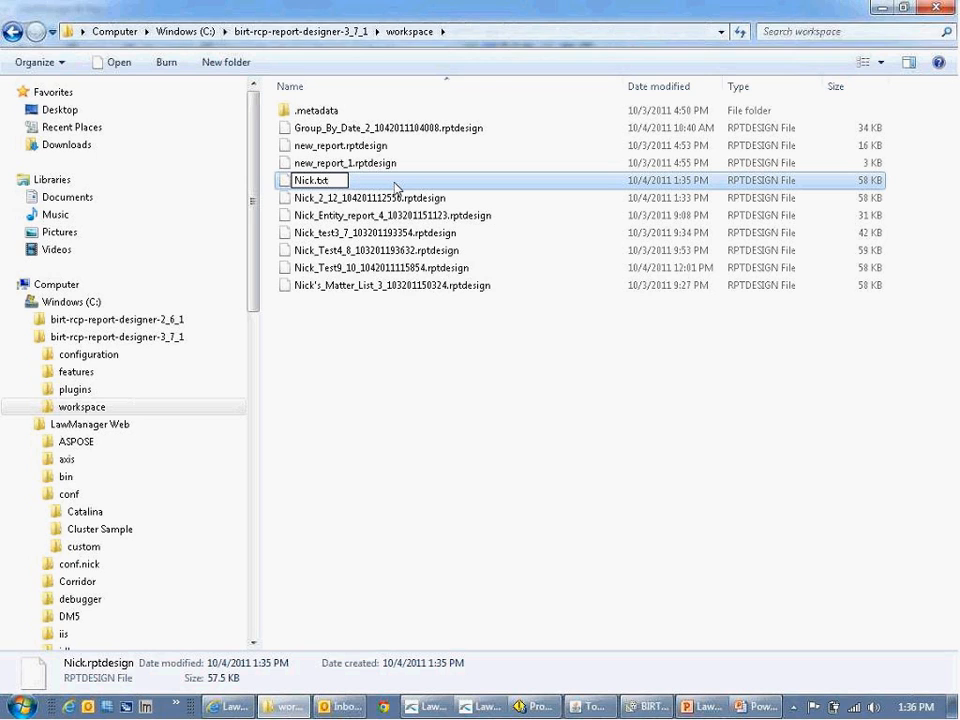
key("Return")
left_click(553, 367)
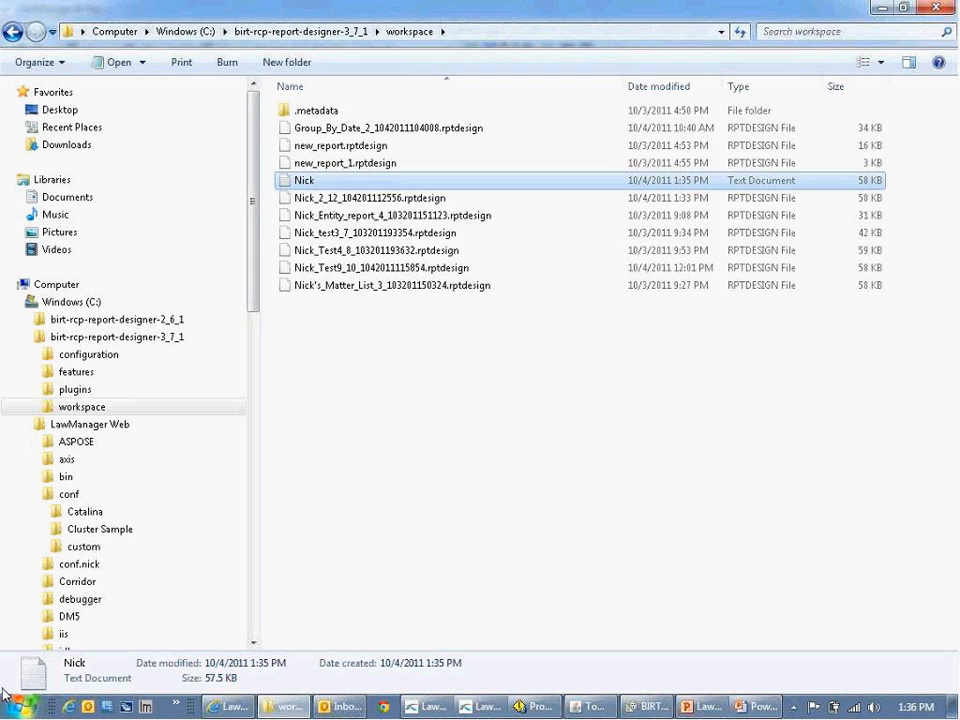
Switch to LawManager Pro, load Nick.txt from C:\birt-rcp-report-designer-3_7_1\workspace into the empty report memo, and close the memo.
key("alt+Tab")
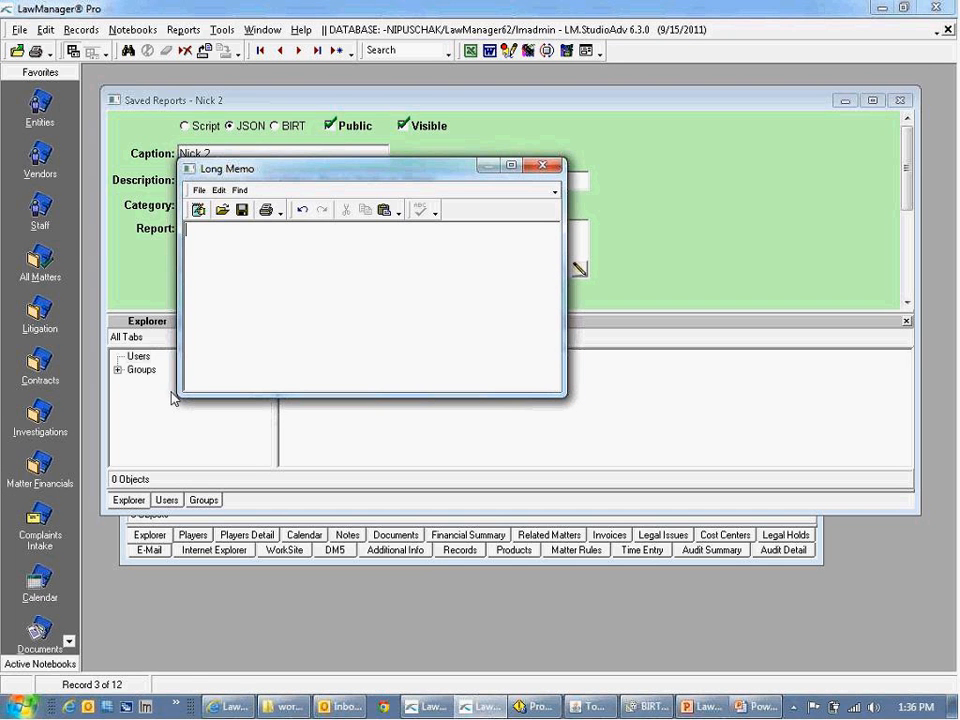
left_click(222, 210)
left_click(238, 293)
left_click(248, 333)
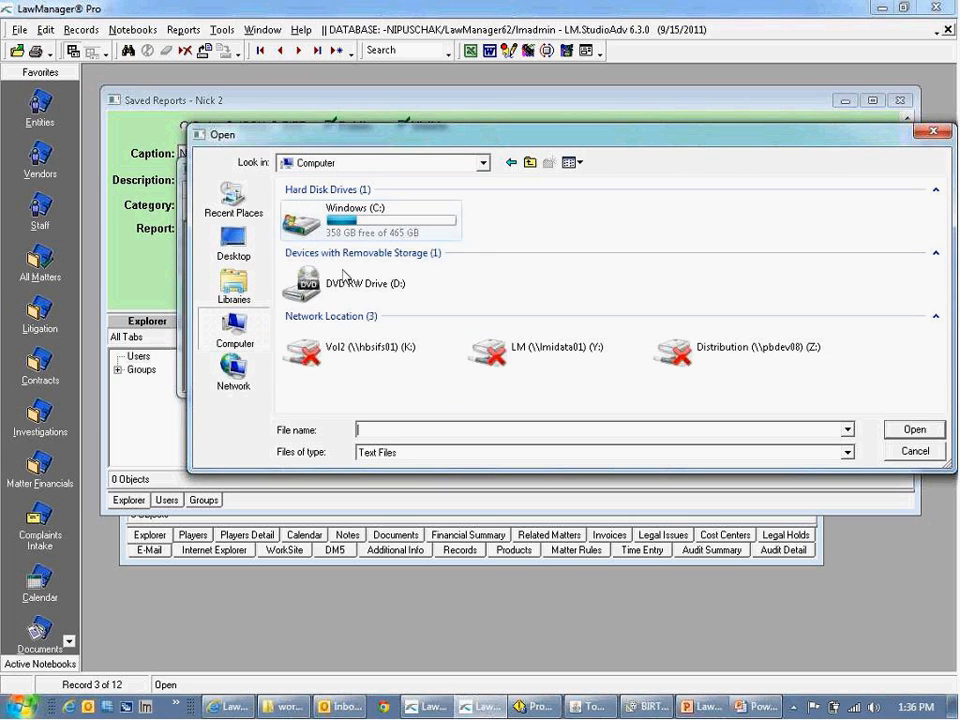
double_click(373, 218)
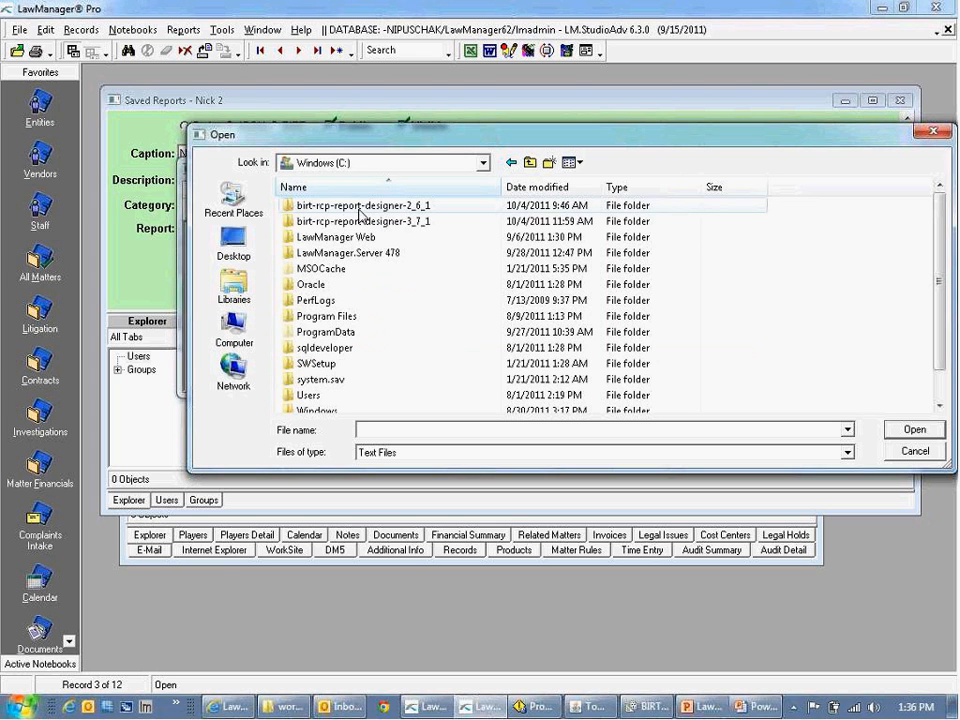
double_click(362, 224)
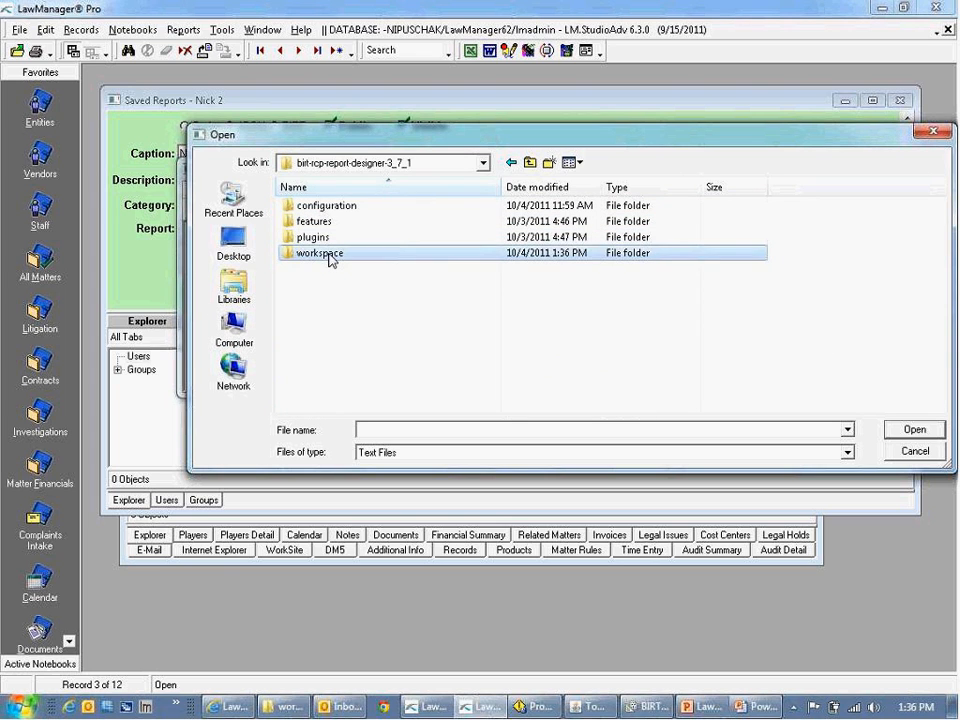
double_click(332, 253)
double_click(305, 221)
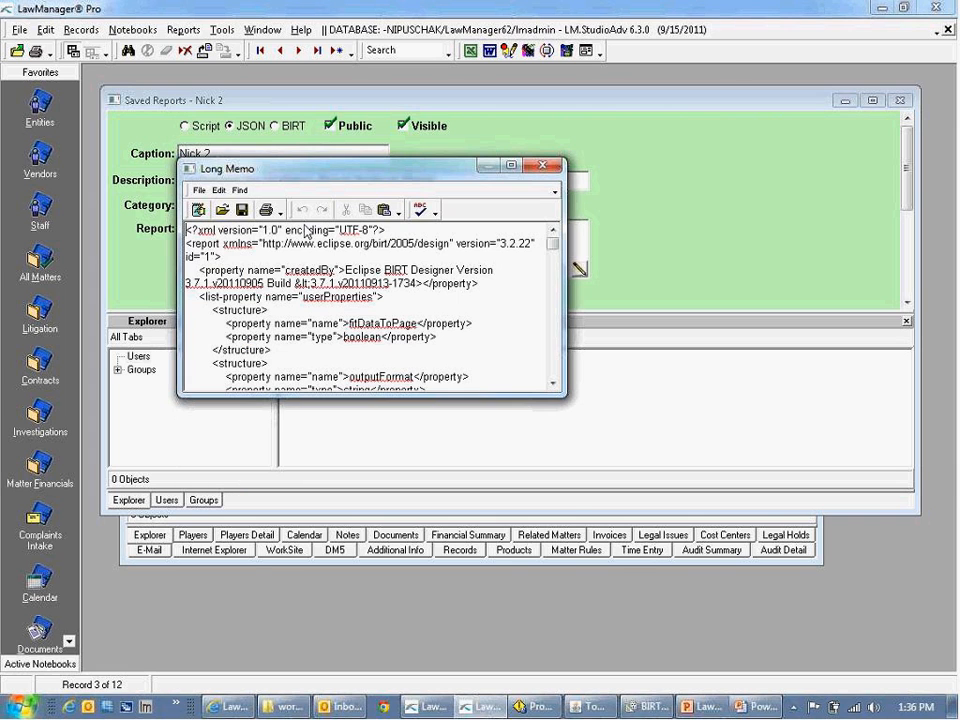
left_click(543, 165)
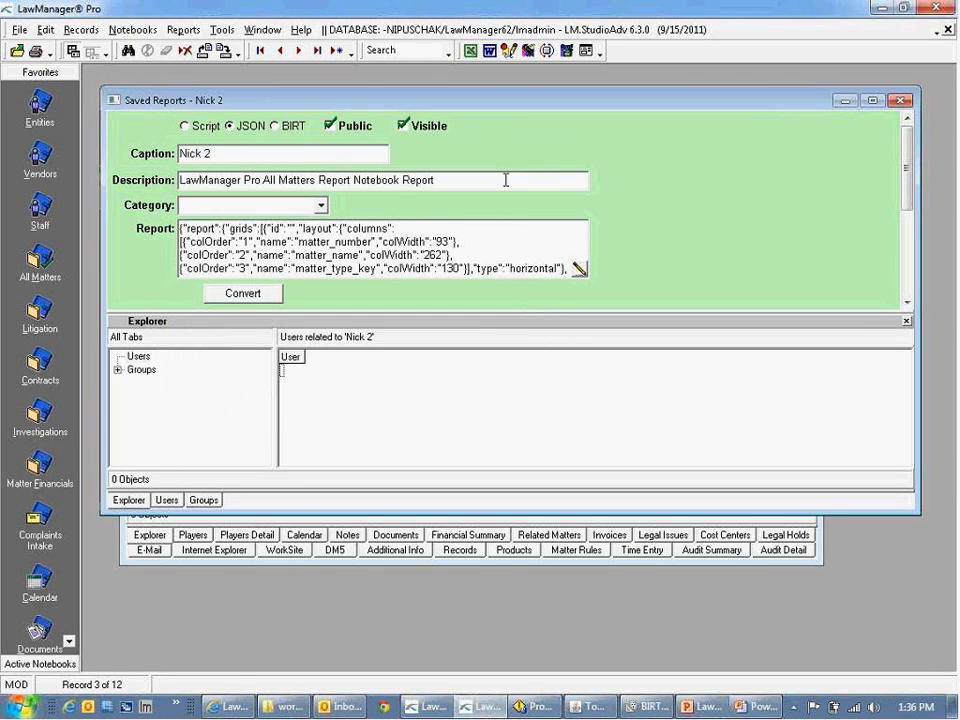
Set the Nick 2 saved report's type to BIRT and save the record.
left_click(276, 126)
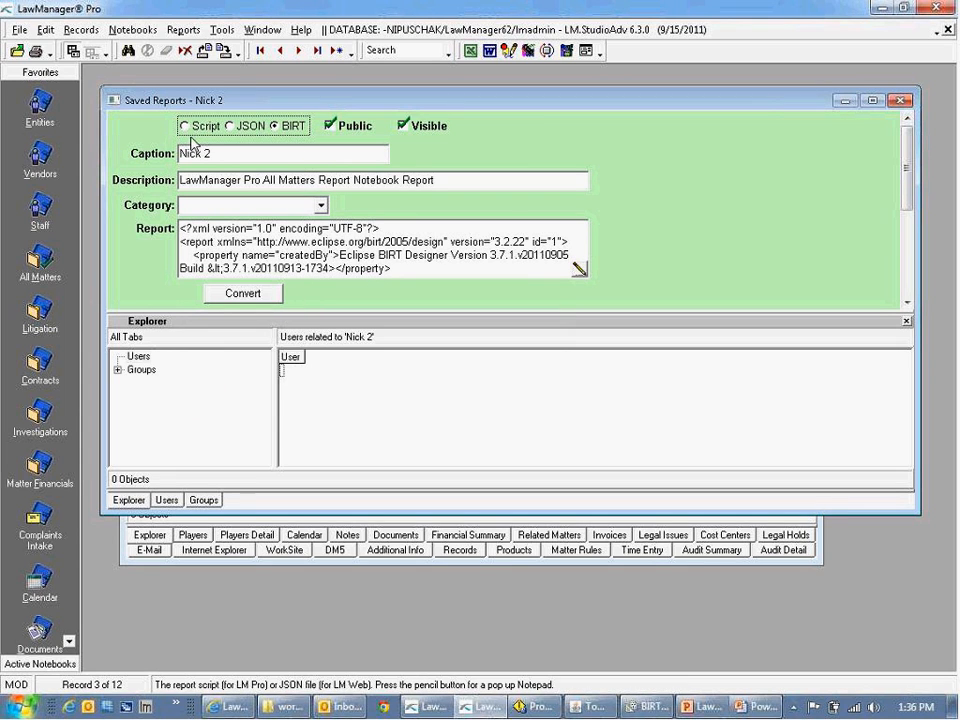
left_click(226, 51)
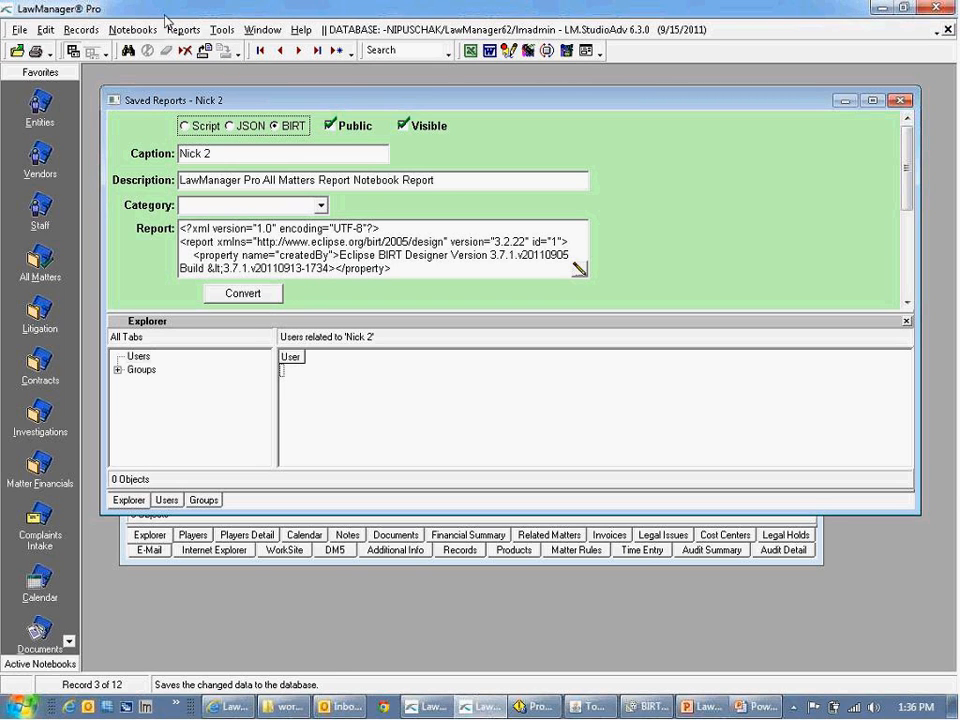
Run the public saved report Nick 2, review the generated PDF, and close it.
left_click(200, 30)
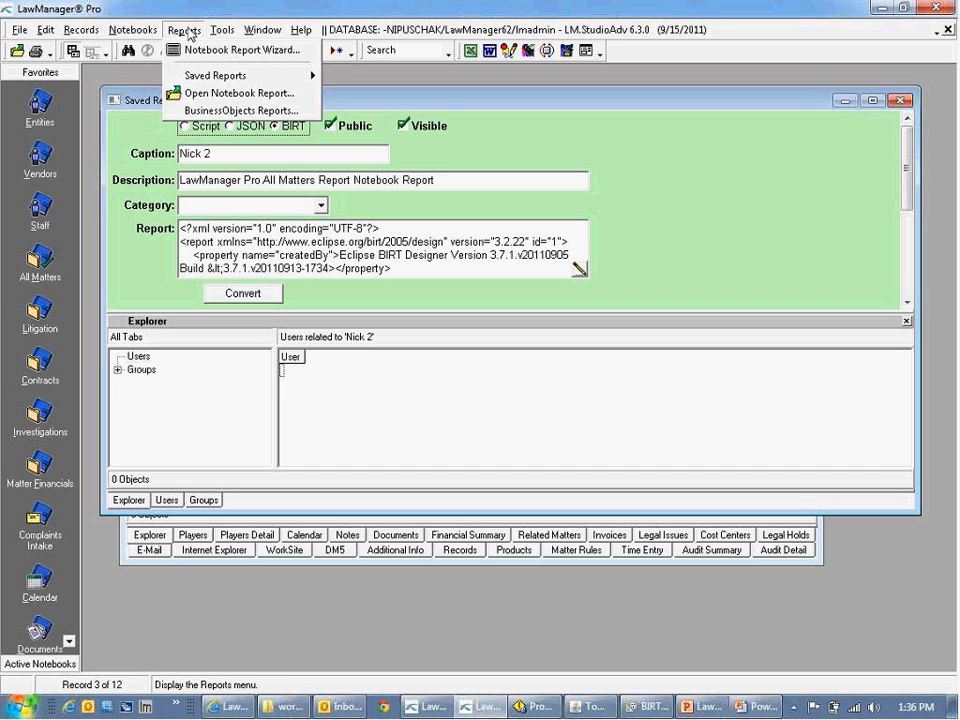
mouse_move(230, 80)
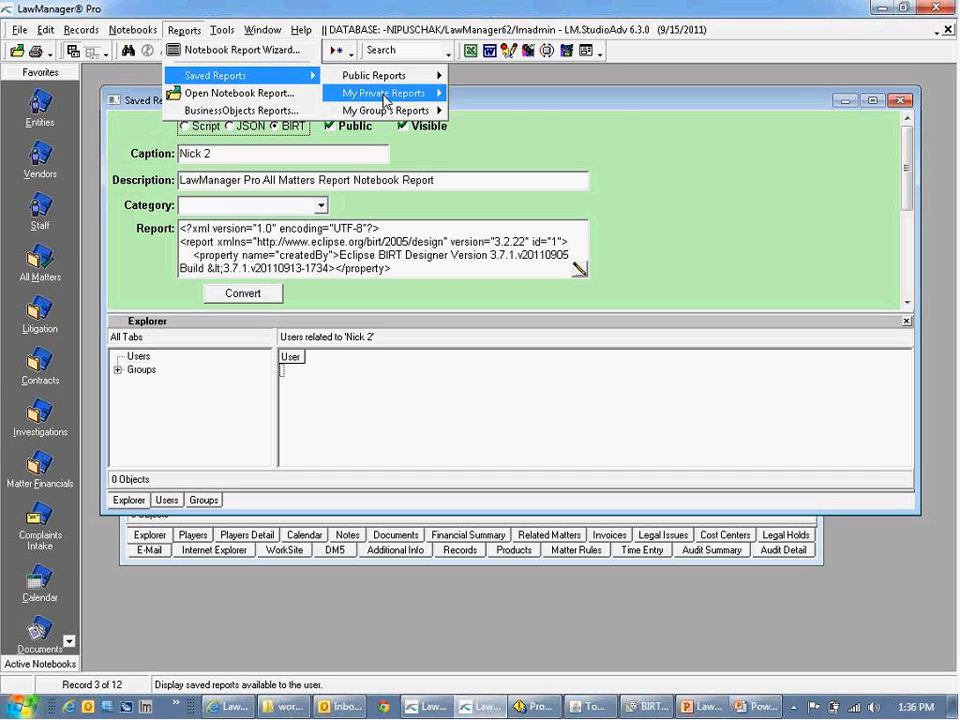
mouse_move(405, 80)
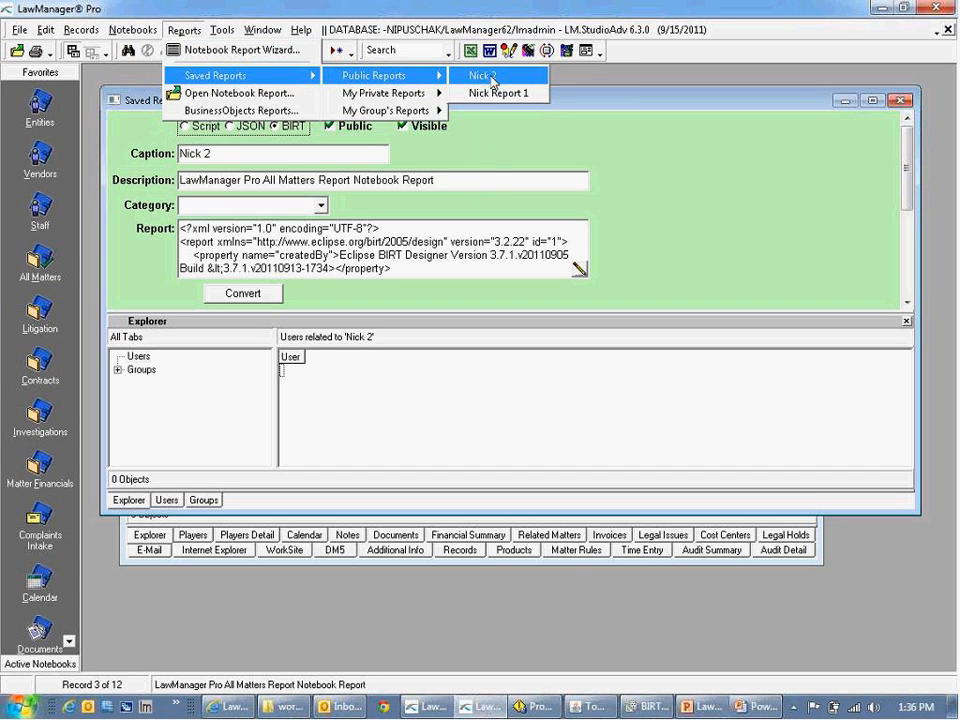
left_click(492, 78)
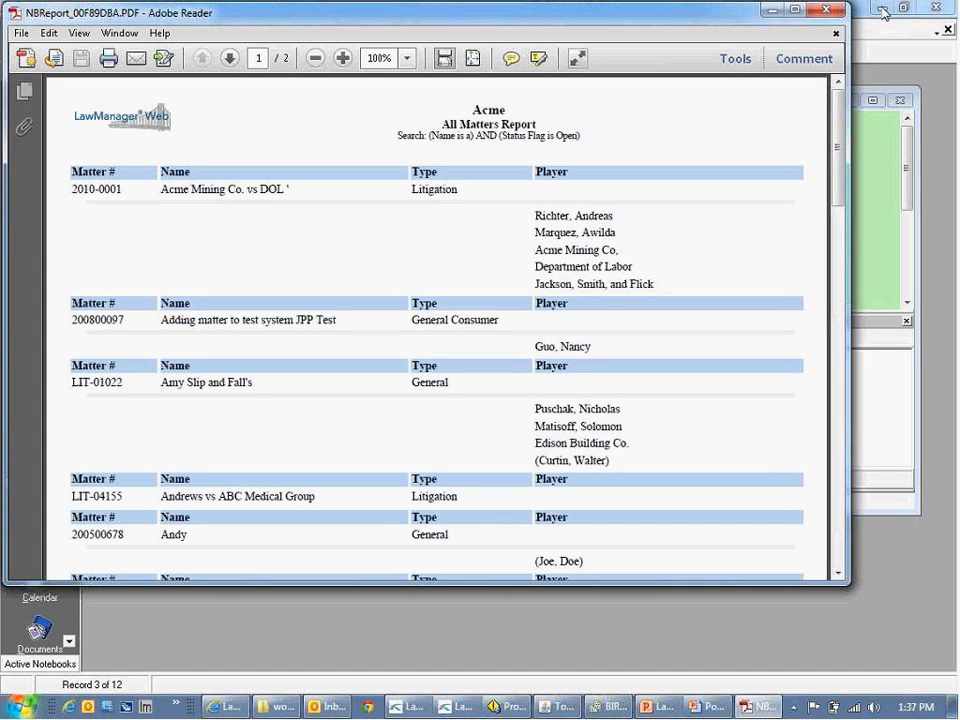
left_click(827, 14)
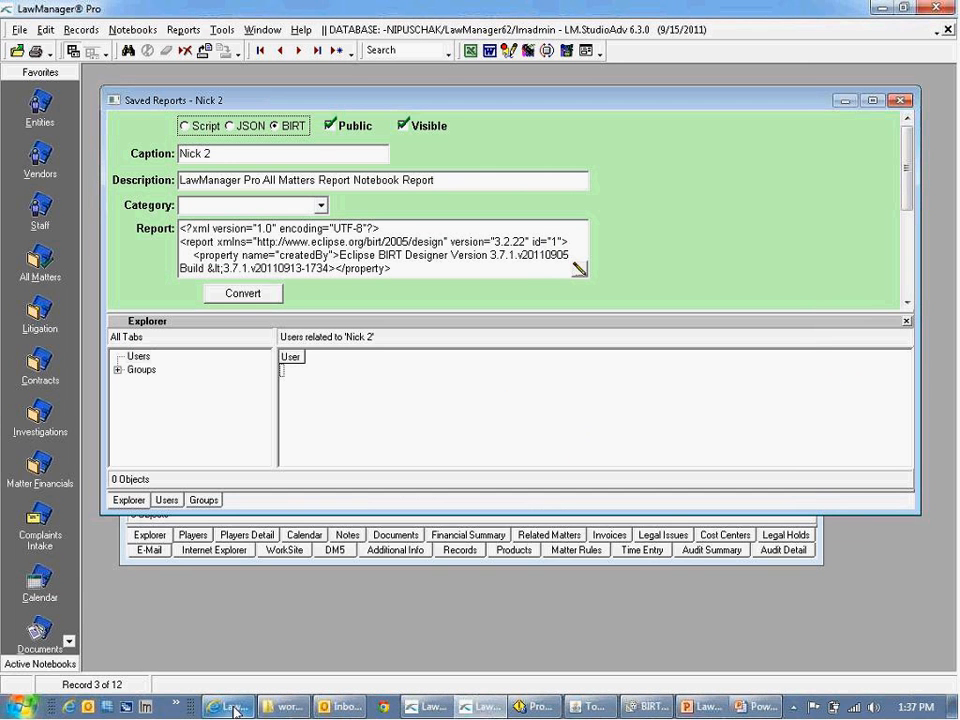
Switch to LawManager Web and run the public report Nick 2.
left_click(233, 710)
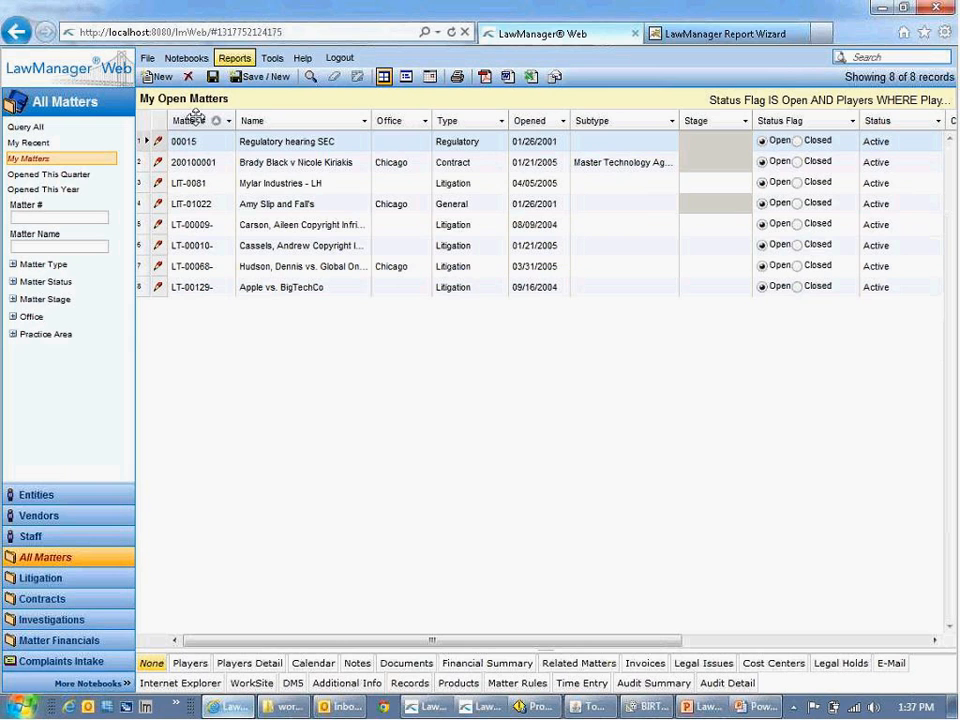
left_click(240, 60)
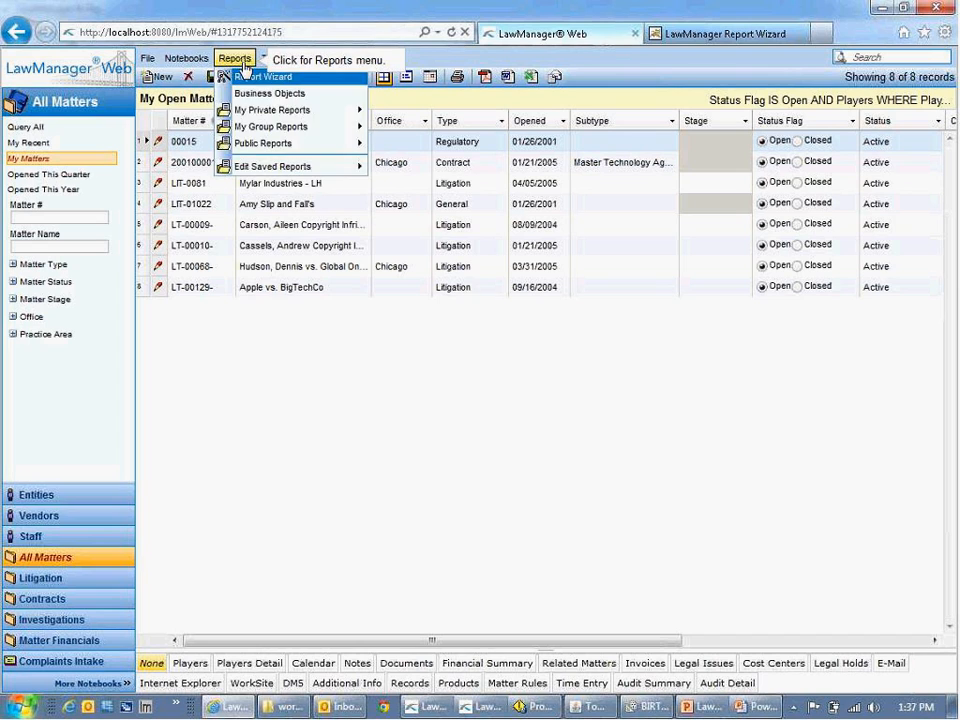
mouse_move(303, 116)
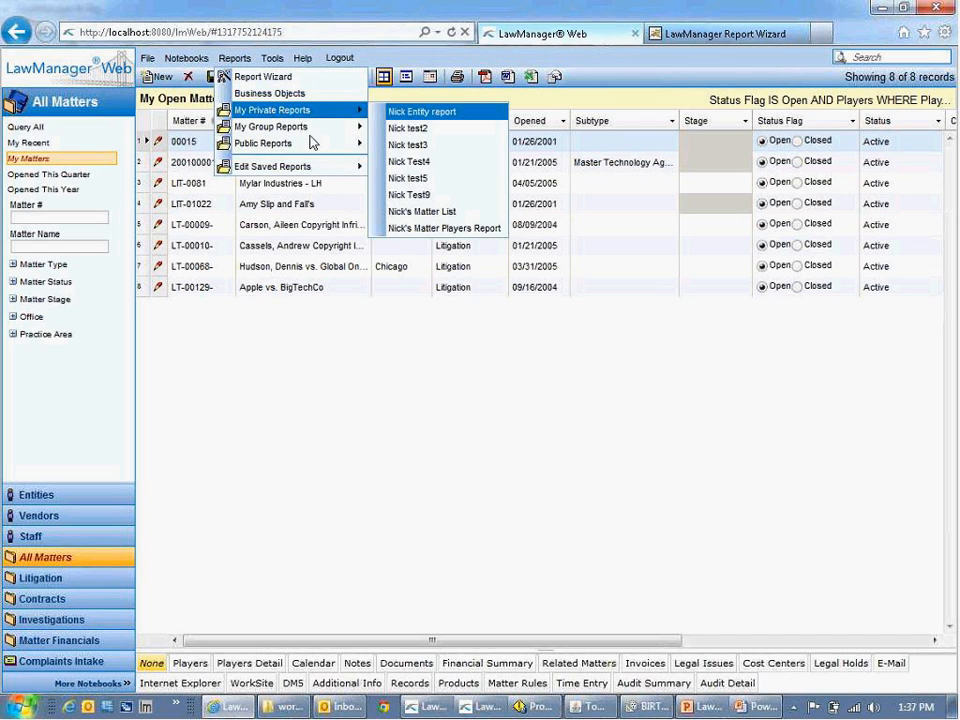
mouse_move(362, 158)
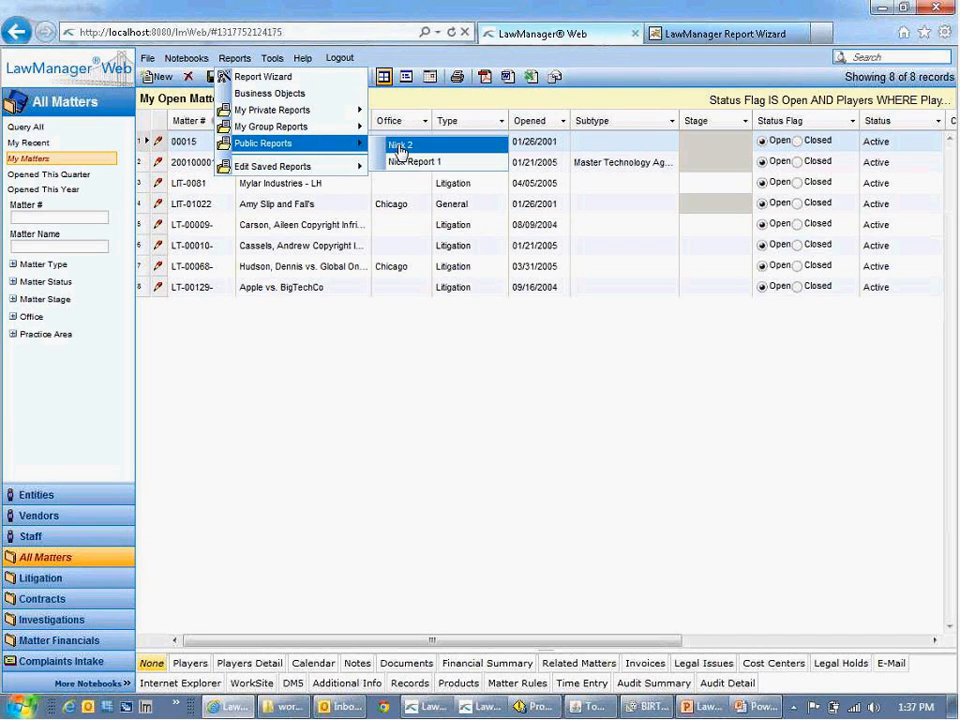
left_click(400, 147)
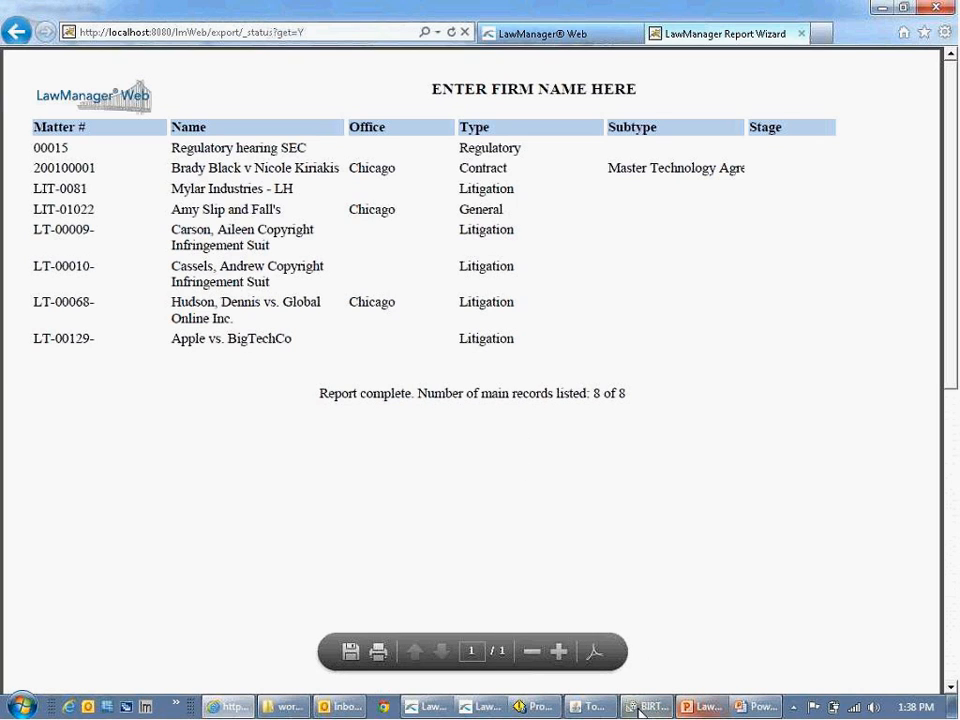
Switch to BIRT Report Designer and from there to the LawManager New Report Wizard slide show in PowerPoint.
mouse_move(588, 711)
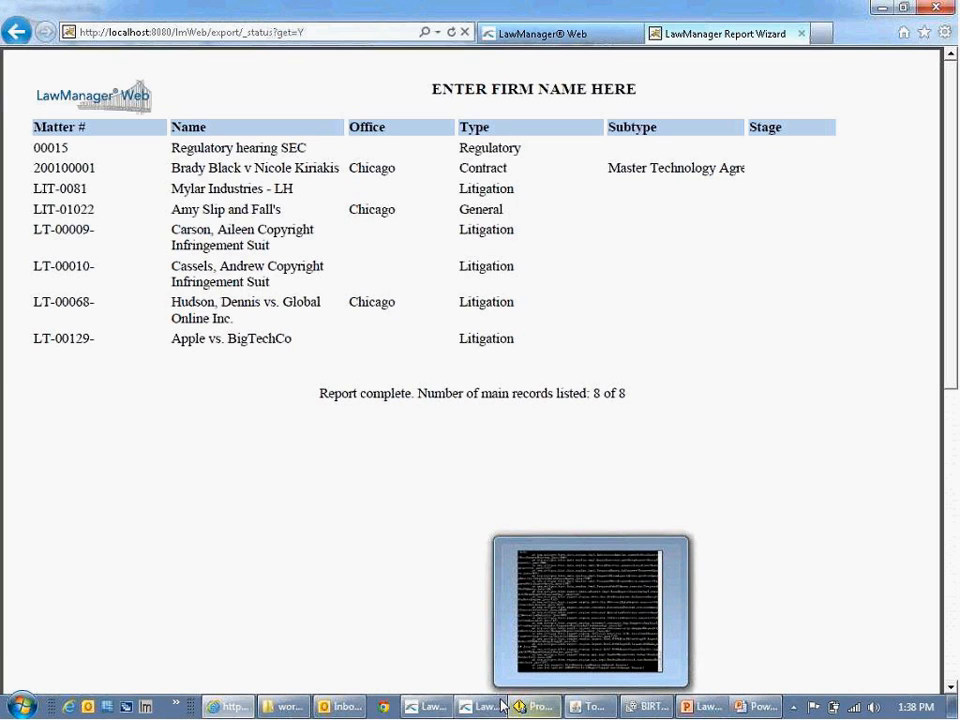
mouse_move(489, 710)
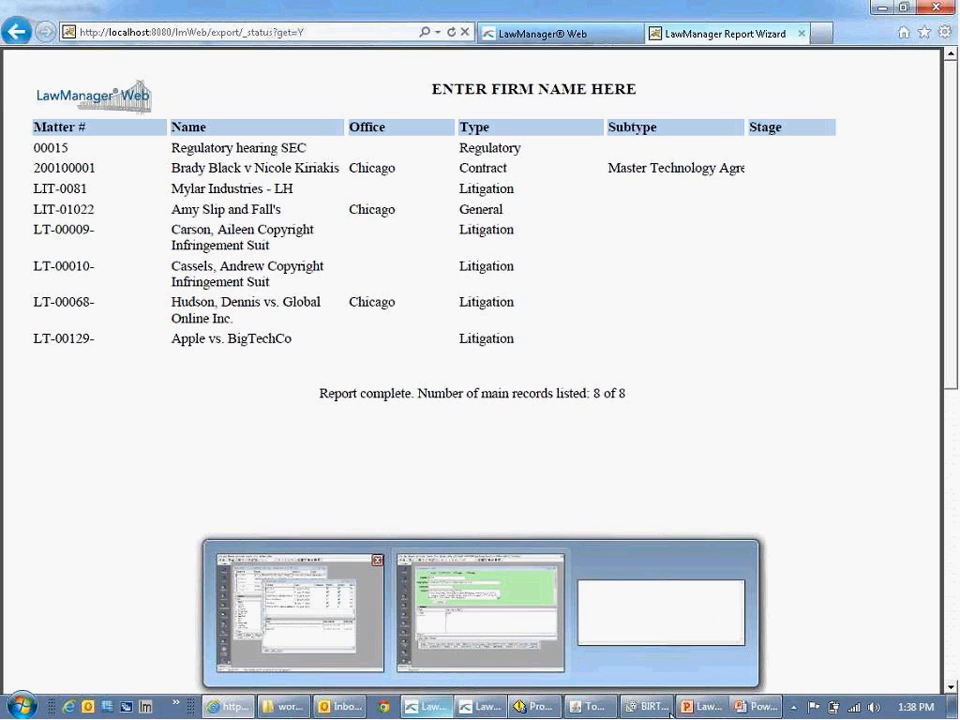
left_click(655, 711)
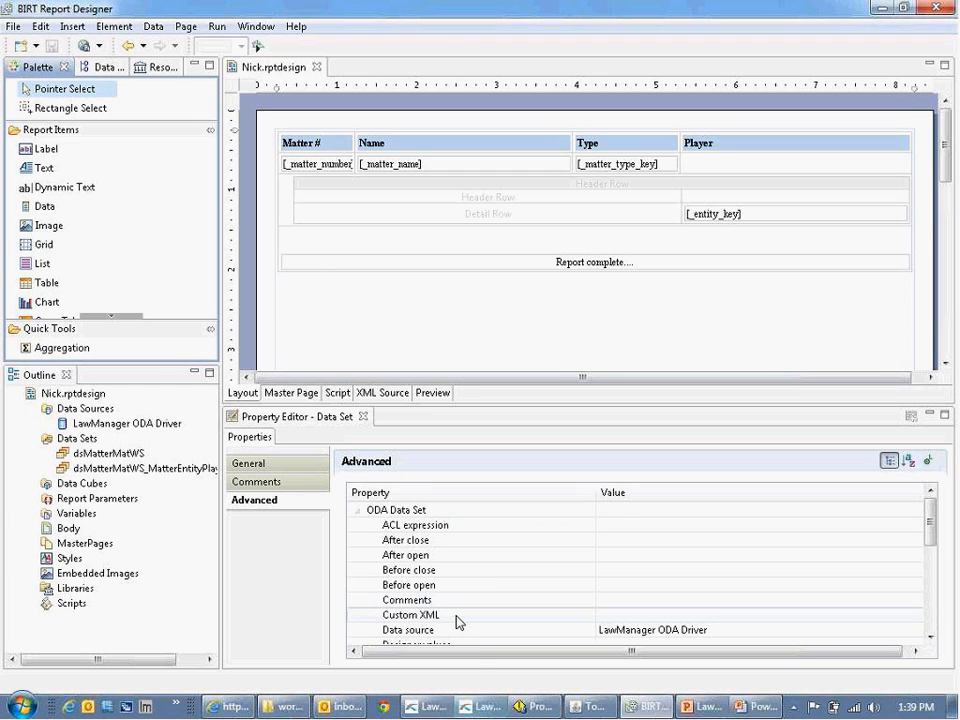
key("alt")
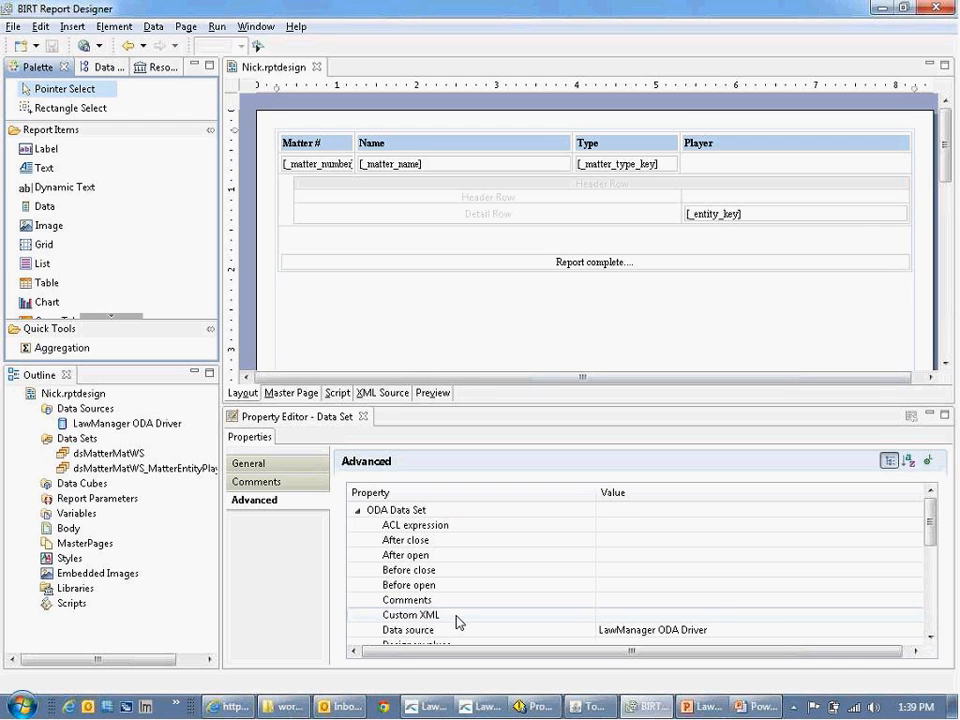
key("alt+Tab")
key("Tab")
key("Tab")
key("Tab")
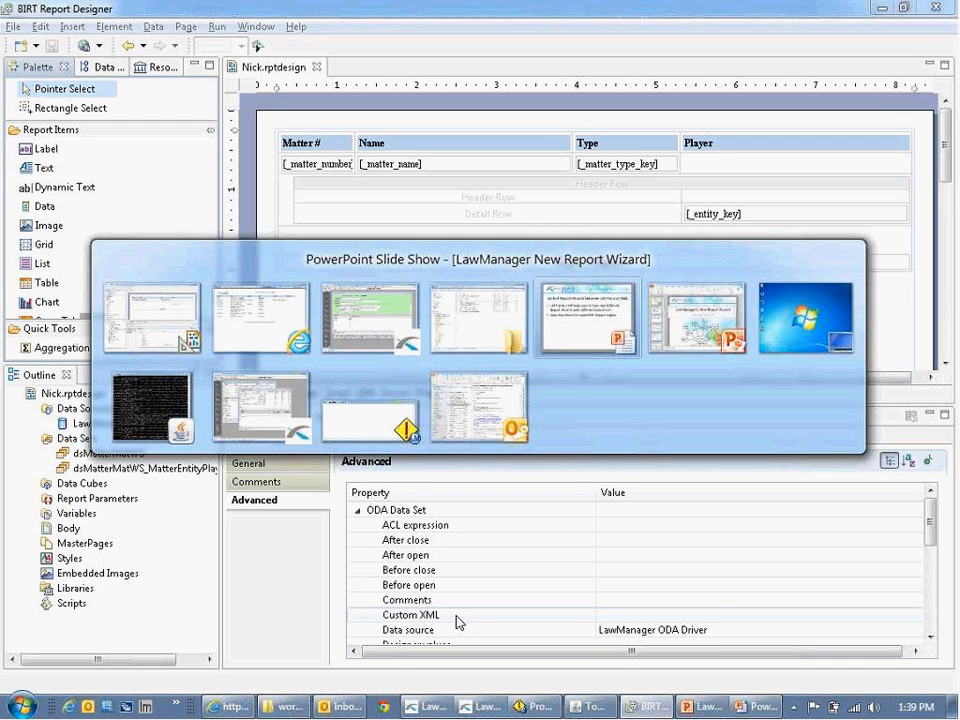
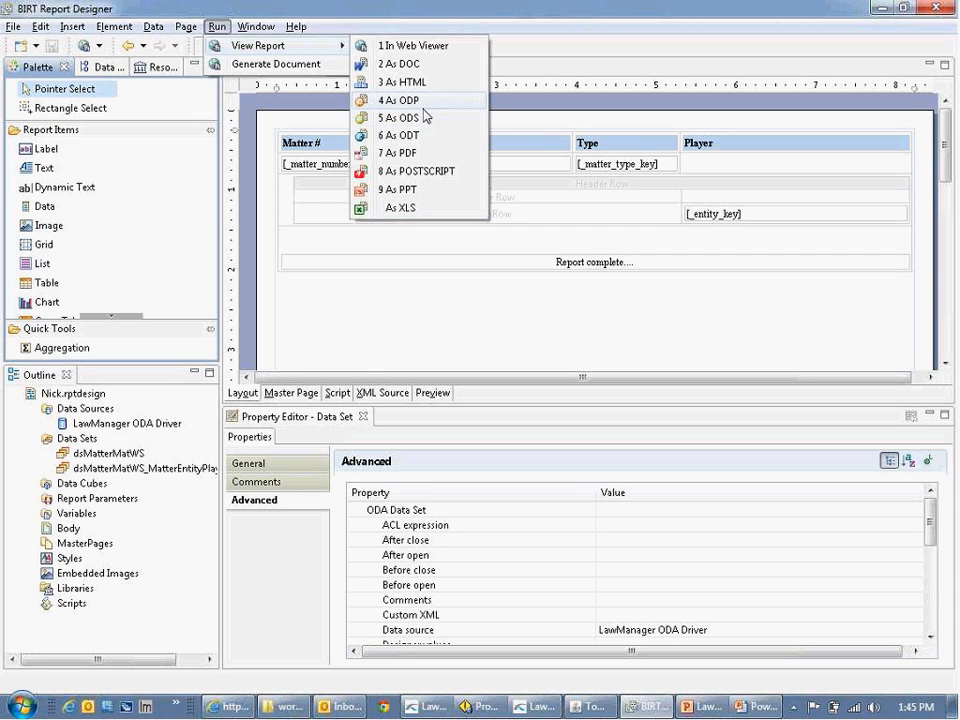
Try to view the Nick.rptdesign report as XLS in BIRT Report Designer and close the viewer window.
left_click(421, 213)
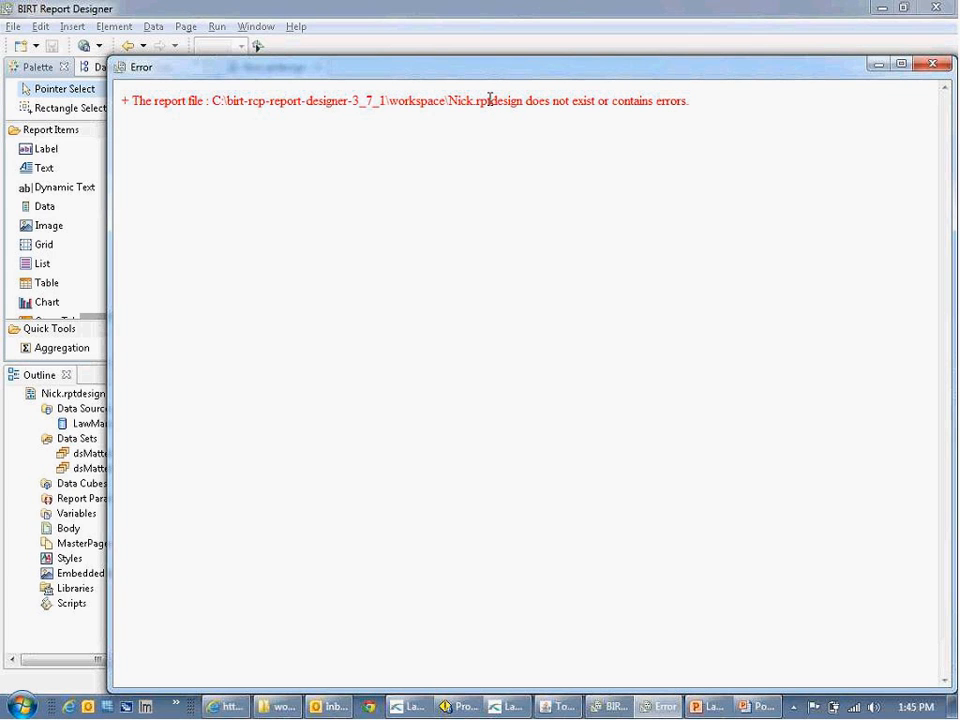
left_click(935, 66)
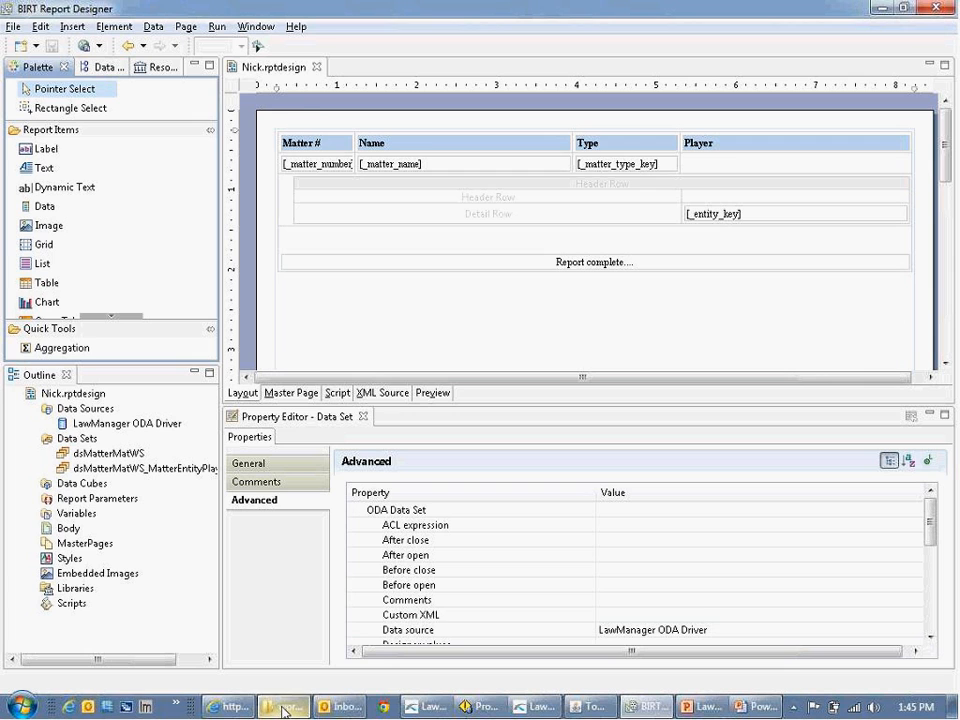
Switch to File Explorer and rename the Nick text document in the workspace folder as Nick.rptdesign.
mouse_move(285, 711)
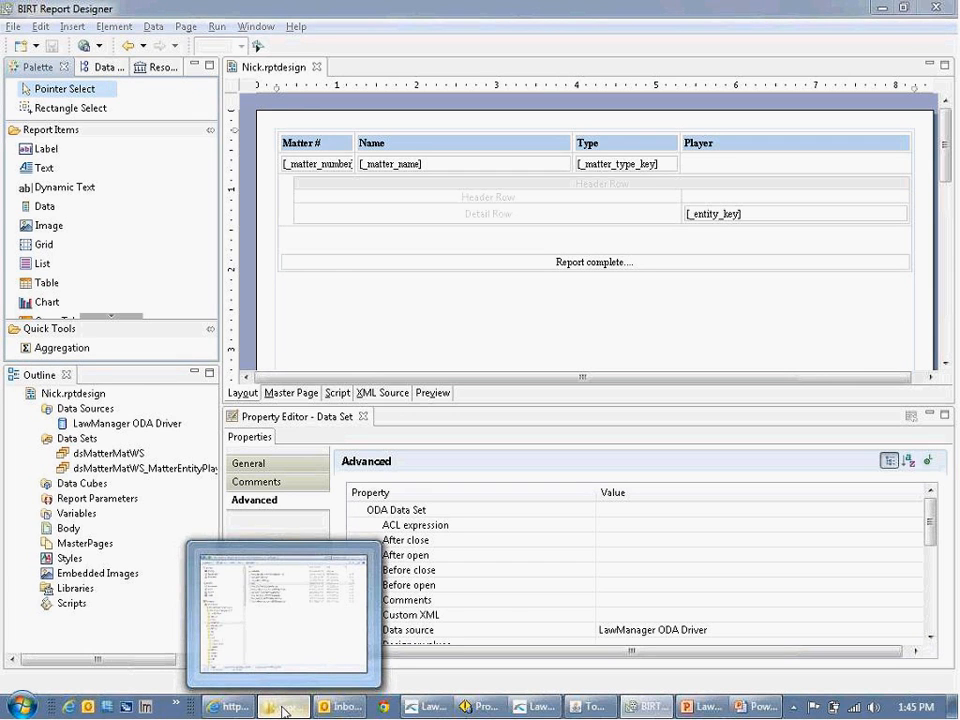
left_click(285, 711)
key("F2")
key("End")
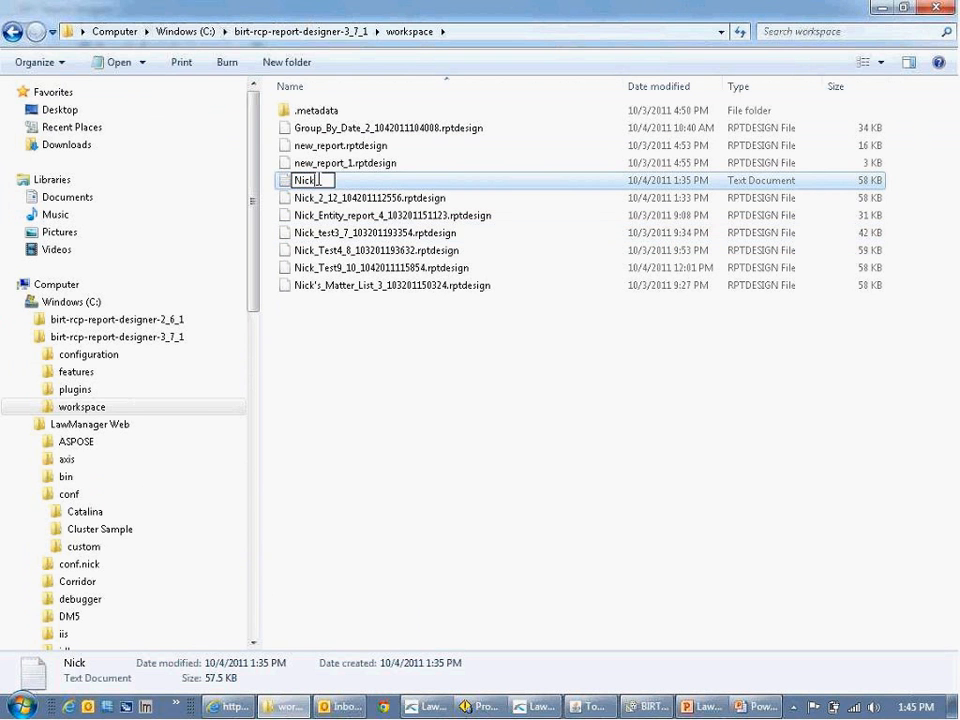
type(".rptdesign")
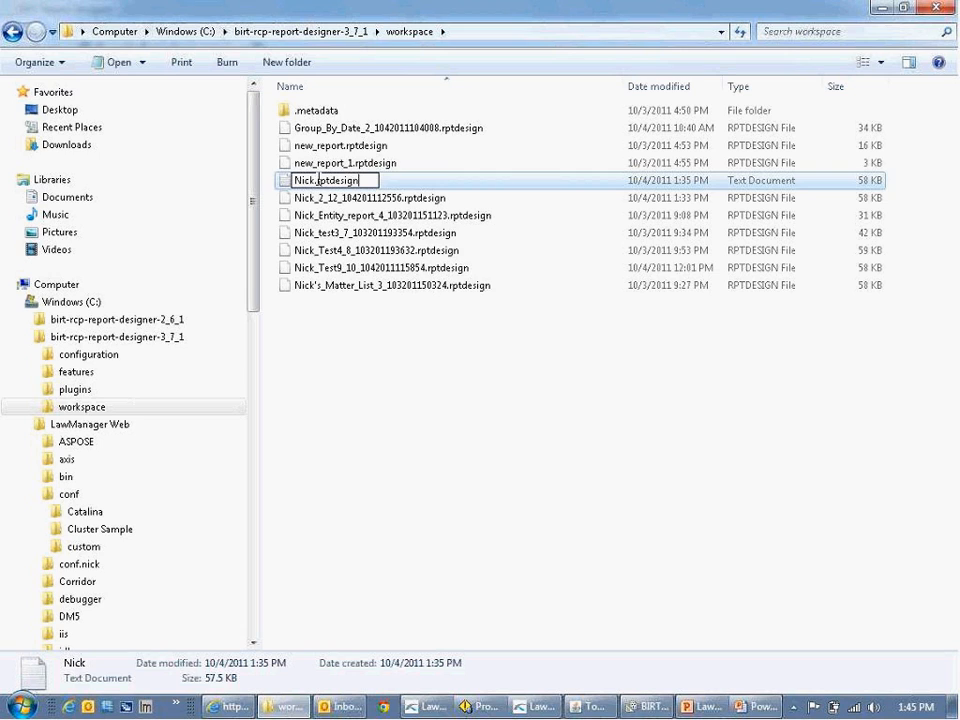
key("Return")
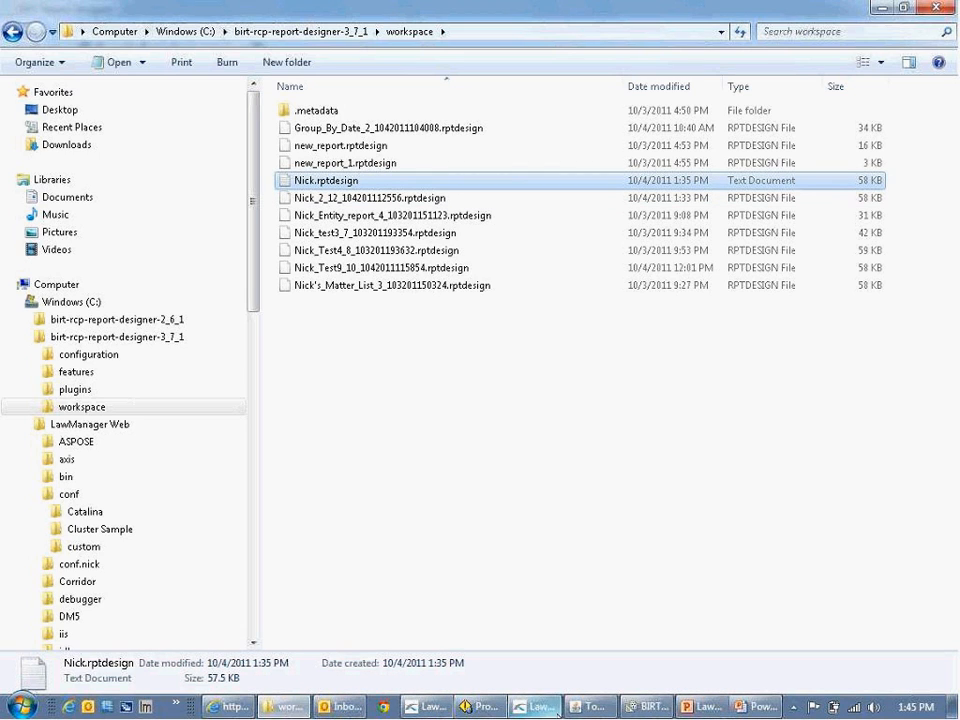
Switch back to BIRT Report Designer, retry viewing the open Nick.rptdesign report as XLS, and close the viewer window.
left_click(634, 705)
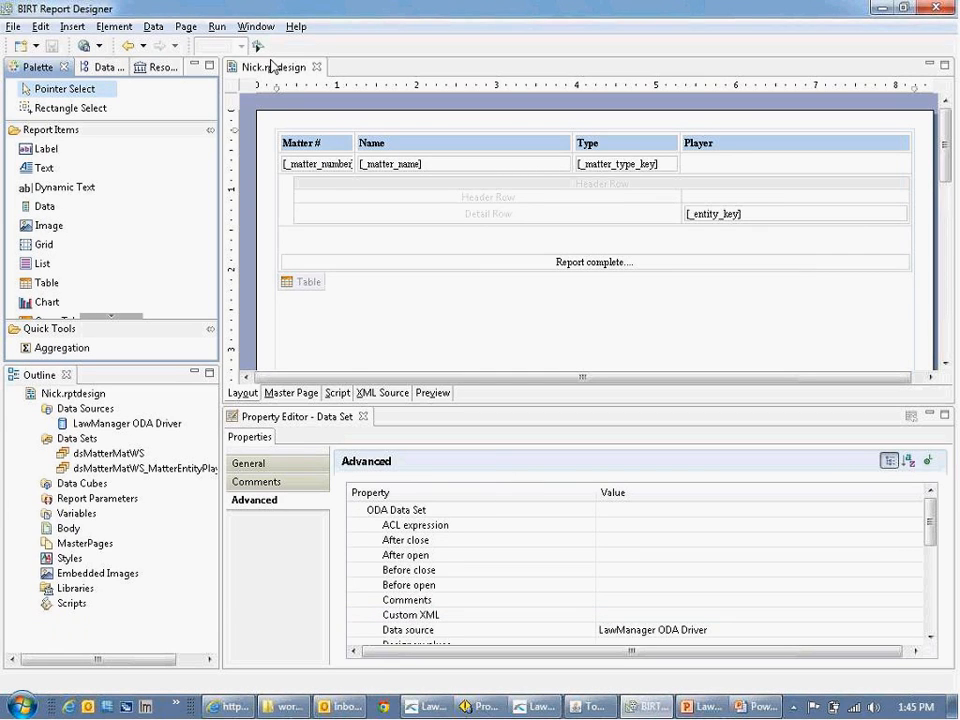
left_click(218, 27)
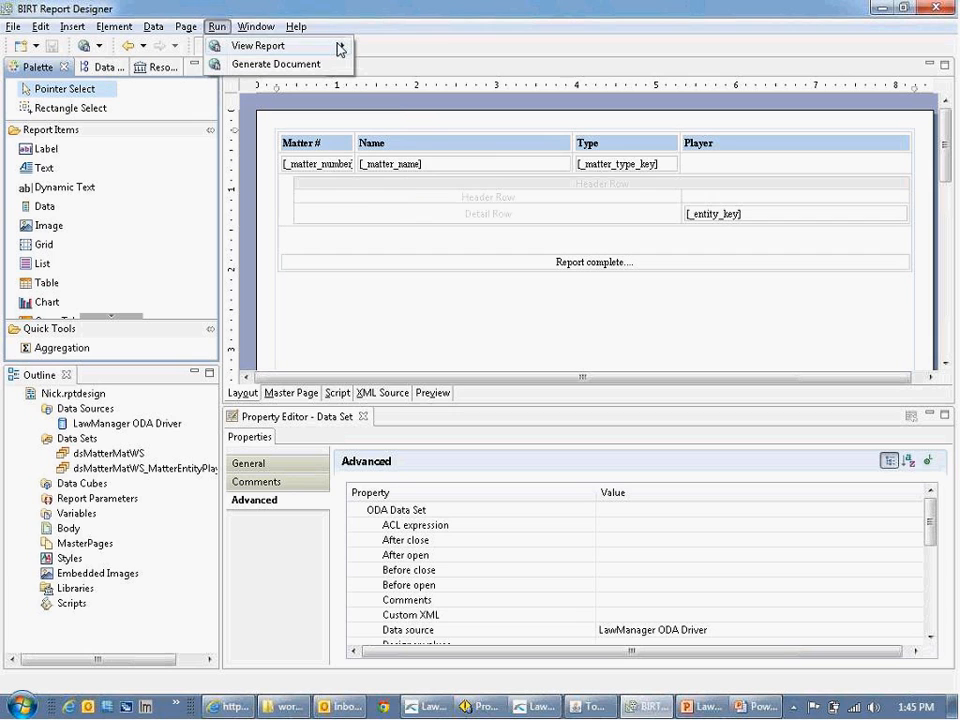
mouse_move(336, 46)
left_click(408, 208)
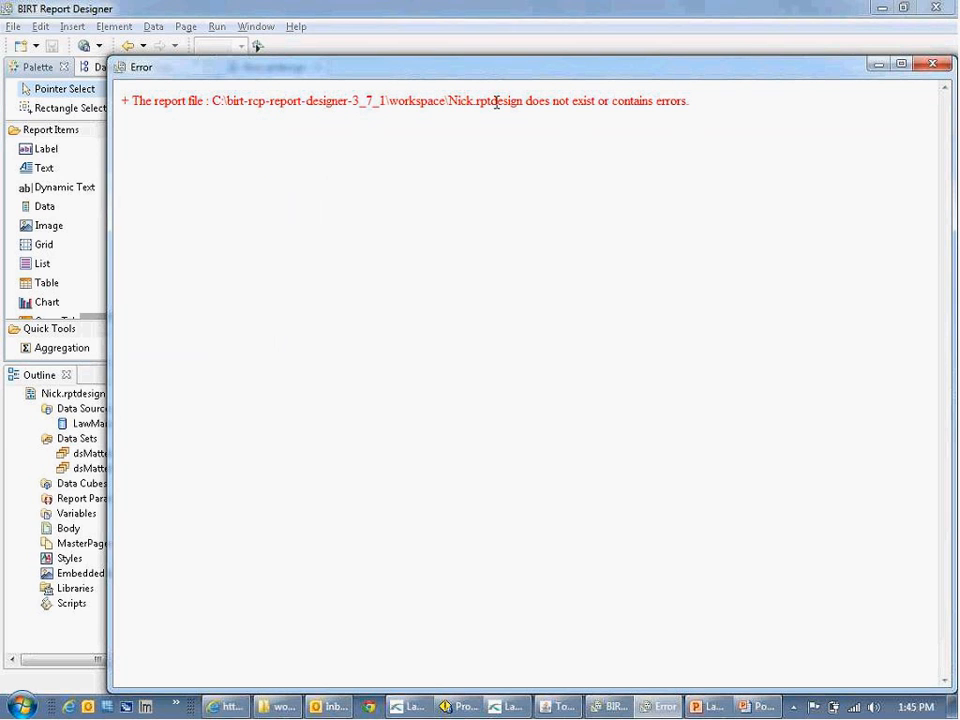
left_click(931, 64)
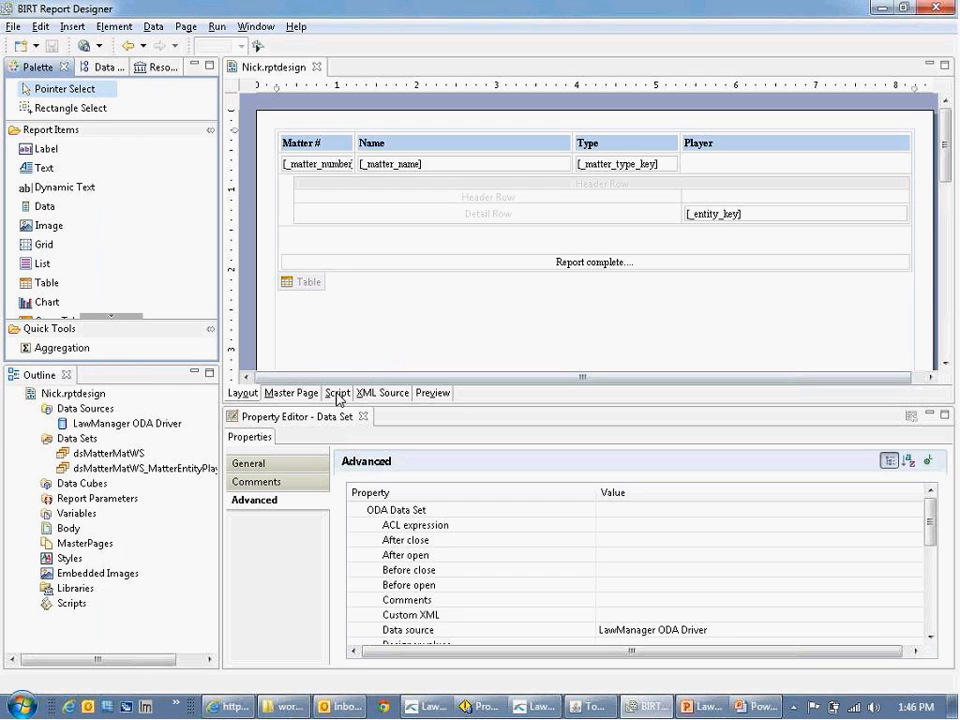
Try to preview Nick.rptdesign, close its editor without saving, and open Nick_2_12_104201112556.rptdesign from the workspace folder.
left_click(422, 394)
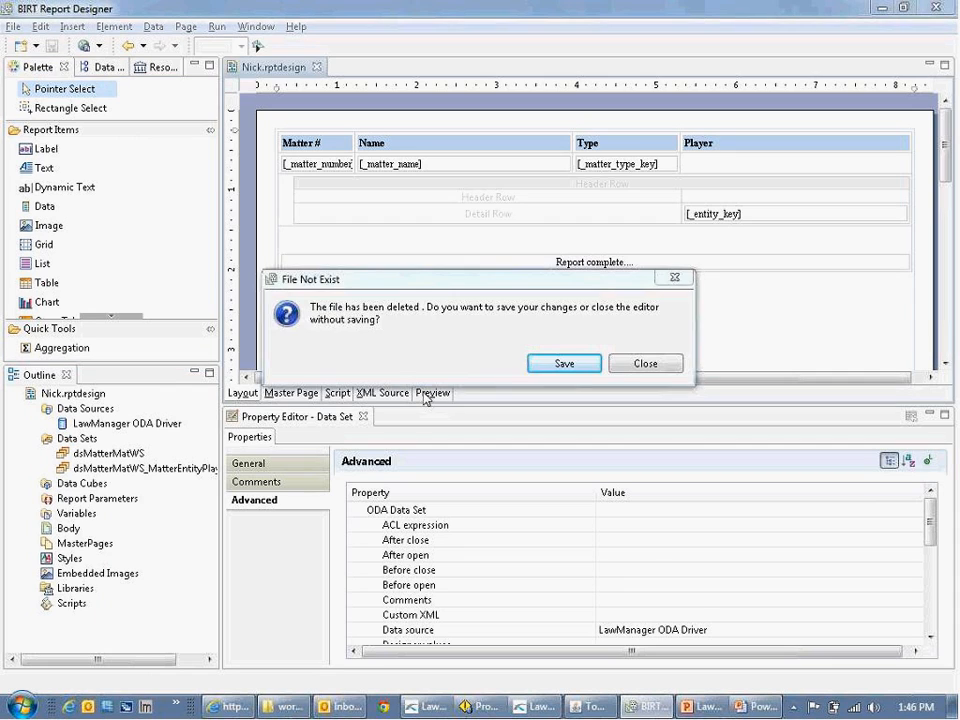
left_click(647, 365)
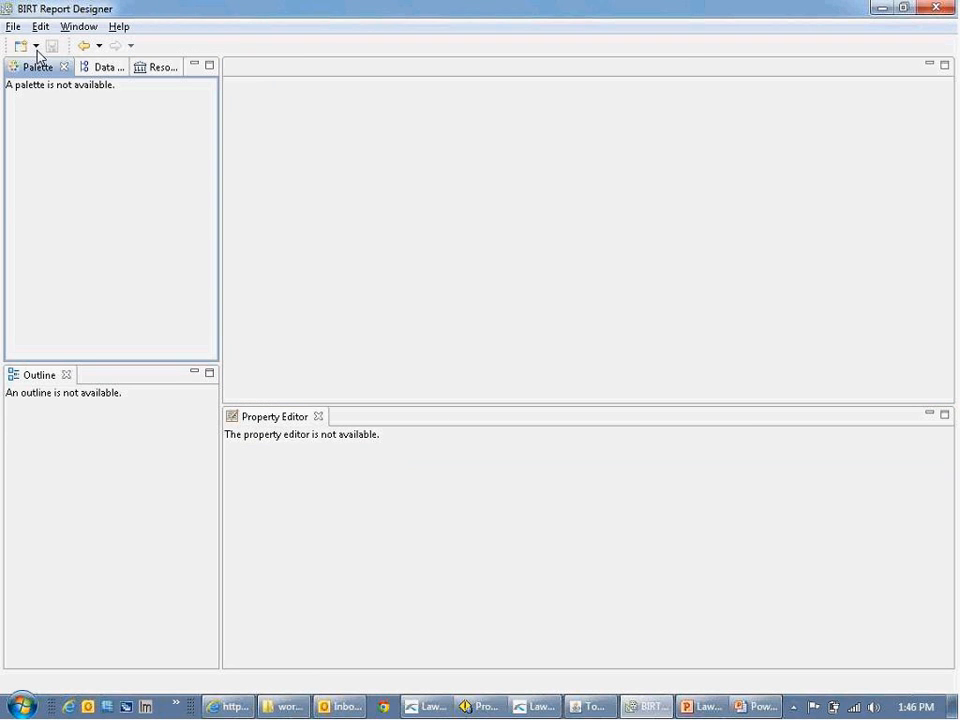
left_click(13, 26)
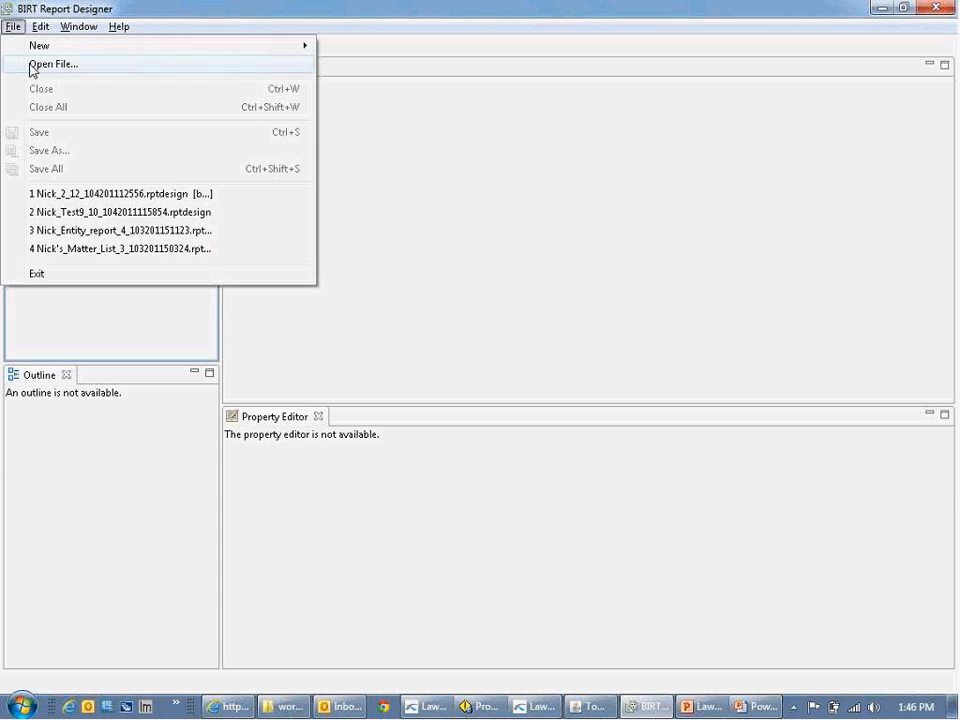
left_click(50, 64)
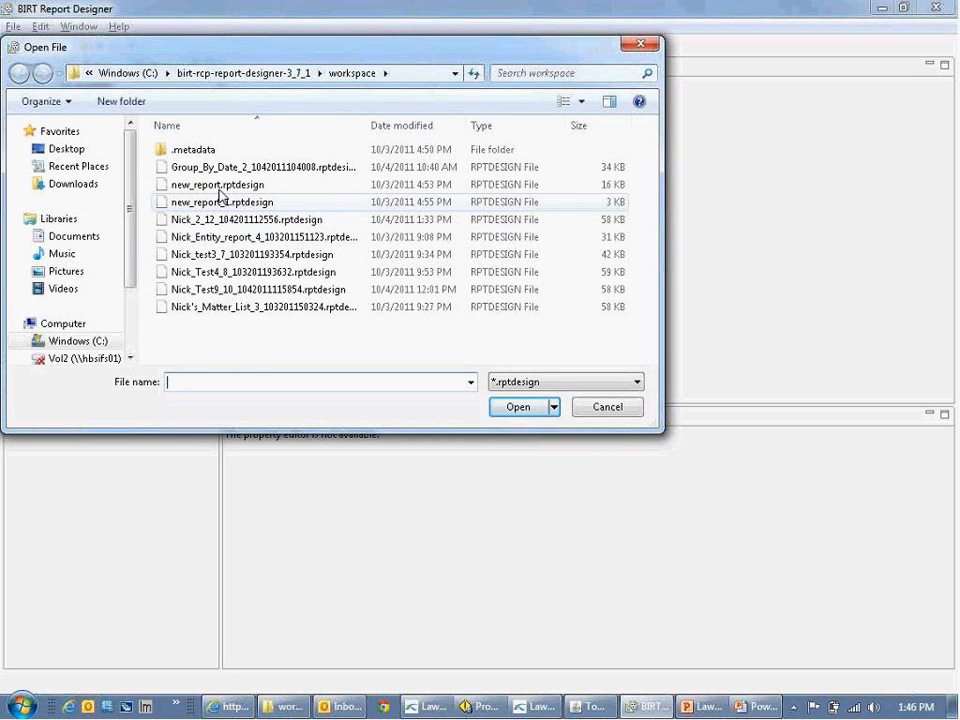
double_click(221, 222)
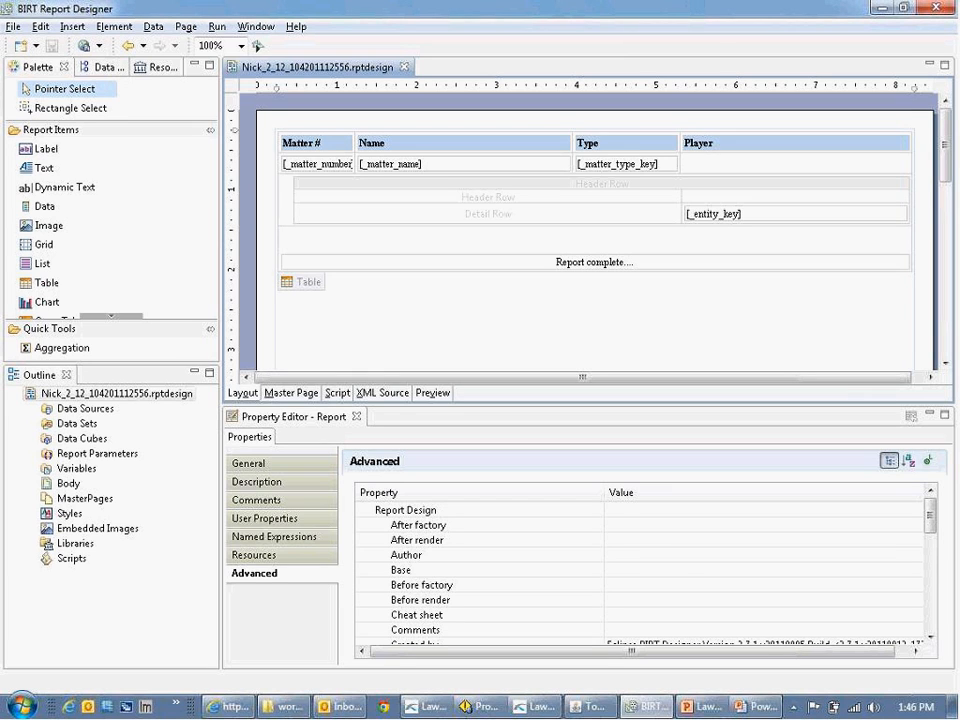
left_click(433, 393)
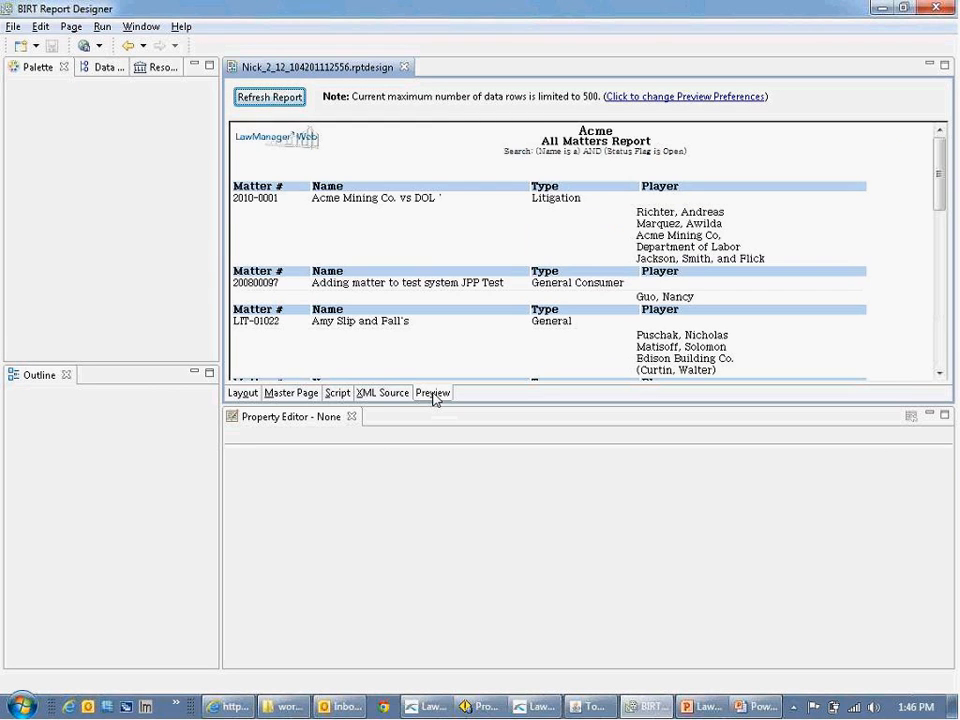
left_click(101, 27)
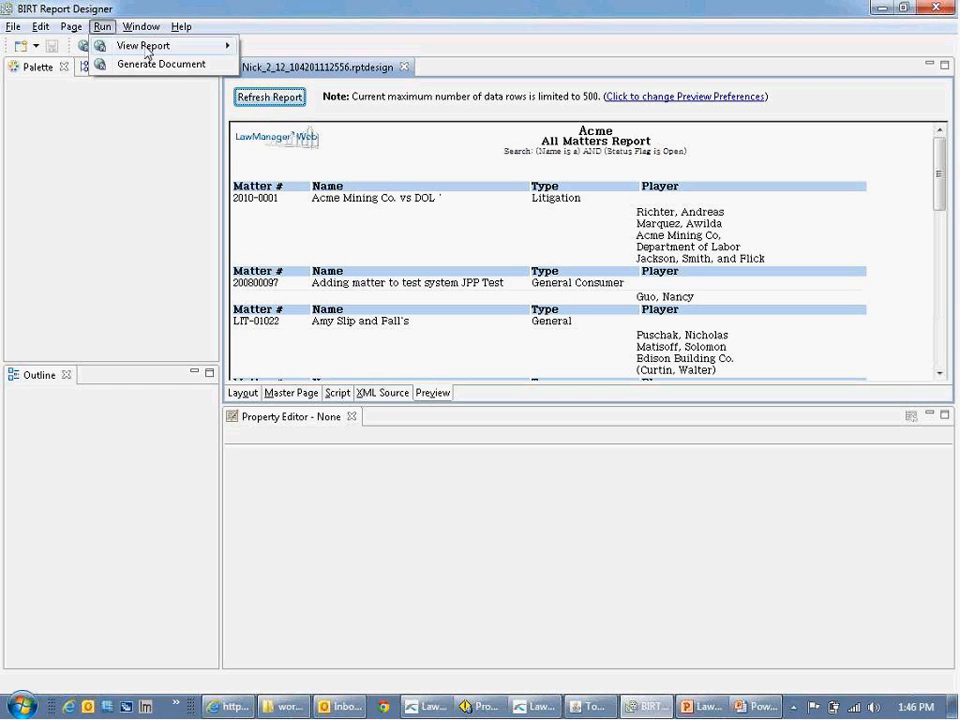
mouse_move(145, 45)
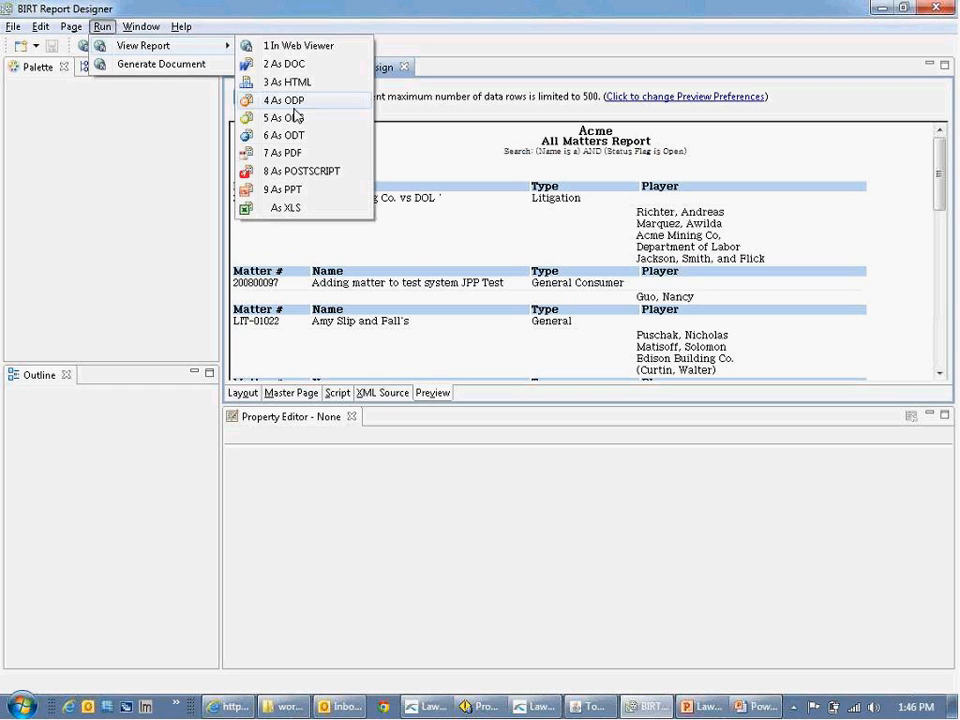
left_click(288, 208)
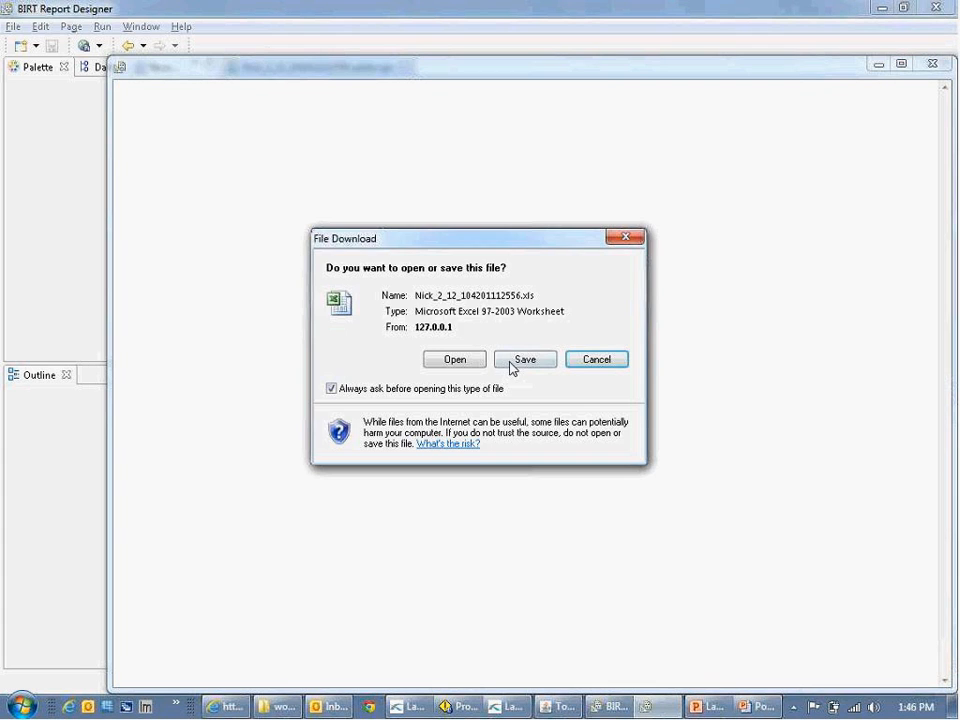
left_click(477, 362)
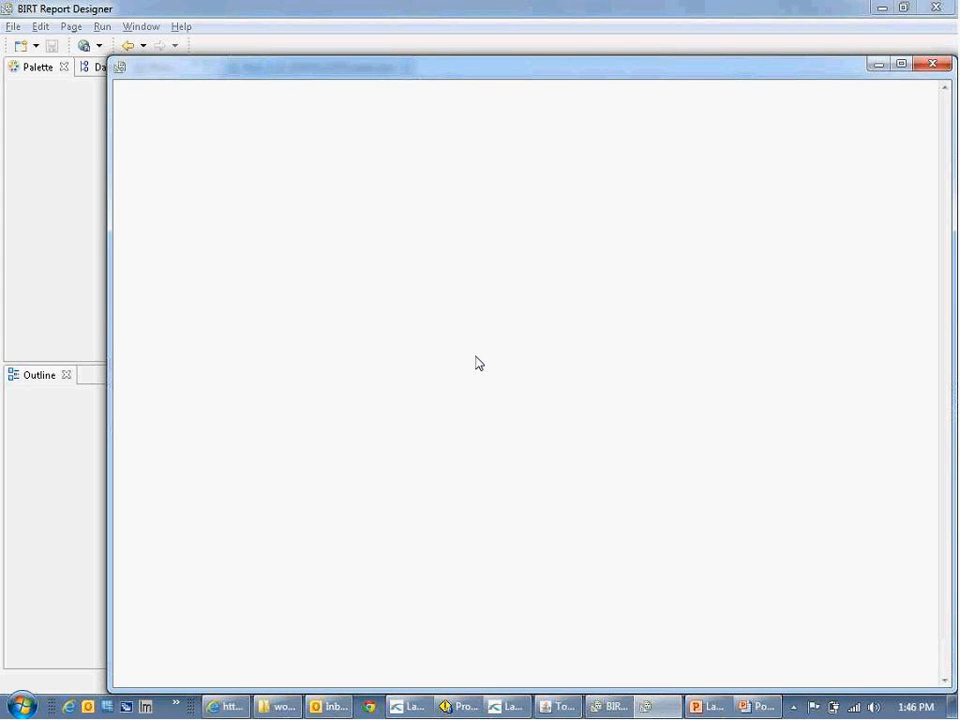
left_click(565, 427)
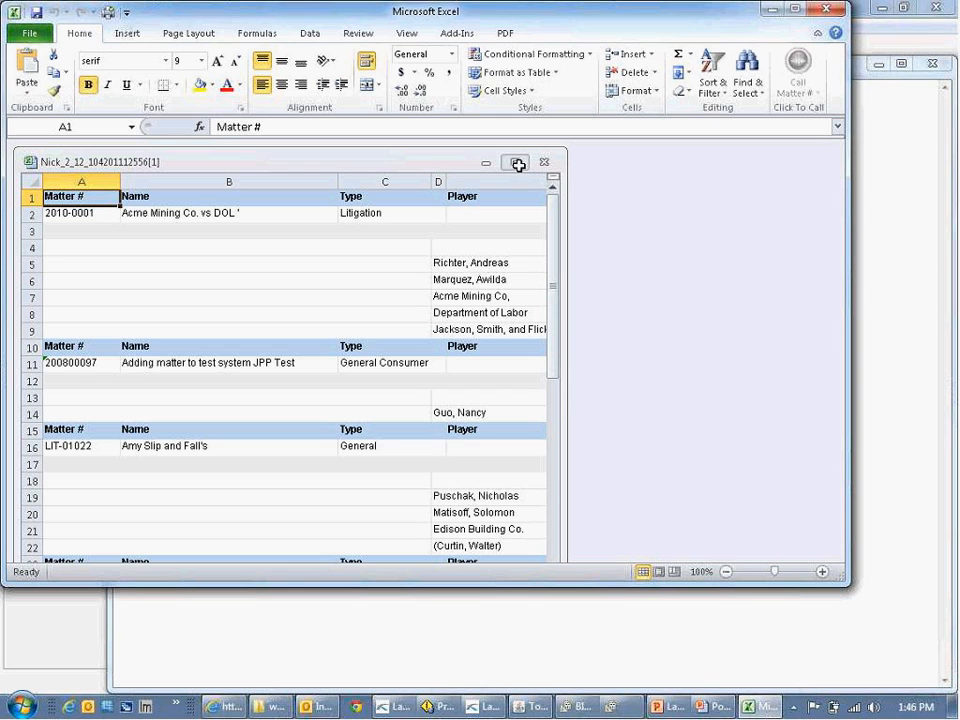
Maximize the exported workbook within Excel and examine the layout of its matter and player rows.
left_click(517, 163)
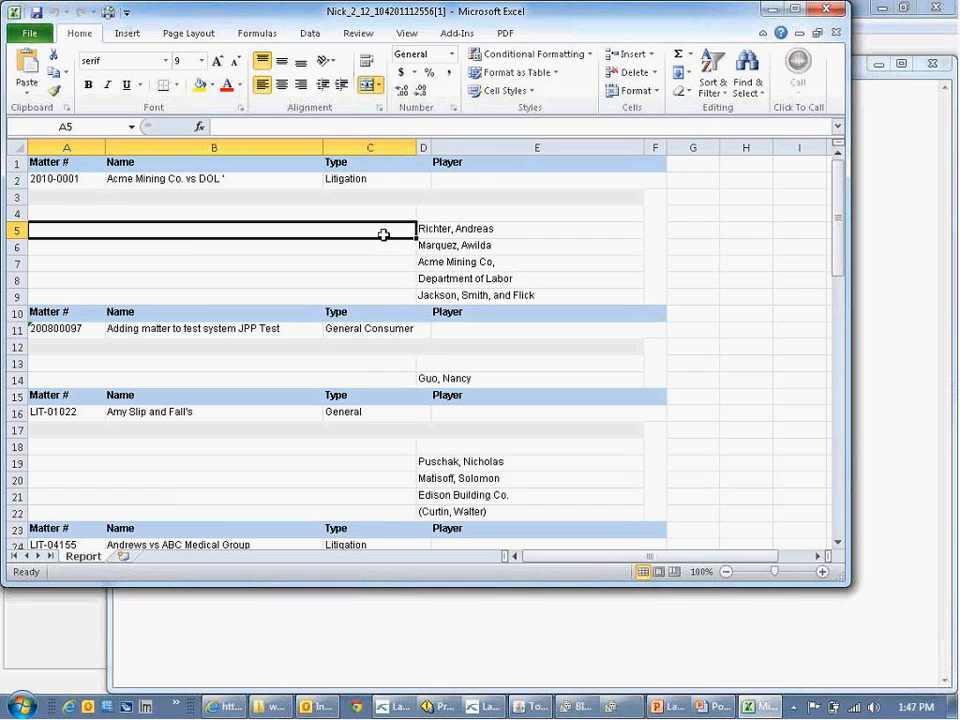
left_click(241, 464)
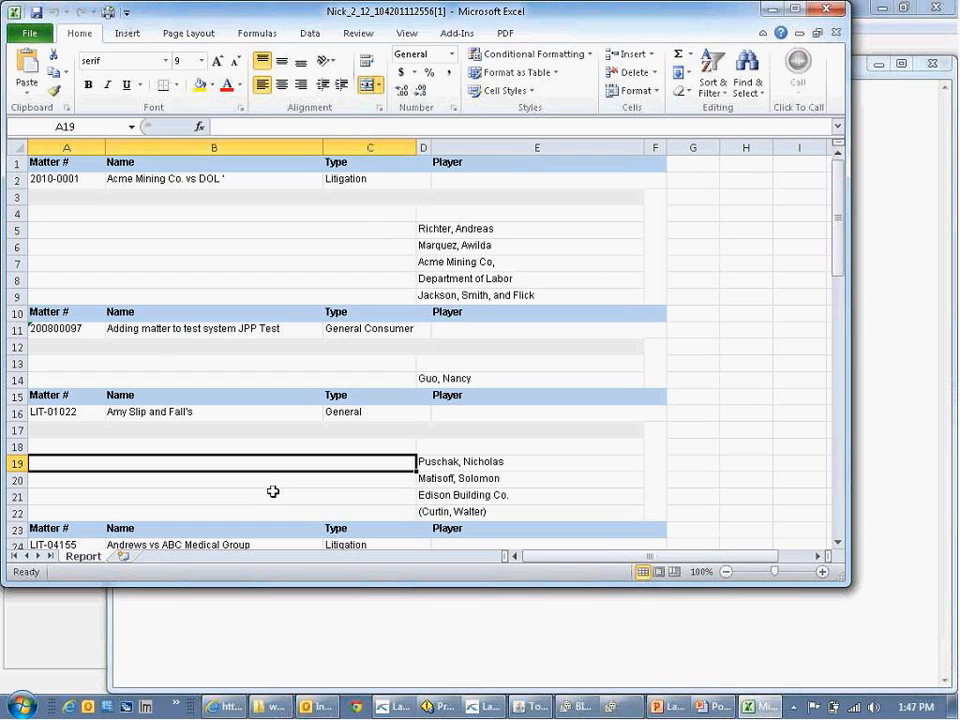
scroll(250, 463, "down", 3)
scroll(249, 456, "up", 3)
mouse_move(384, 709)
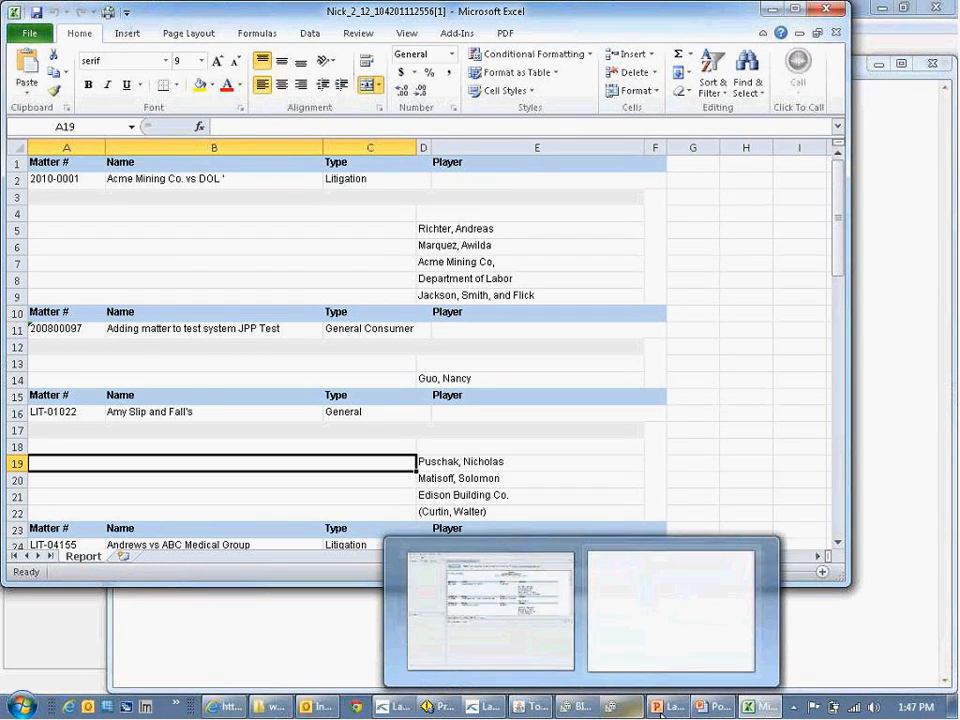
Close the blank report viewer window and bring BIRT Report Designer to the front.
left_click(588, 710)
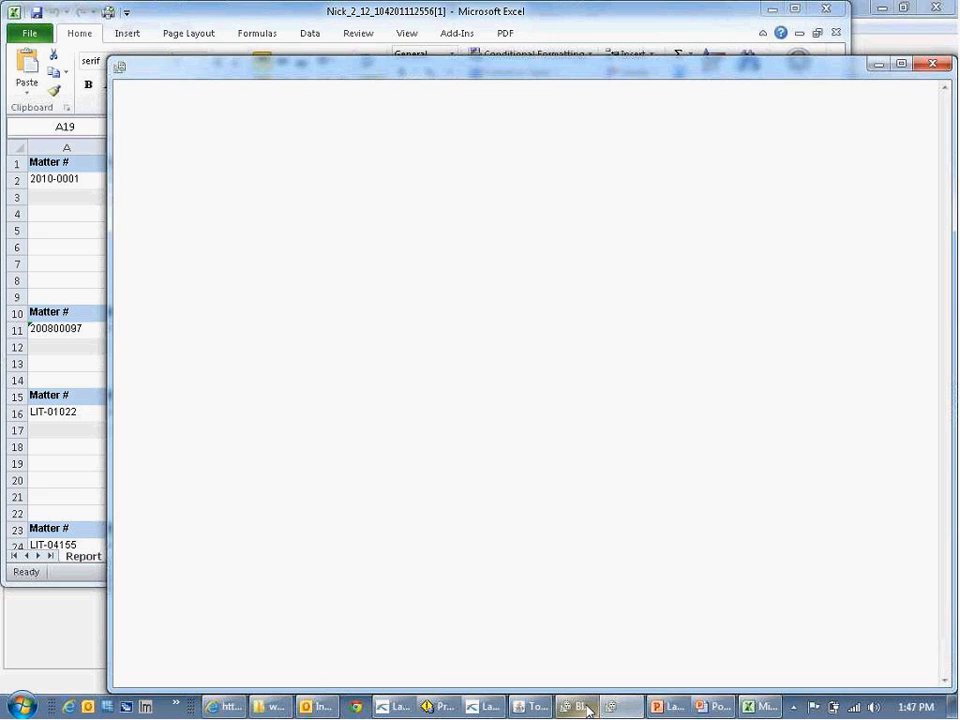
left_click(931, 67)
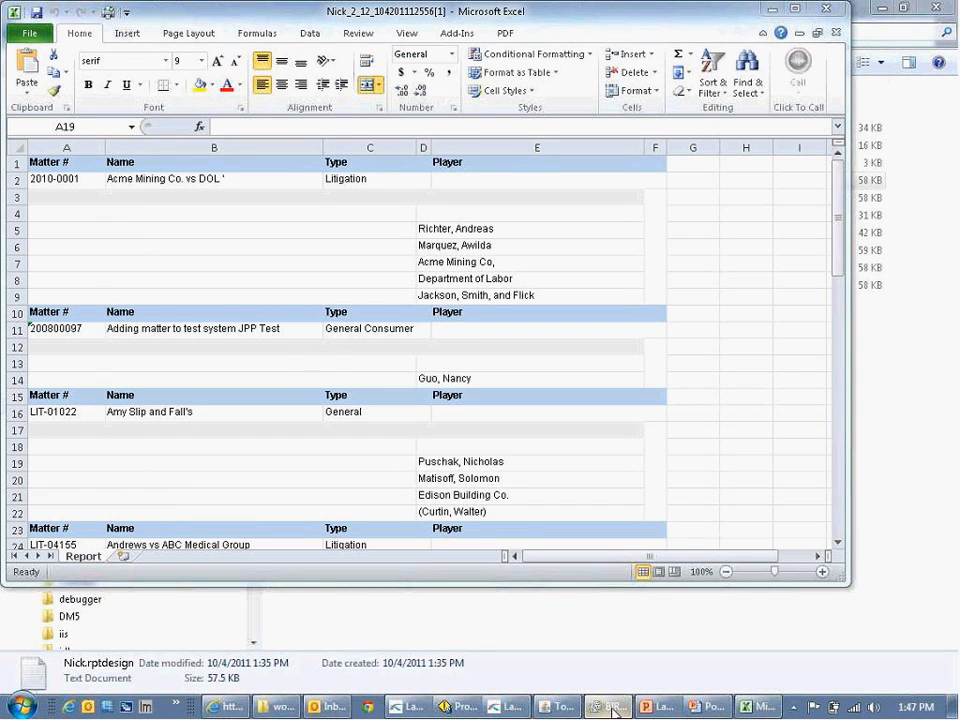
left_click(610, 707)
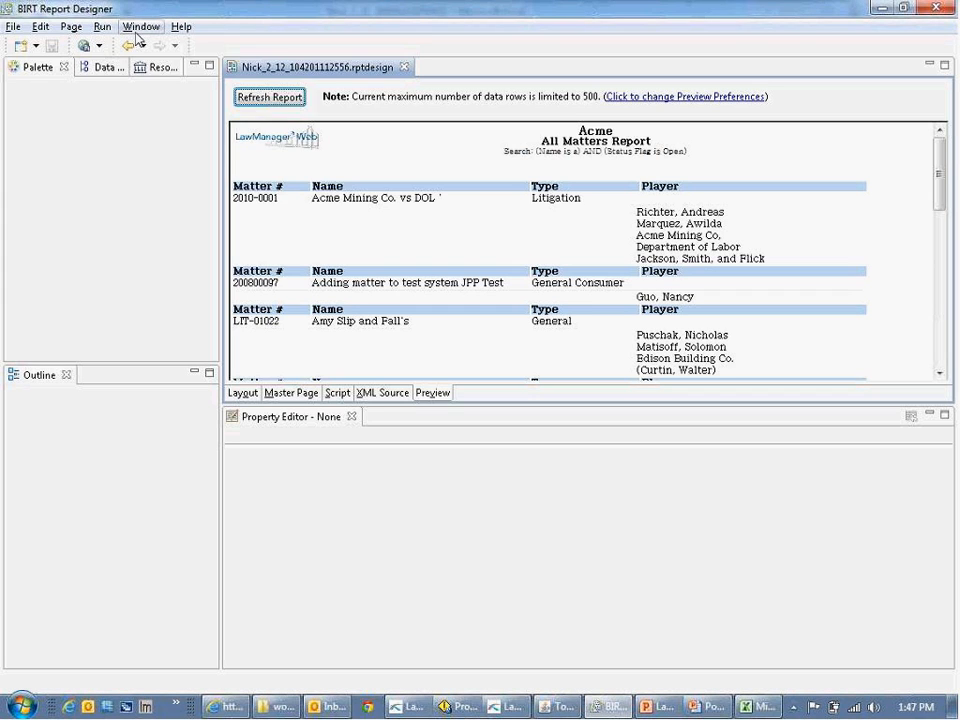
left_click(102, 26)
mouse_move(143, 45)
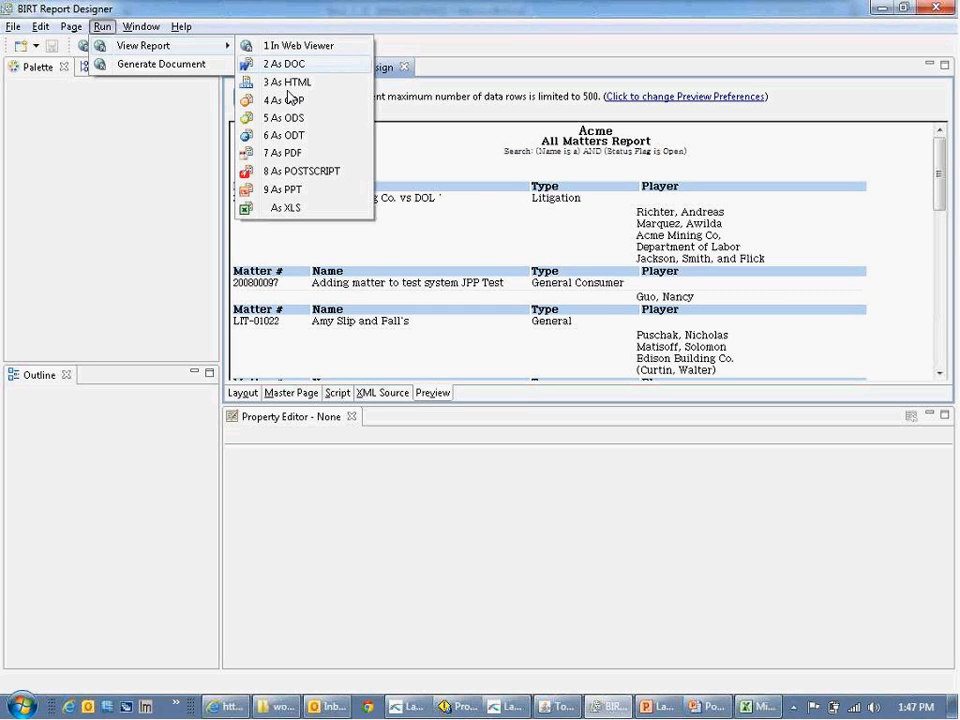
left_click(283, 189)
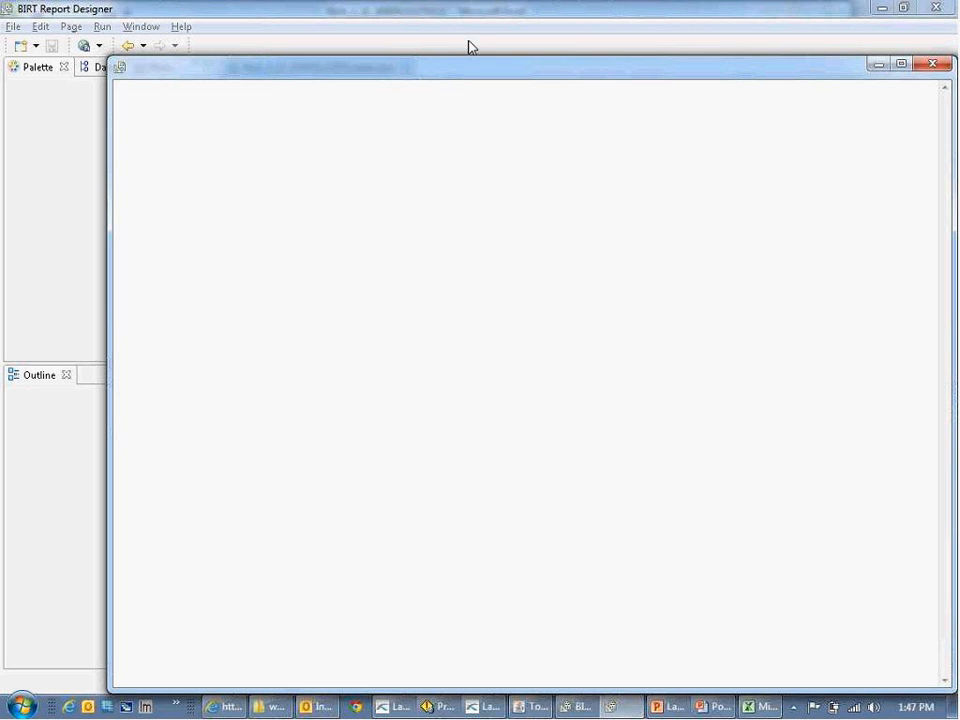
left_click_drag(463, 75, 428, 59)
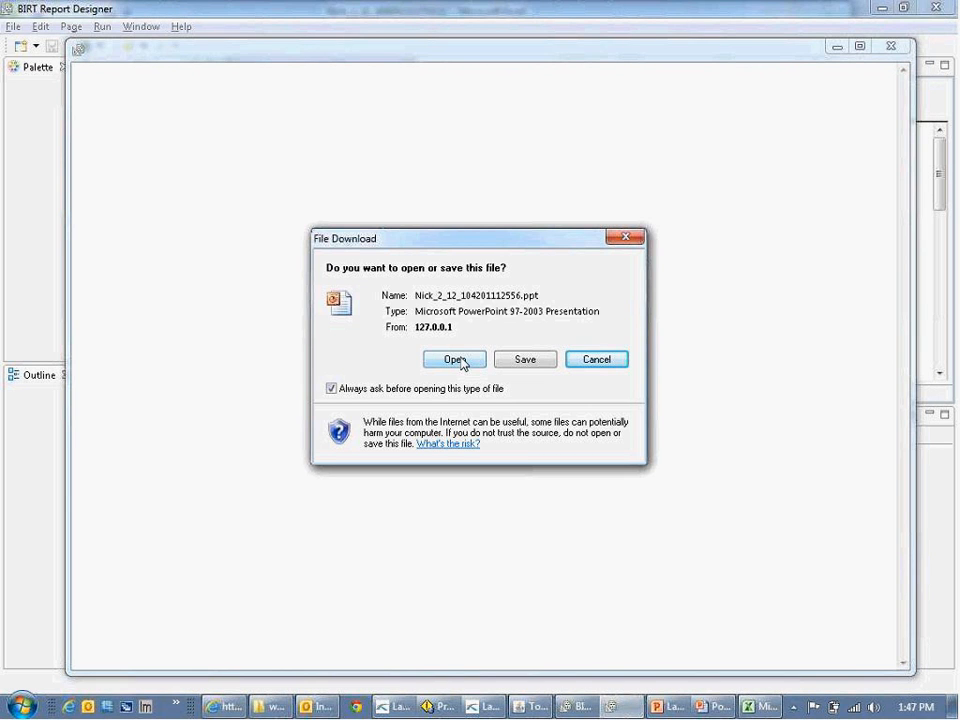
left_click(455, 360)
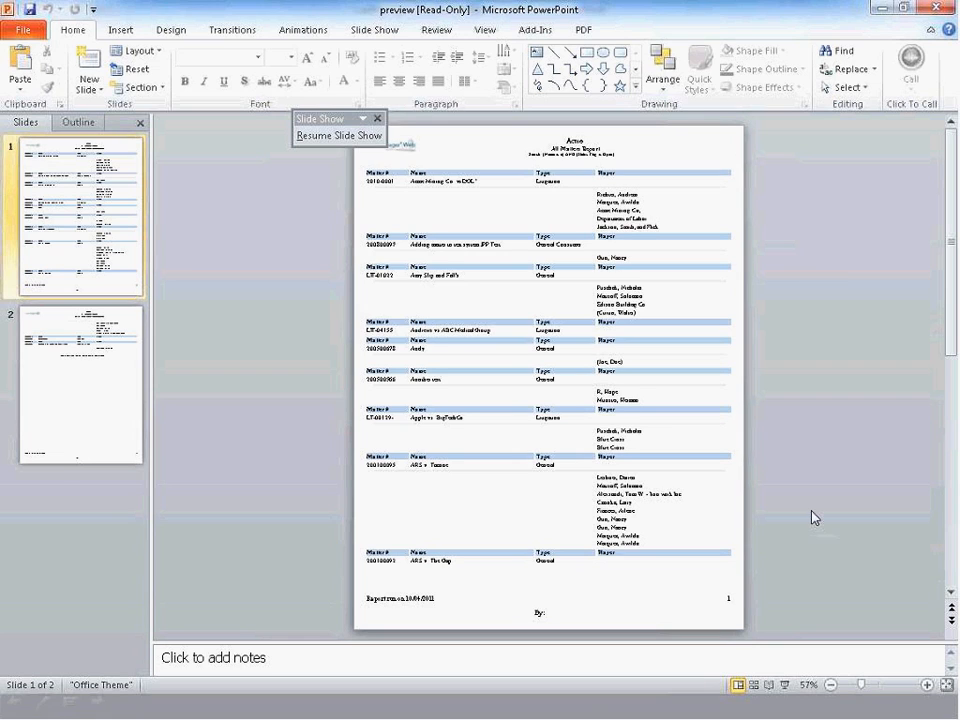
Close the generated report presentation and switch to the LawManager New Report Wizard slide show.
left_click(938, 10)
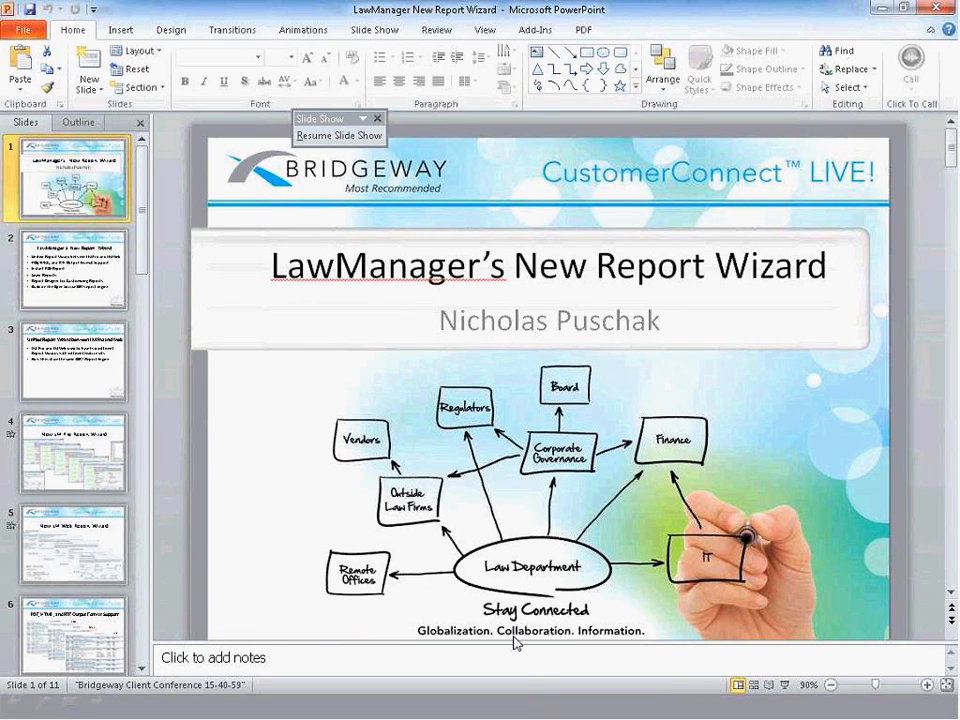
key("alt+Tab")
key("alt+Tab")
key("alt+Tab")
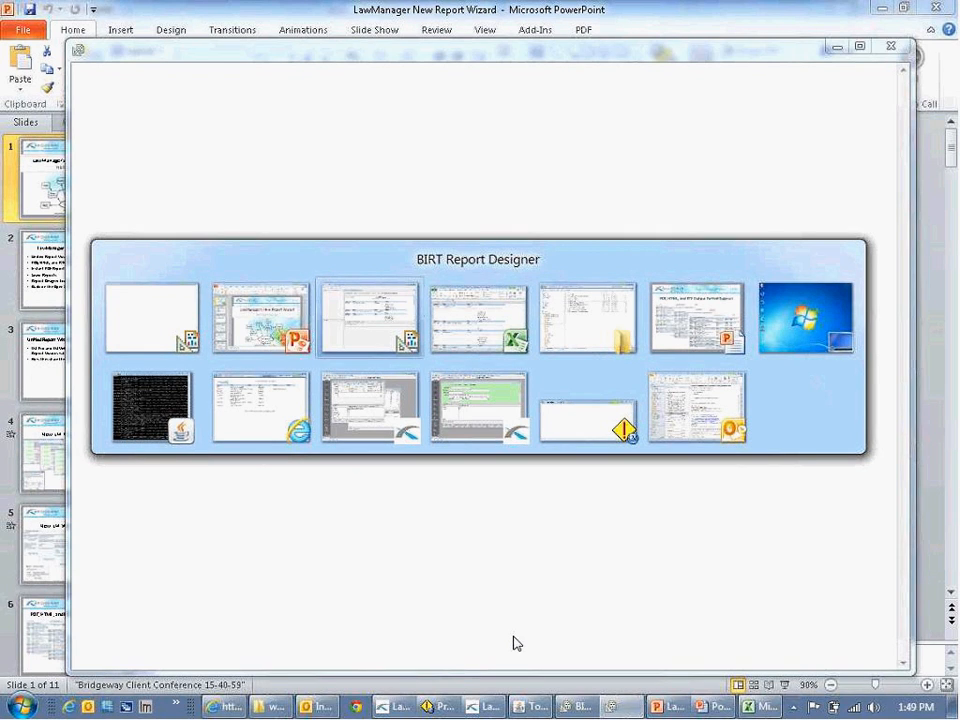
key("alt+Tab")
key("alt+Tab")
key("alt+Tab")
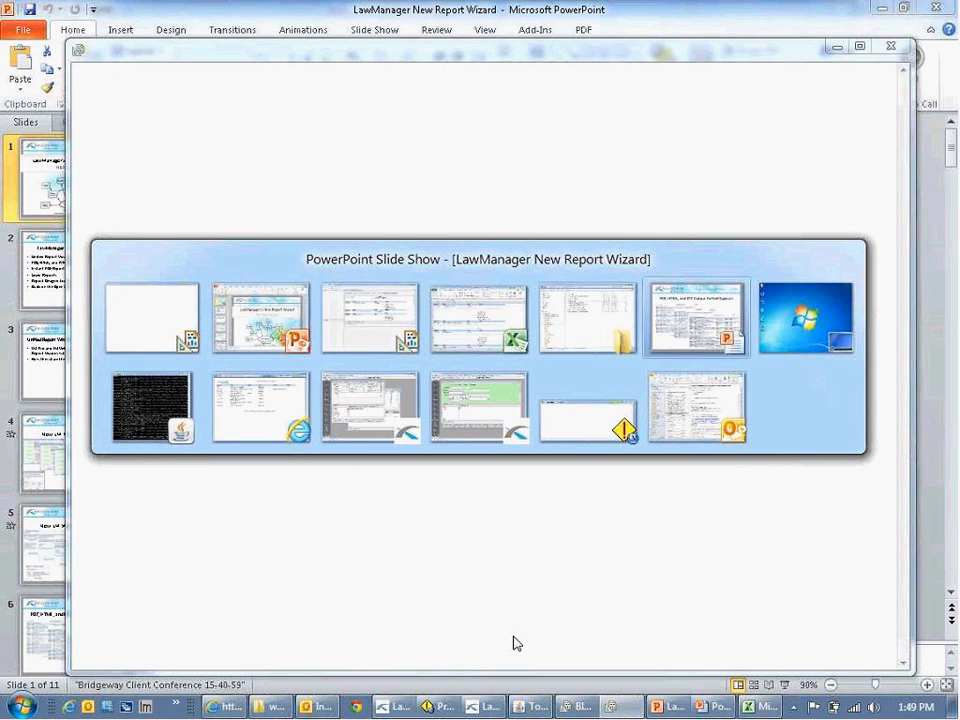
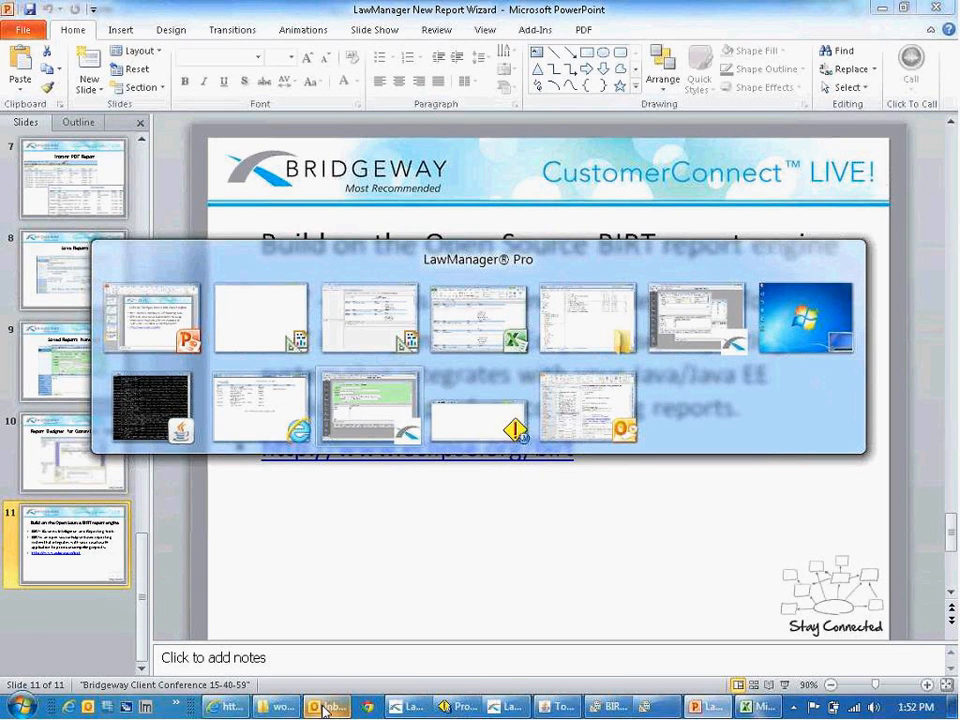
Switch to the browser, close the old report tab, and export LawManager Web's My Open Matters list as PDF.
key("alt+shift+Tab")
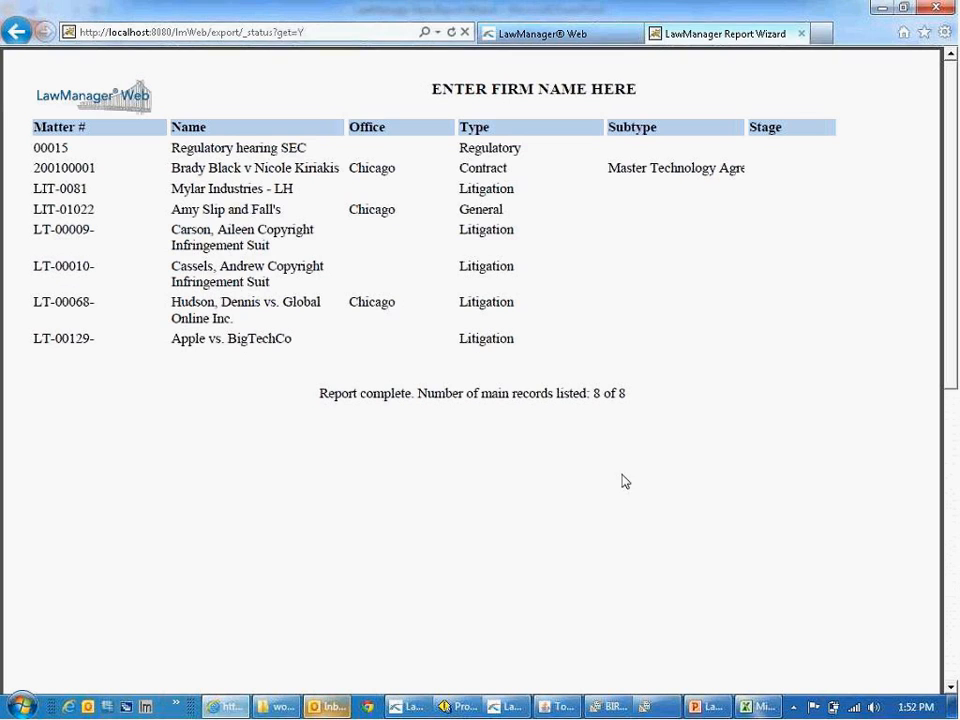
left_click(801, 34)
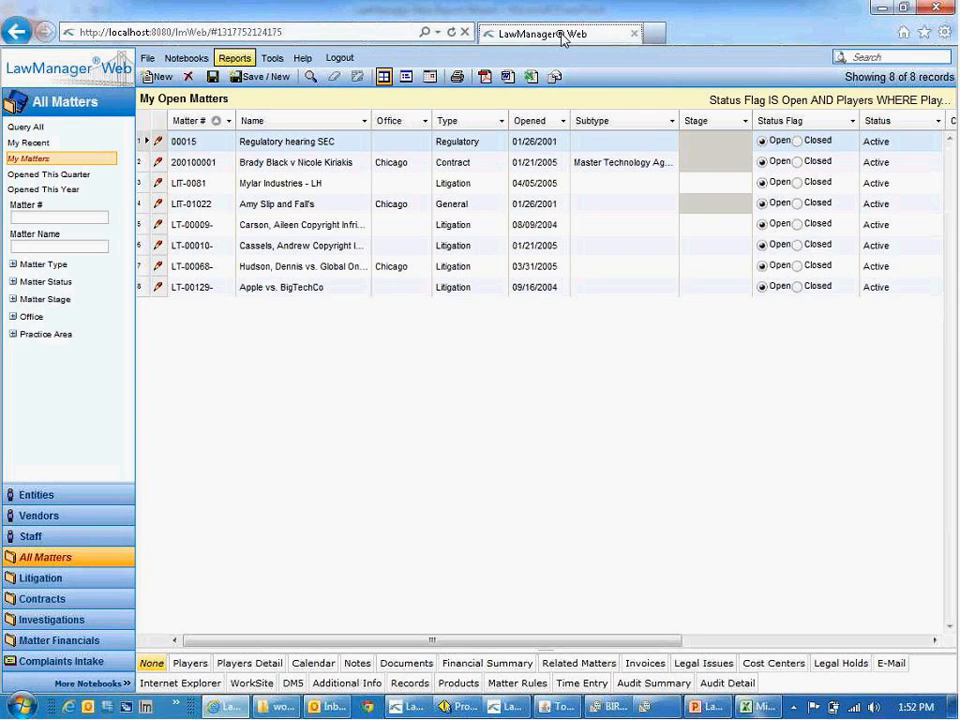
left_click(484, 78)
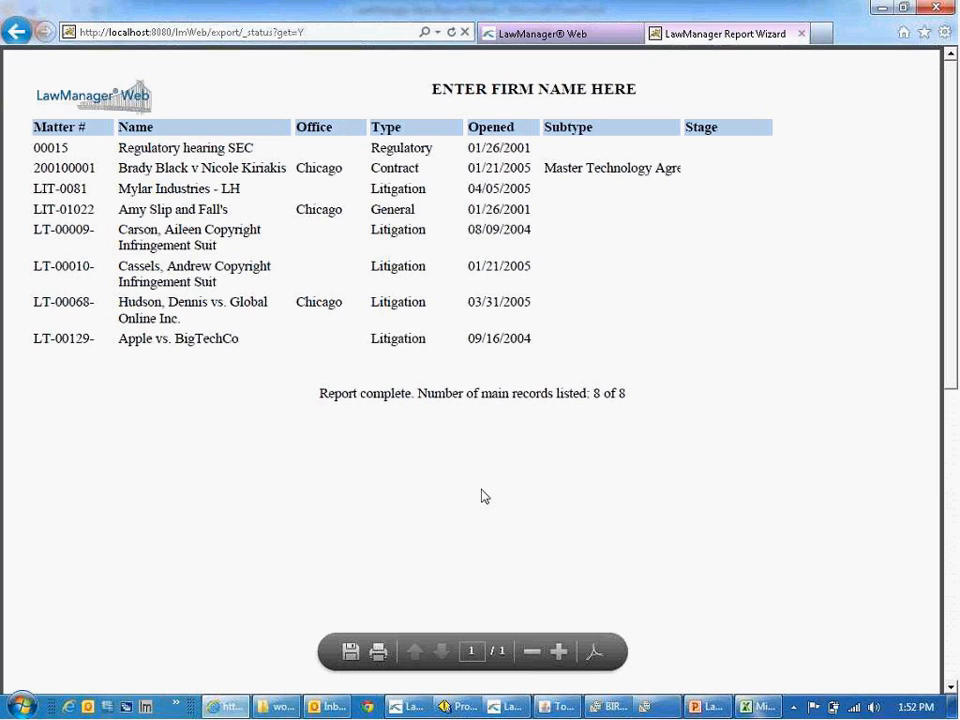
View the PDF's save-a-copy options without saving, and zoom the report in and back out.
left_click(352, 652)
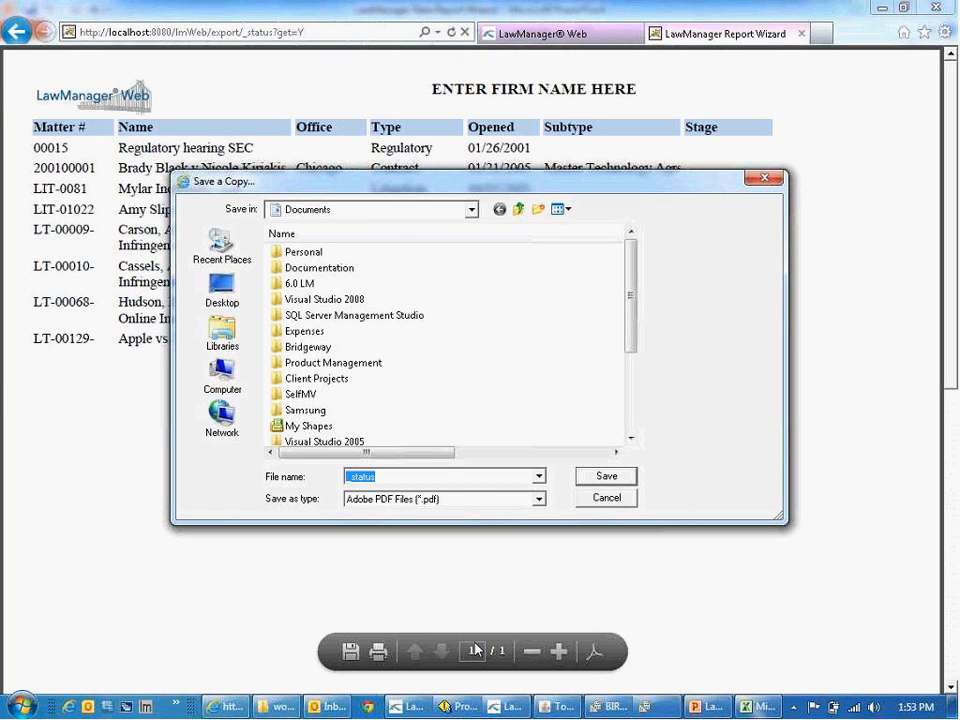
left_click(602, 499)
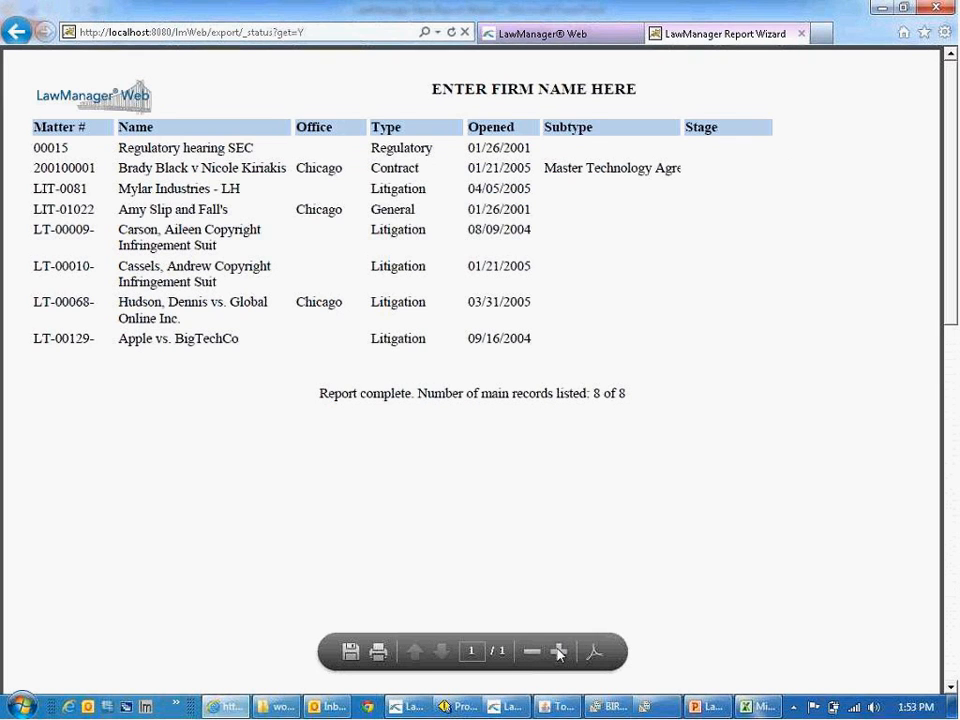
left_click(559, 652)
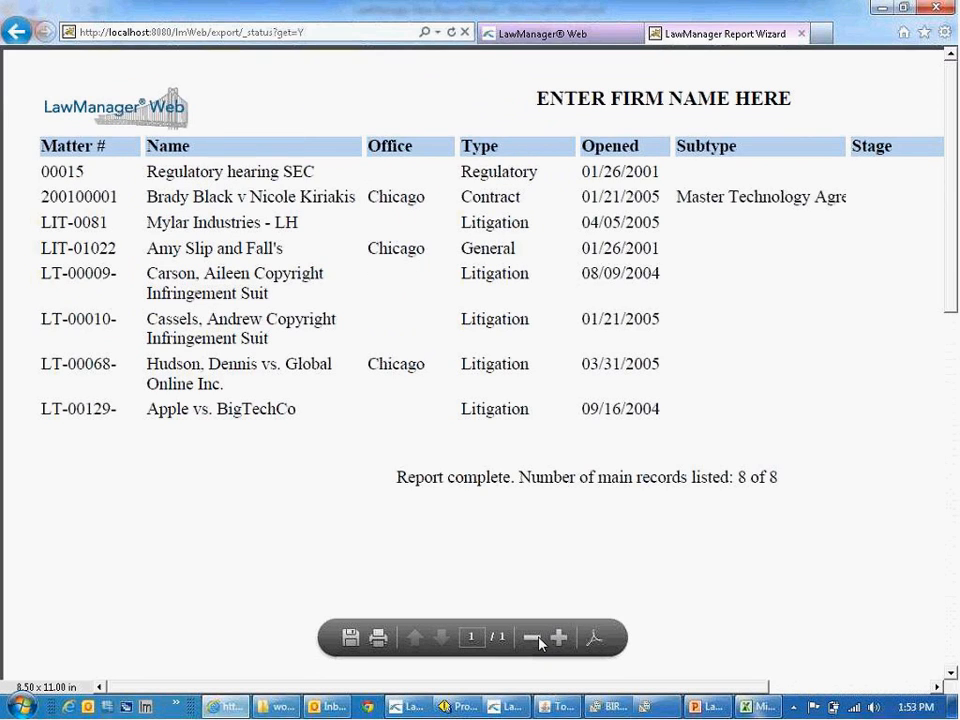
left_click(536, 640)
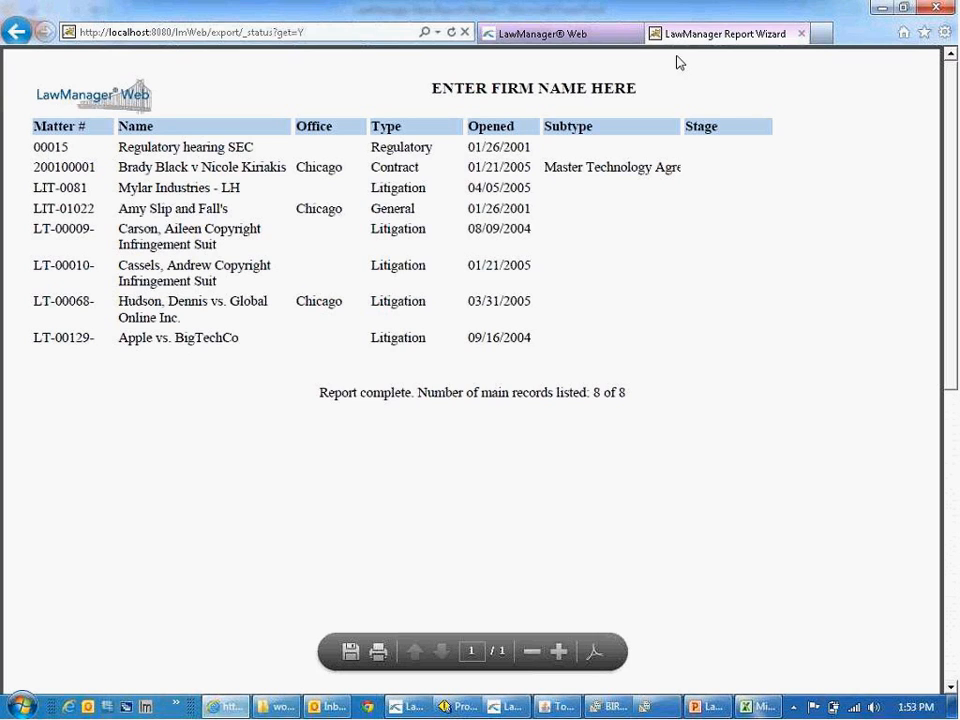
Search the PDF report for "litig" and step through the matches in the Type column.
right_click(574, 196)
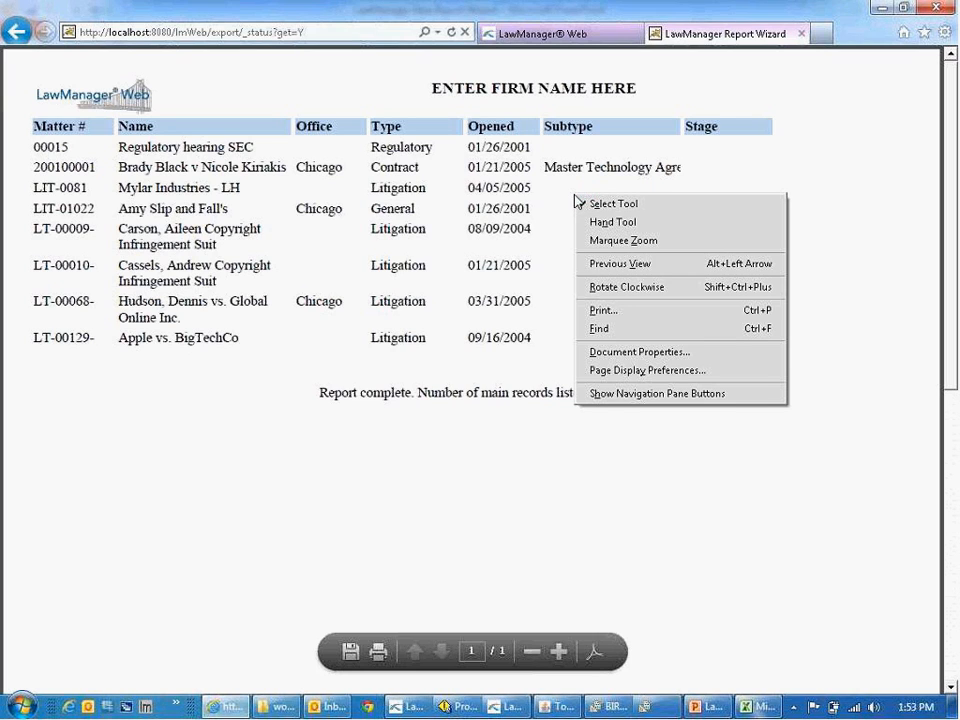
left_click(613, 329)
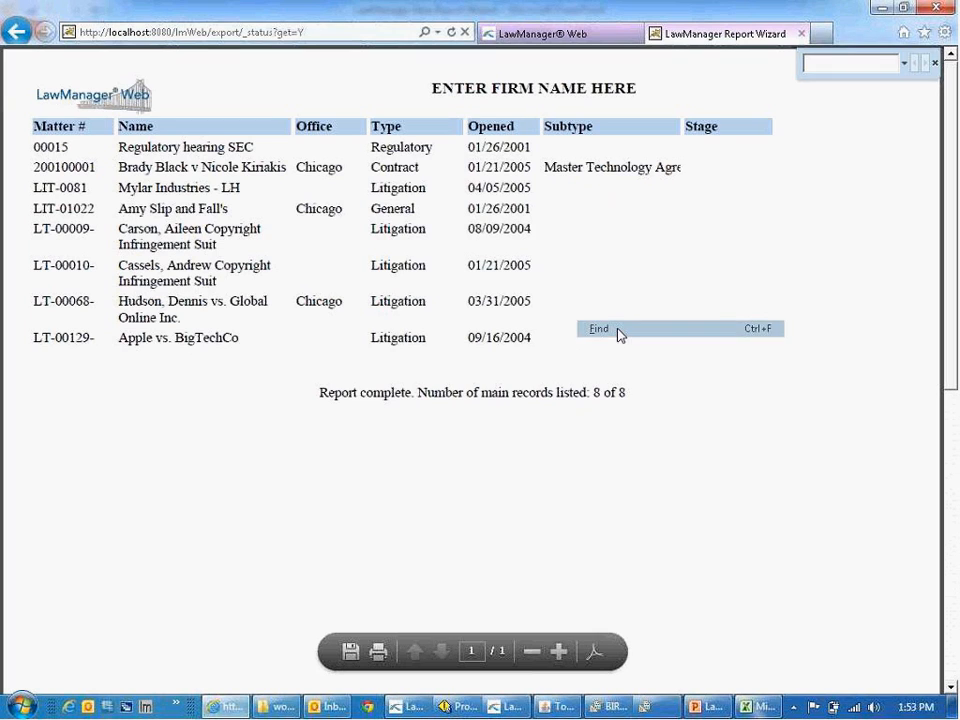
type("litig")
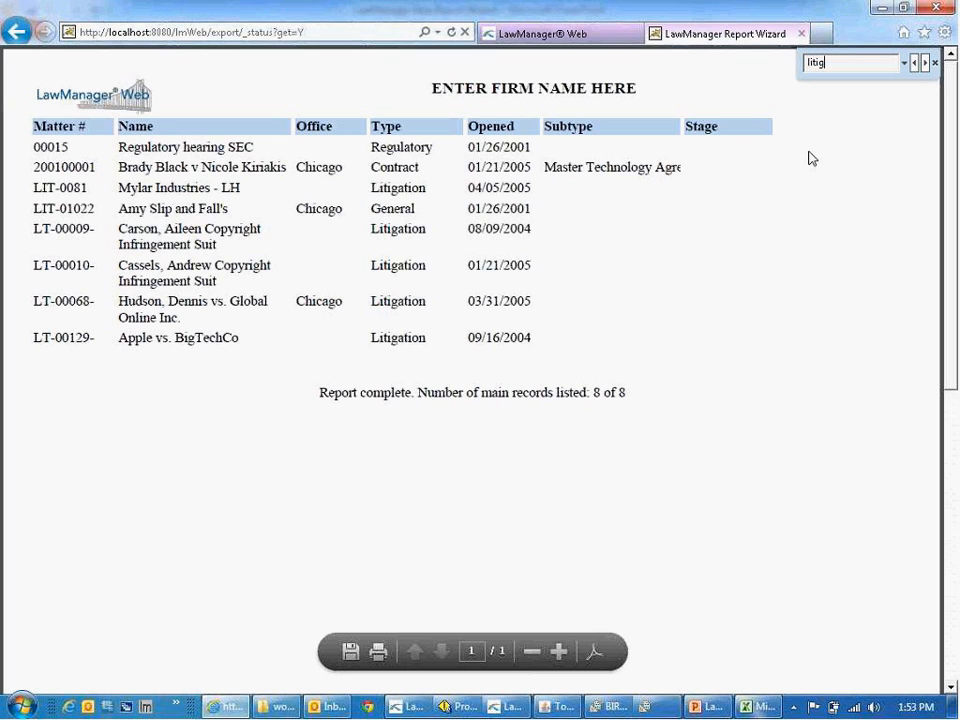
key("Return")
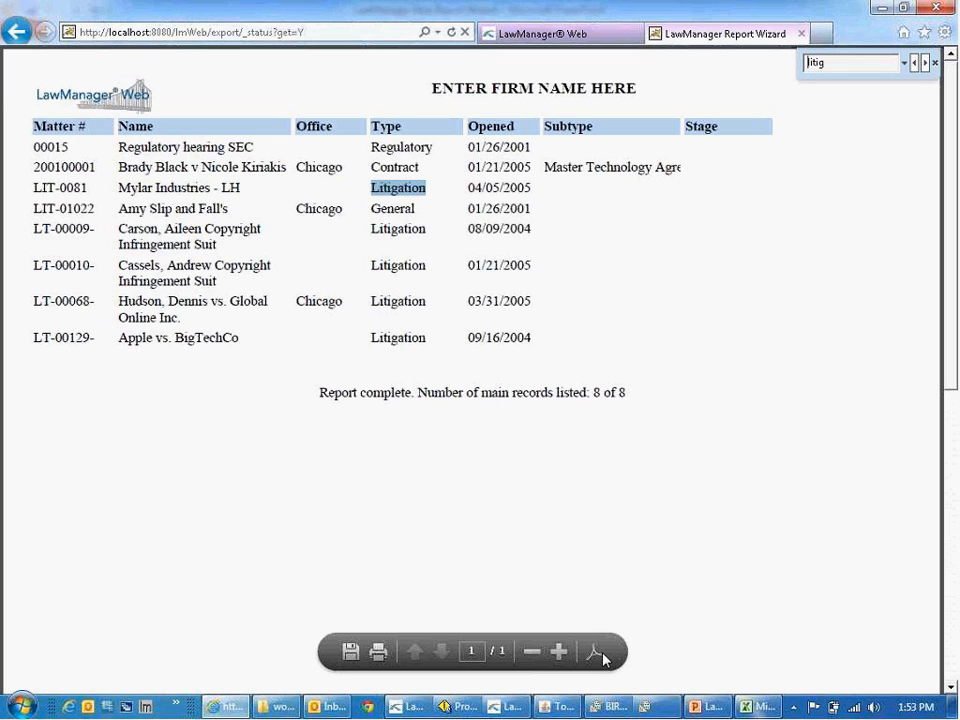
double_click(840, 64)
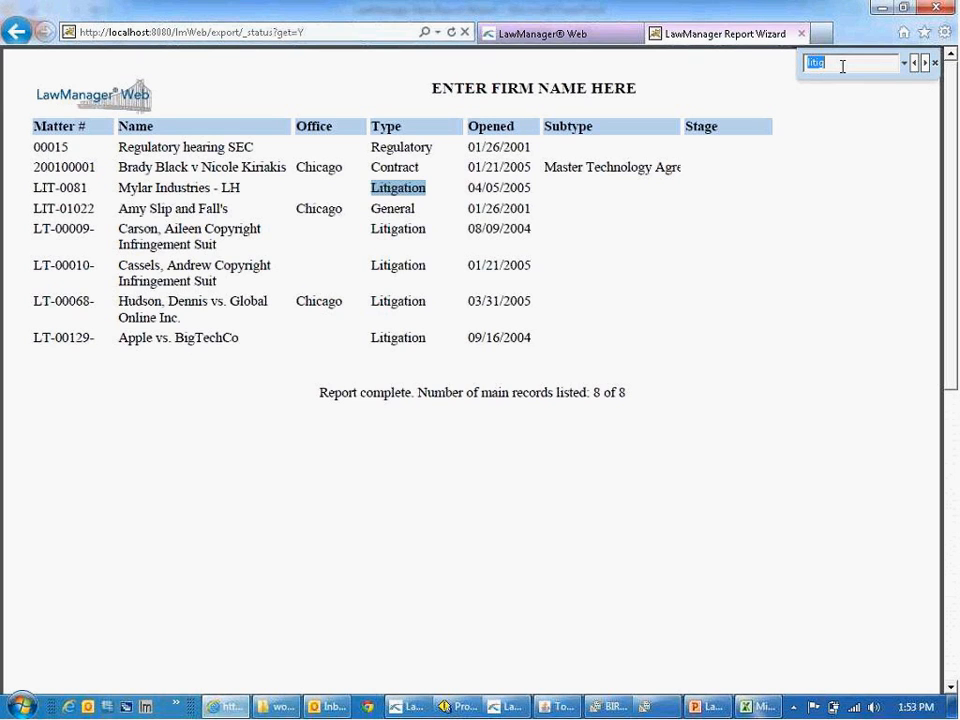
left_click(925, 63)
left_click(925, 63)
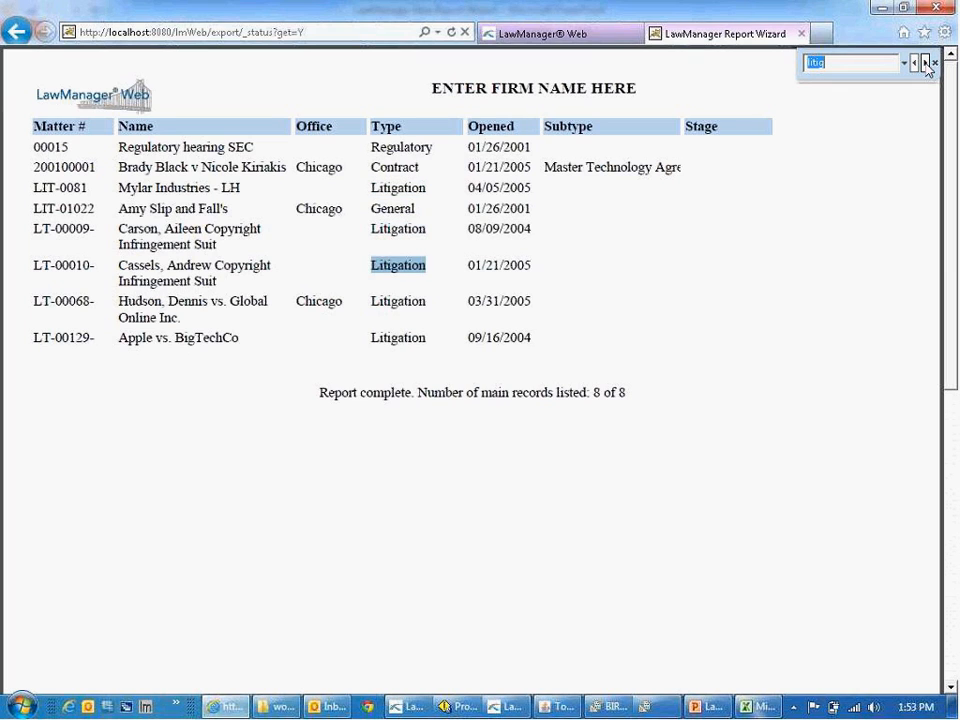
left_click(925, 63)
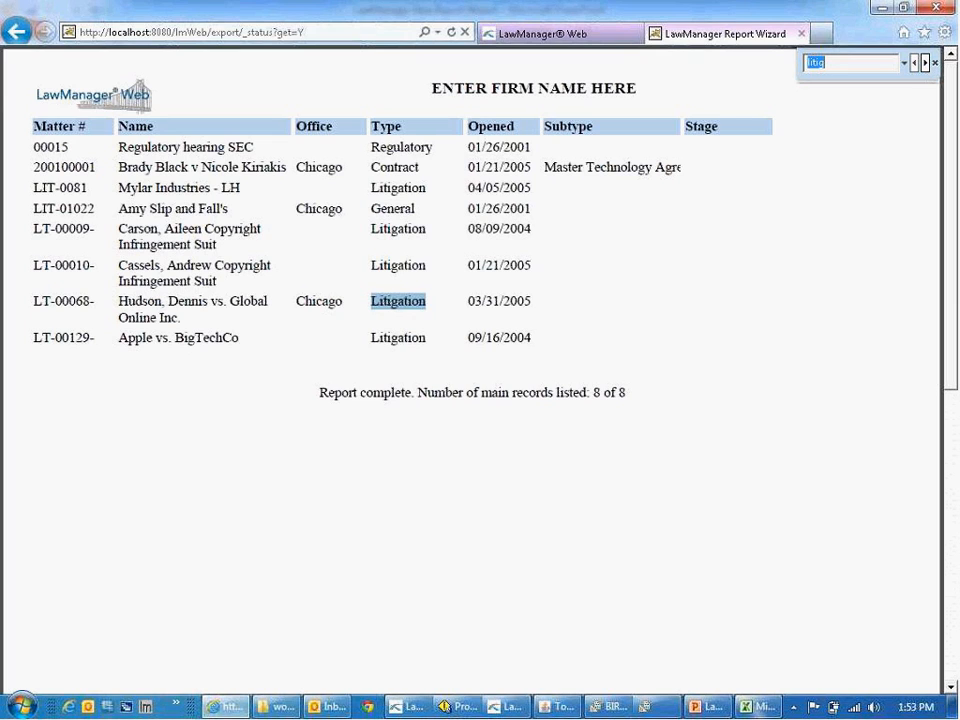
Select the LawManager Web logo image in the PDF report and close the search box.
right_click(626, 122)
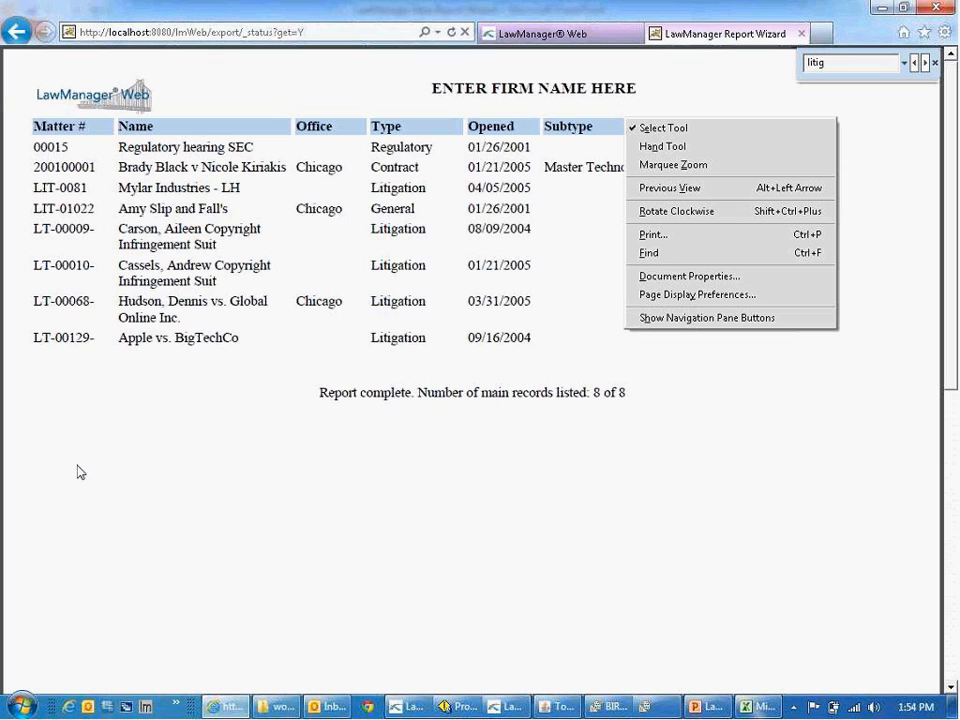
left_click(157, 91)
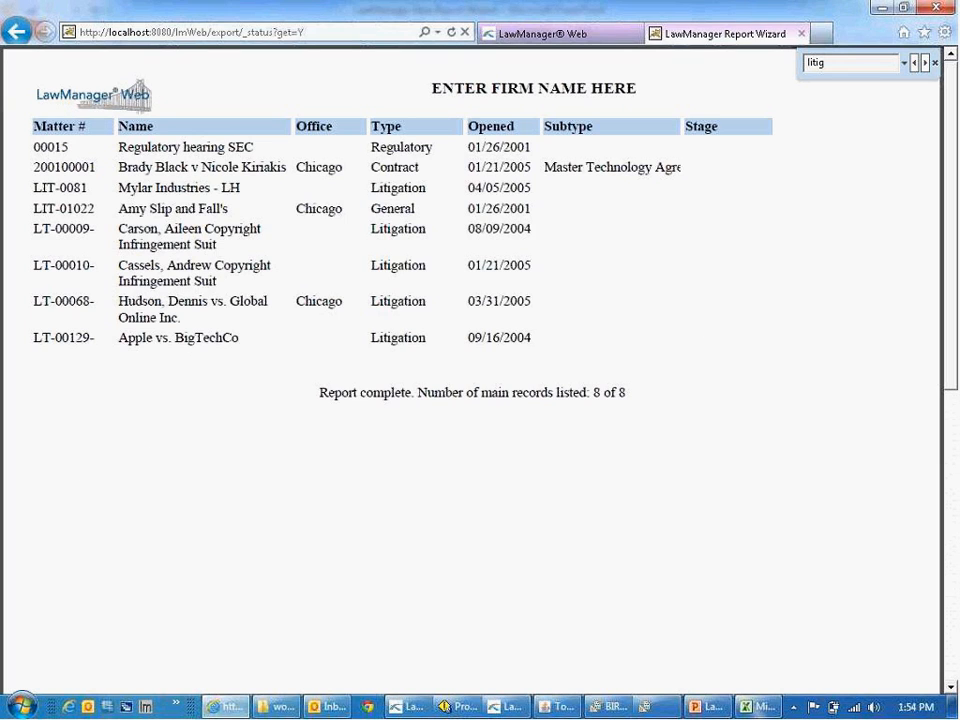
left_click_drag(22, 56, 157, 115)
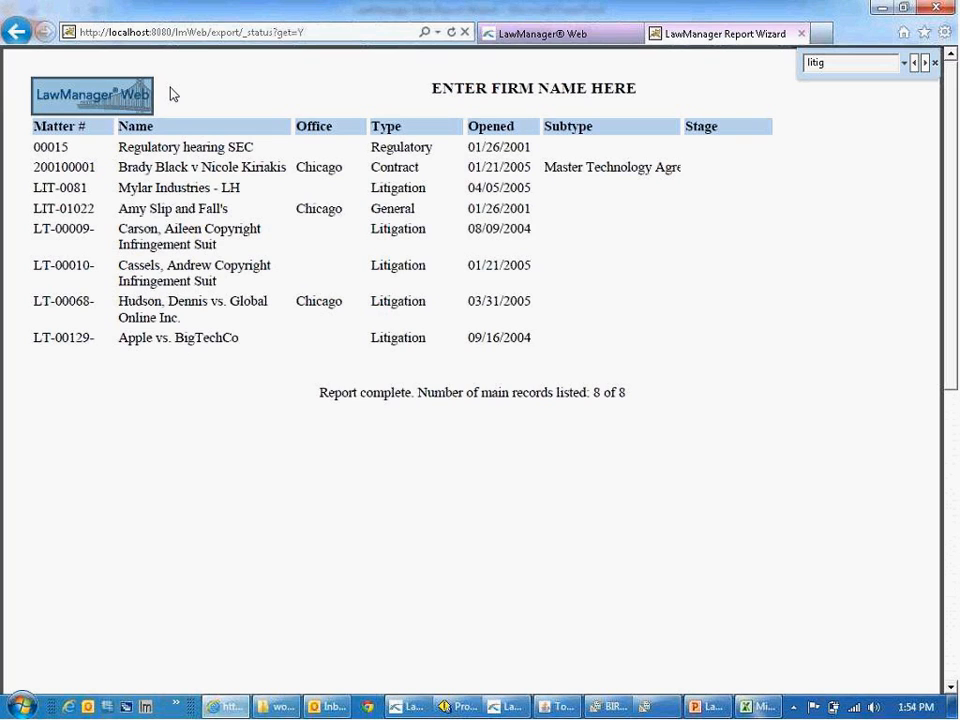
left_click(935, 63)
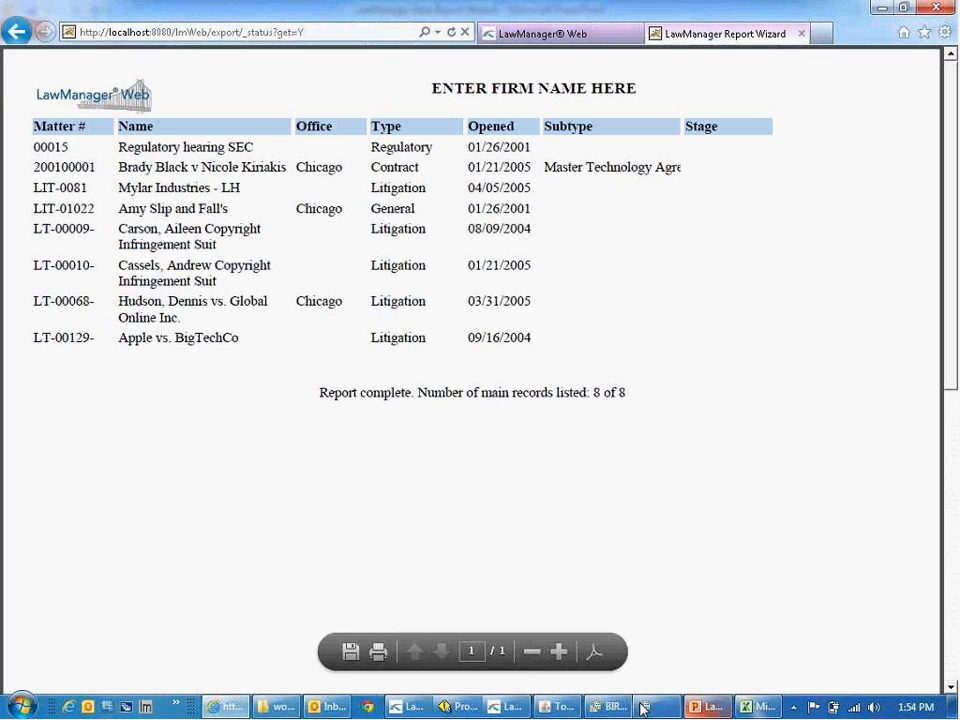
Minimize and restore the browser, and return to the My Open Matters list in LawManager Web.
left_click(238, 712)
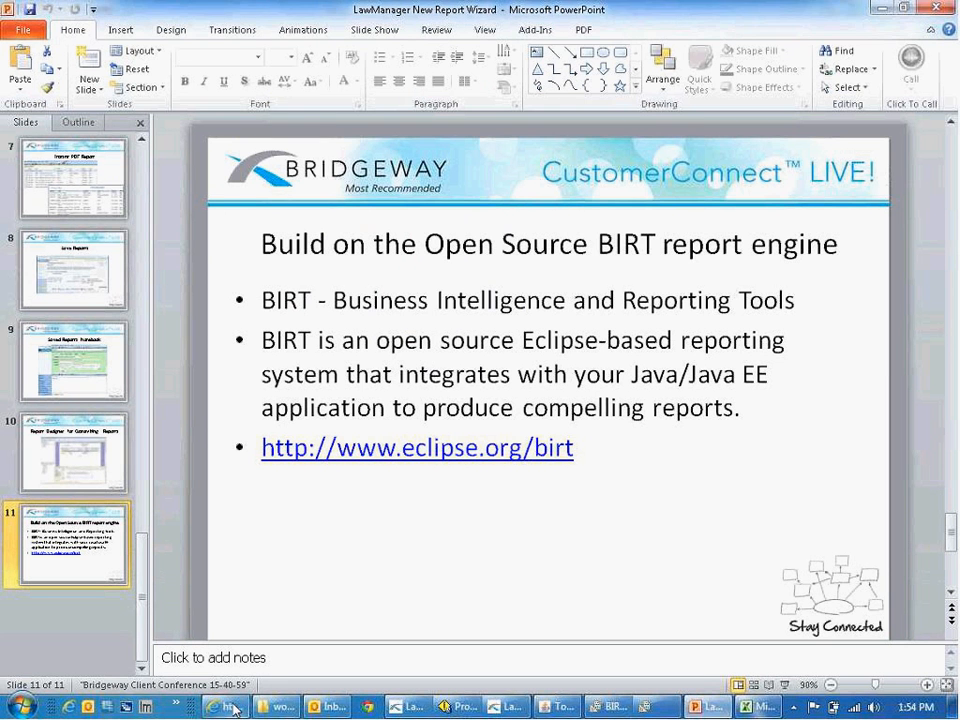
left_click(238, 712)
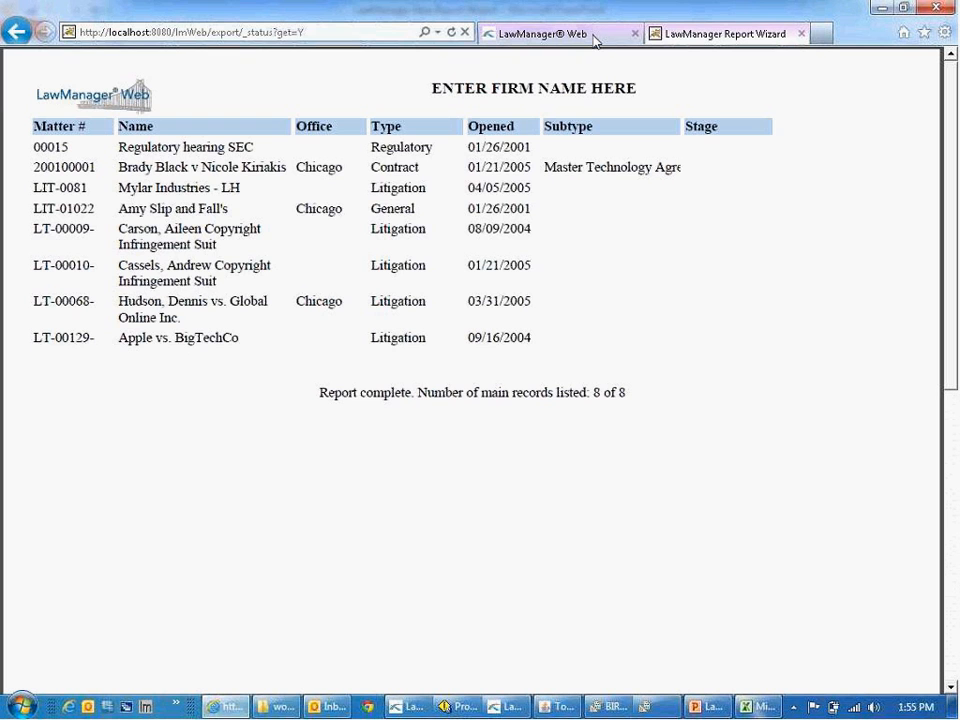
left_click(595, 38)
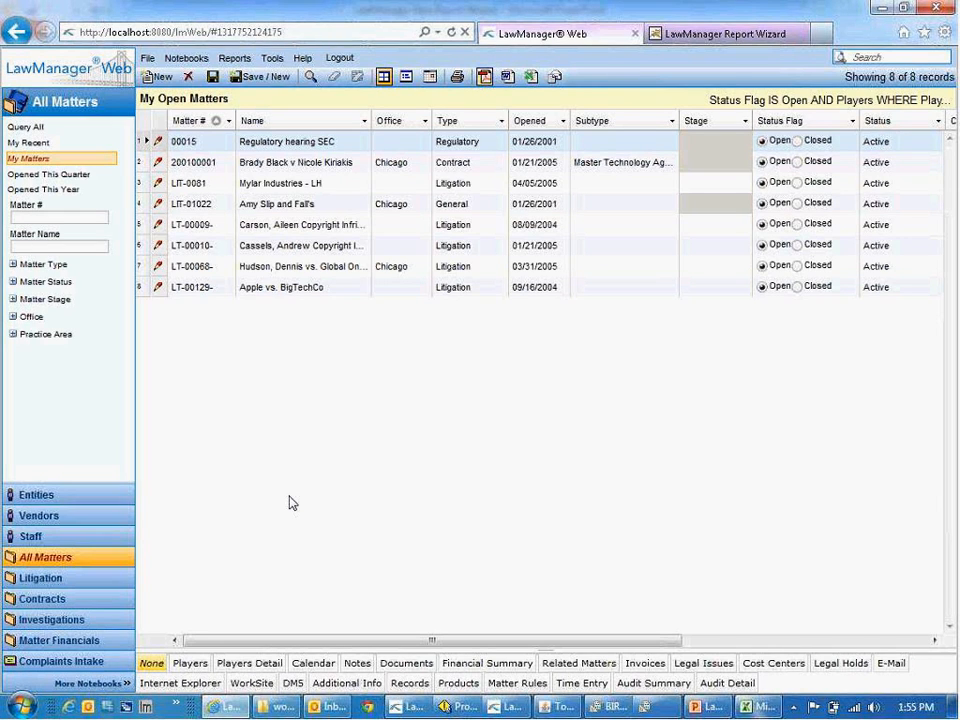
Open the Invoices notebook and view My Recent, My Invoices To Approve and all invoices.
left_click(128, 686)
left_click(167, 654)
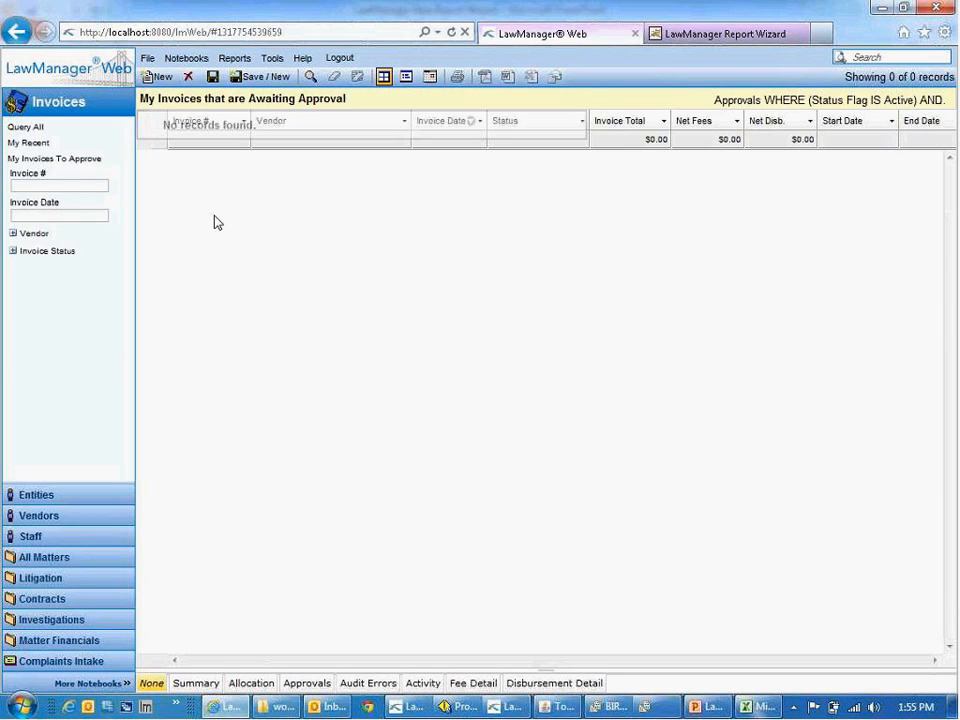
left_click(49, 146)
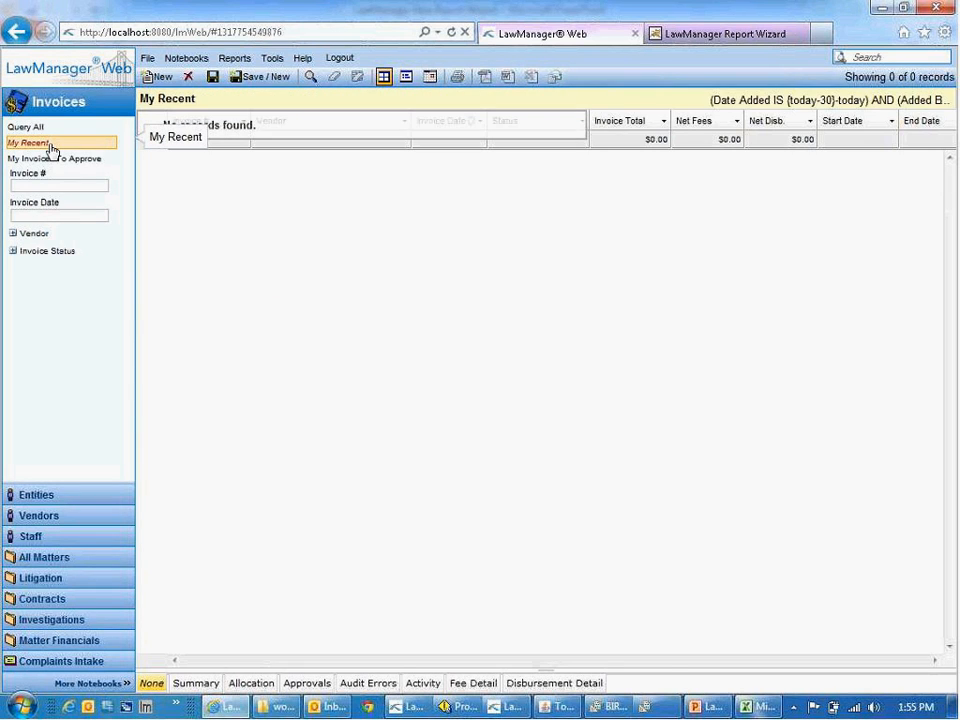
left_click(52, 161)
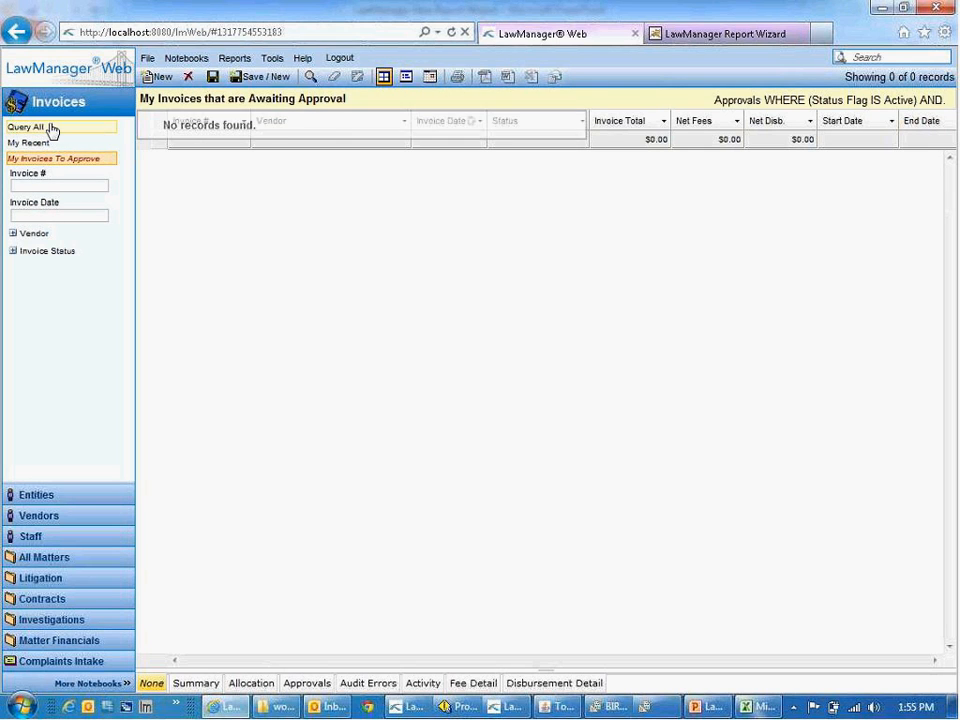
left_click(50, 128)
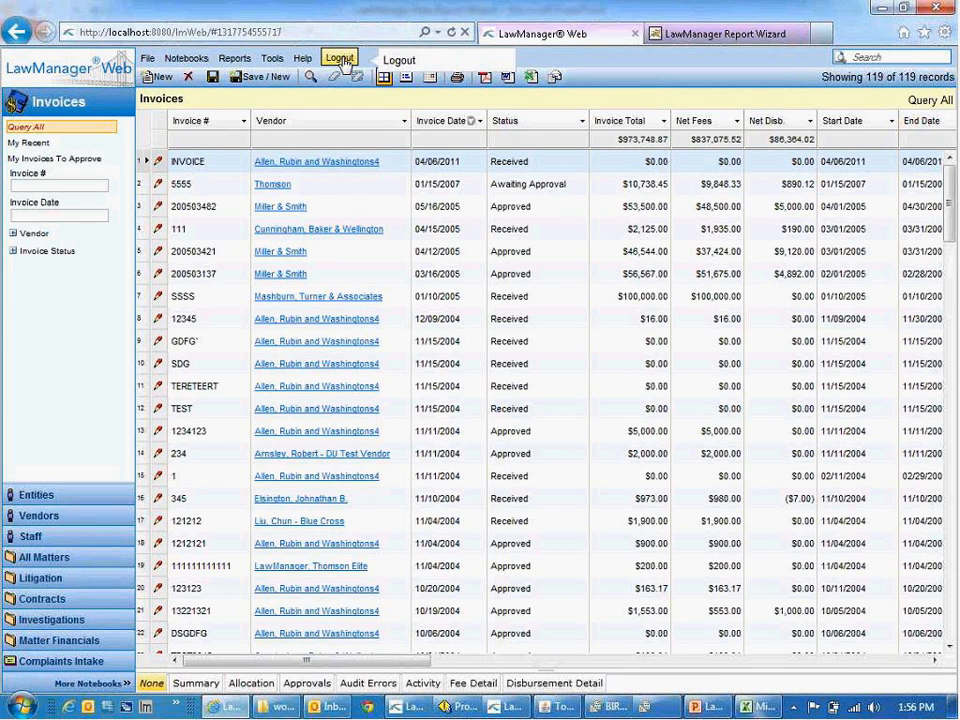
Log out of LawManager Web and log back in to the Local LawManager62 alias with the account username.
left_click(340, 59)
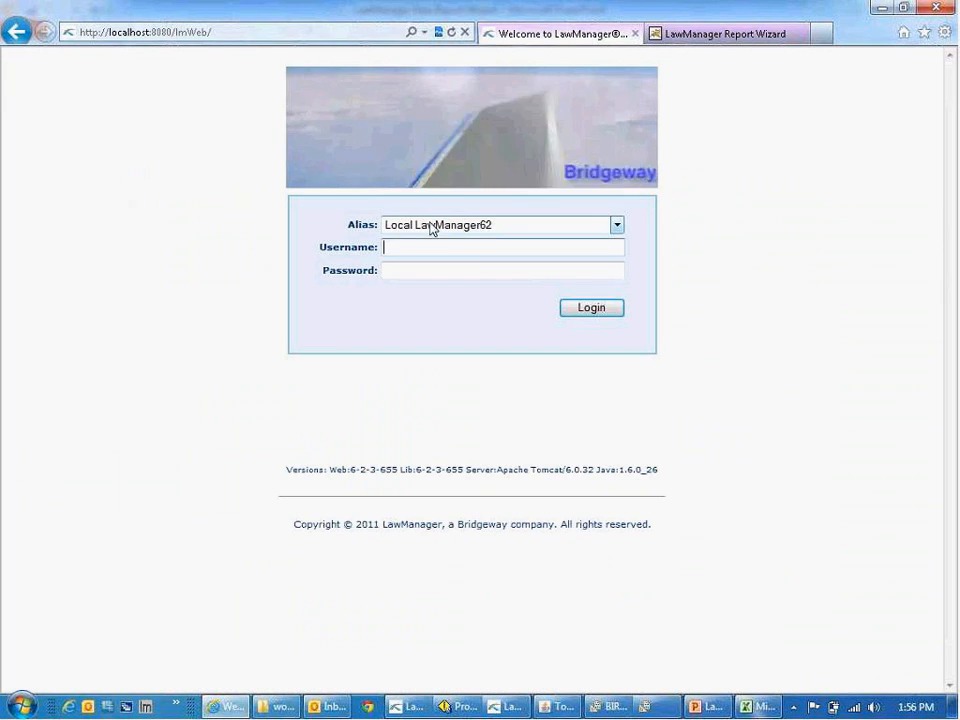
left_click(430, 226)
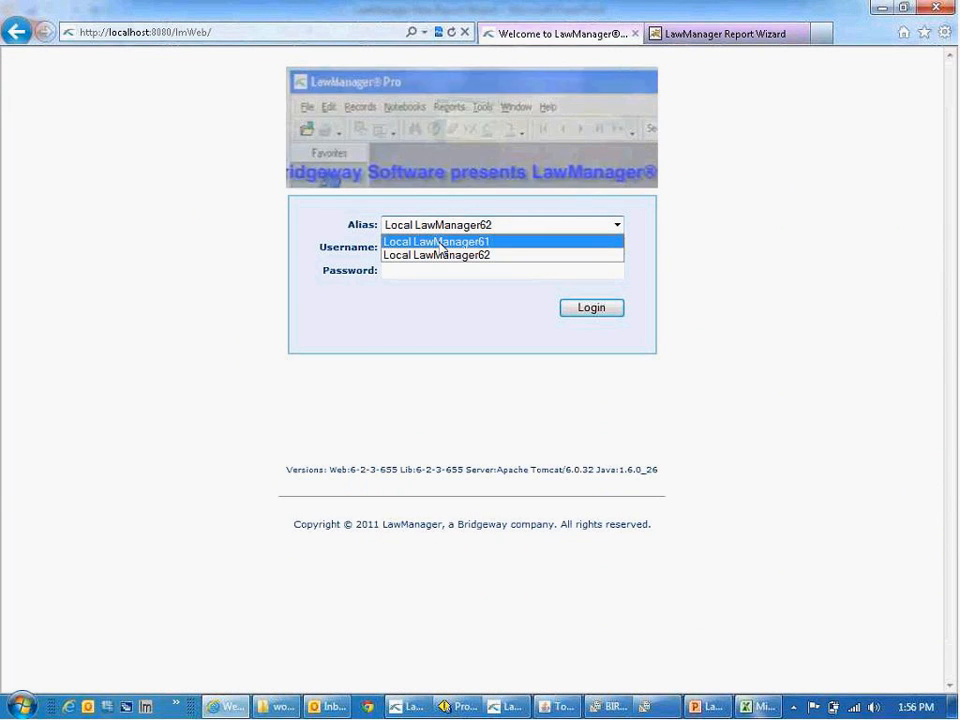
left_click(441, 255)
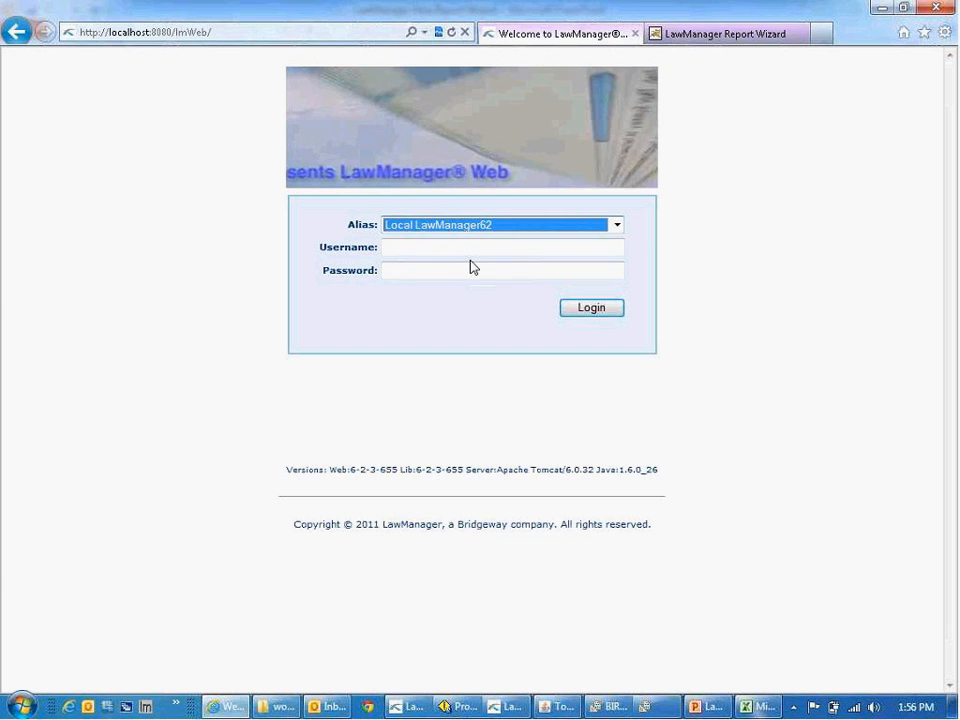
key("Tab")
type("n")
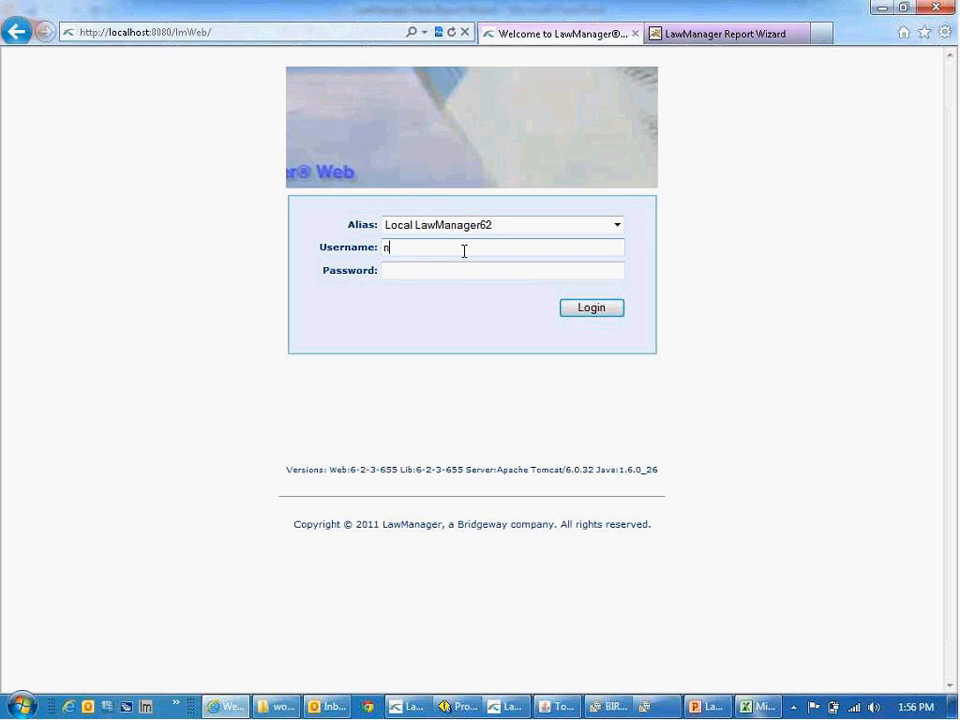
type("pusch")
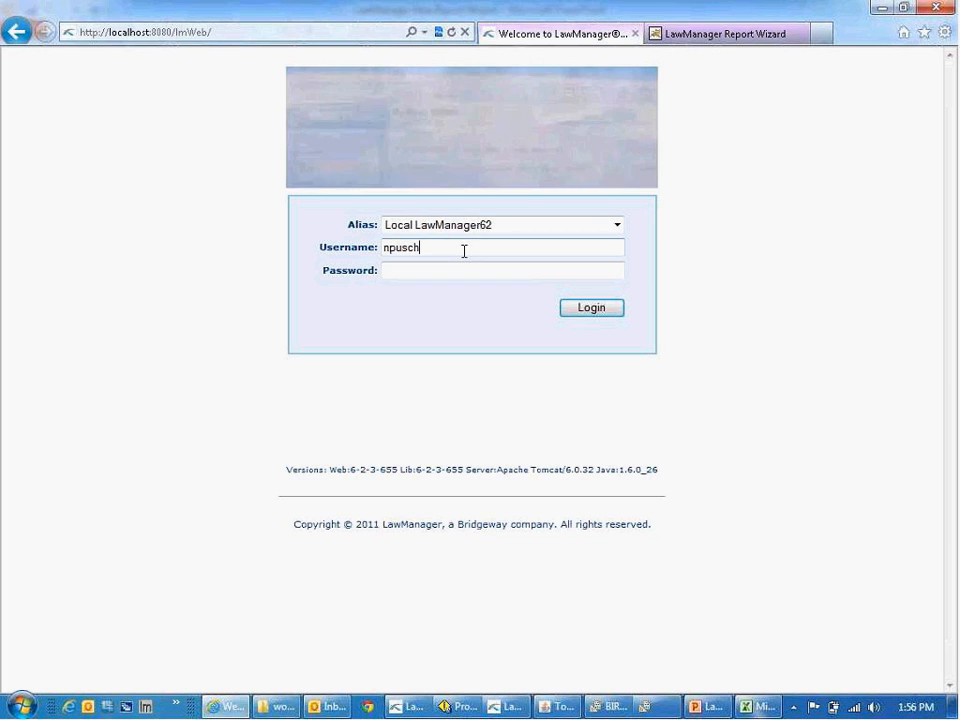
type("ak")
key("Return")
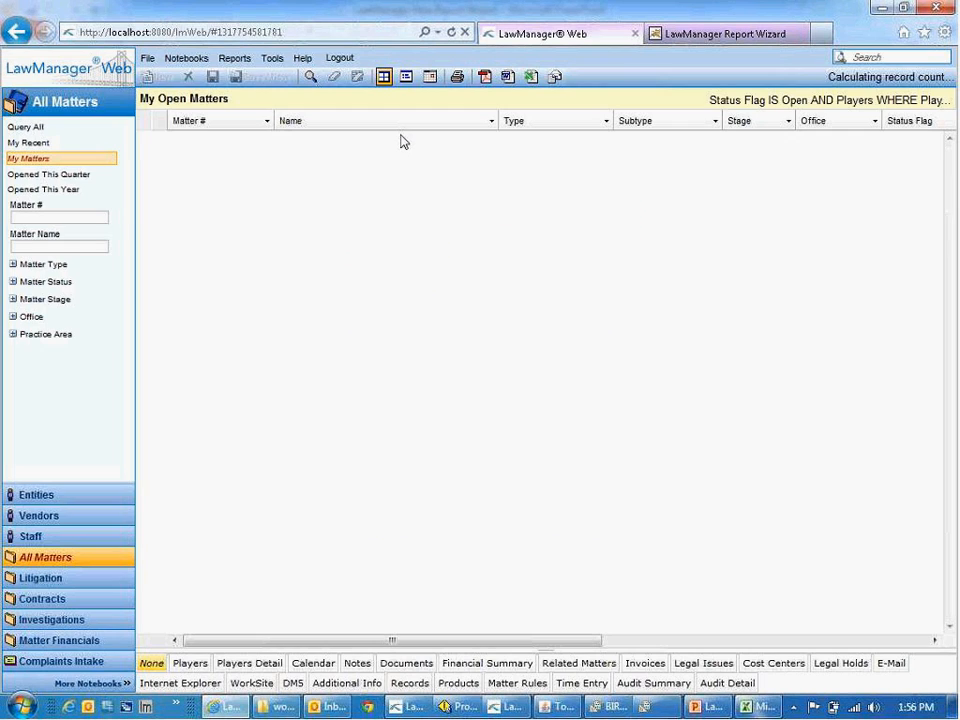
Log out again and try to log in to the Local LawManager61 alias with the account username.
left_click(339, 58)
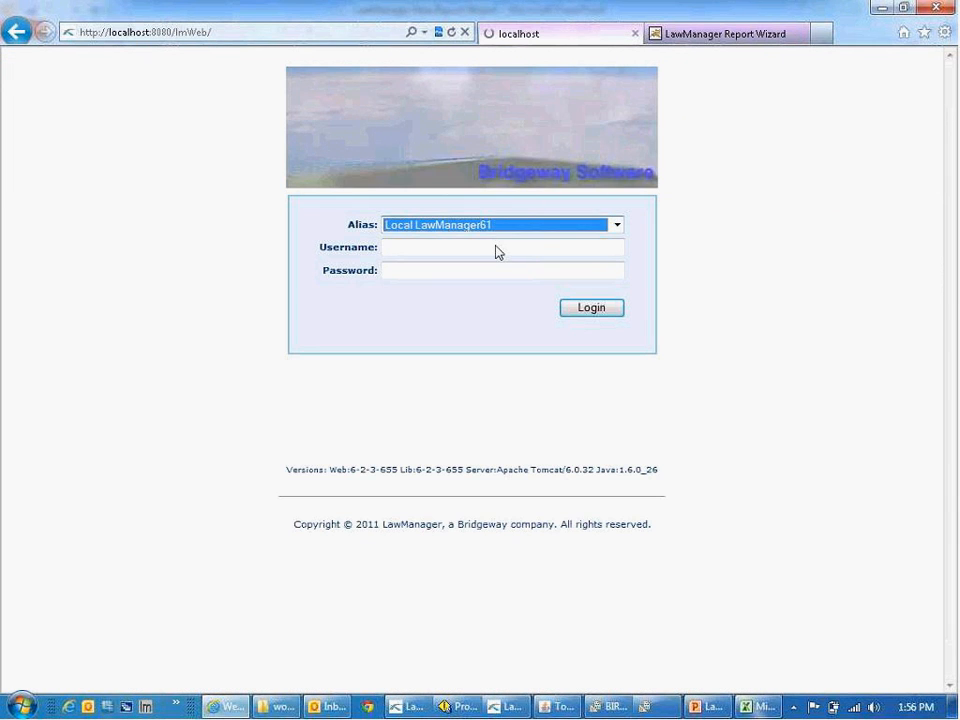
left_click(496, 246)
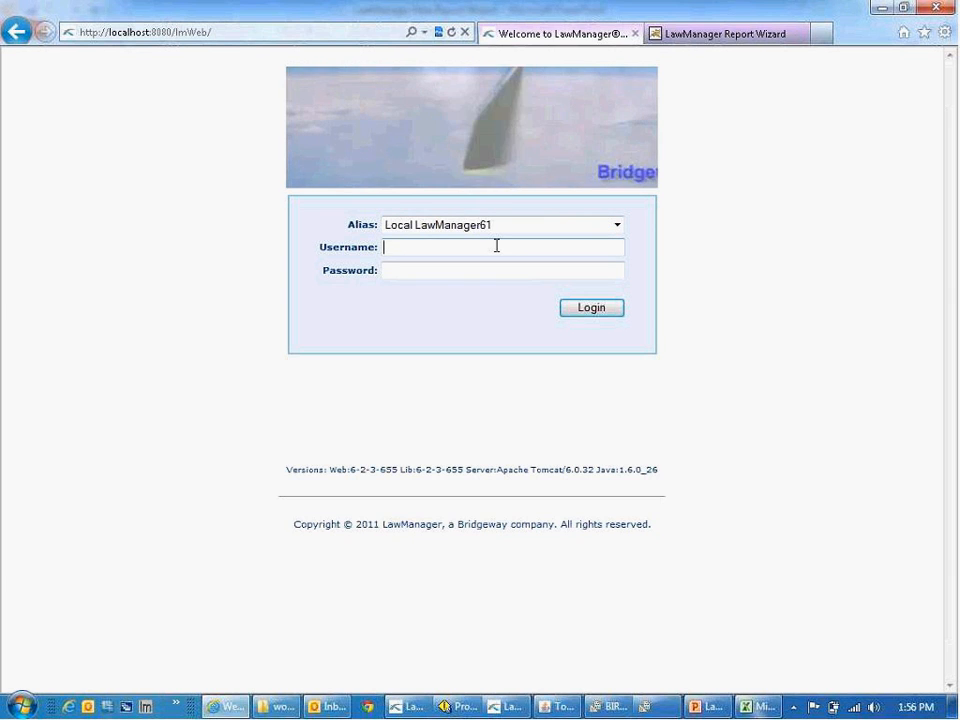
type("npuschak")
key("Return")
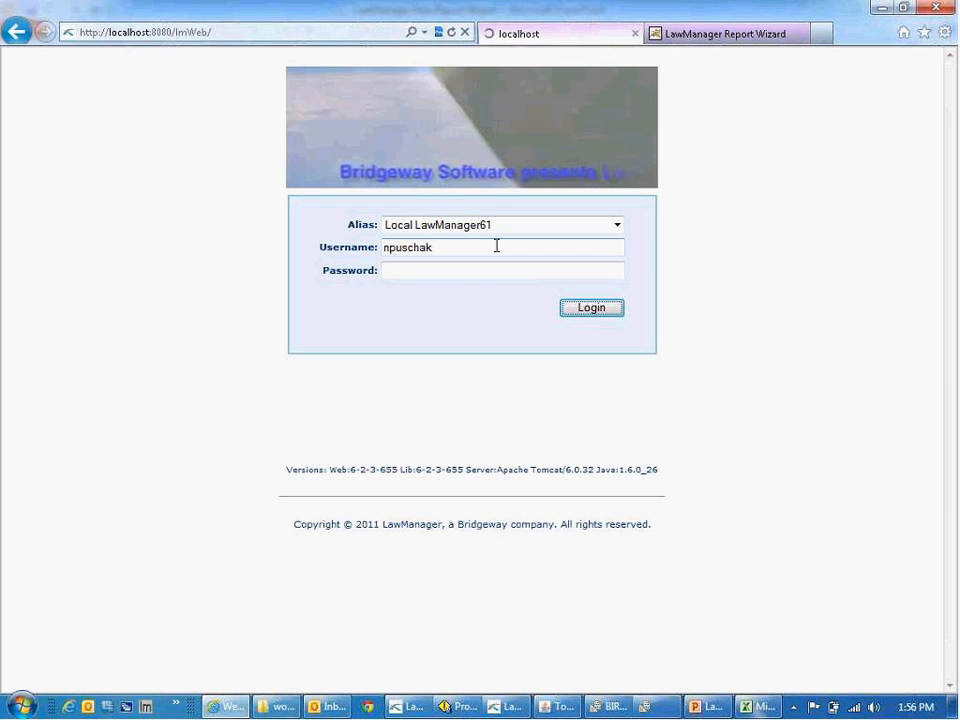
Switch to the LawManager Pro window with the All Matters notebook and close its Notebook Report Wizard.
left_click(400, 708)
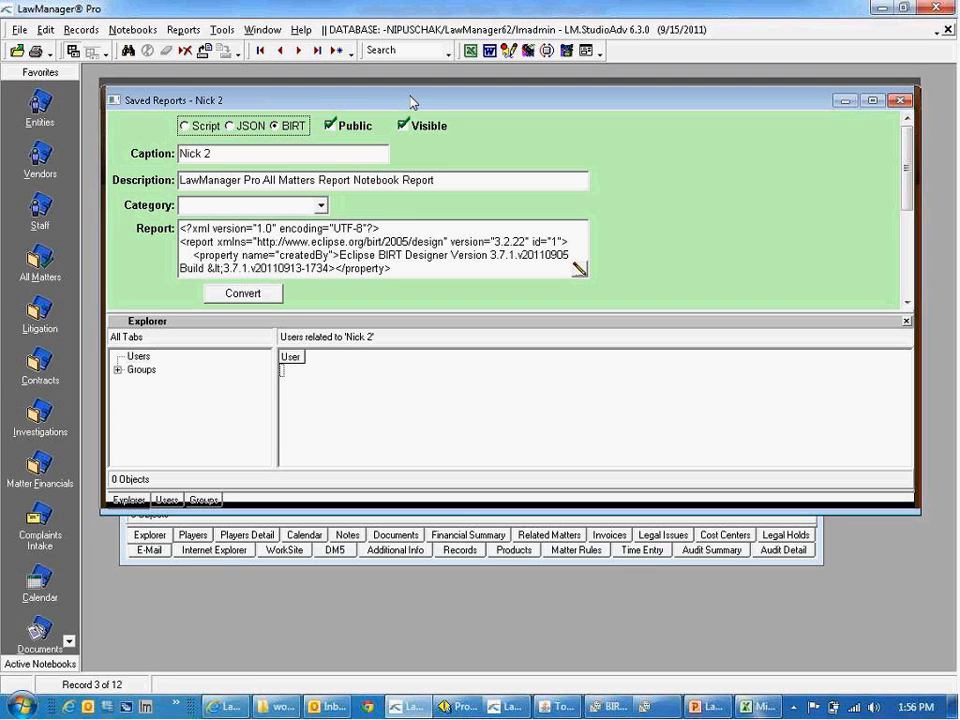
left_click_drag(414, 101, 414, 93)
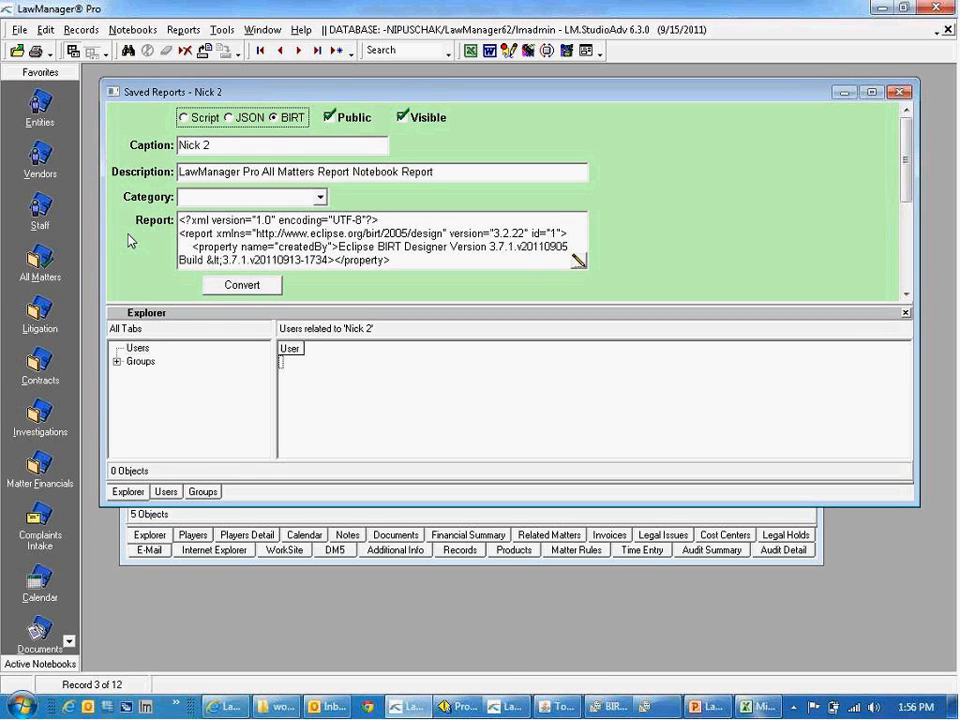
left_click(18, 31)
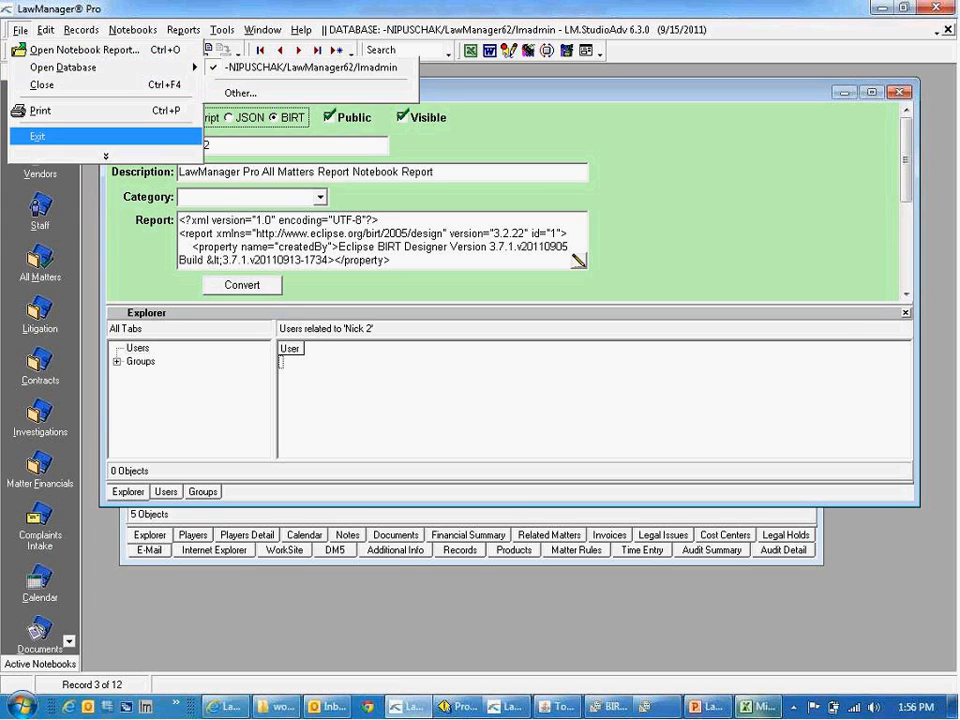
left_click(513, 711)
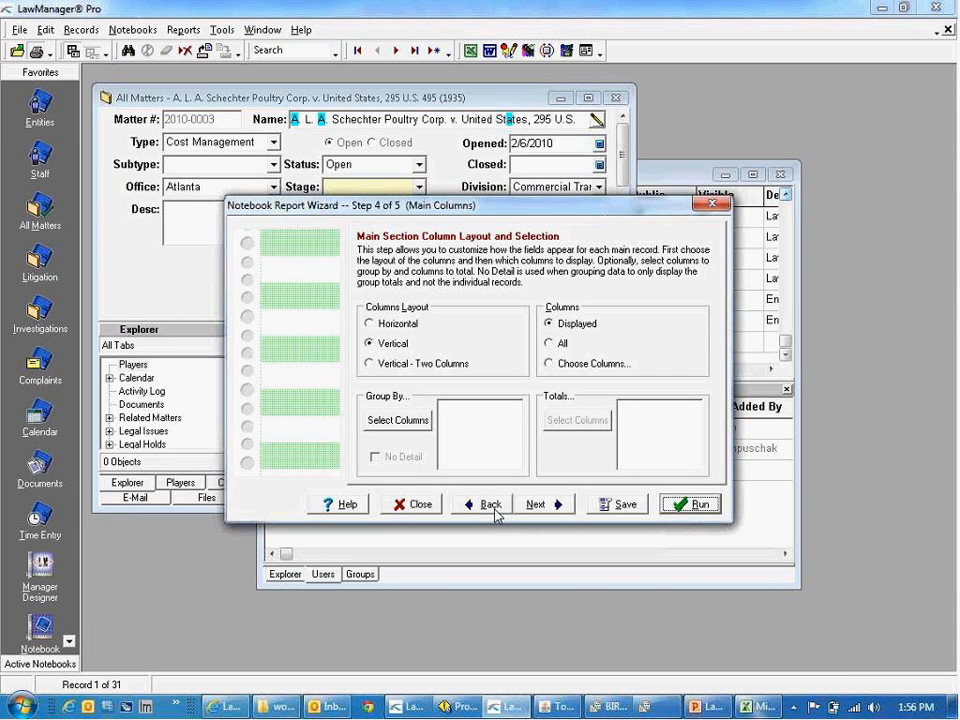
left_click(421, 504)
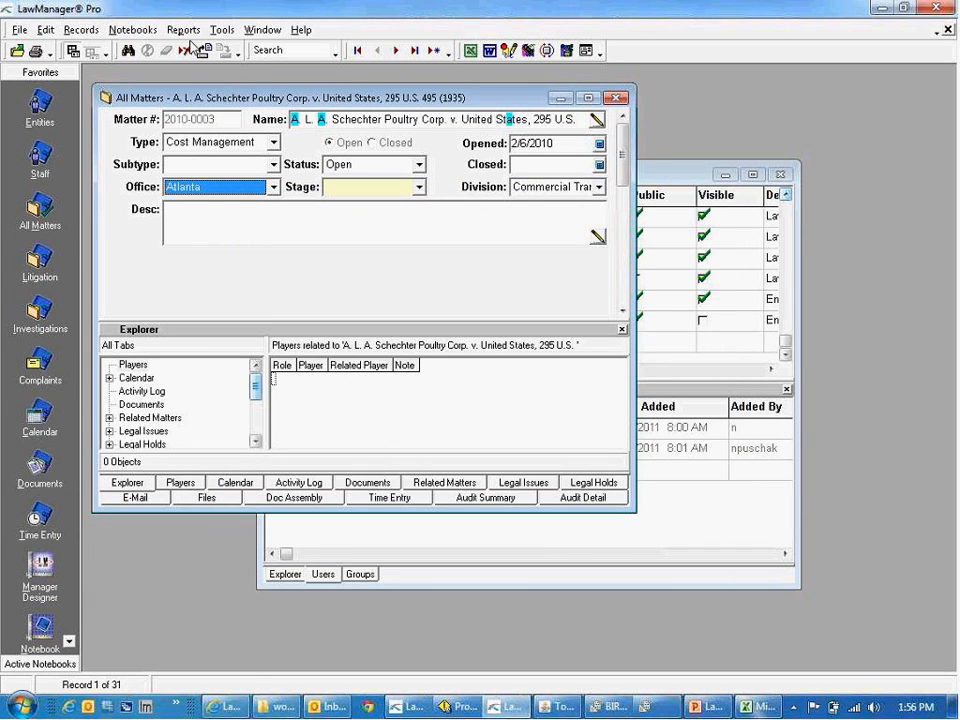
Open the System Logins notebook and query for login names starting with "n".
left_click(135, 30)
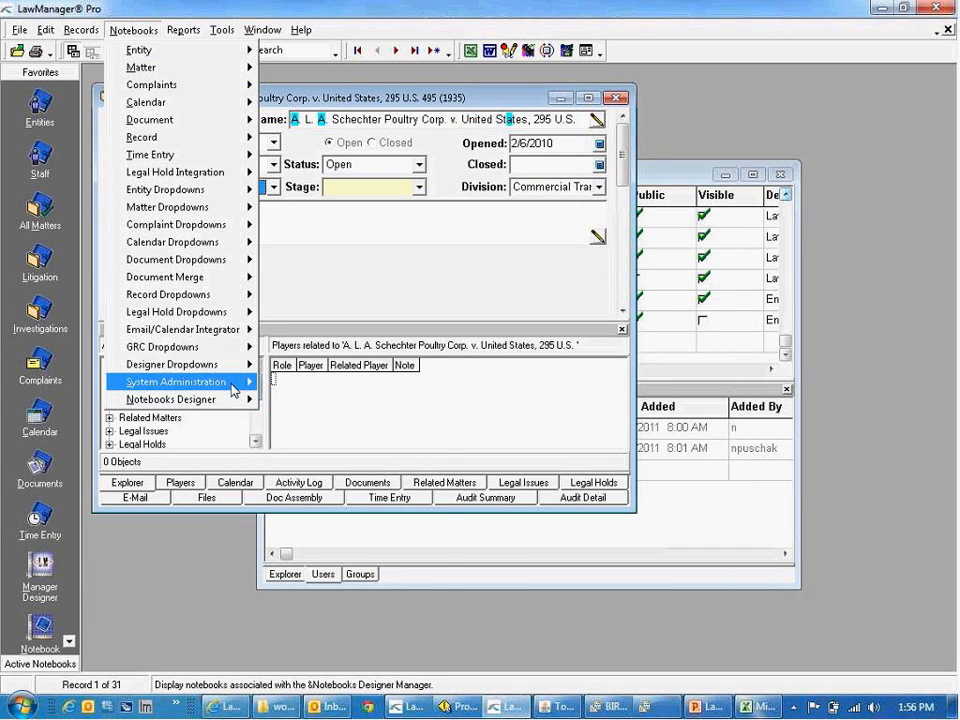
mouse_move(214, 381)
left_click(324, 385)
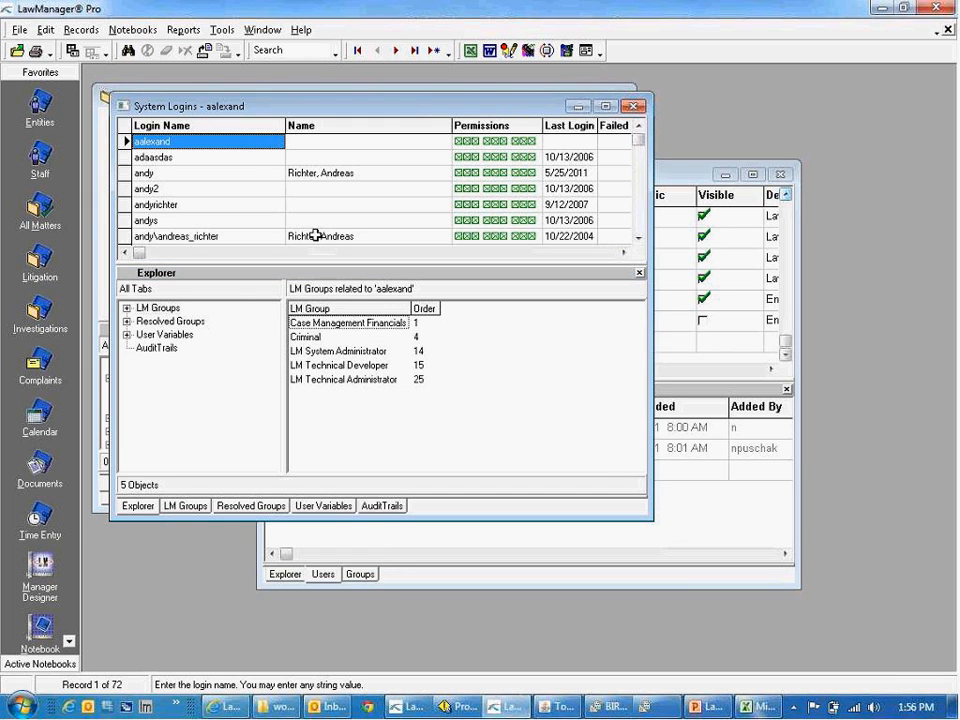
type("n")
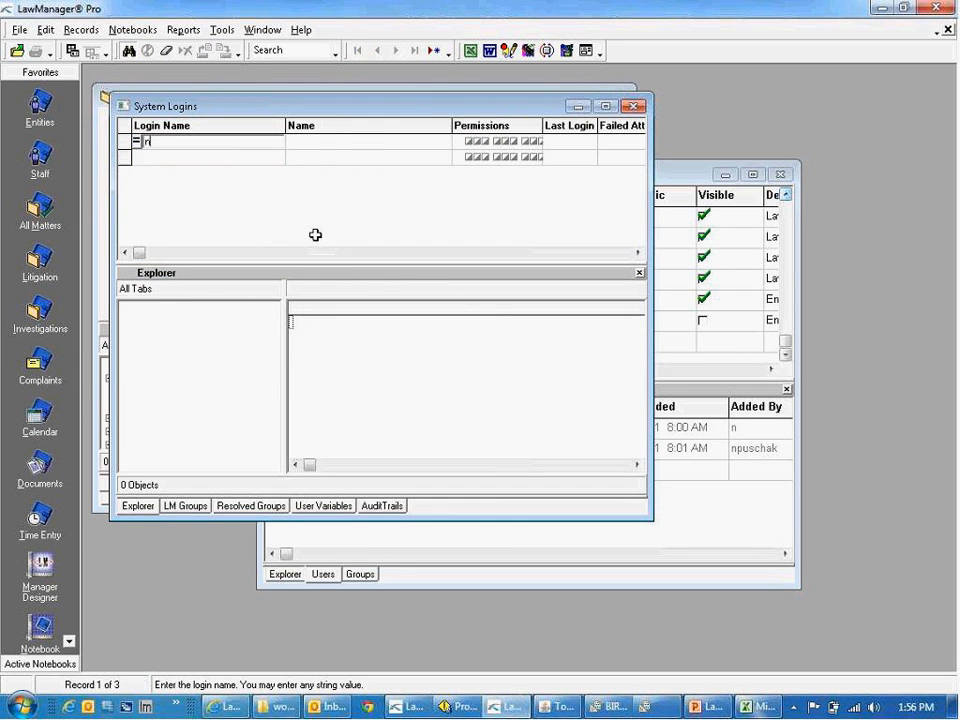
Show the first login's LM Groups and mark every group except Reports for deletion.
left_click(186, 506)
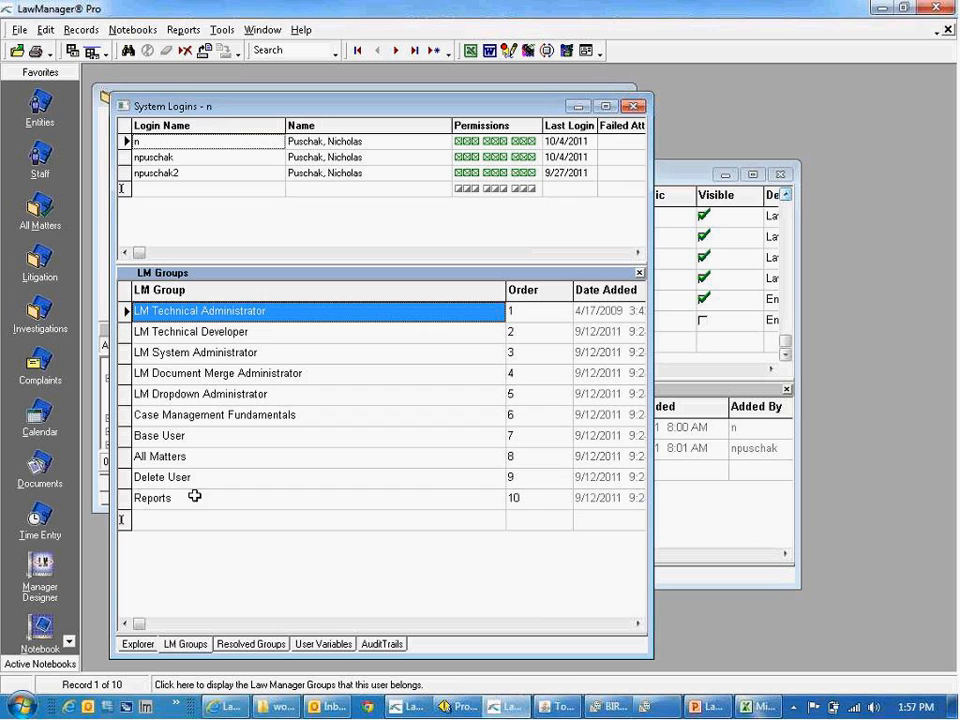
double_click(186, 52)
double_click(186, 52)
left_click(186, 52)
double_click(186, 53)
double_click(186, 53)
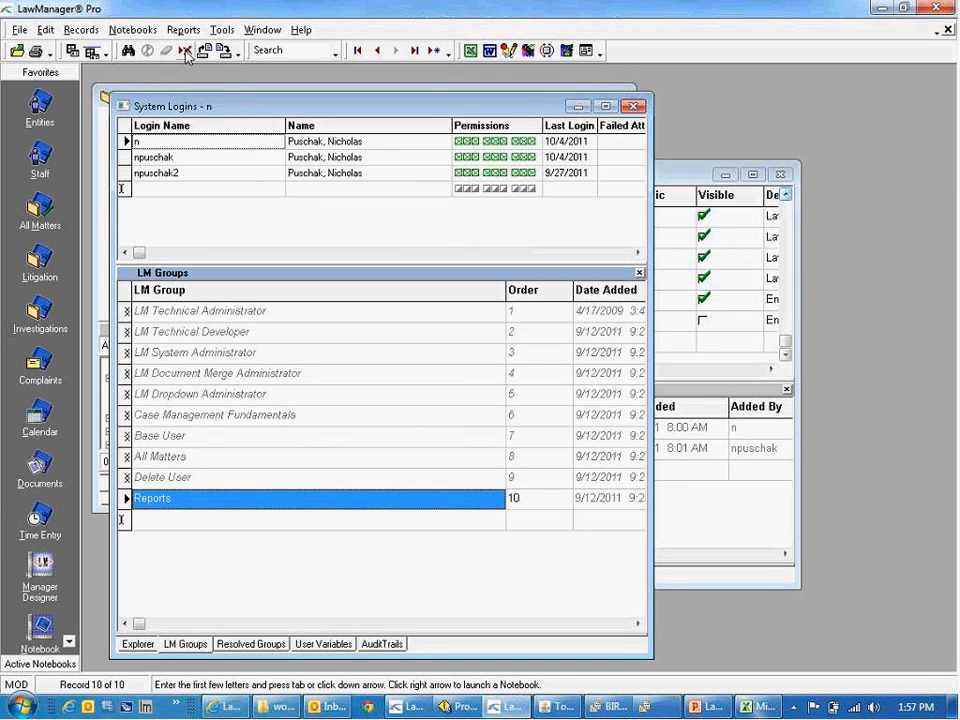
Replace the Reports group with Super Developer, save the group changes and close System Logins.
type("super")
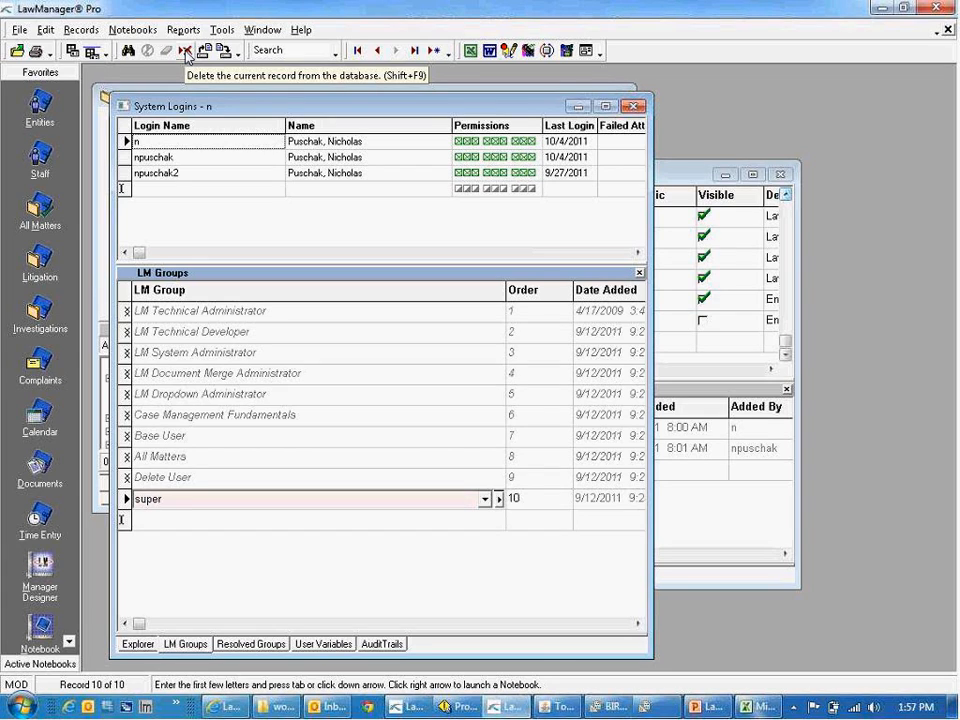
key("Tab")
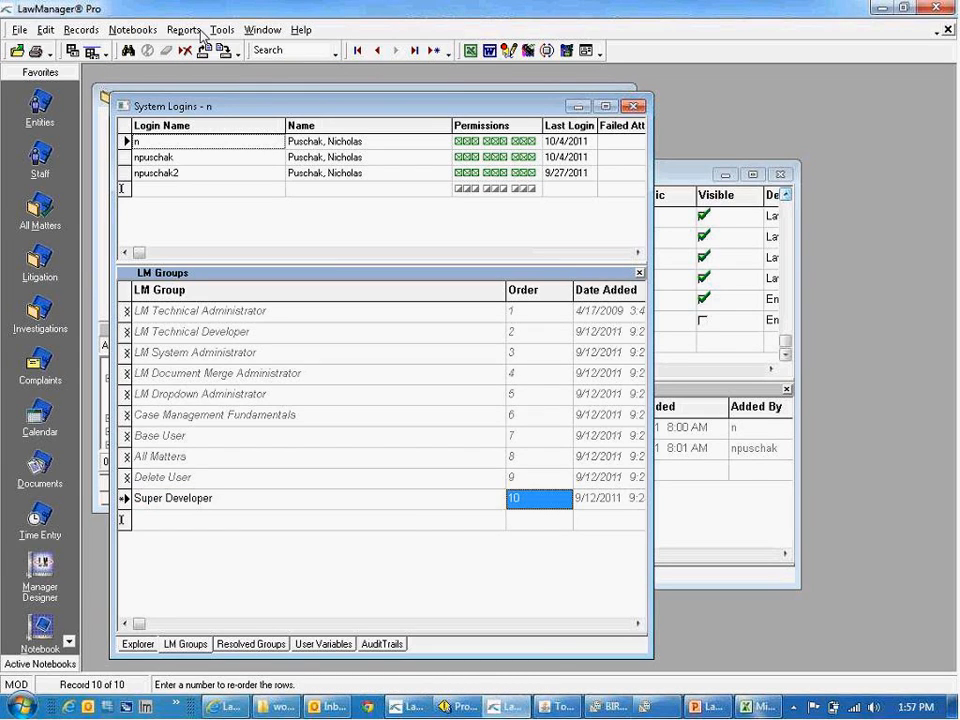
left_click(226, 53)
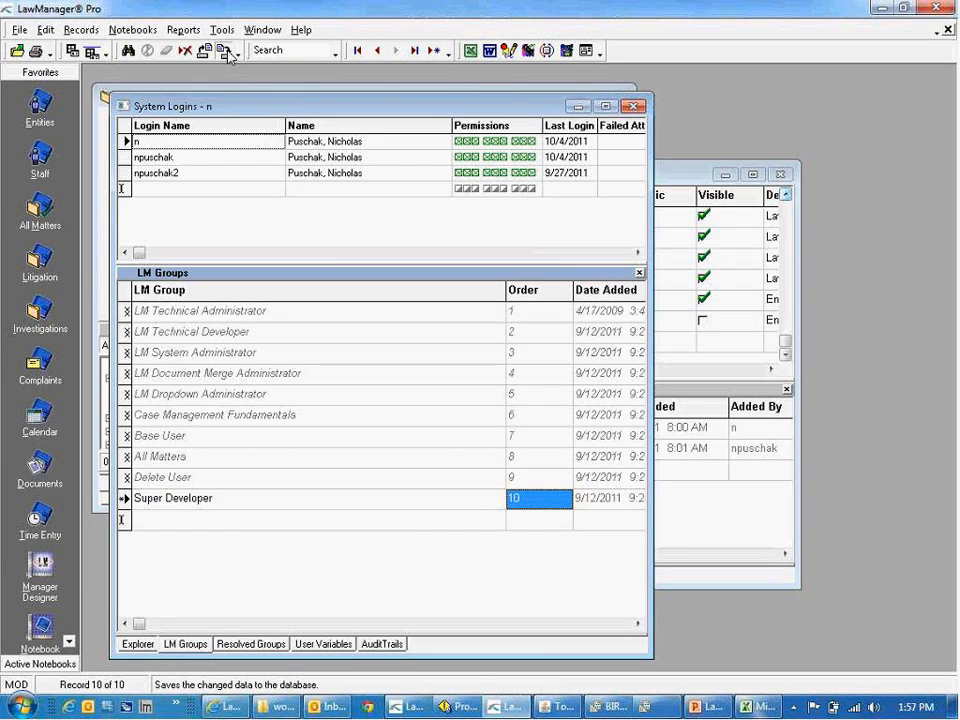
left_click_drag(227, 107, 247, 103)
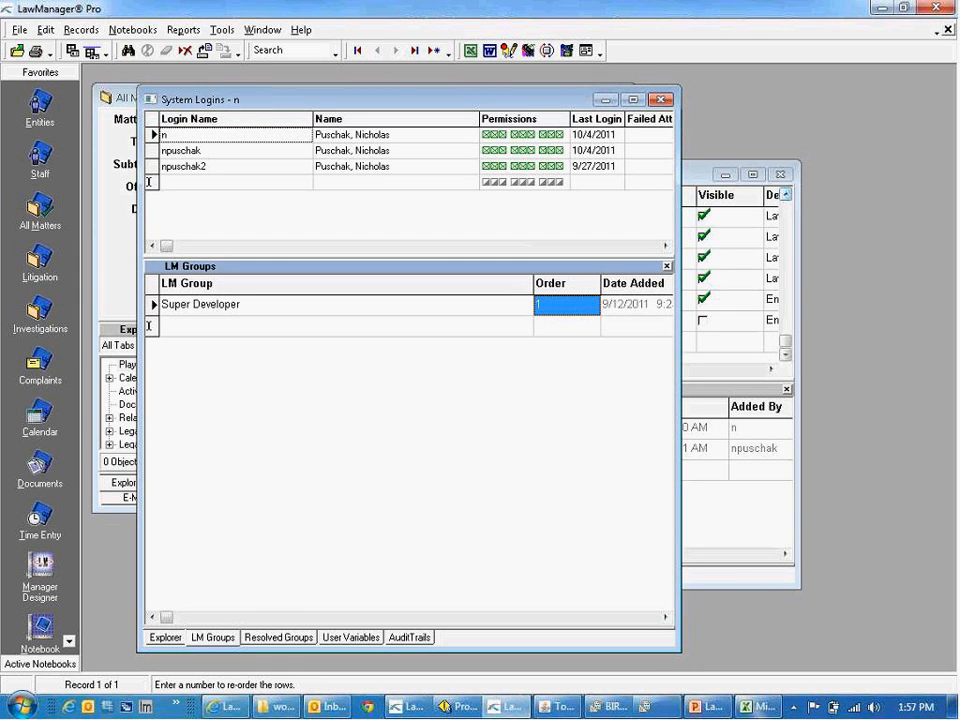
left_click(659, 100)
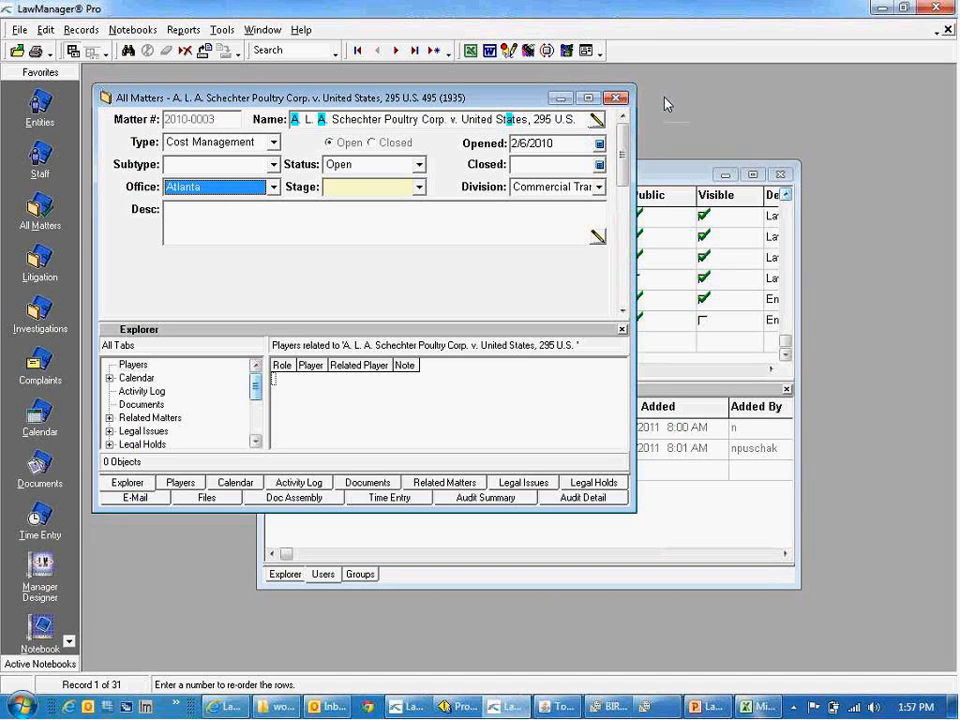
Return to the browser, leave the password change page by logging out, and log in to Local LawManager61 with the edited login's username.
key("alt+Tab")
key("alt+Tab")
key("alt+Tab")
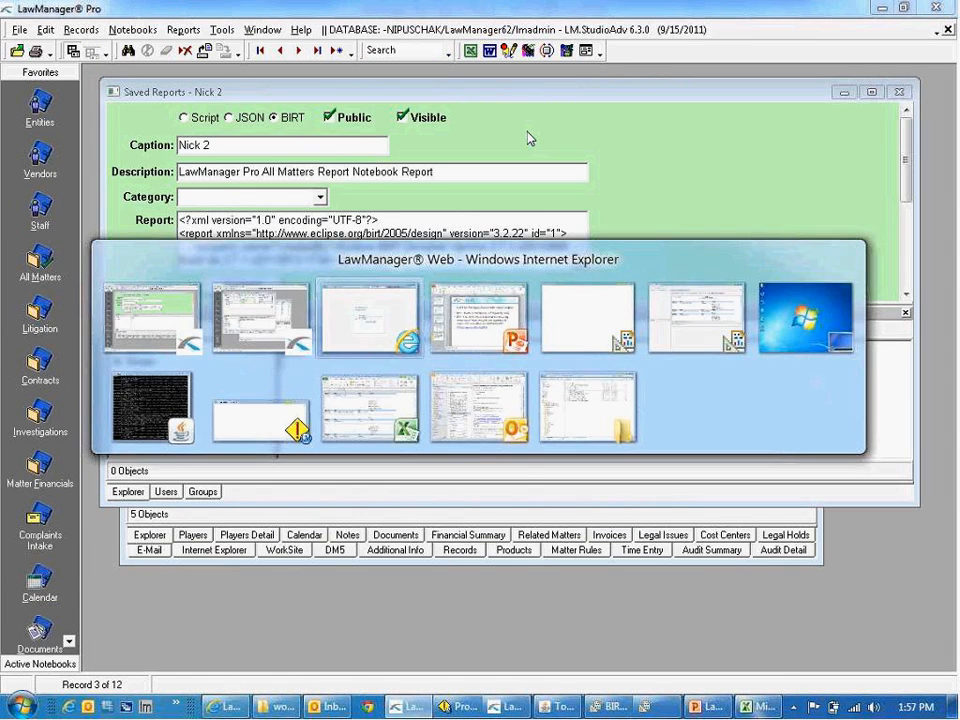
left_click(523, 393)
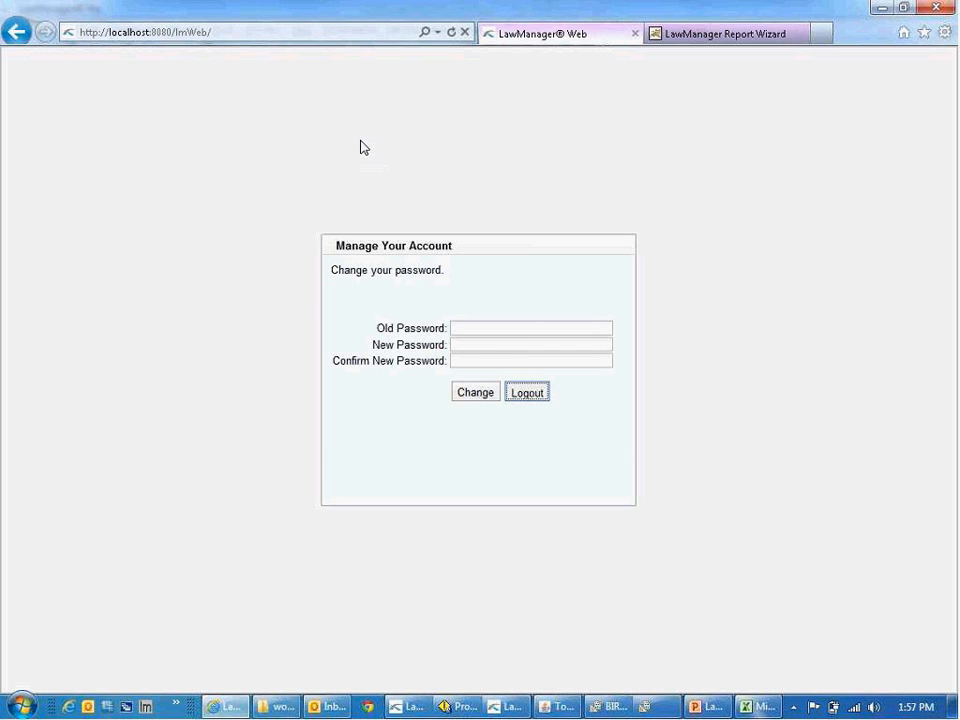
left_click(600, 414)
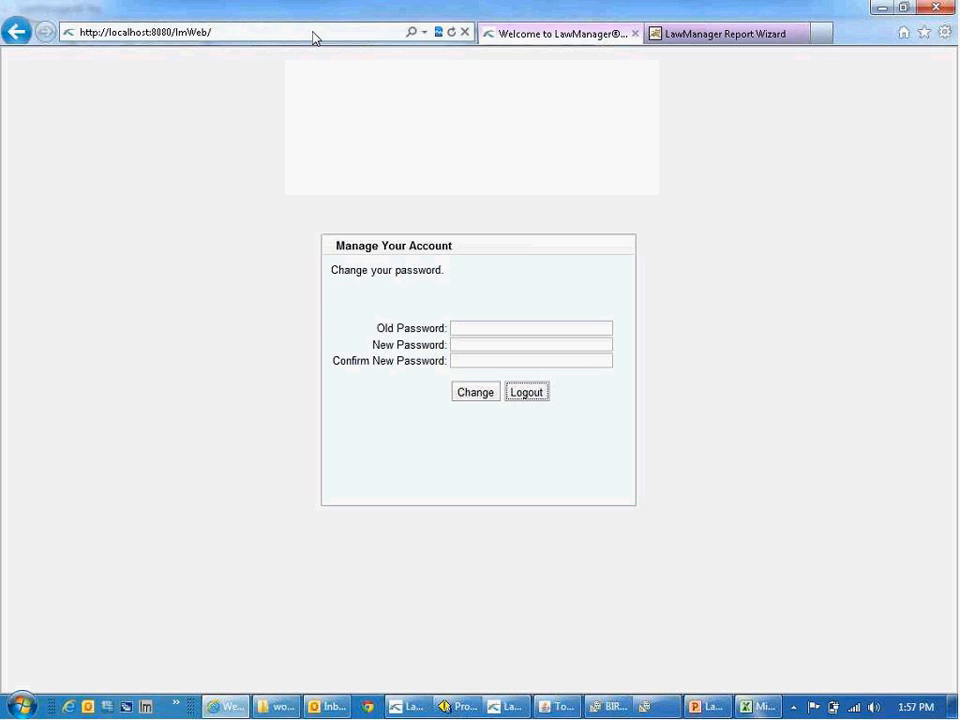
left_click(446, 250)
type("n")
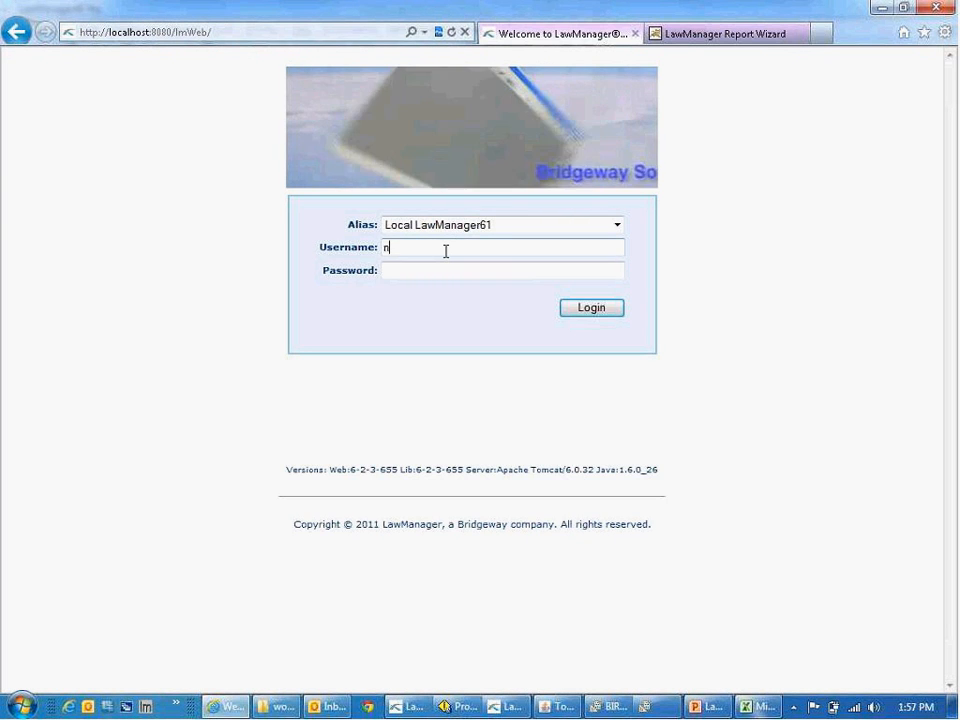
key("Return")
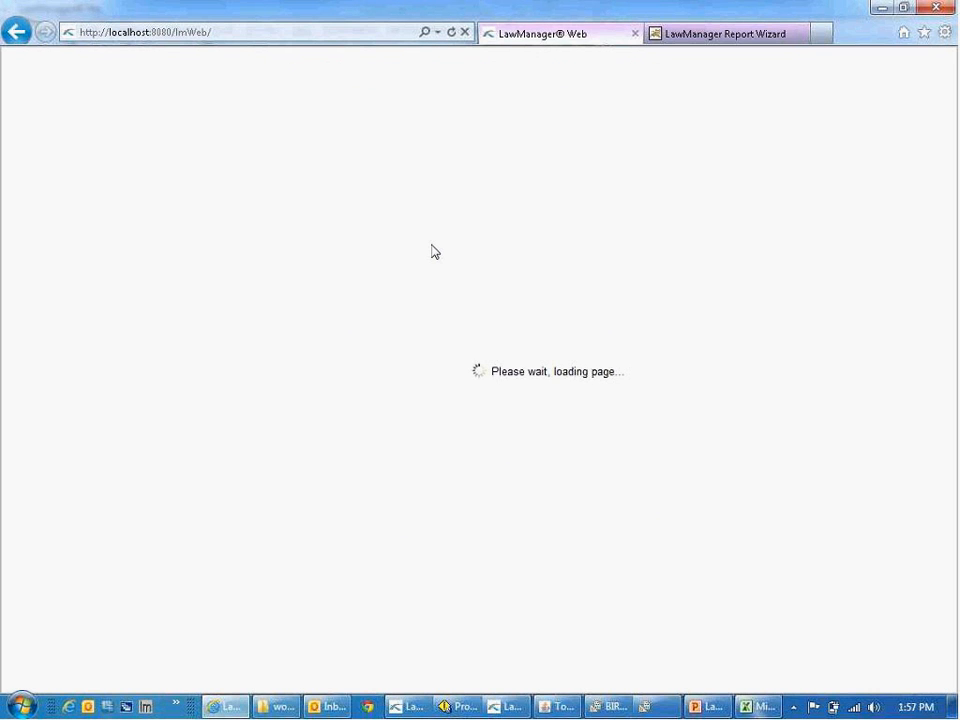
Open the Invoices notebook in LawManager Web.
left_click(121, 686)
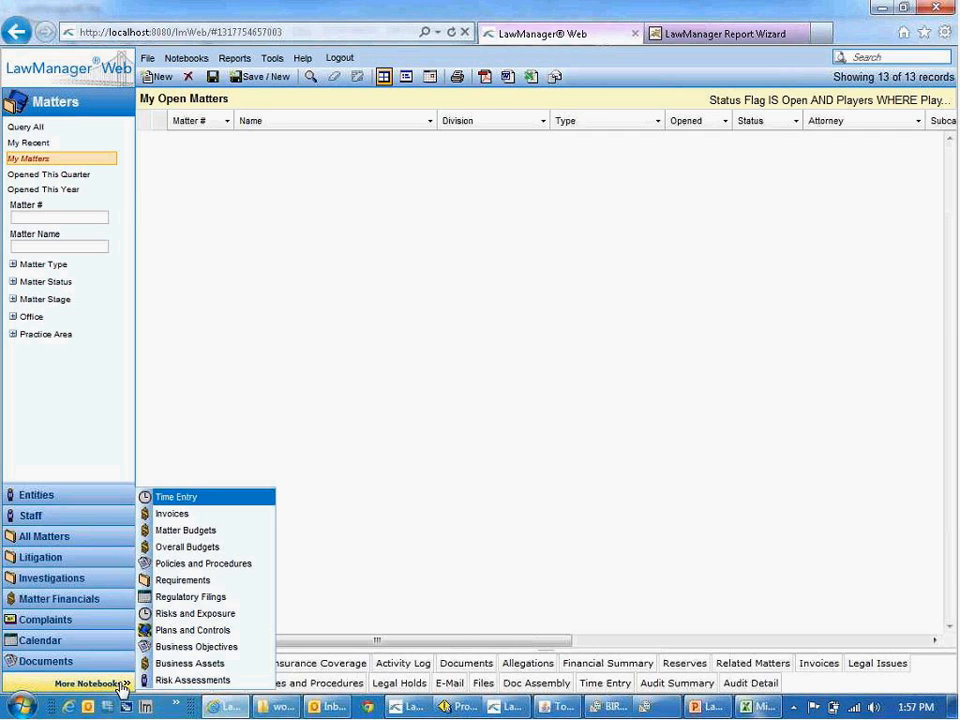
left_click(178, 515)
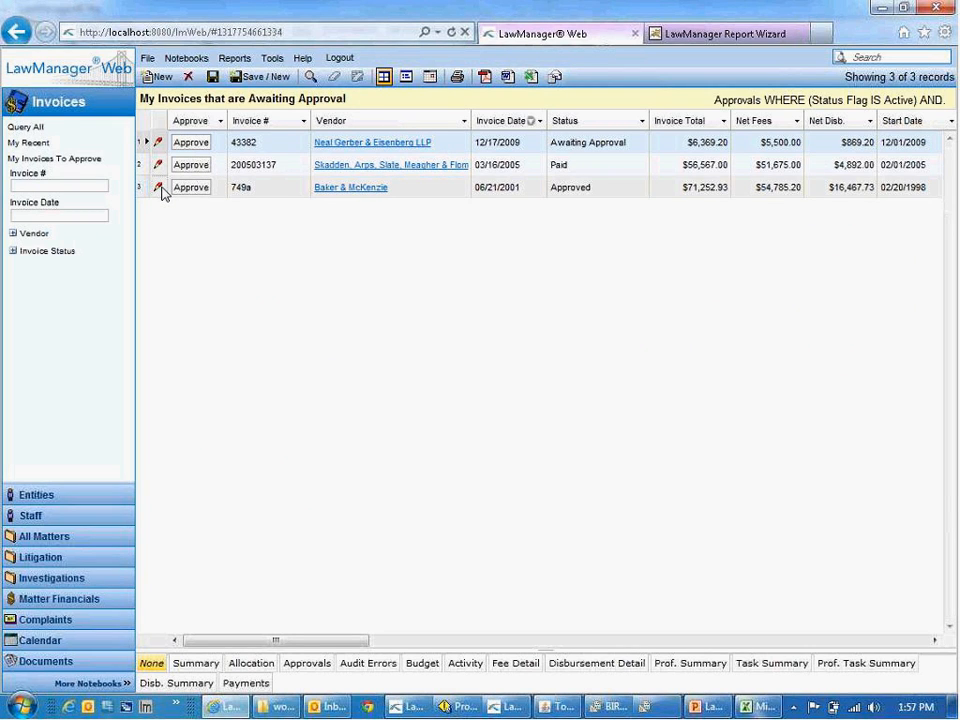
Open the Baker & McKenzie invoice in form view and review its Summary, Allocation, Approvals, Audit Errors and Budget sections.
left_click(159, 188)
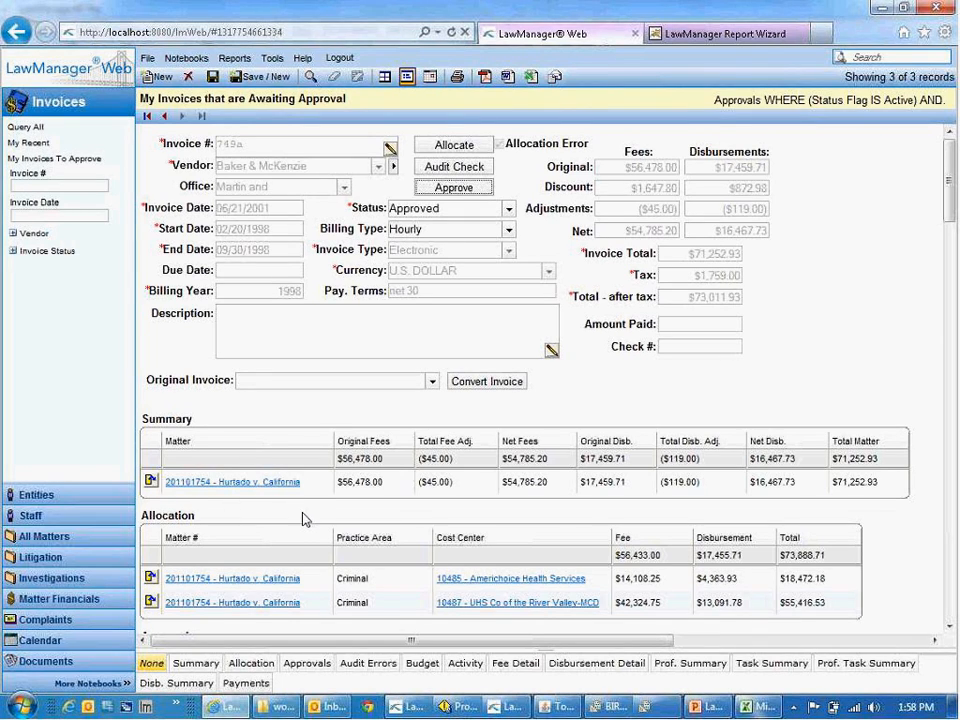
scroll(290, 518, "down", 1)
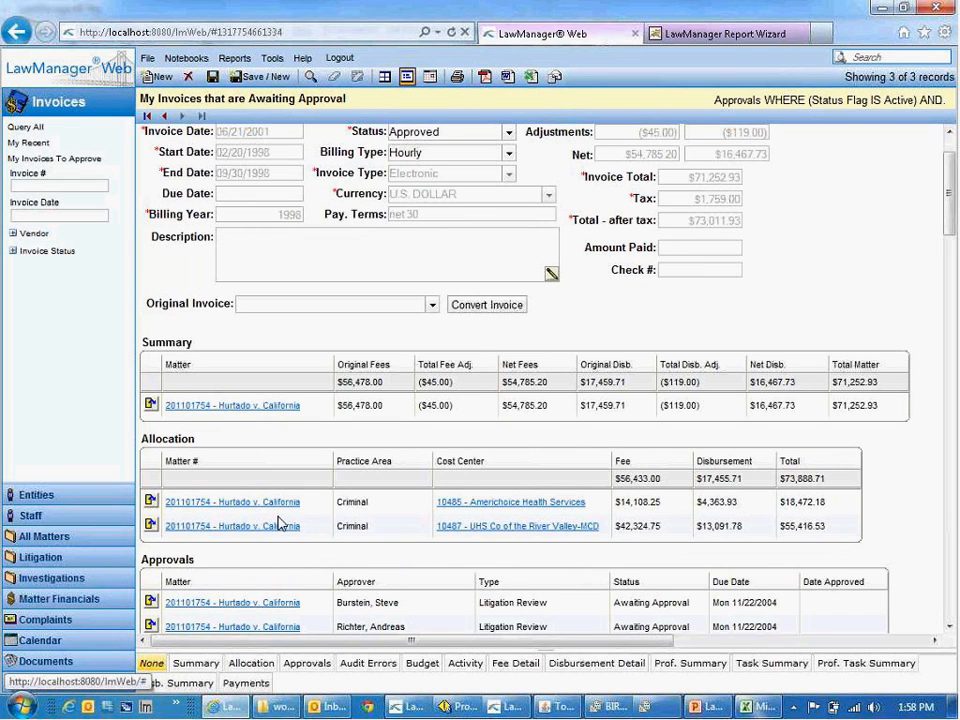
scroll(281, 522, "down", 2)
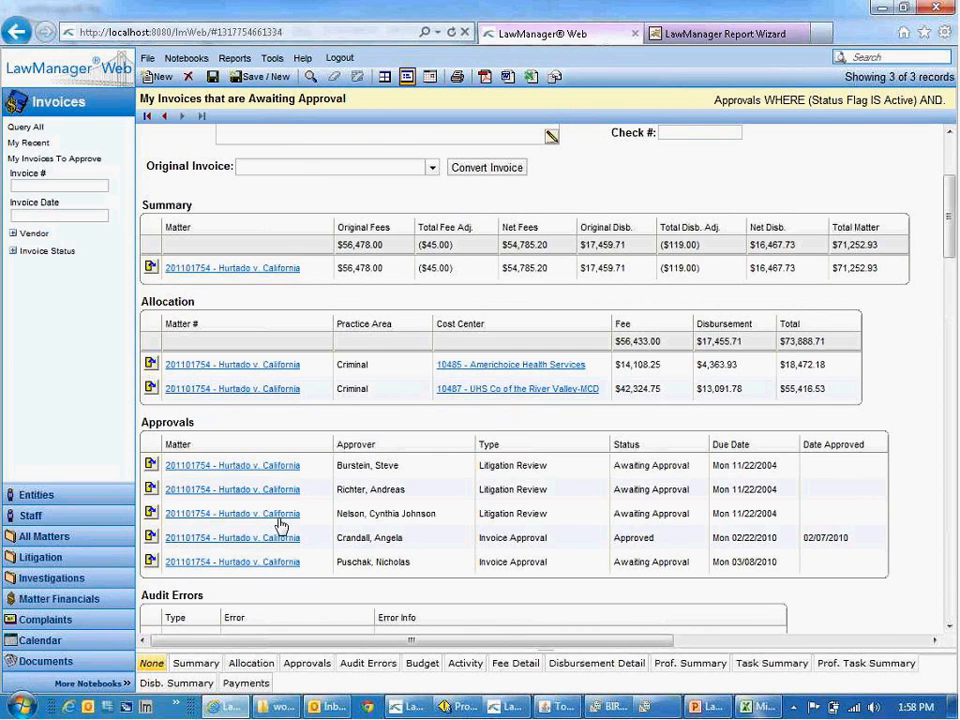
scroll(281, 524, "down", 2)
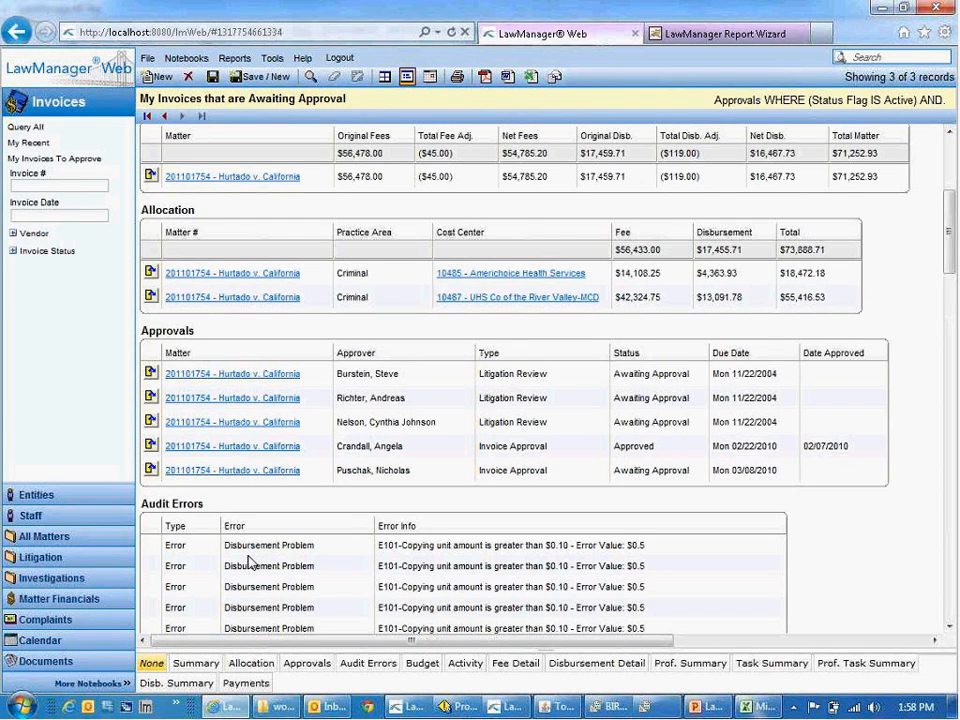
scroll(250, 562, "down", 1)
scroll(250, 562, "down", 1)
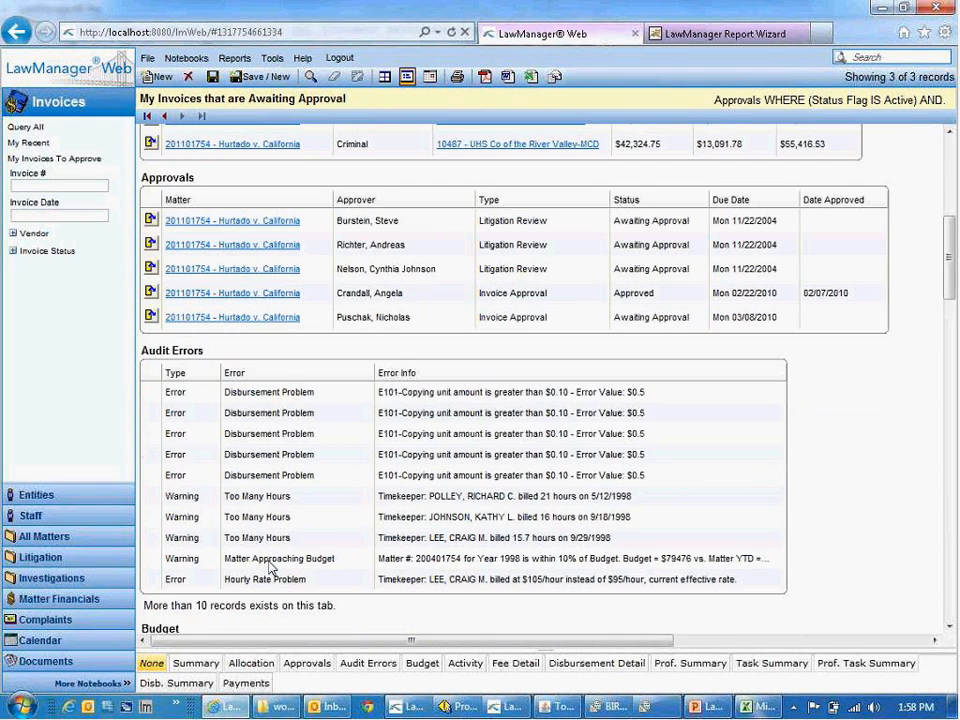
scroll(269, 568, "down", 1)
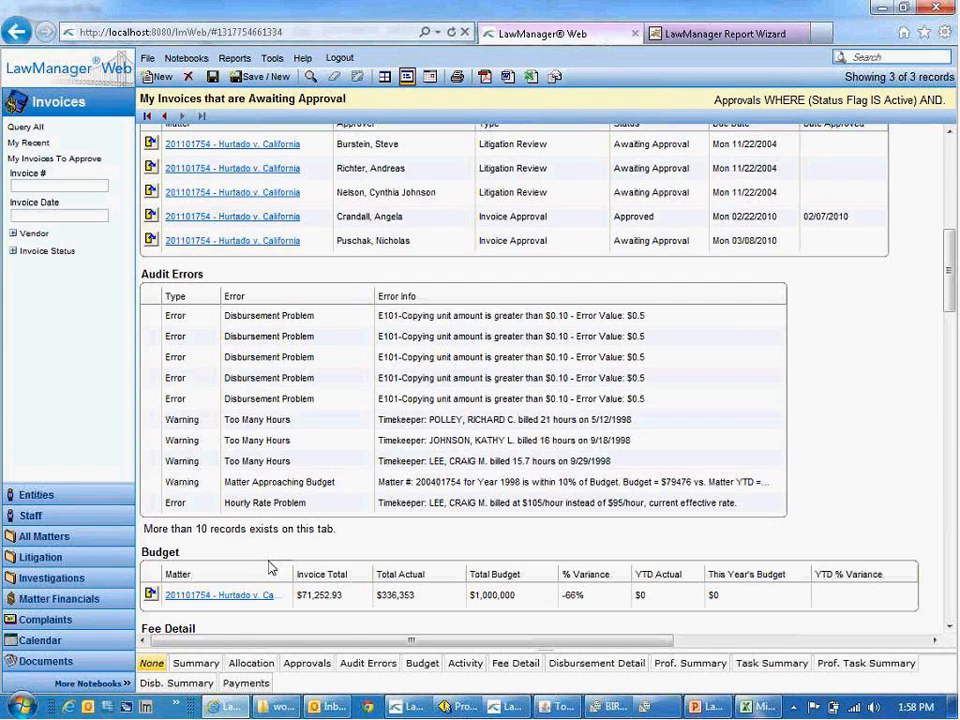
scroll(269, 568, "down", 1)
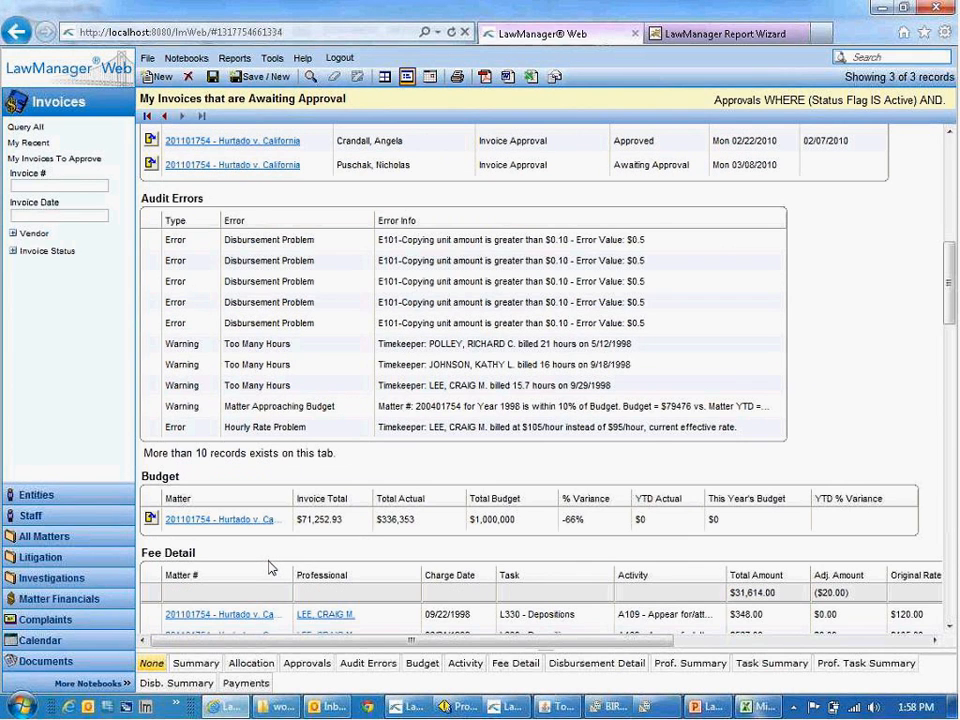
scroll(269, 568, "down", 1)
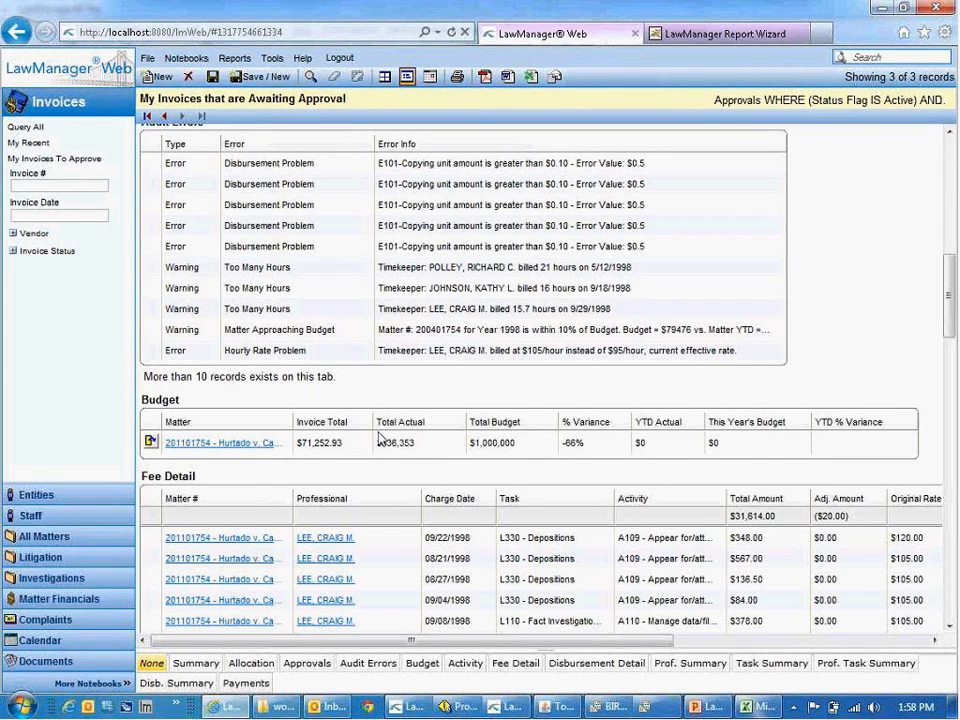
Review the invoice's Fee Detail, Disbursement Detail and Prof. Summary sections.
scroll(380, 437, "down", 1)
scroll(380, 437, "down", 1)
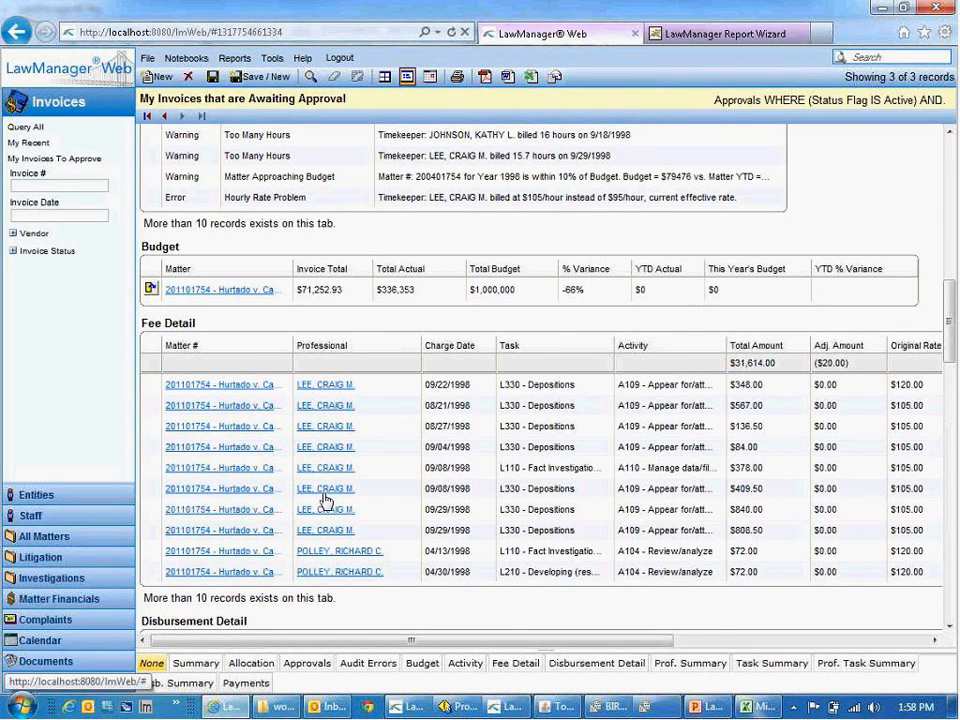
scroll(325, 500, "down", 1)
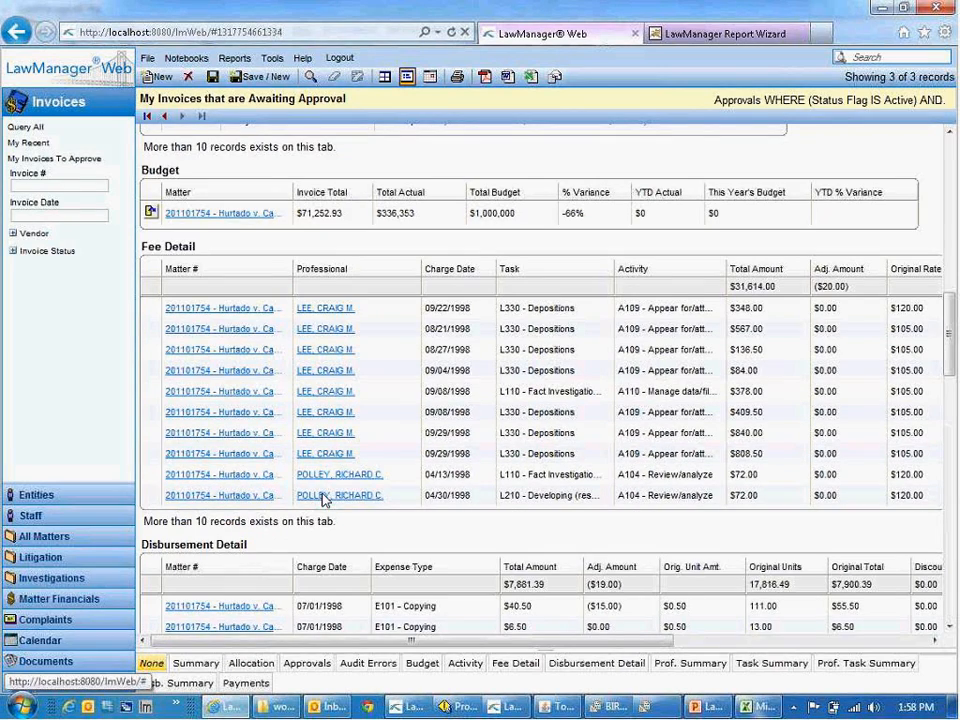
scroll(325, 500, "down", 1)
scroll(313, 487, "down", 4)
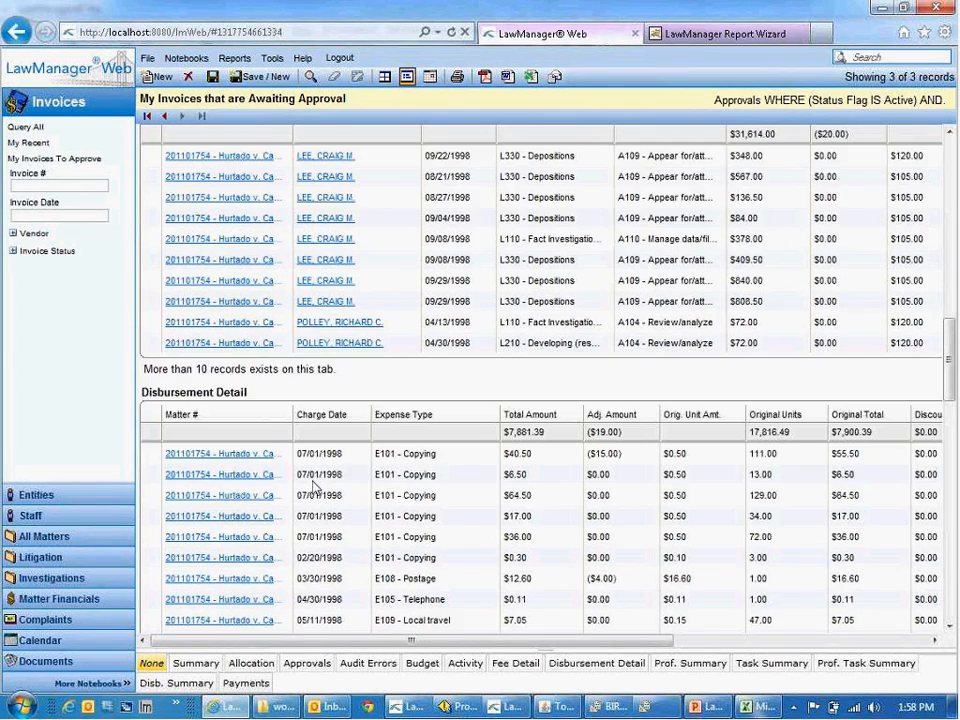
scroll(313, 487, "down", 2)
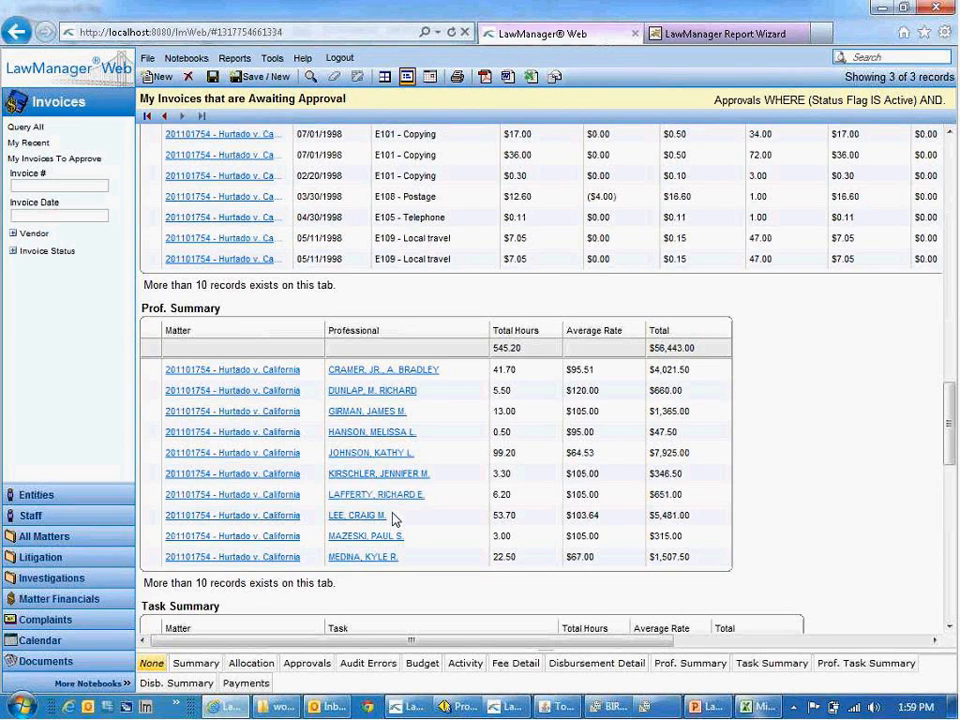
scroll(393, 519, "down", 1)
scroll(393, 519, "down", 1)
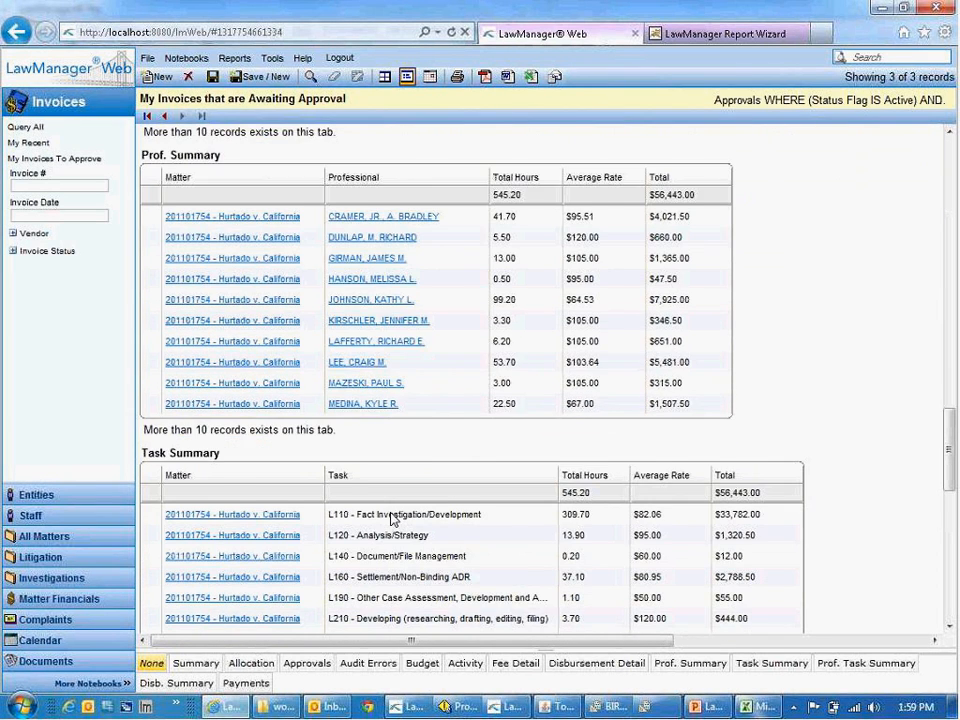
scroll(393, 519, "down", 1)
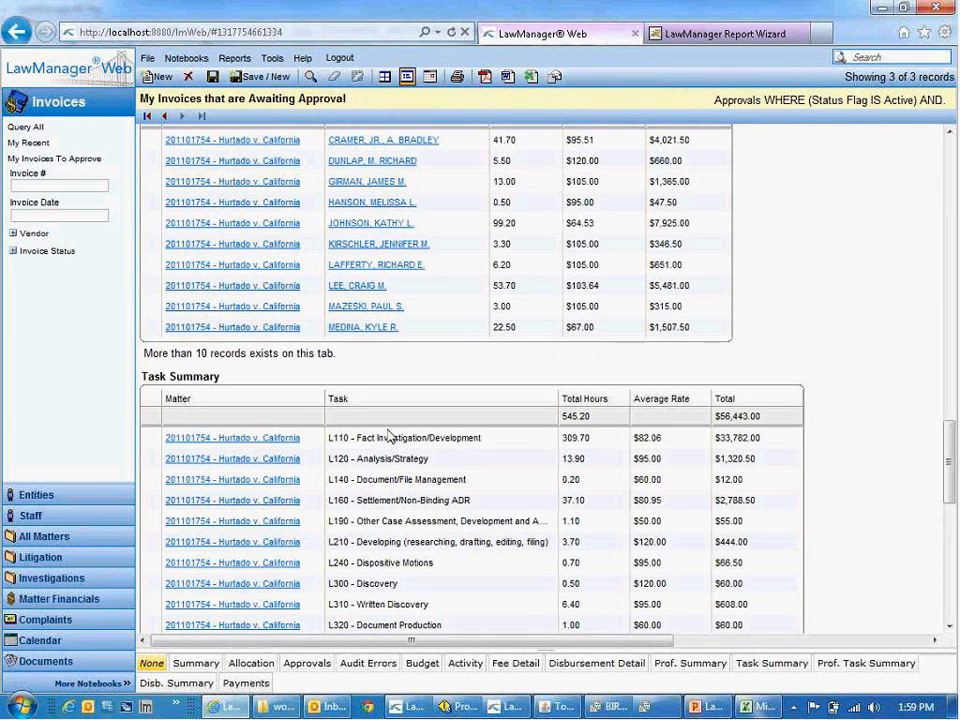
Review the Task Summary, Prof. Task Summary and Disb. Summary sections down to the ownership and permissions fields ending the form.
scroll(390, 435, "down", 1)
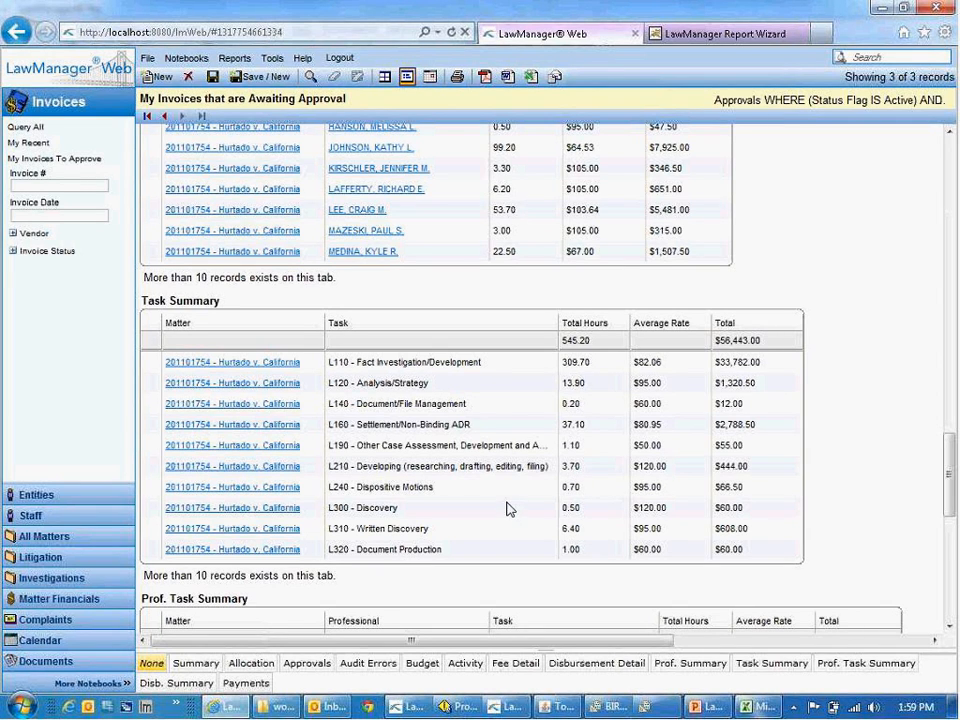
scroll(507, 510, "down", 3)
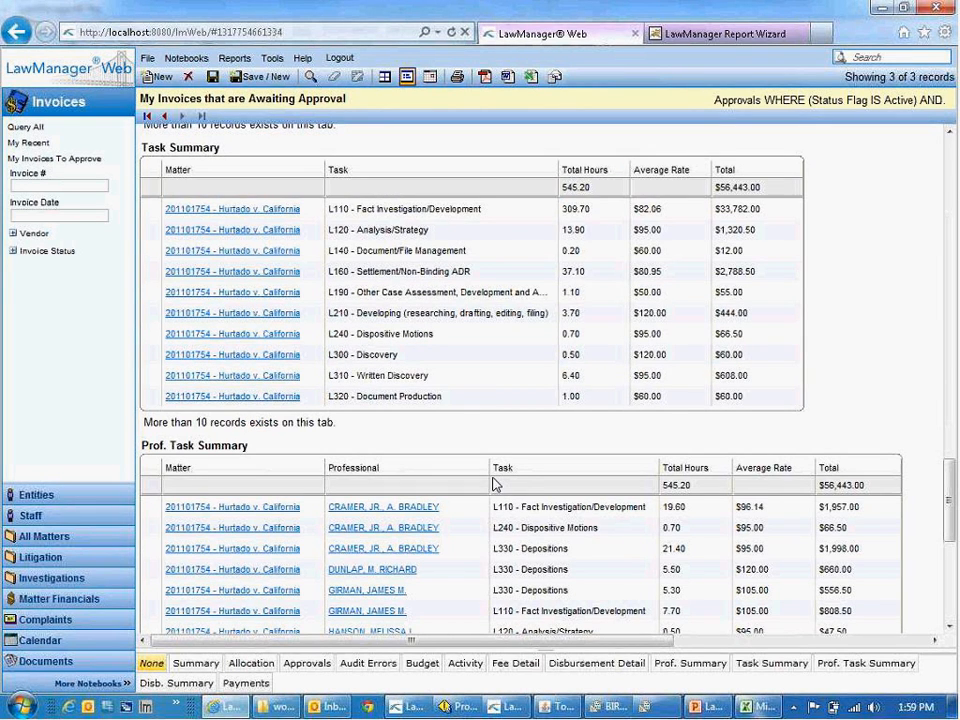
scroll(493, 481, "down", 1)
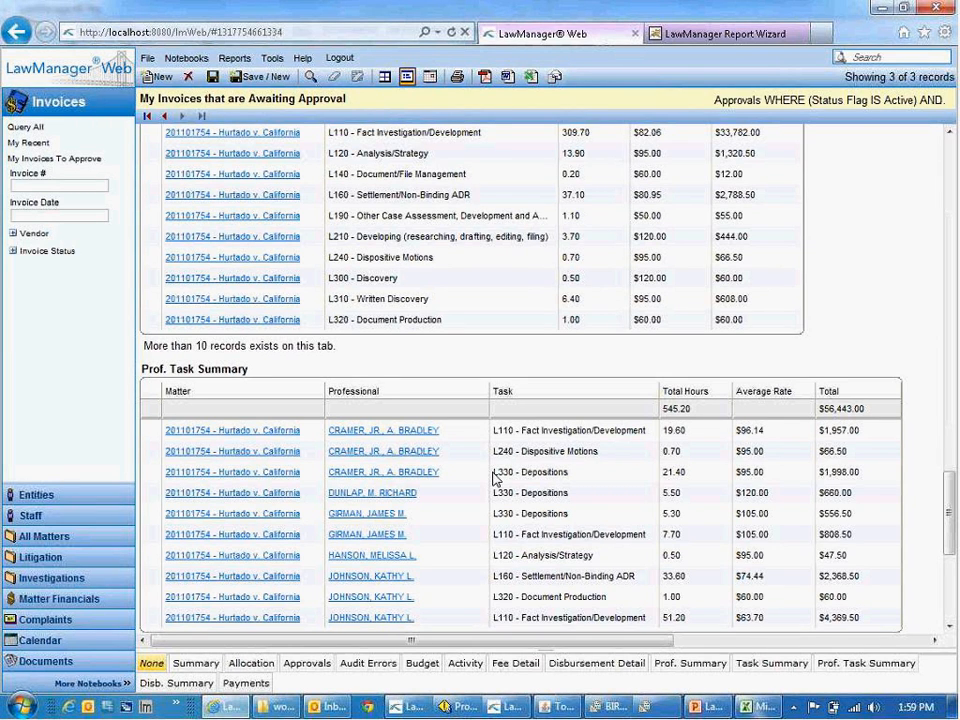
scroll(493, 480, "down", 1)
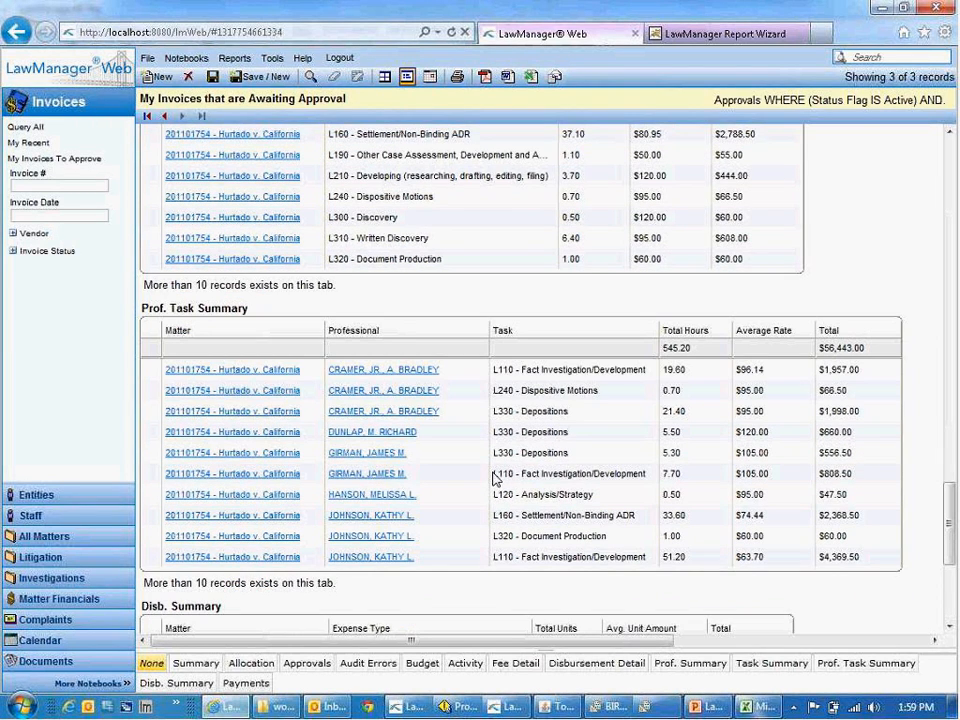
scroll(493, 478, "down", 1)
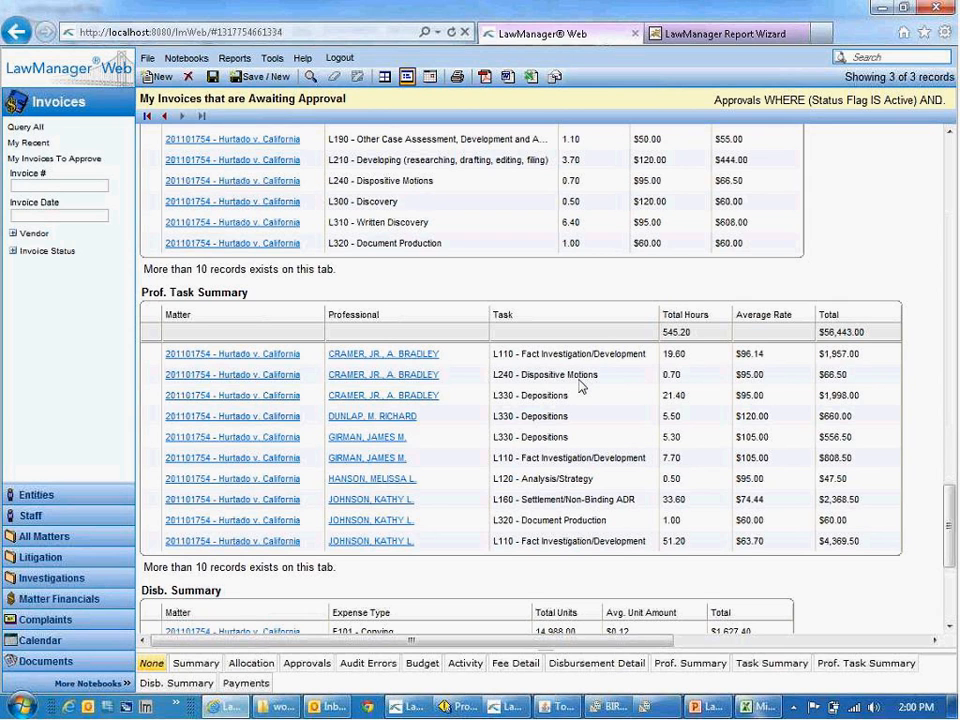
scroll(578, 384, "down", 3)
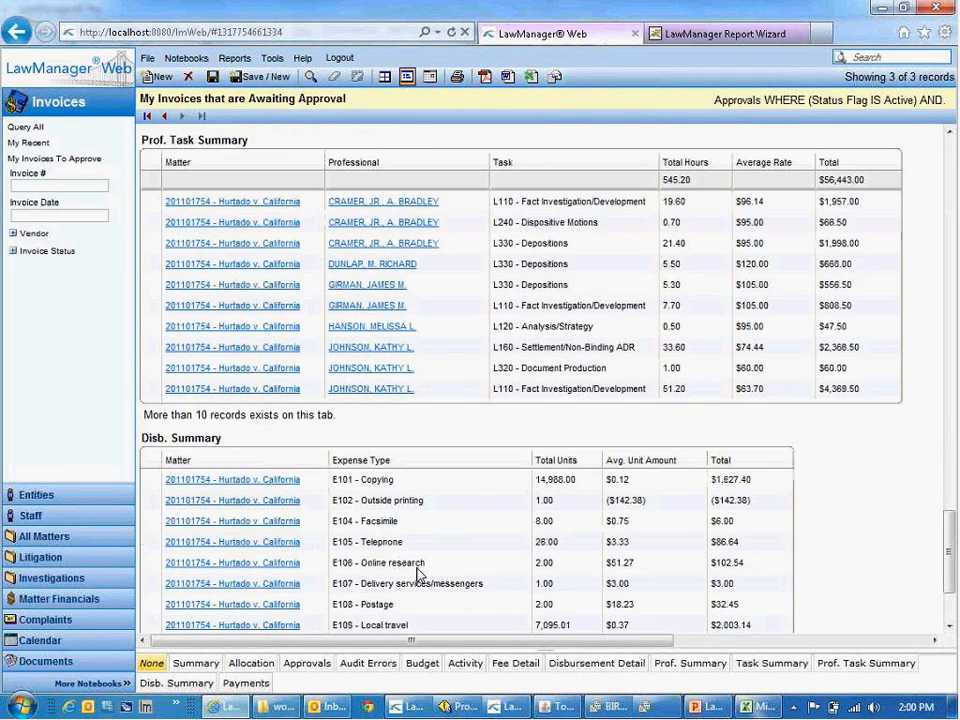
scroll(419, 574, "down", 2)
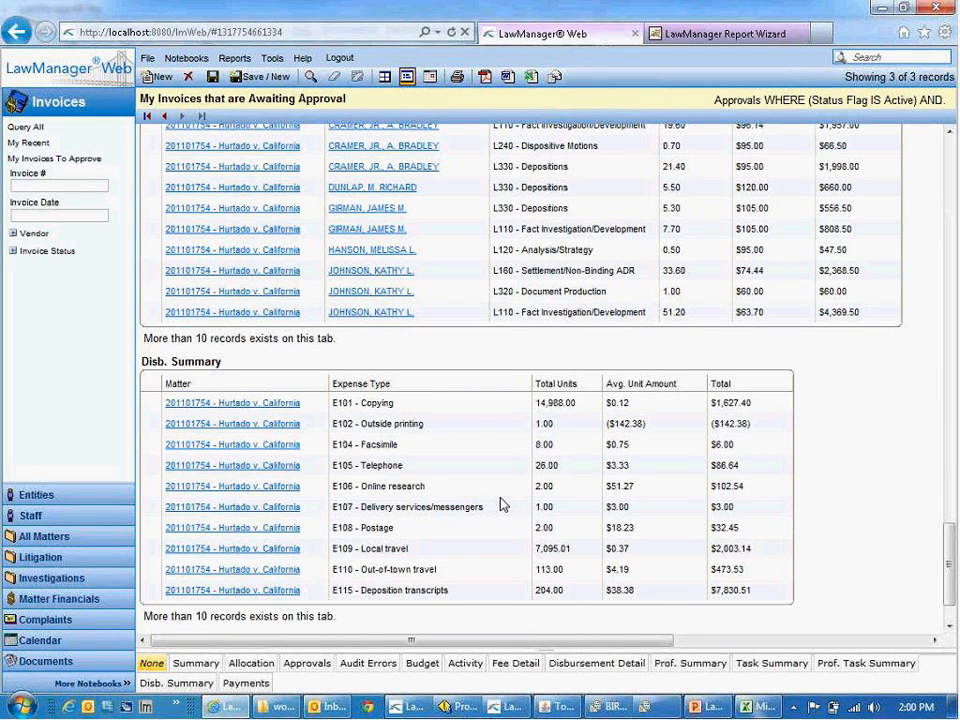
scroll(502, 504, "down", 2)
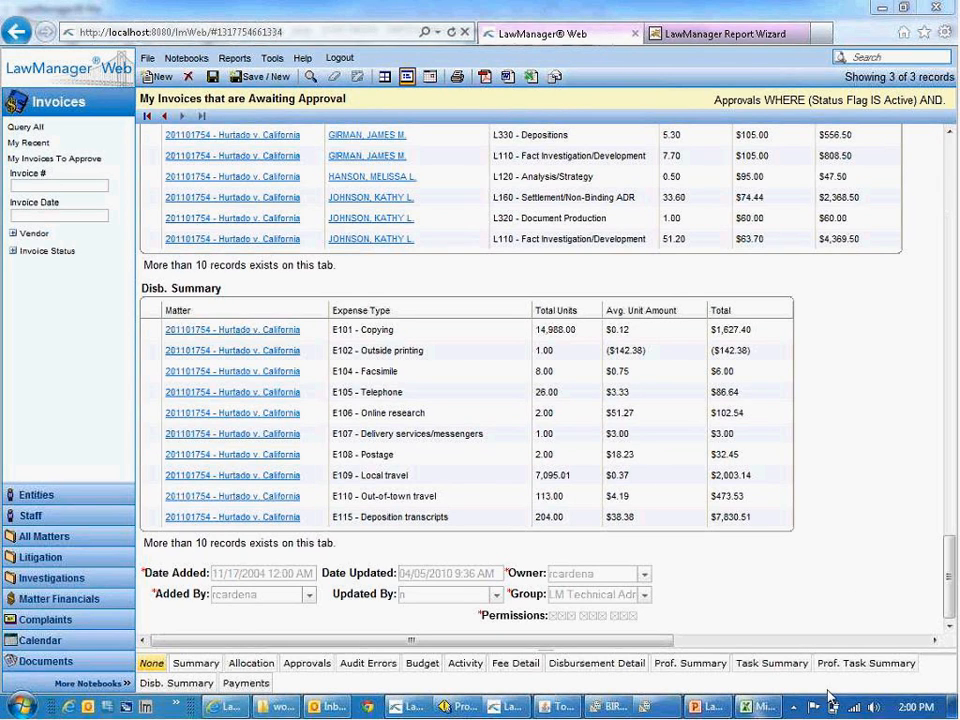
Show and hide the Prof. Task Summary records below the form, and recheck the invoice's Allocation, Approvals and header sections.
left_click(758, 670)
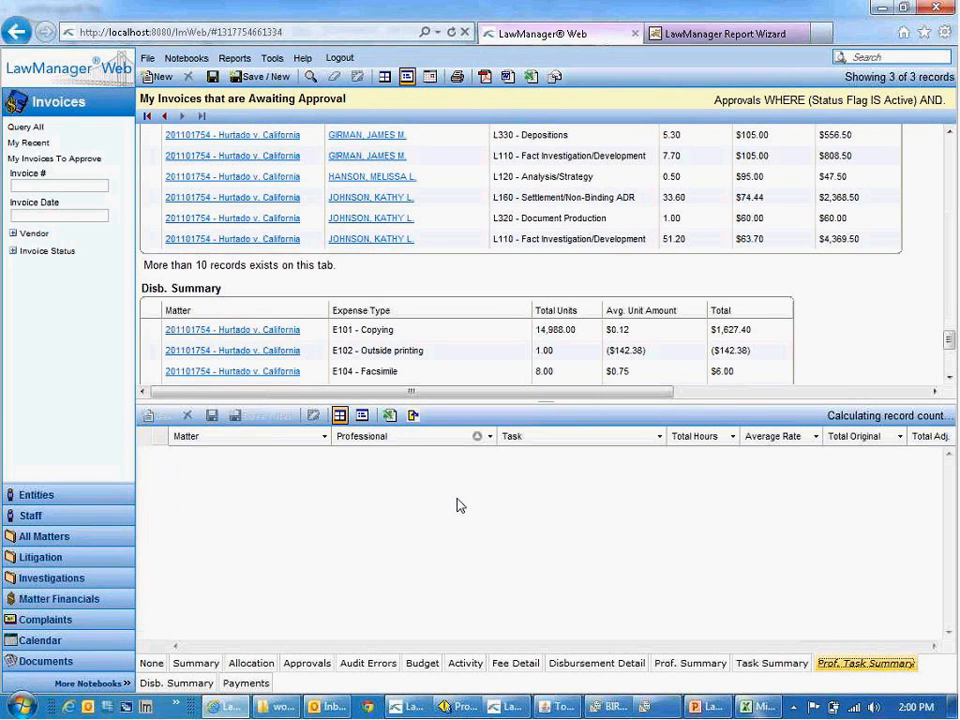
left_click(757, 667)
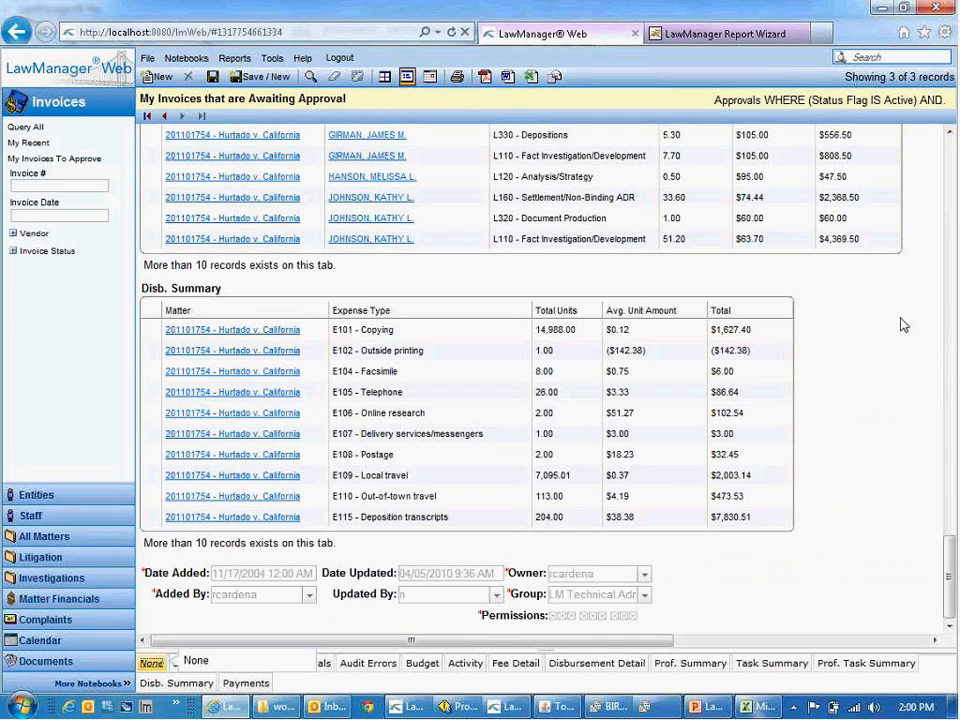
scroll(843, 369, "up", 3)
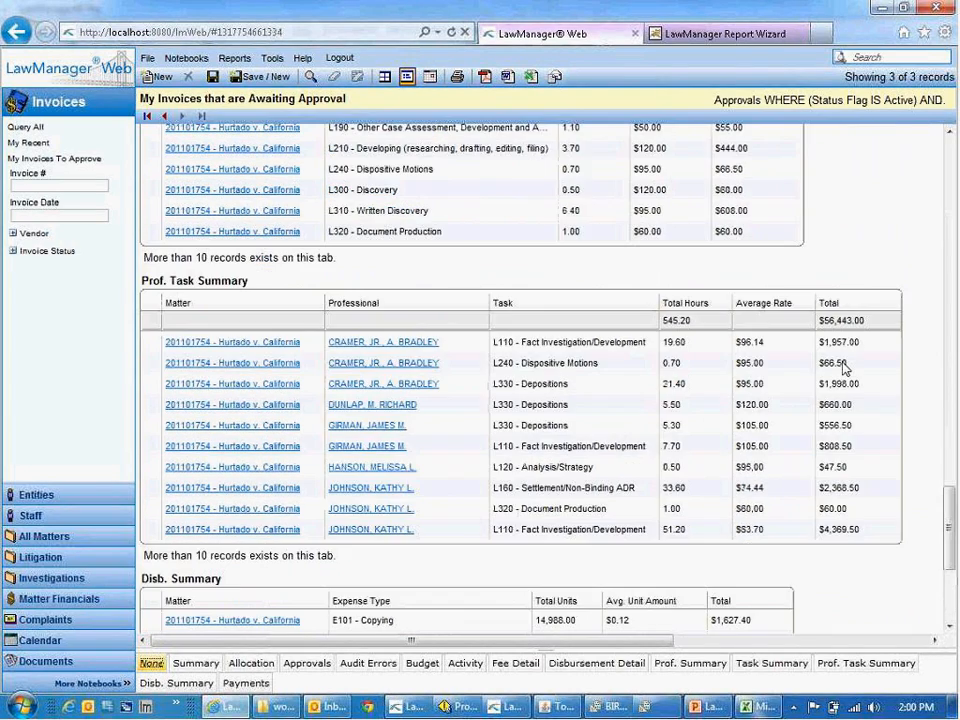
scroll(843, 369, "up", 15)
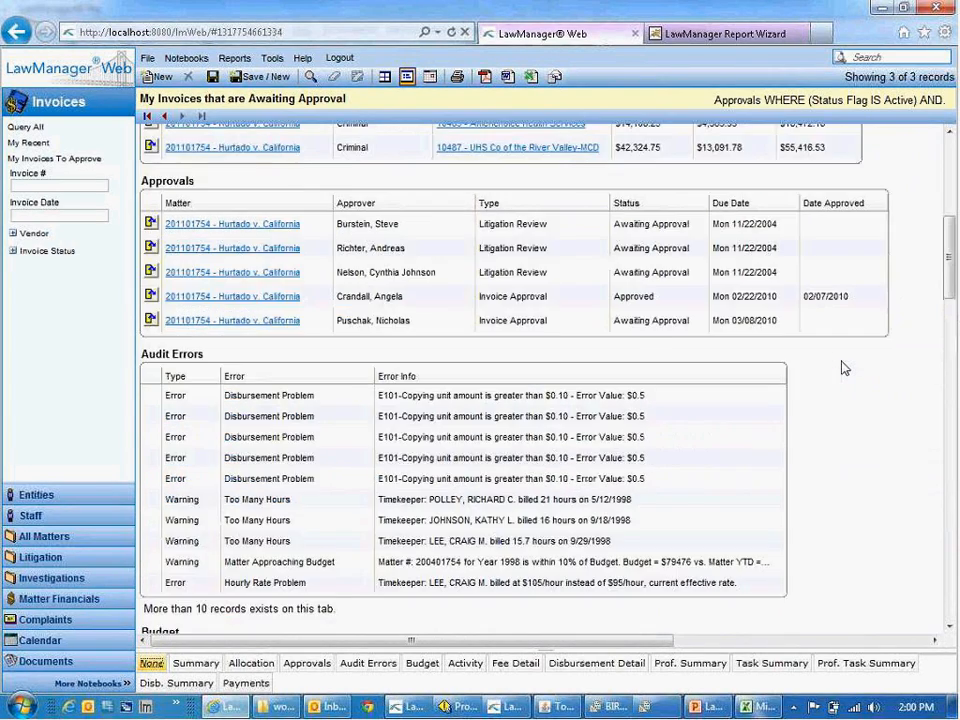
scroll(829, 383, "down", 3)
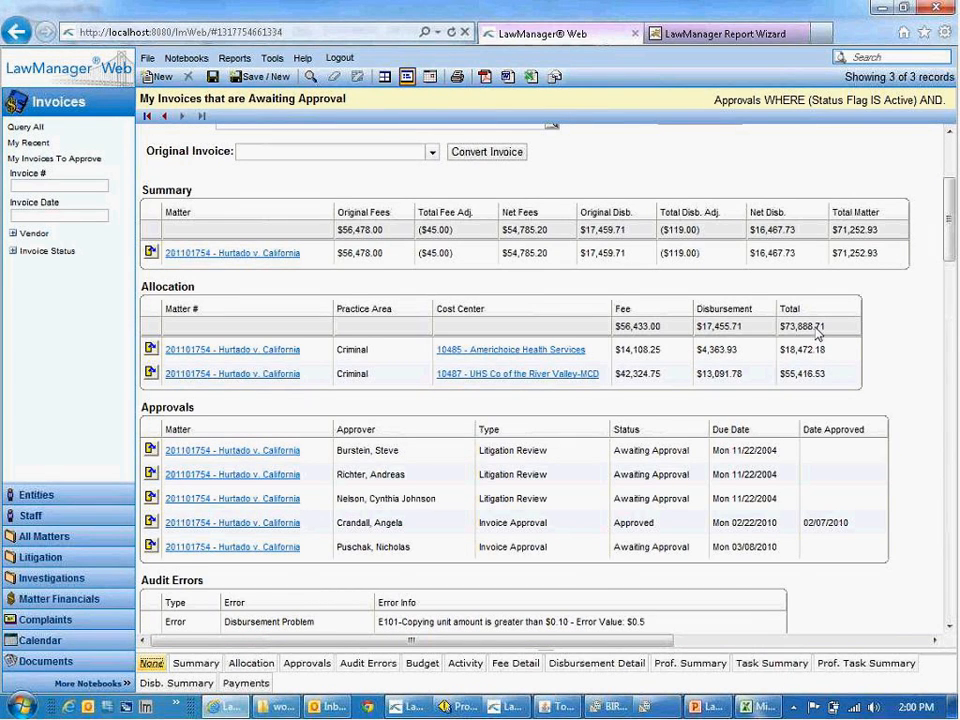
scroll(820, 335, "down", 2)
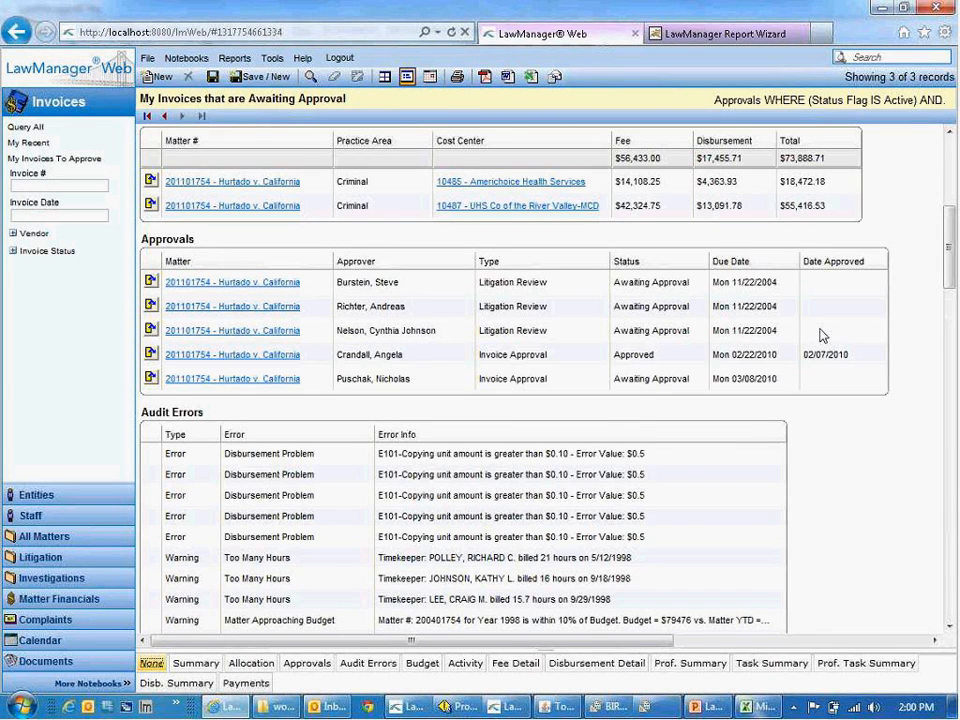
scroll(822, 334, "up", 5)
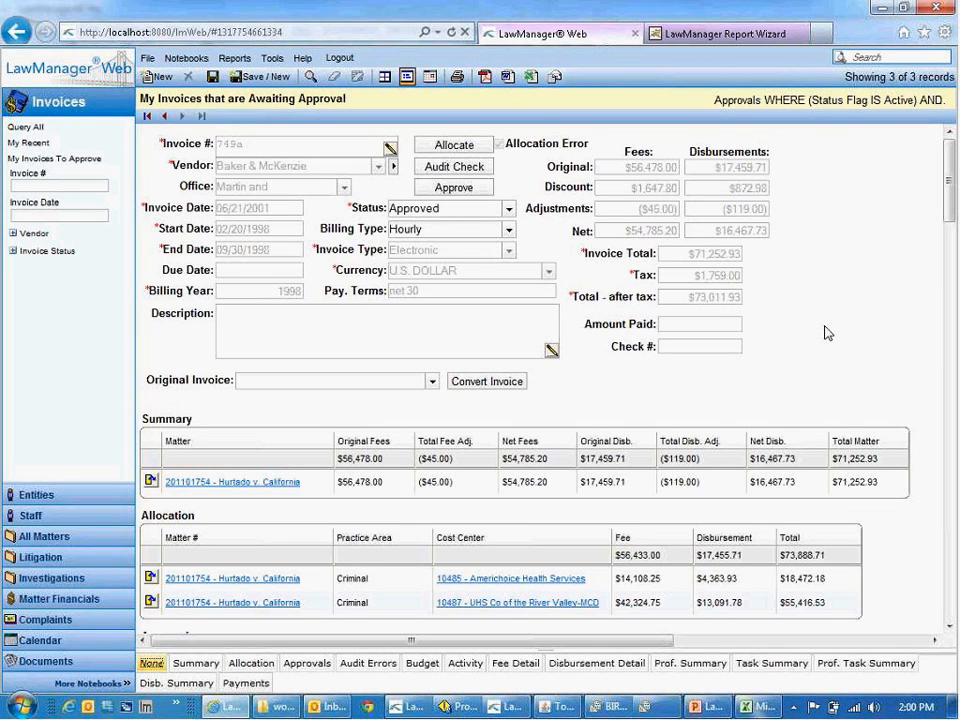
Open the entity record of the first professional listed in Fee Detail, and return to the invoice form.
scroll(826, 334, "down", 3)
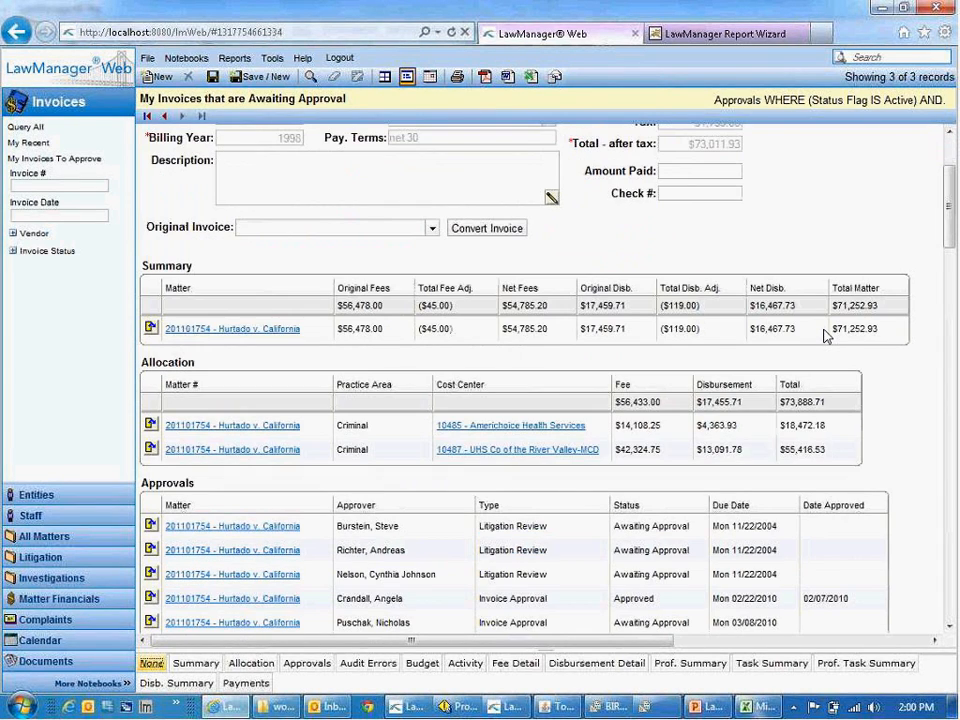
scroll(824, 338, "down", 1)
scroll(827, 343, "down", 2)
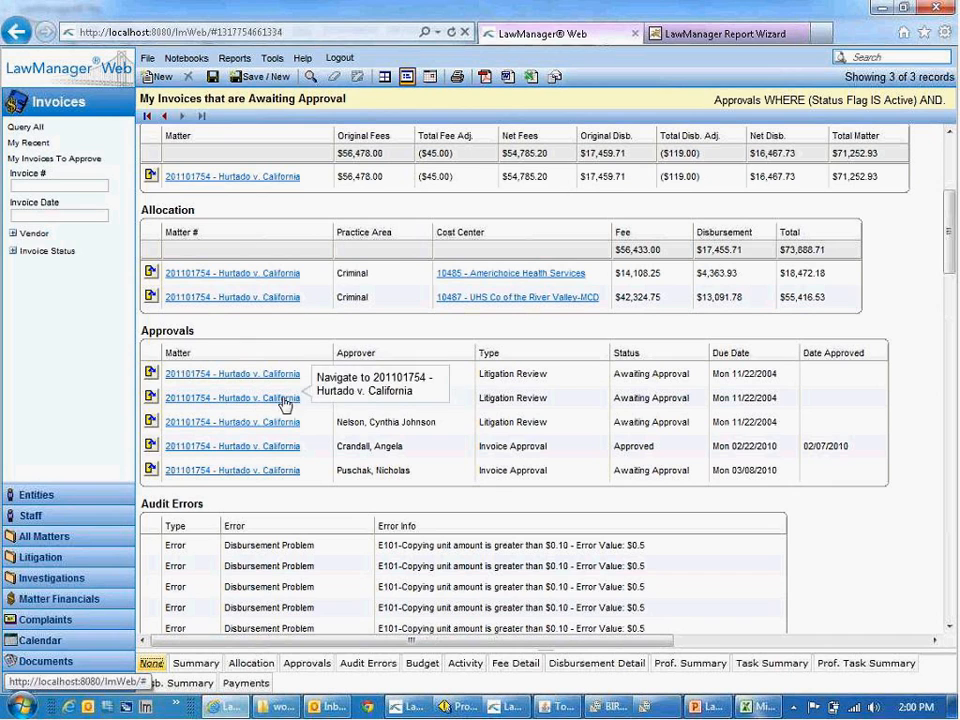
scroll(322, 500, "down", 2)
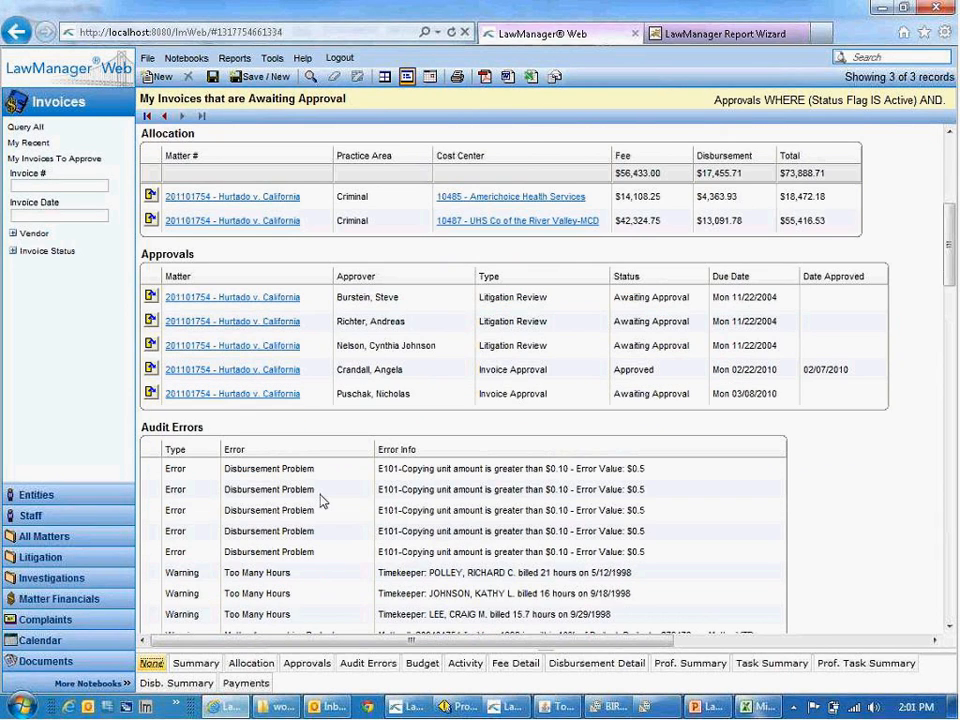
scroll(322, 500, "down", 4)
scroll(281, 474, "down", 4)
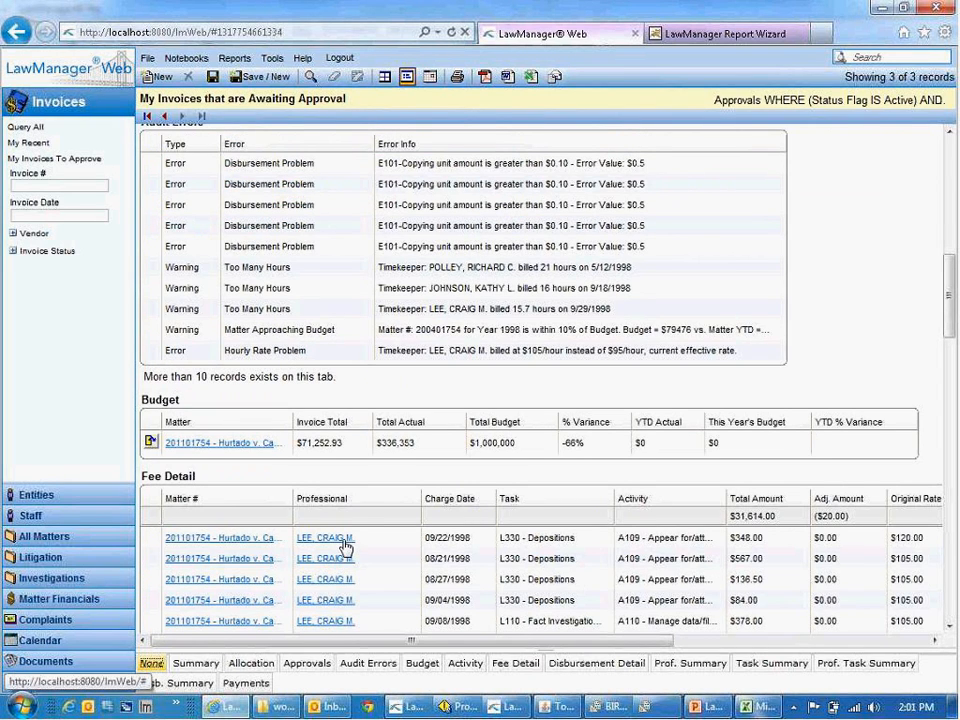
left_click(344, 546)
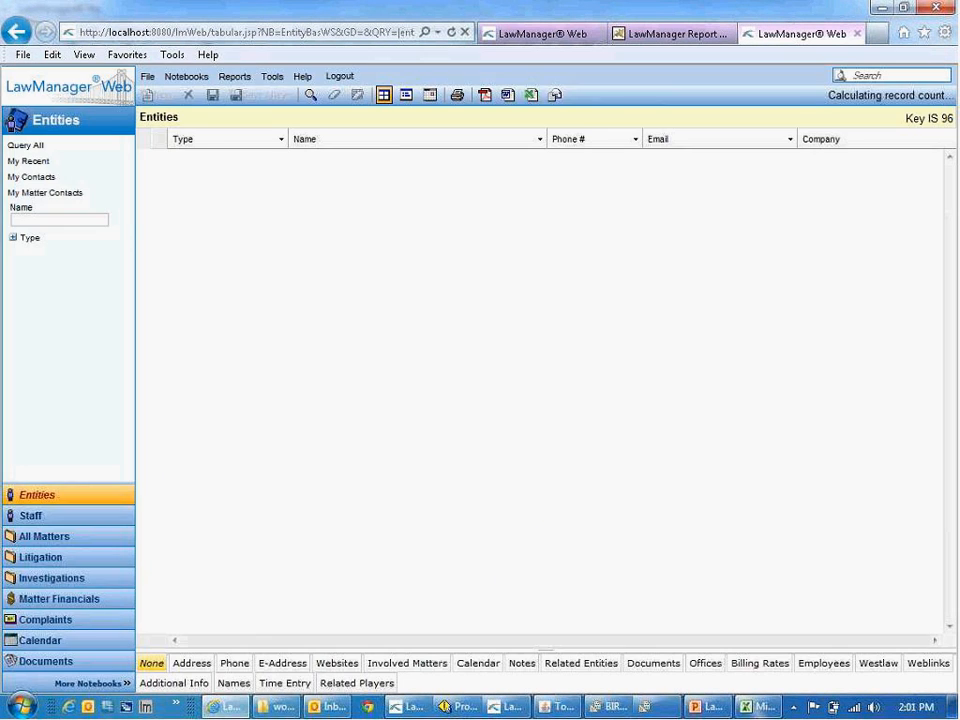
left_click(565, 38)
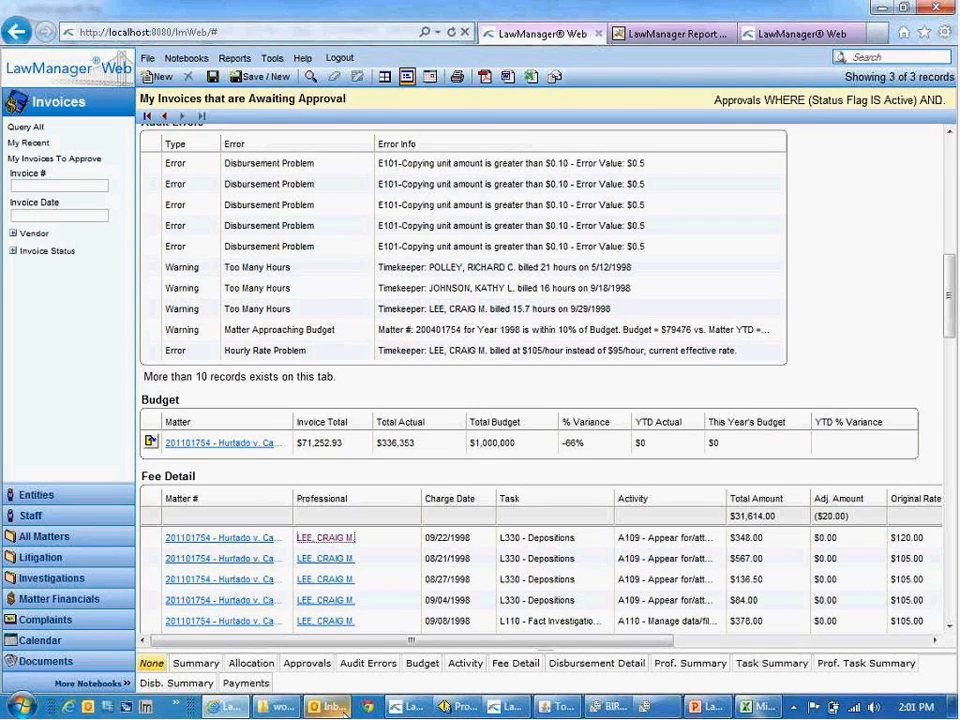
Review the Baker & McKenzie invoice form again from its header to the Approvals section, ending back at the header.
mouse_move(337, 710)
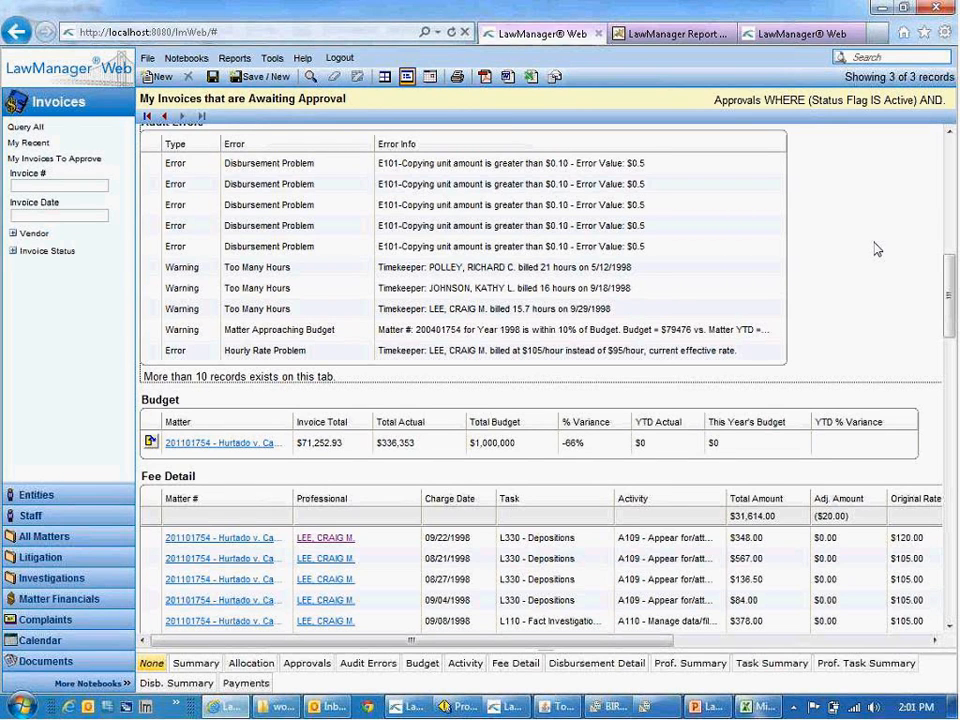
scroll(876, 249, "up", 10)
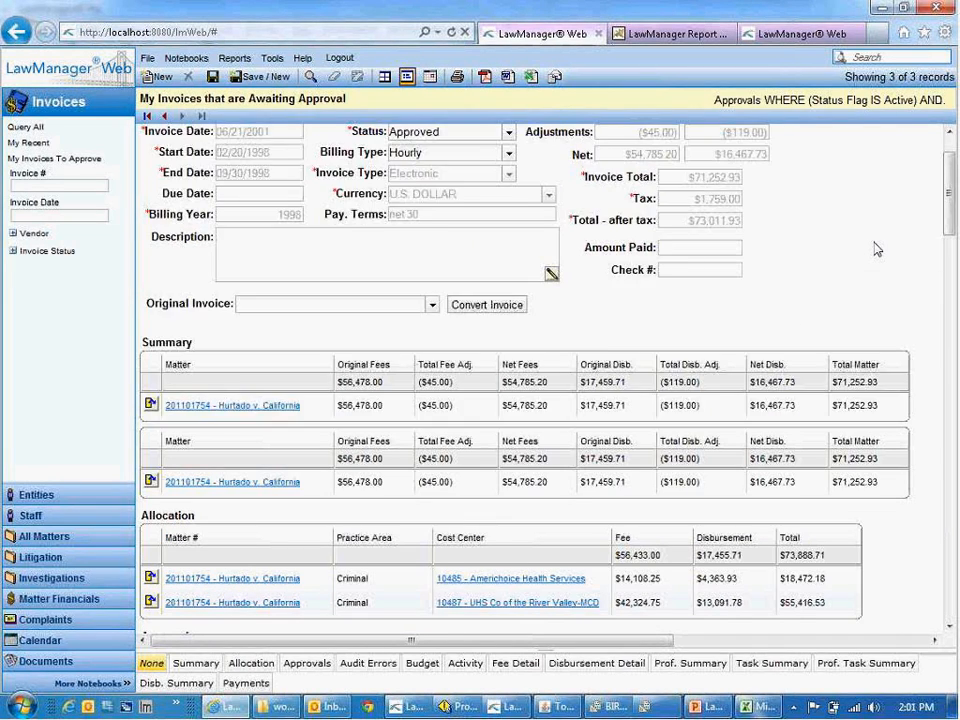
scroll(876, 249, "up", 2)
scroll(876, 249, "down", 5)
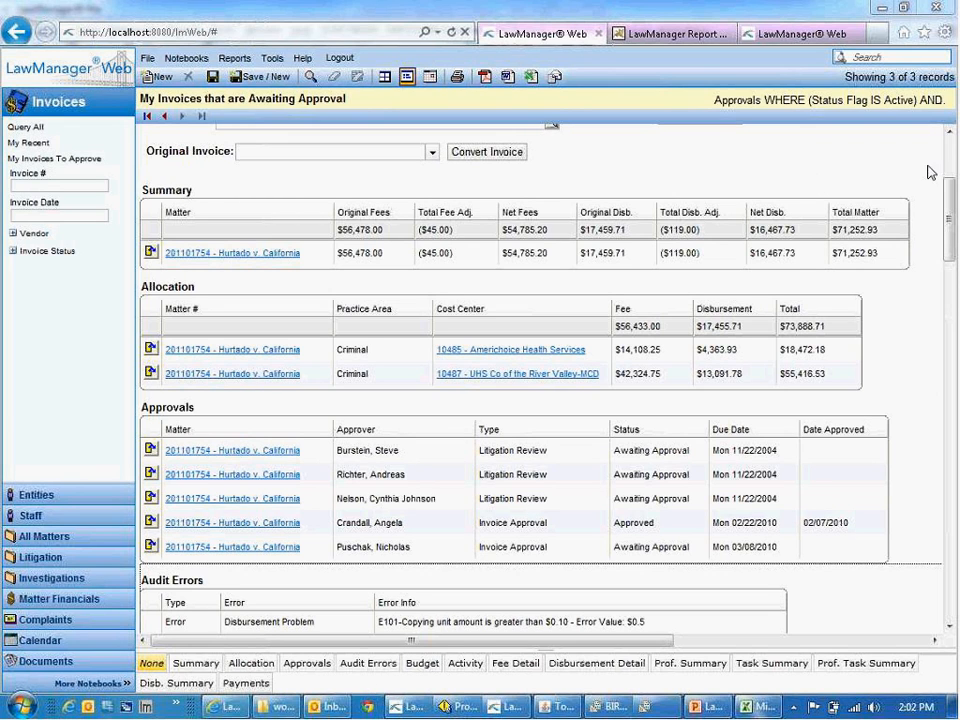
scroll(953, 218, "up", 3)
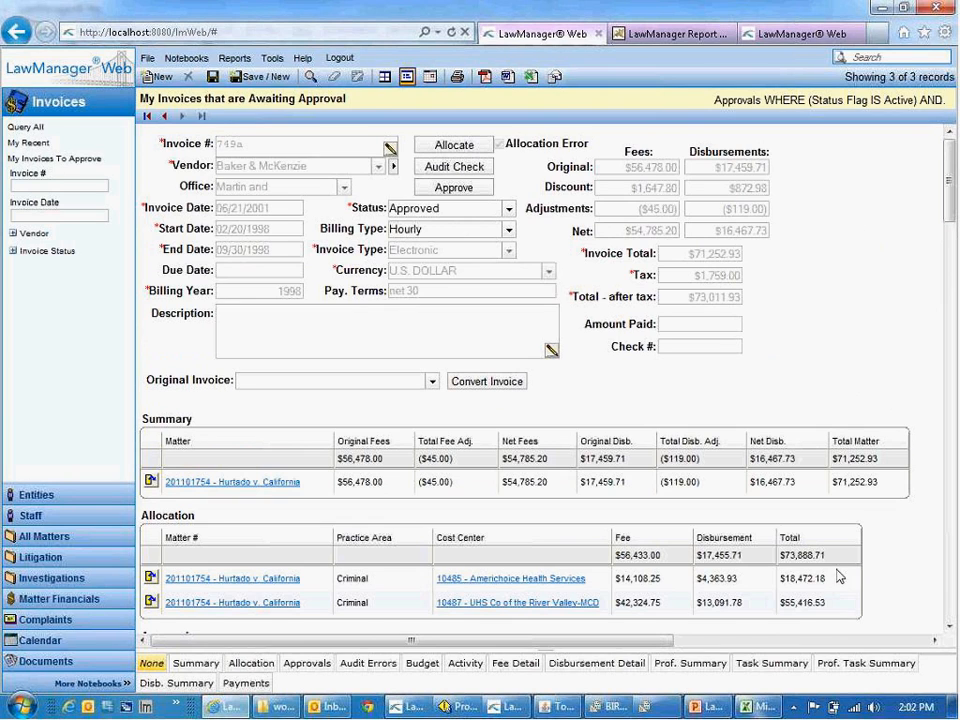
mouse_move(752, 710)
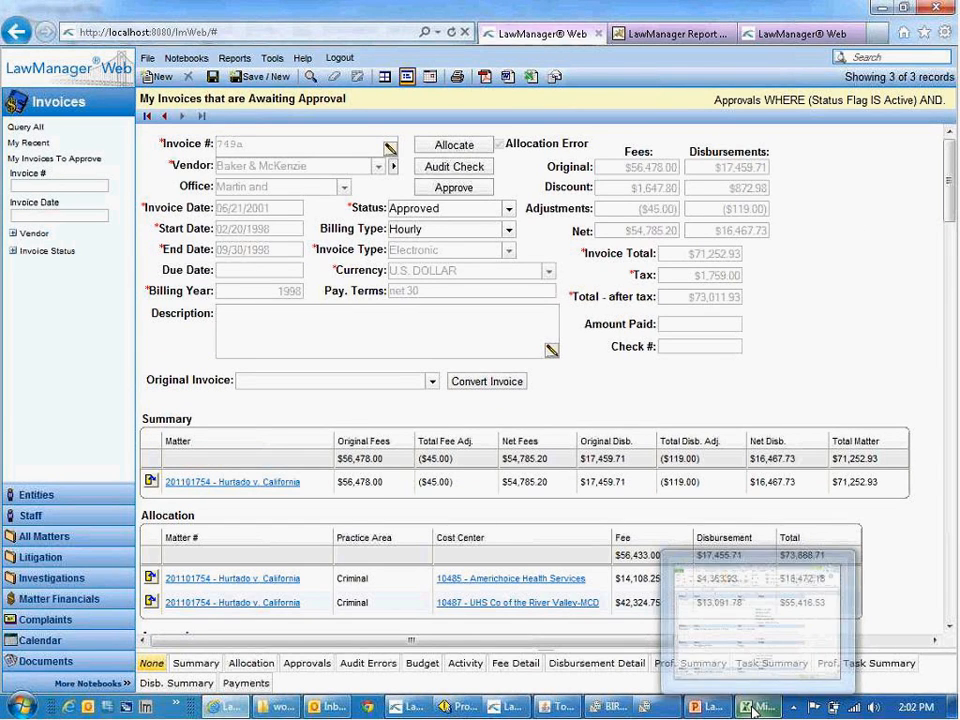